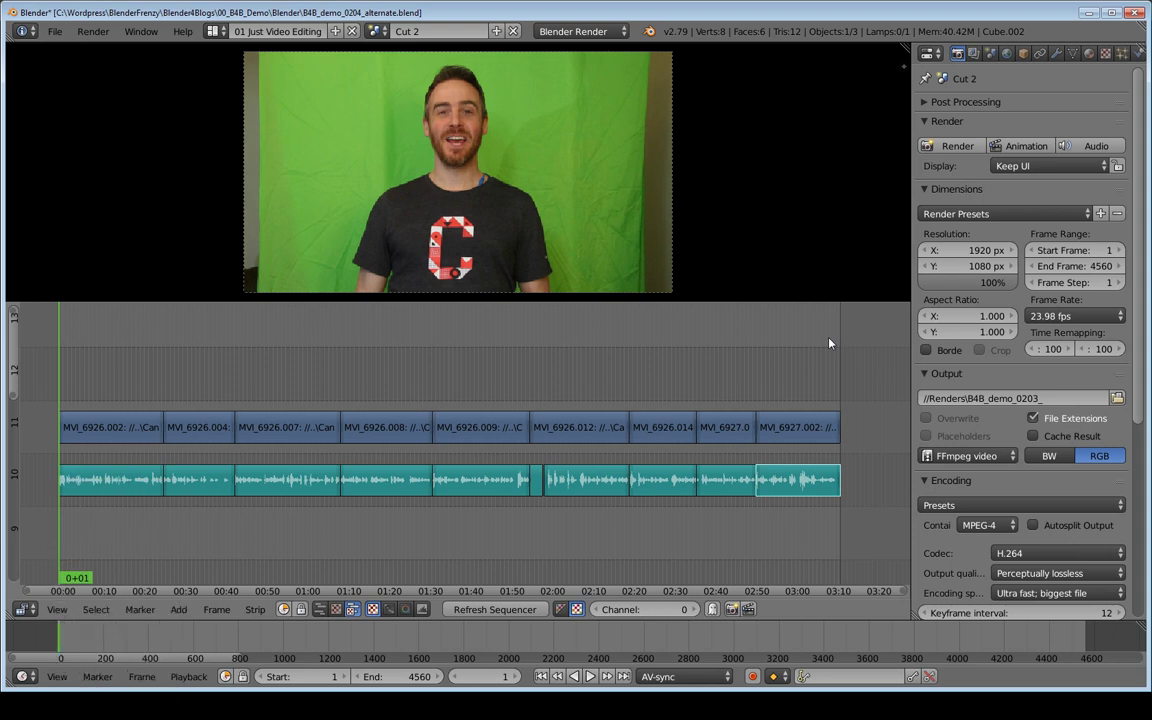
Switch to the browser and look through the Blender Frenzy home page, including the tutorial series and the cheat sheet signup
key(alt+Tab)
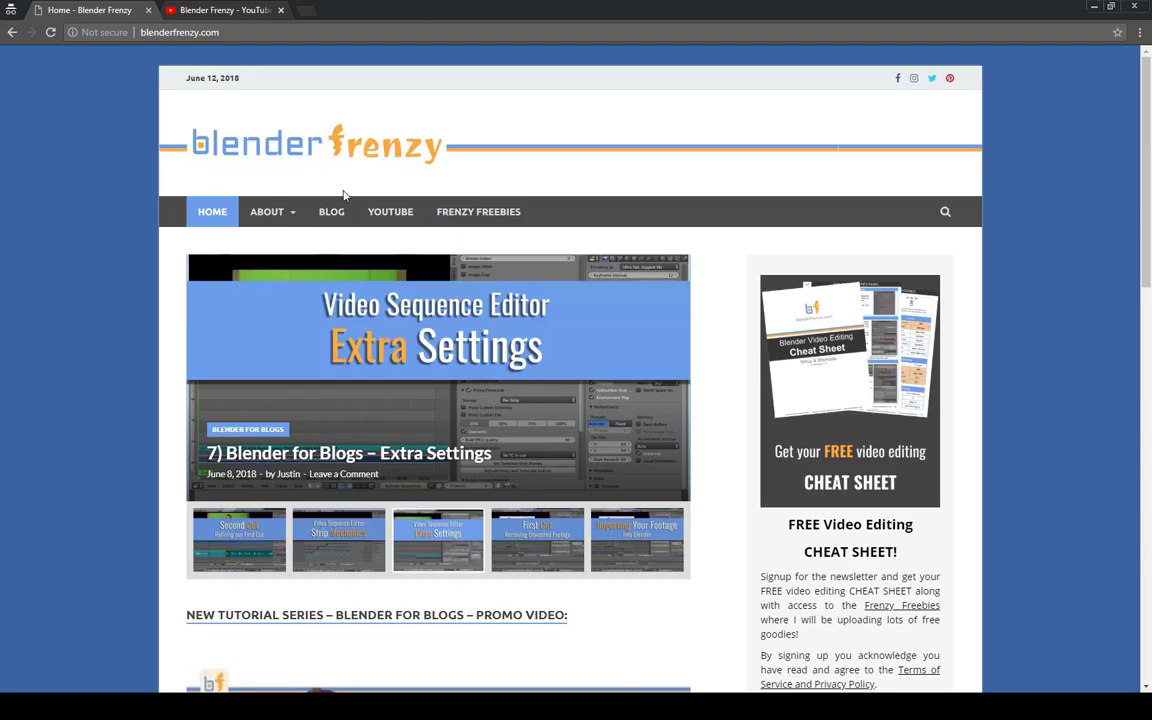
scroll(730, 340, down, 5)
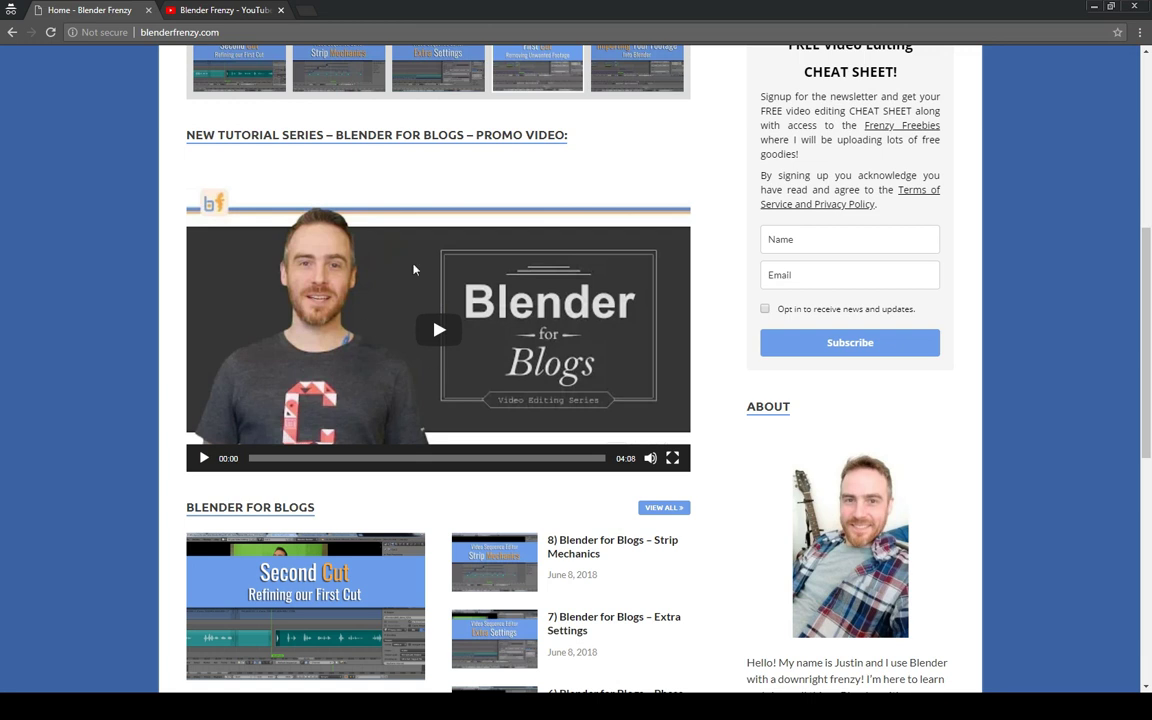
scroll(433, 357, down, 2)
scroll(433, 357, down, 1)
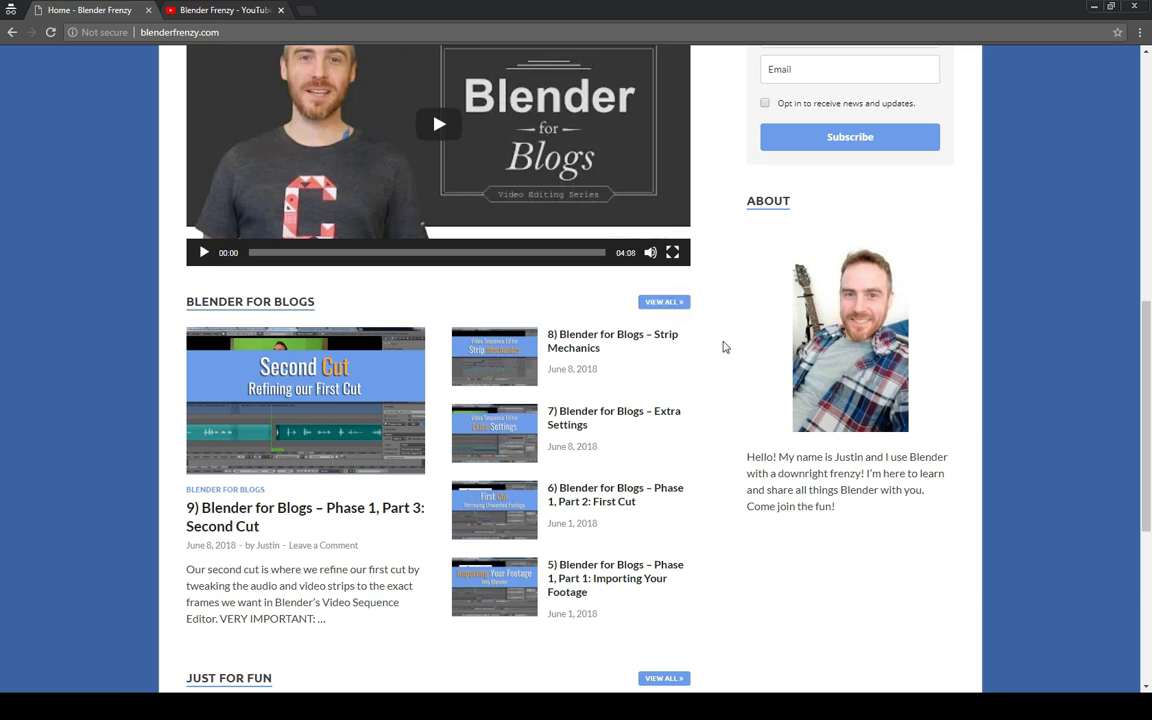
scroll(725, 347, up, 8)
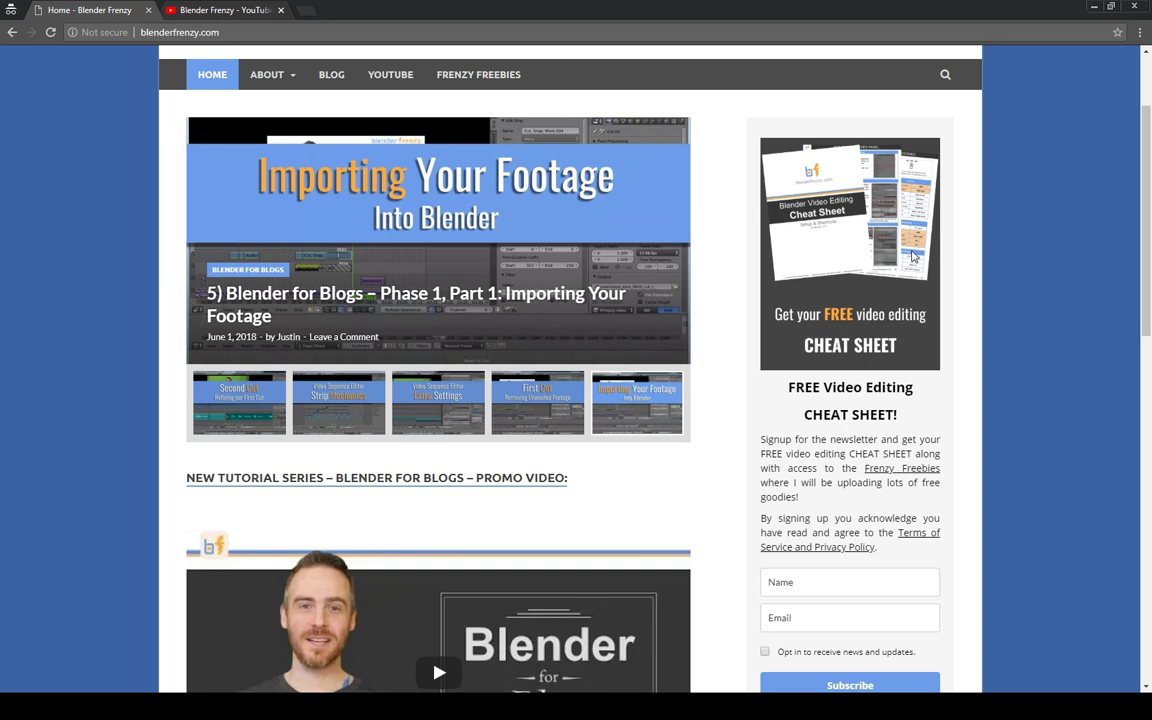
scroll(851, 369, up, 1)
scroll(851, 369, down, 2)
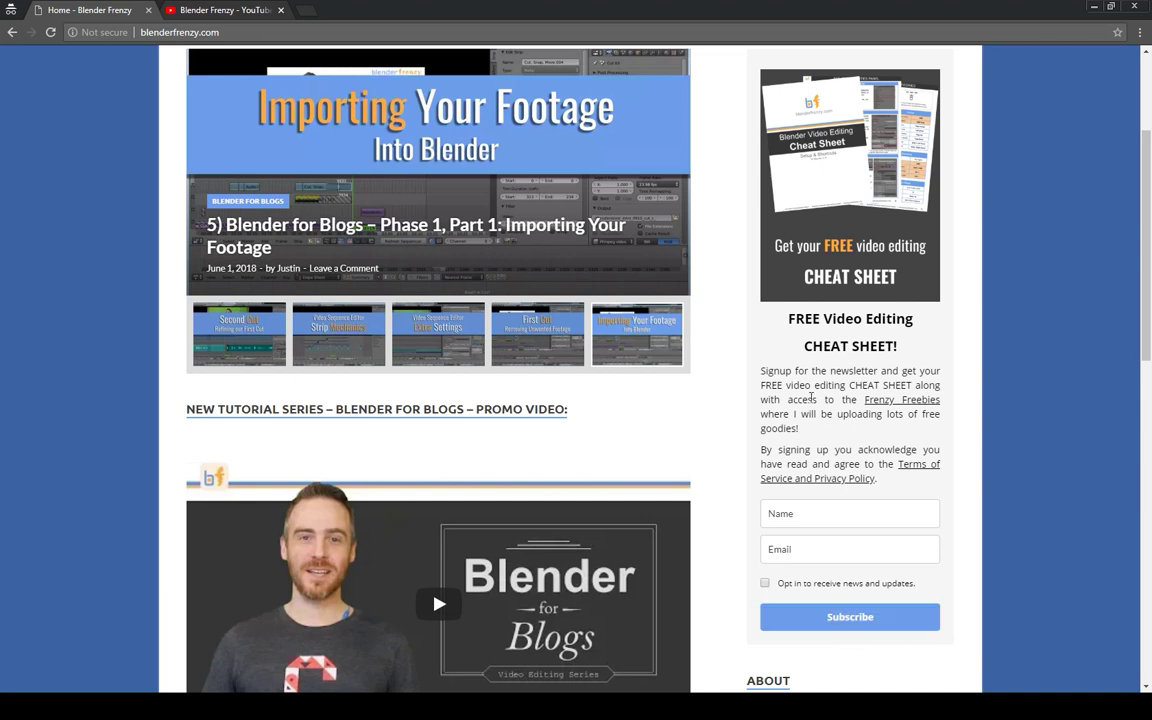
scroll(1012, 270, up, 1)
scroll(1010, 265, up, 2)
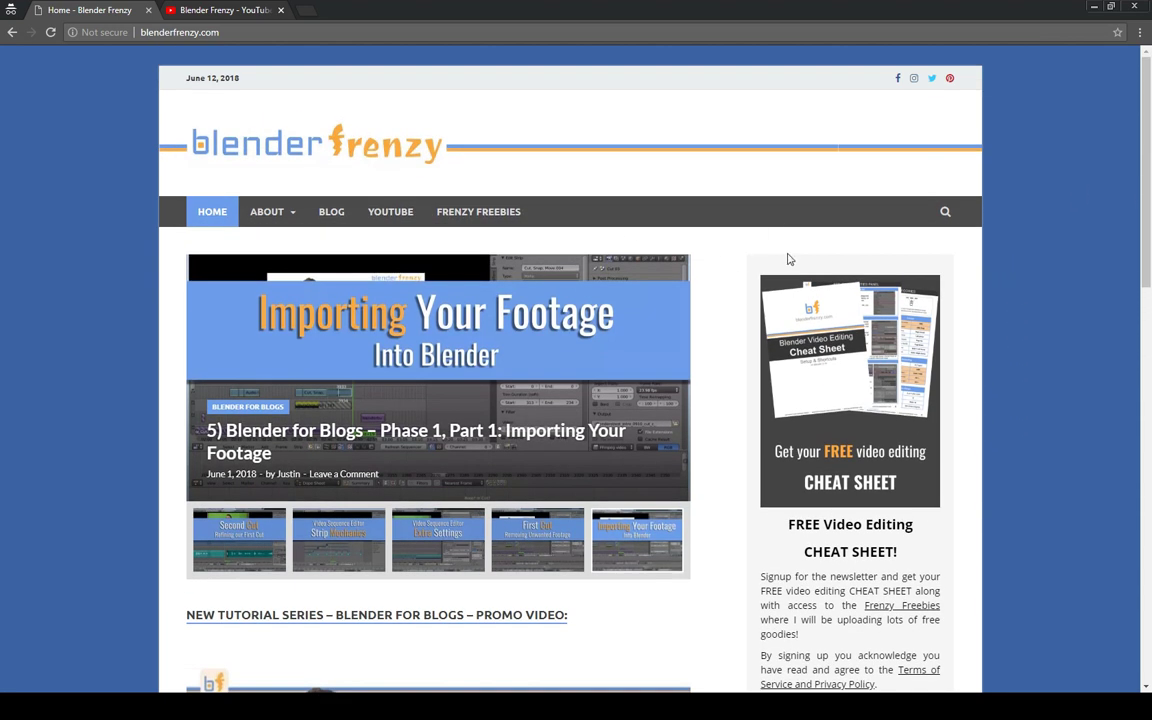
Open the site's Frenzy Freebies page and look over the home page and uploads of the Blender Frenzy YouTube channel
click(468, 223)
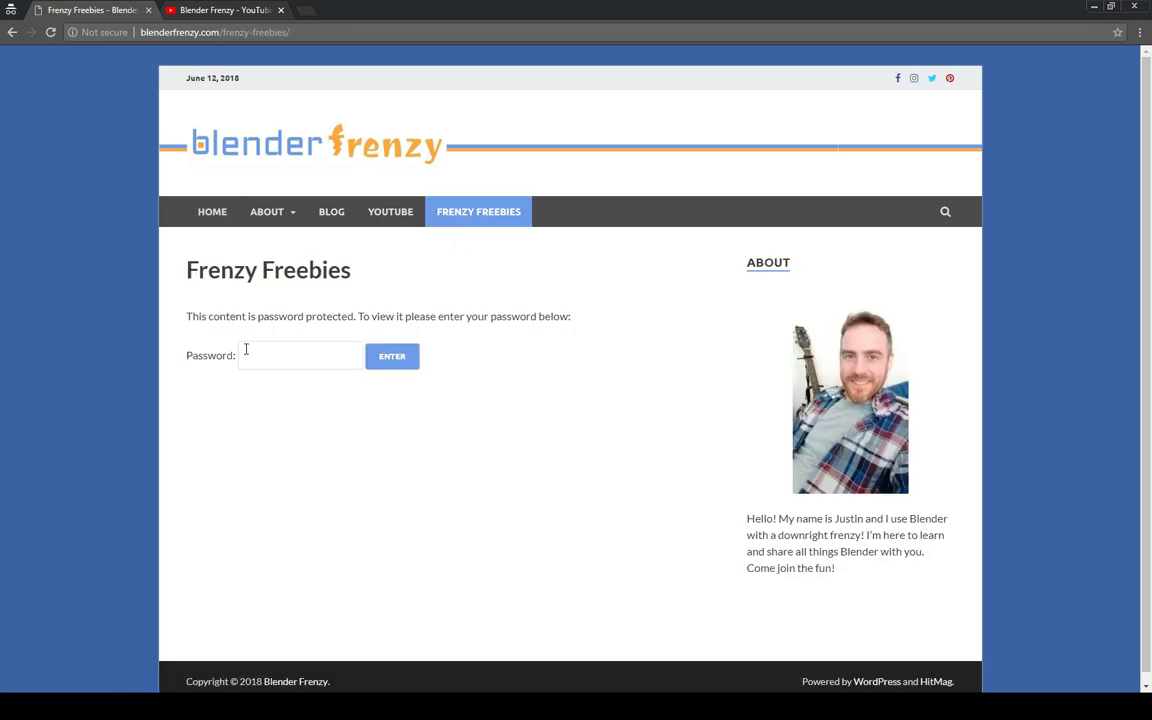
click(281, 355)
click(196, 9)
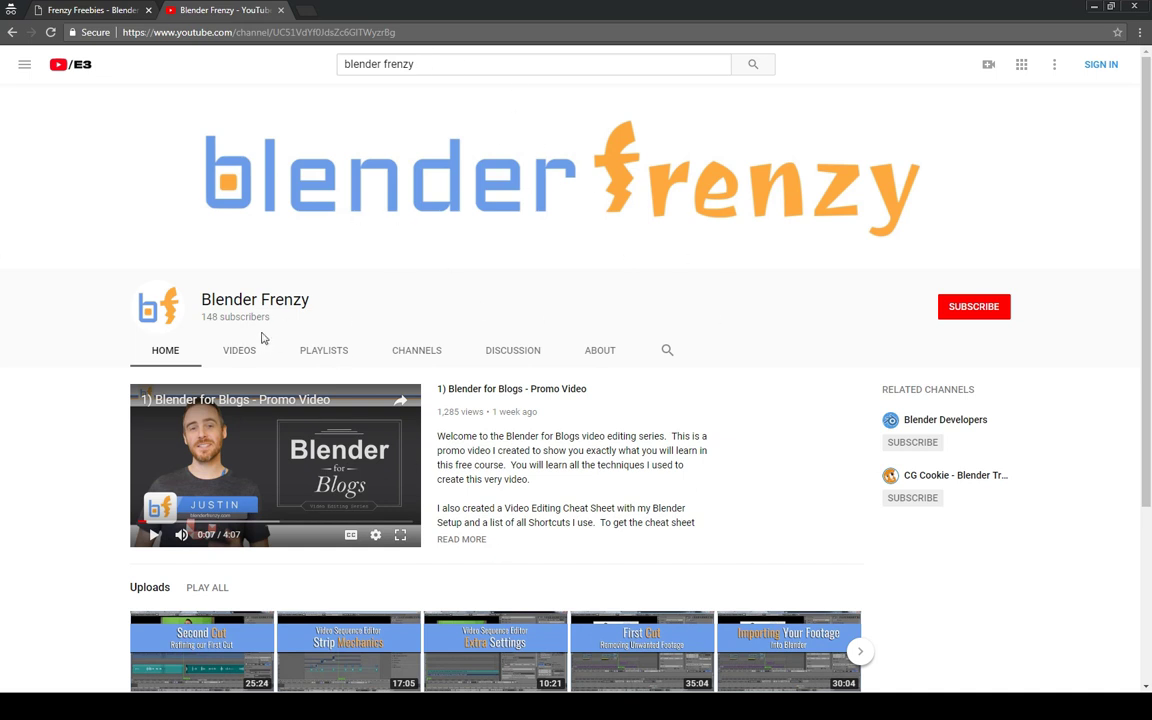
scroll(527, 301, down, 2)
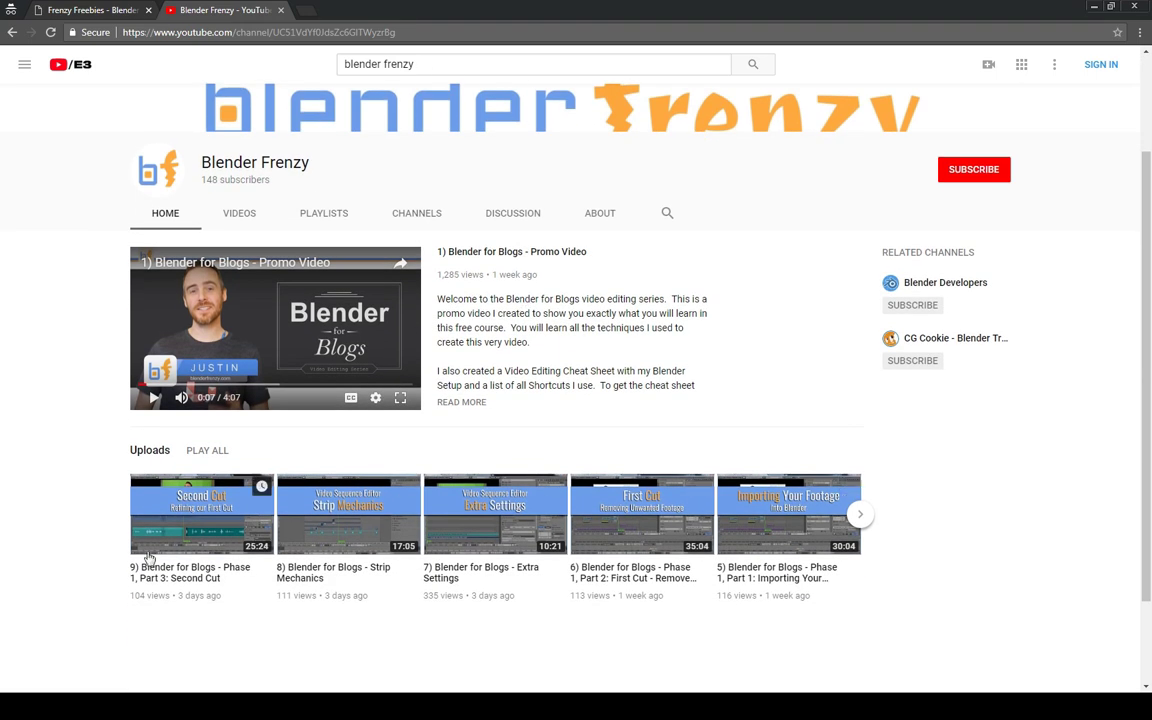
scroll(583, 390, up, 1)
scroll(583, 390, up, 2)
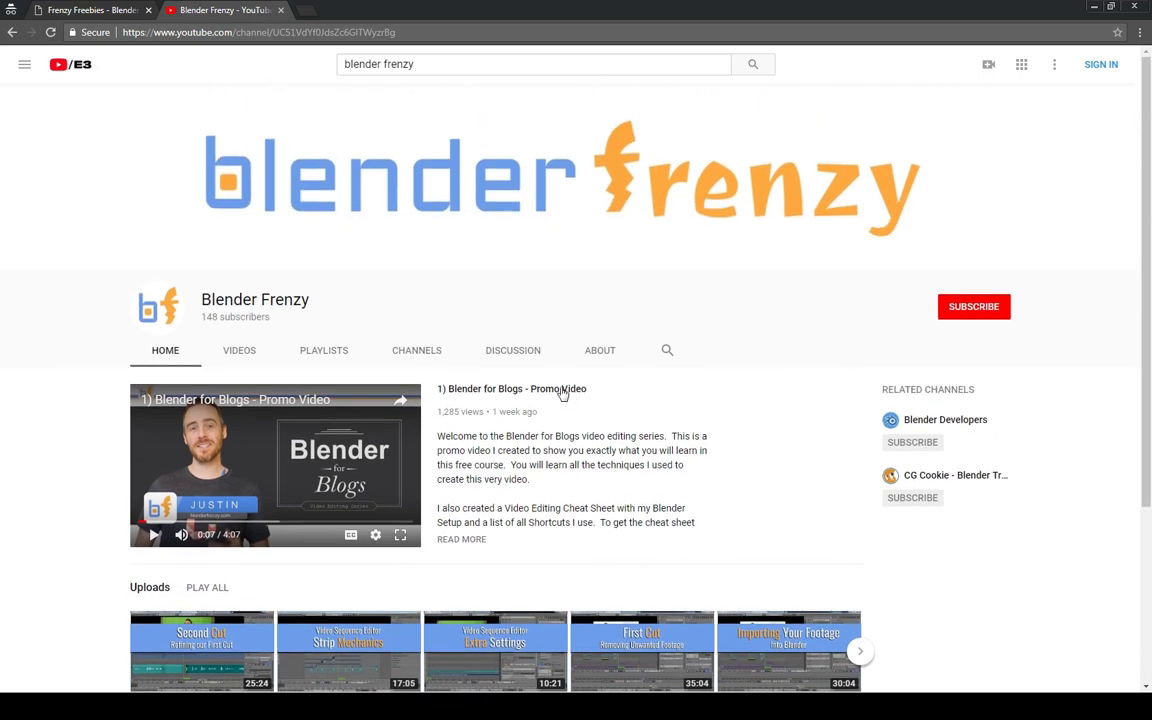
Switch back to Blender and show all strips of the Orig scene in the sequencer
key(alt+Tab)
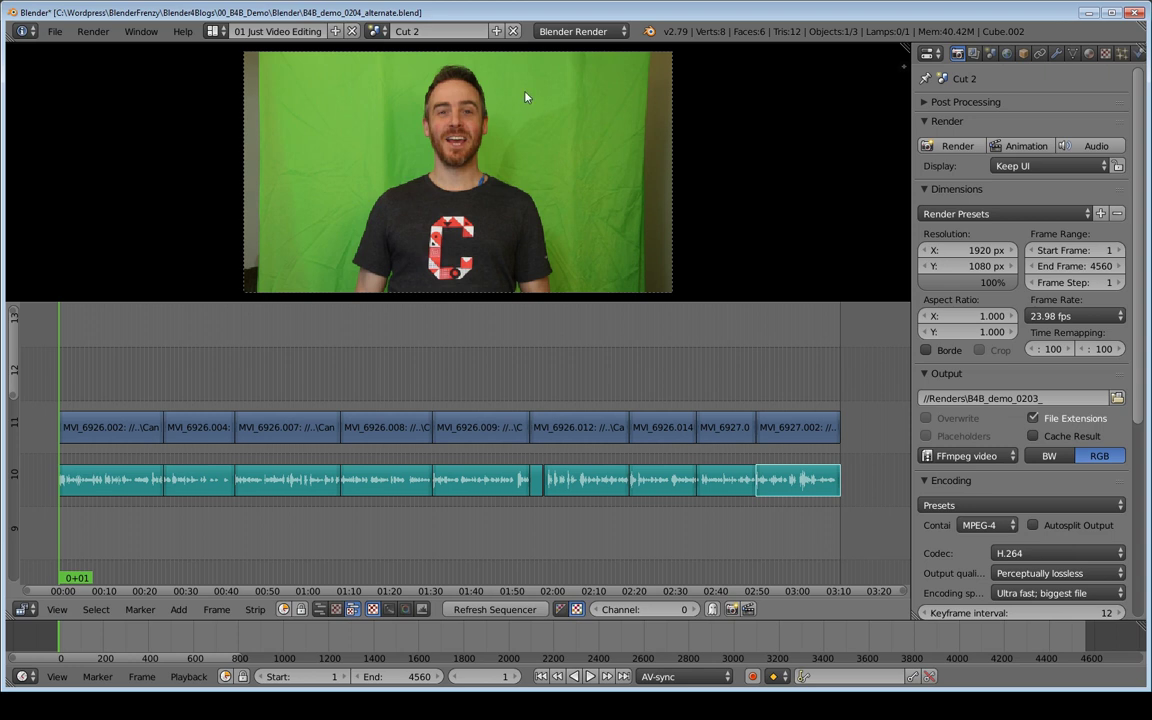
click(378, 31)
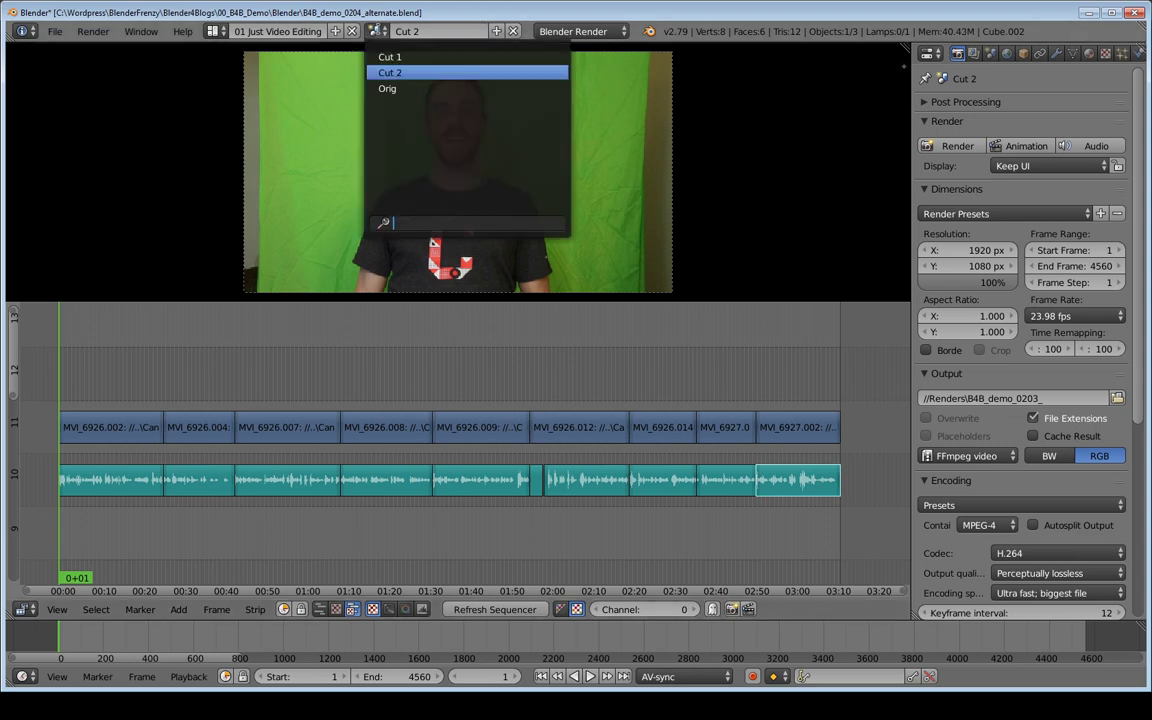
click(397, 90)
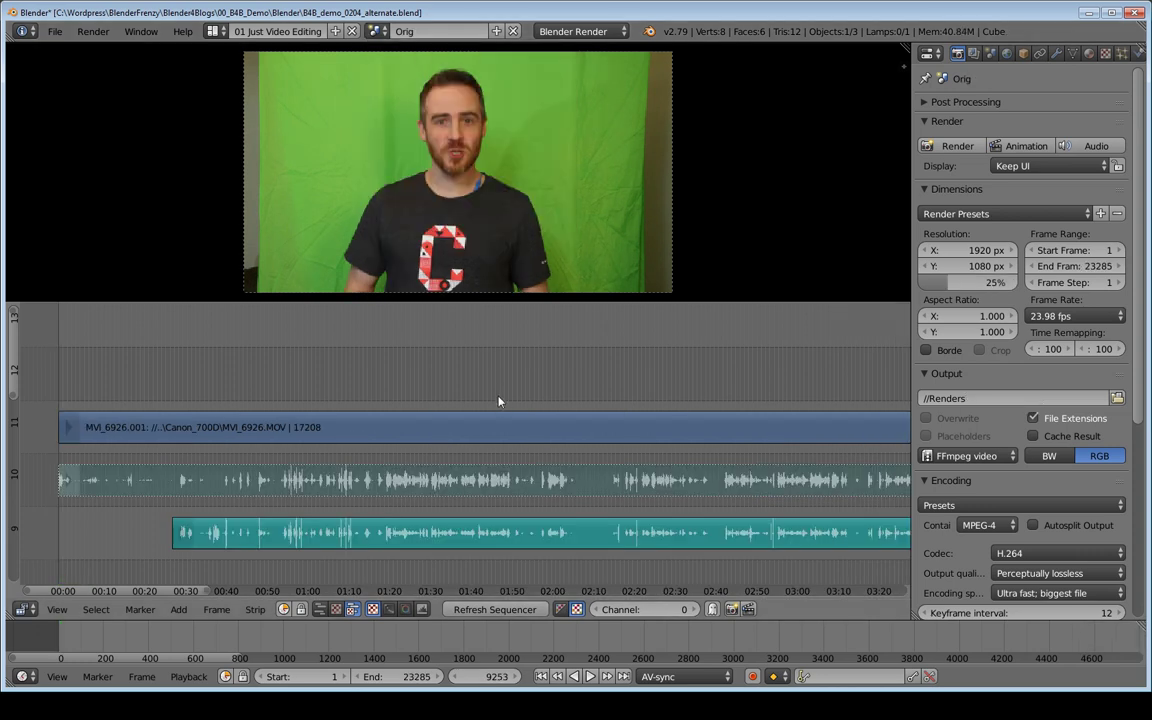
key(Home)
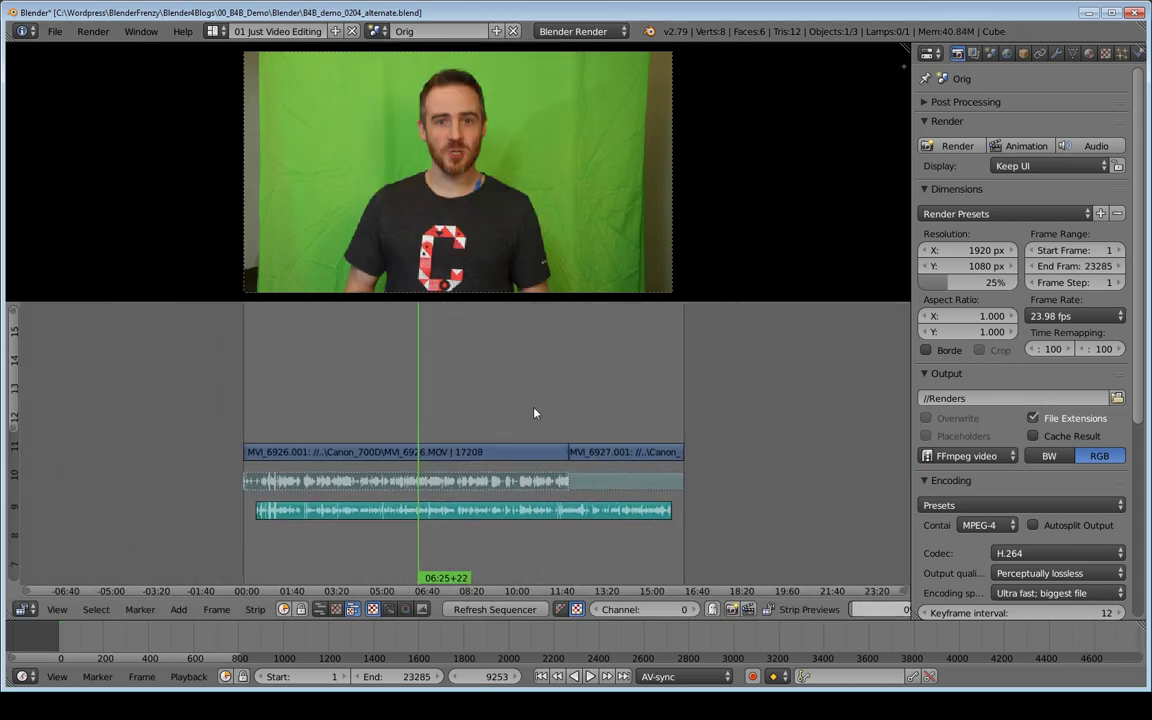
ctrl+middle_drag(556, 408, 566, 409)
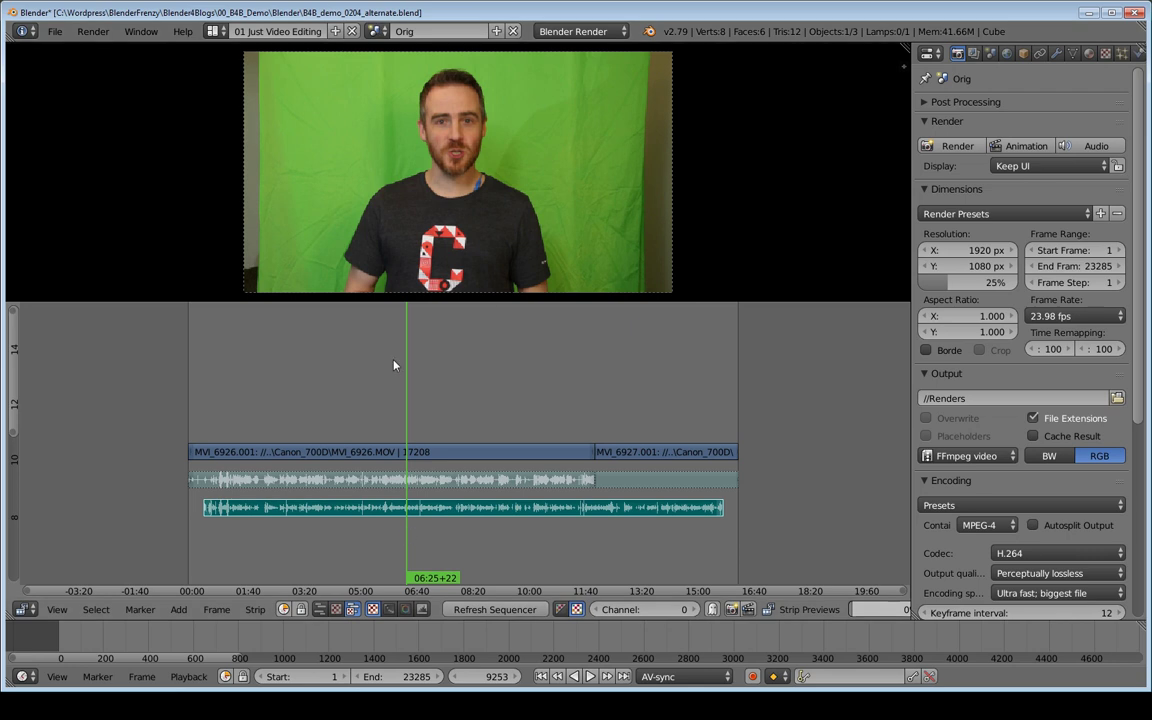
Switch to the Cut 1 scene and examine how its strips are arranged on channels 10 to 13
click(377, 31)
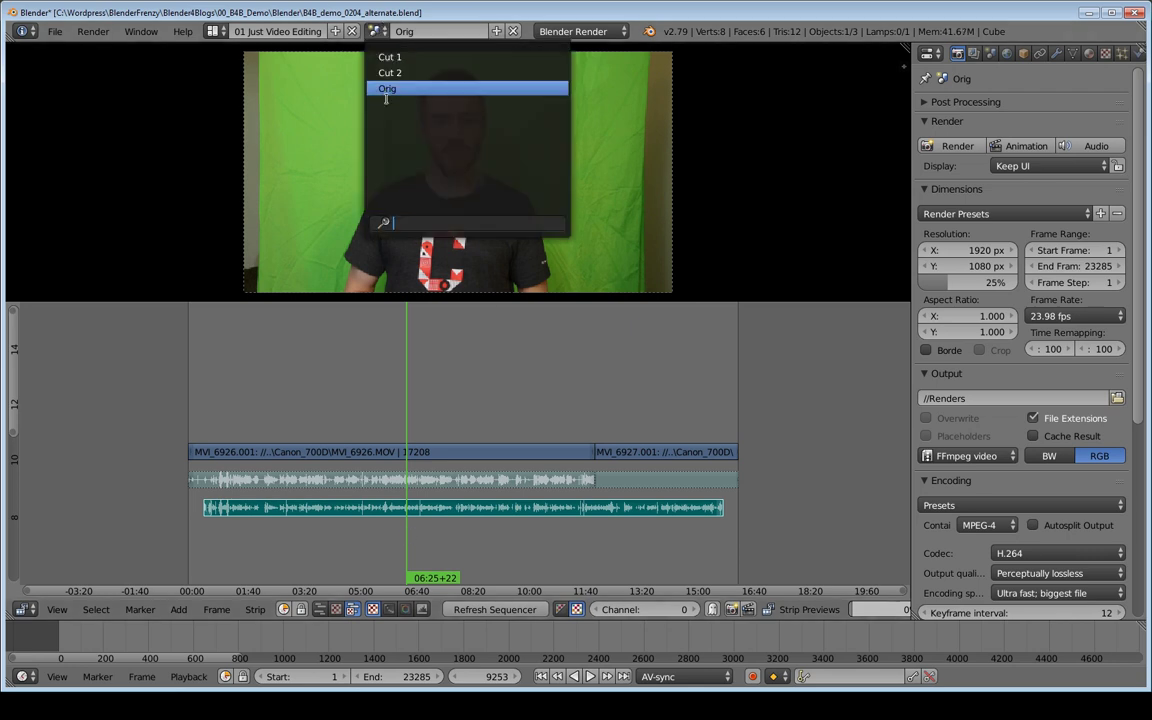
key(Return)
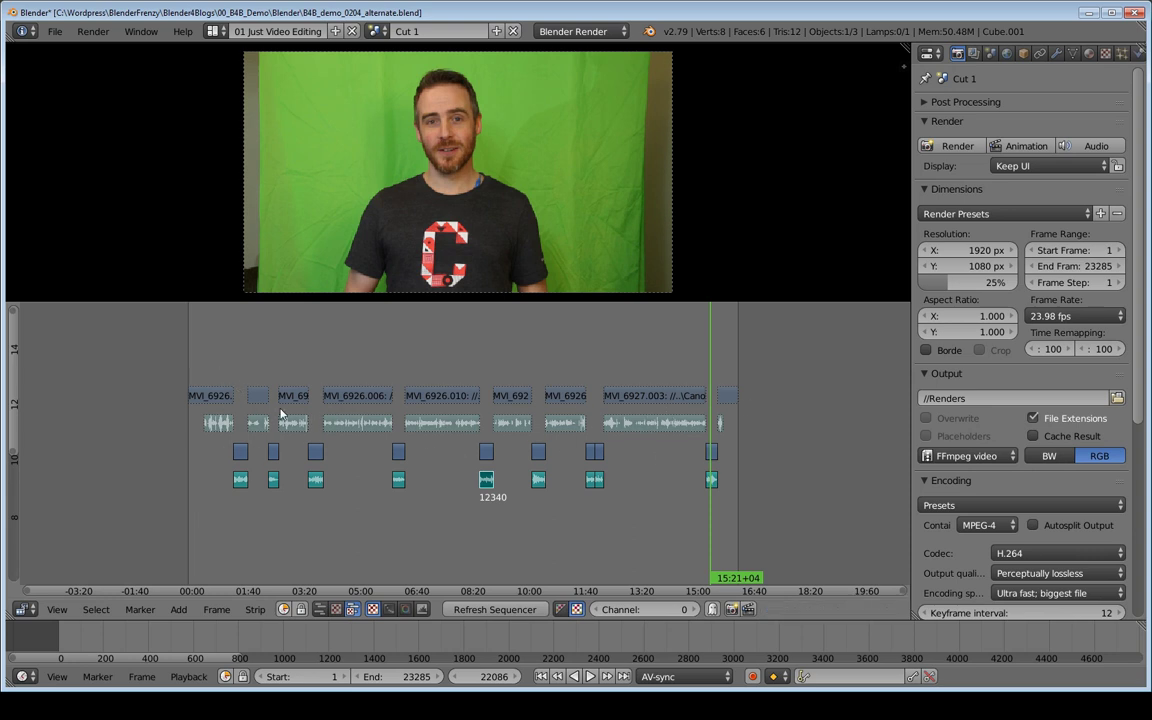
scroll(382, 474, up, 3)
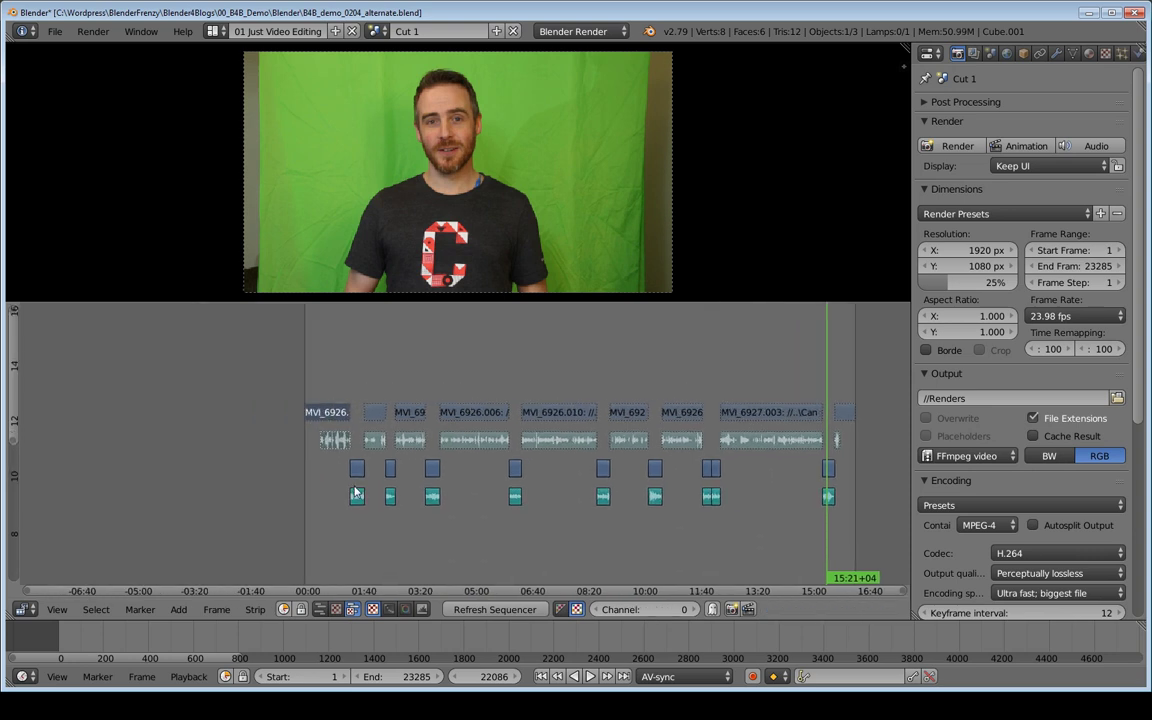
middle_drag(178, 407, 186, 382)
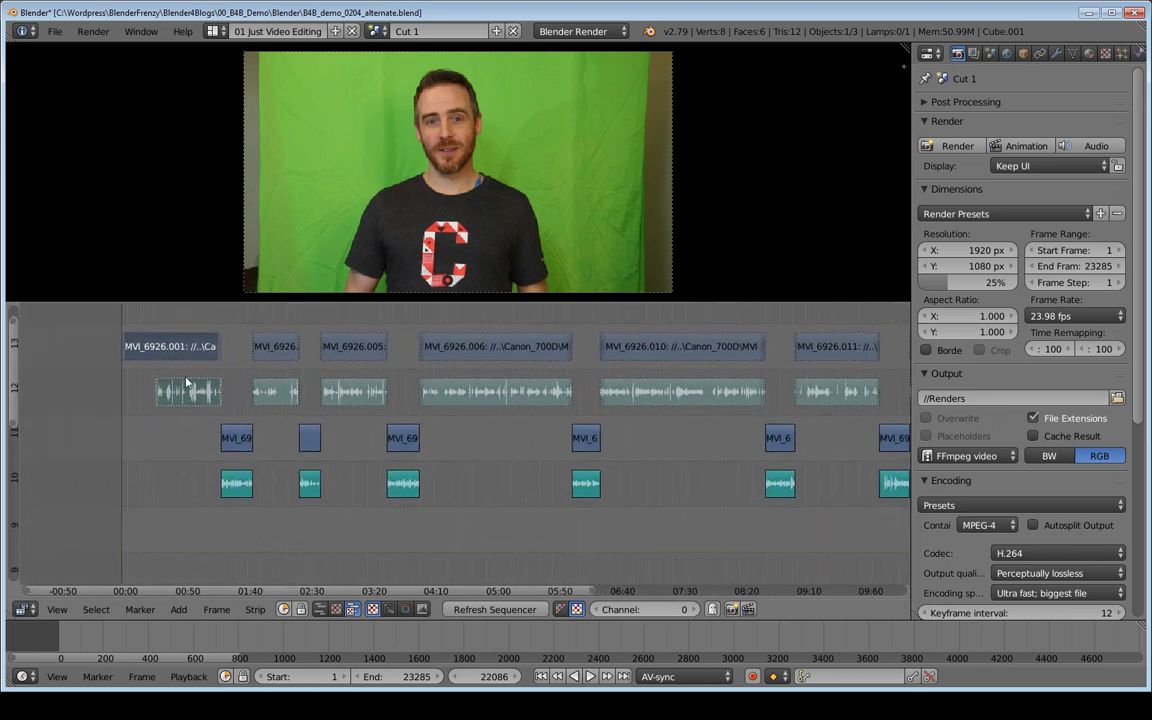
scroll(202, 492, down, 2)
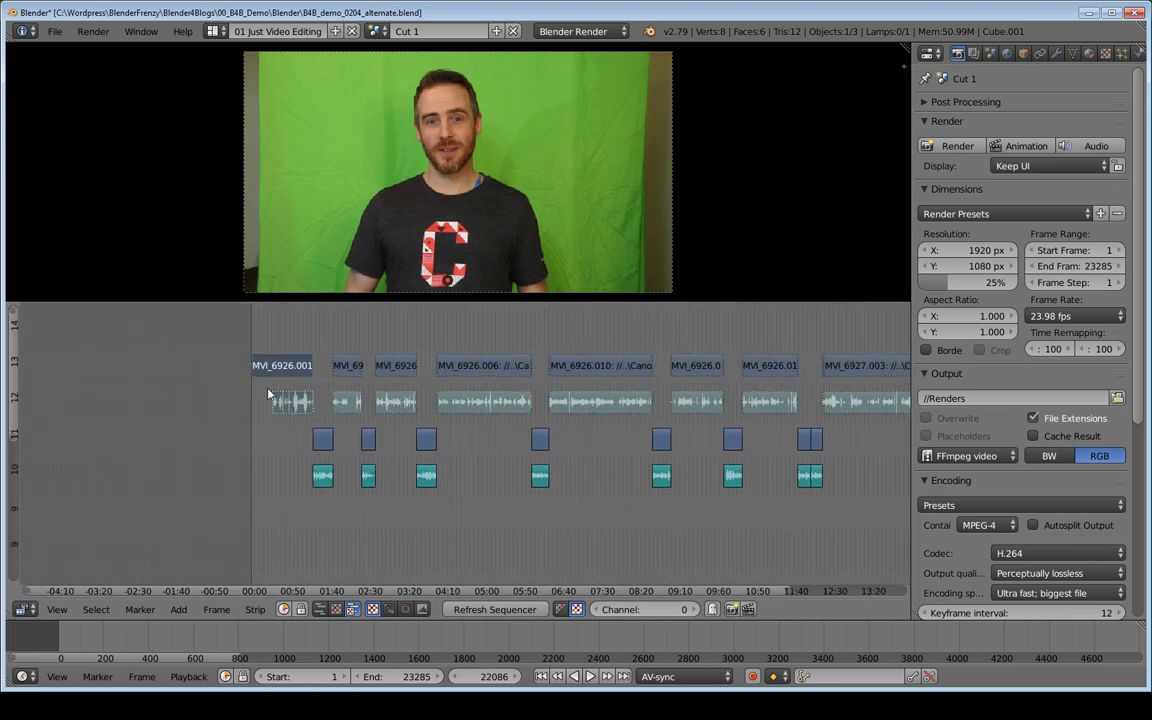
scroll(138, 452, down, 2)
Box-select all the video and audio strips on channels 10 and 11 of Cut 1
right_click(140, 444)
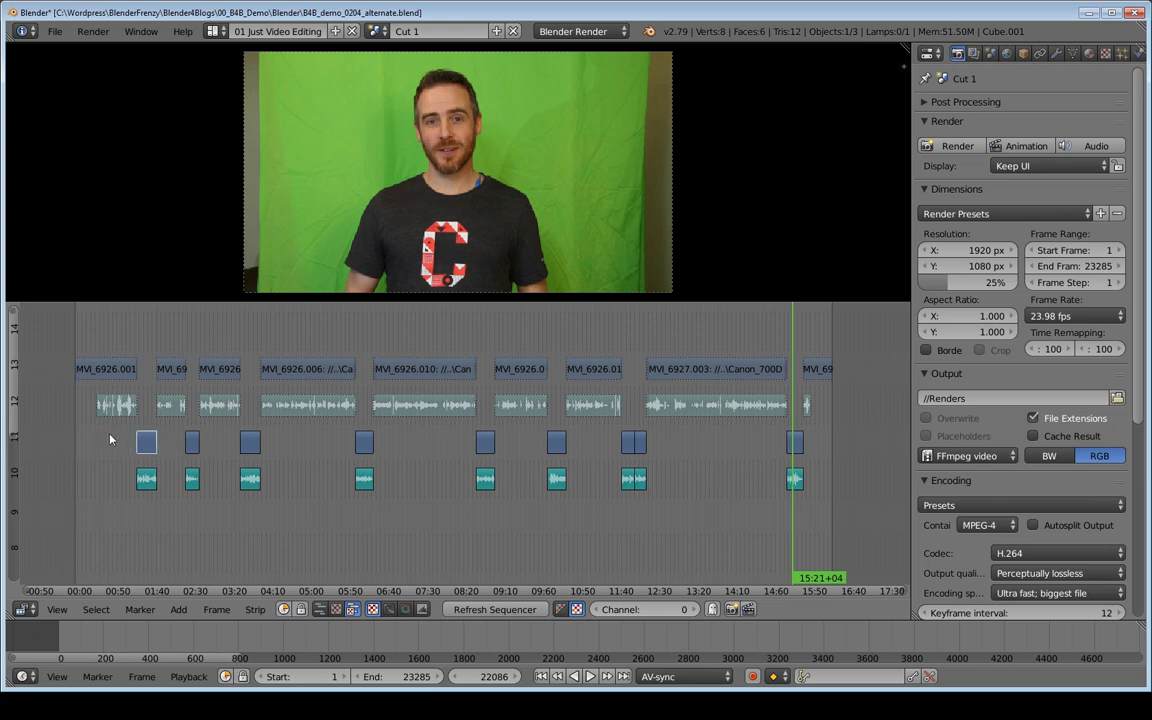
key(b)
drag(103, 430, 877, 489)
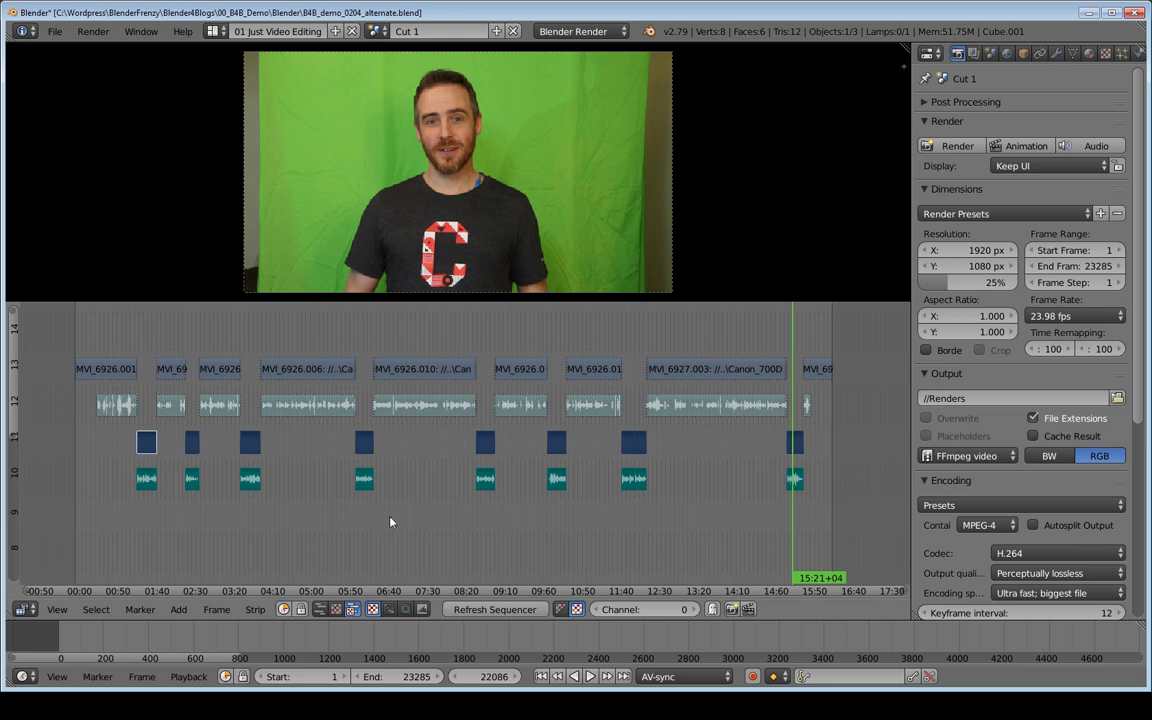
Place the Cut 1 playhead at frame 5439 and select the video and audio strips under it on channels 11 and 10
click(252, 353)
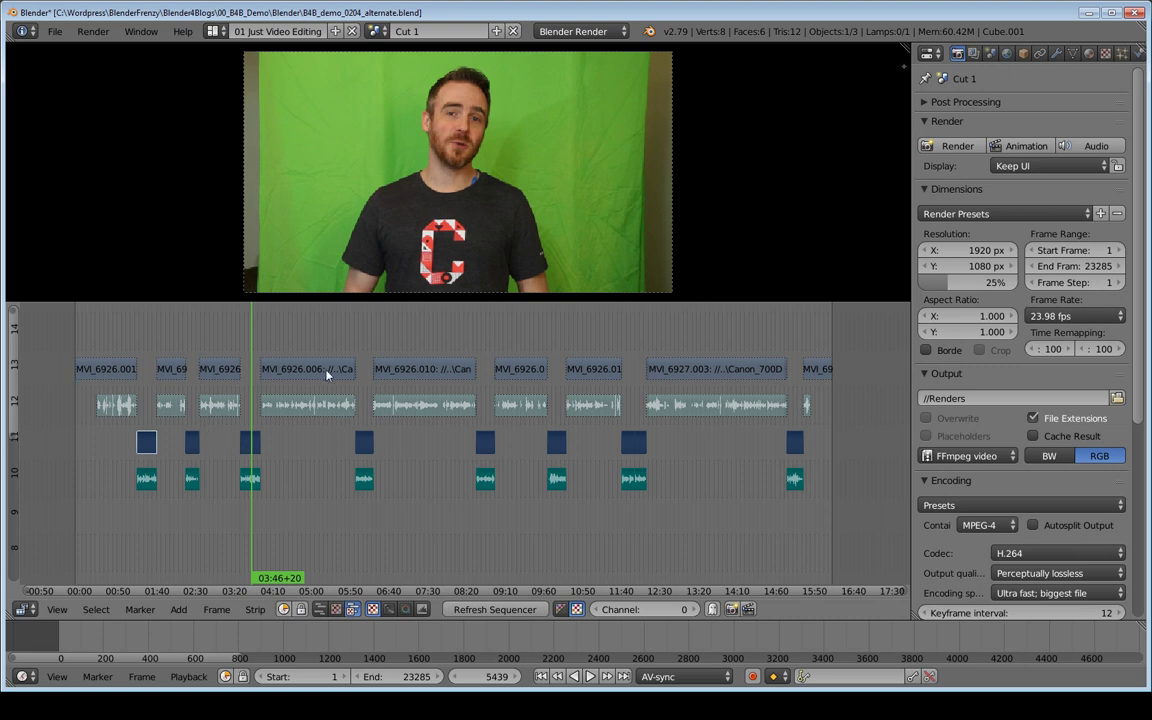
right_click(290, 369)
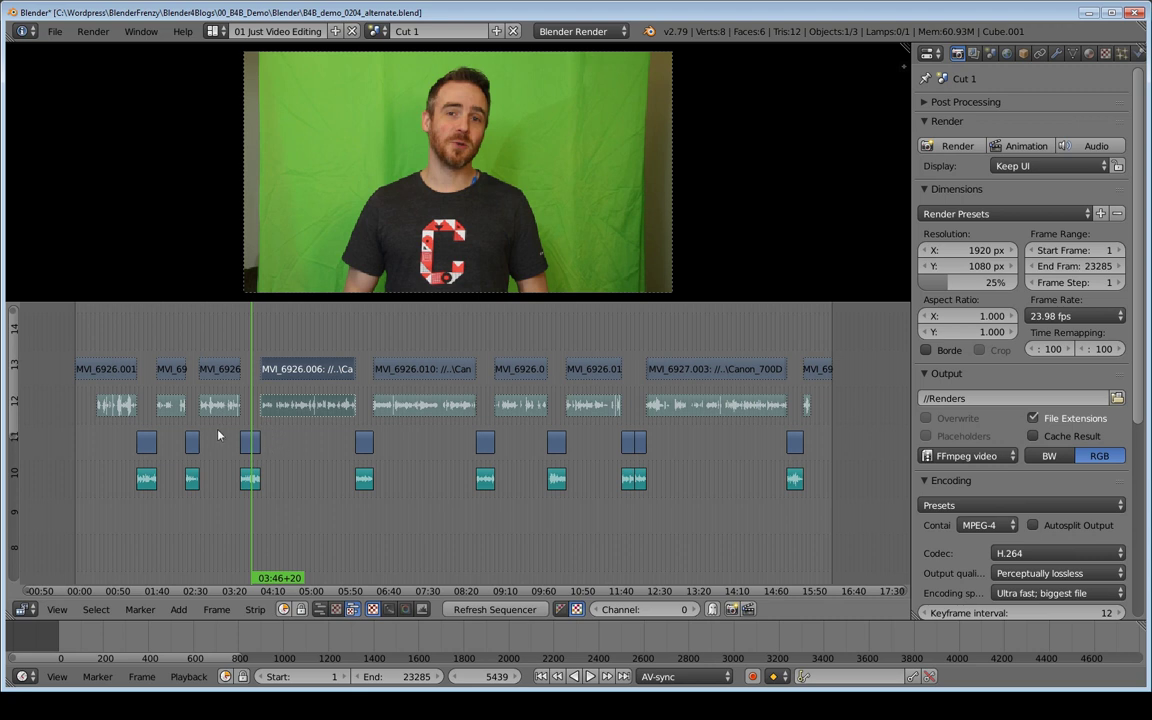
right_click(246, 447)
right_click(252, 480)
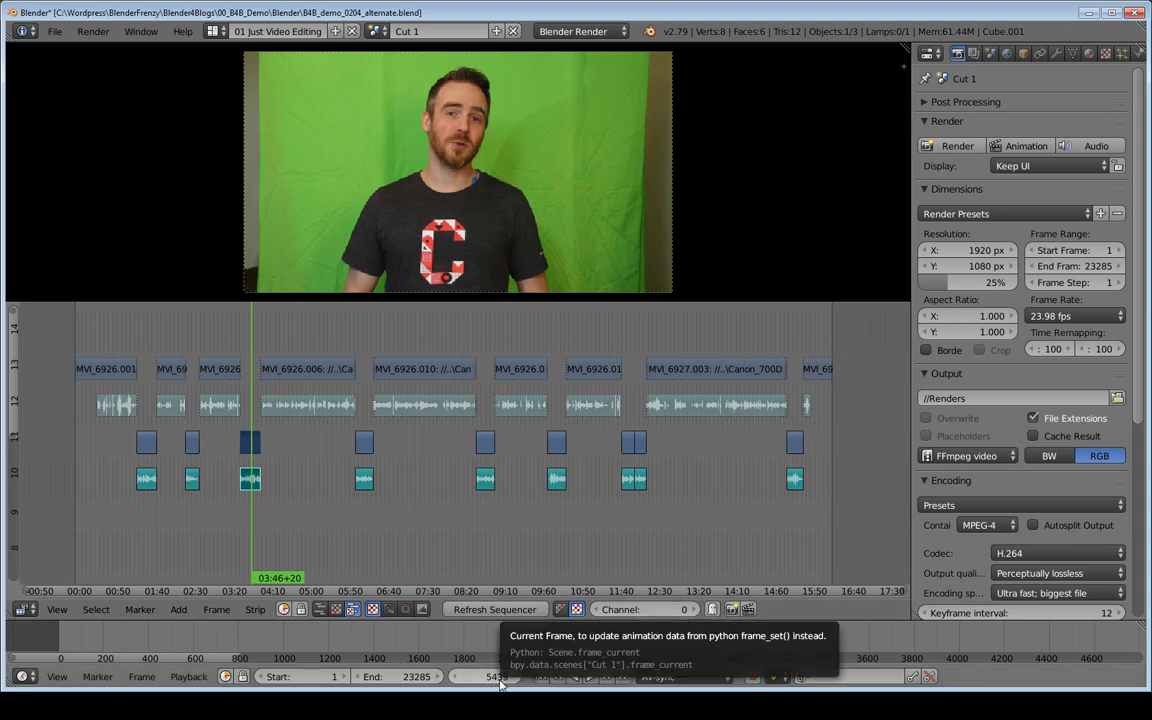
Switch to the Orig scene and set its current frame to 5439
click(372, 31)
click(390, 85)
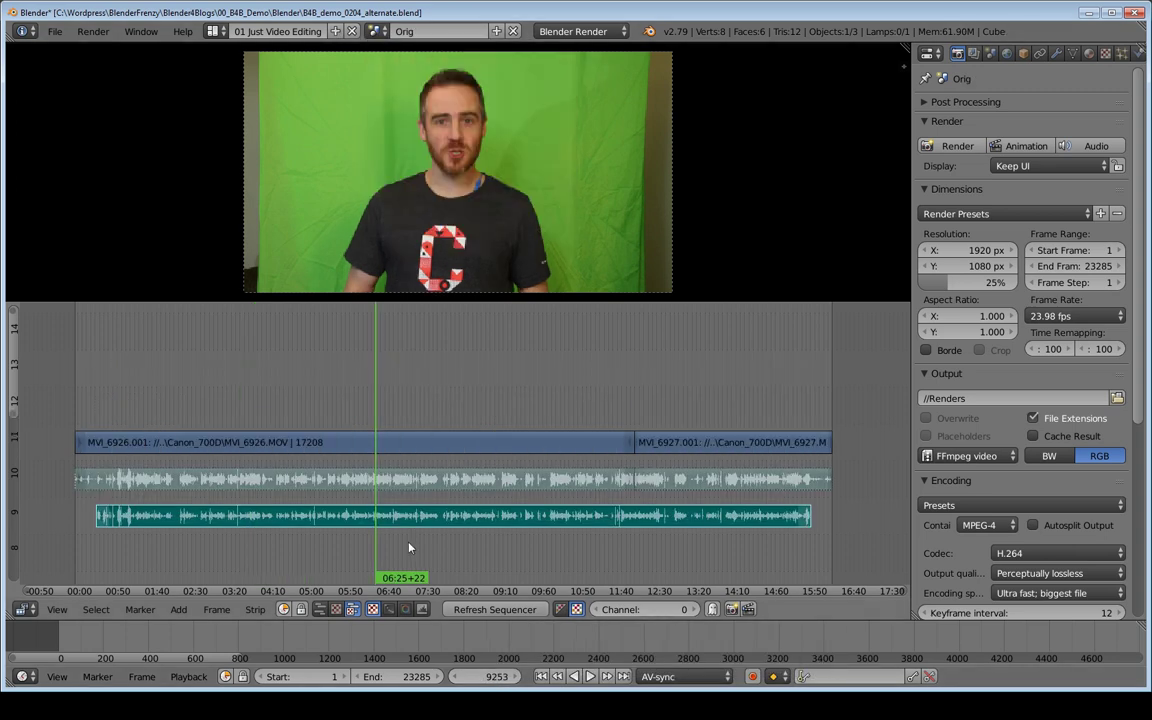
text(5439)
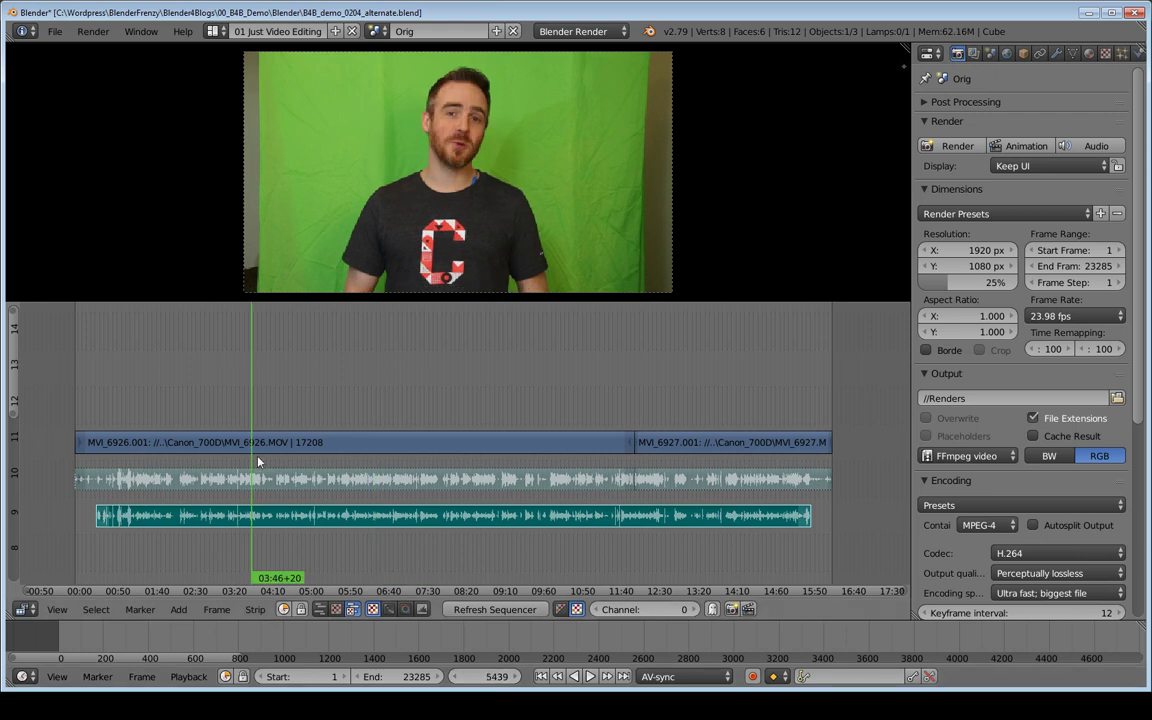
Return to the Cut 1 scene for comparison and go on to the strips of the Cut 2 scene
click(378, 31)
click(388, 51)
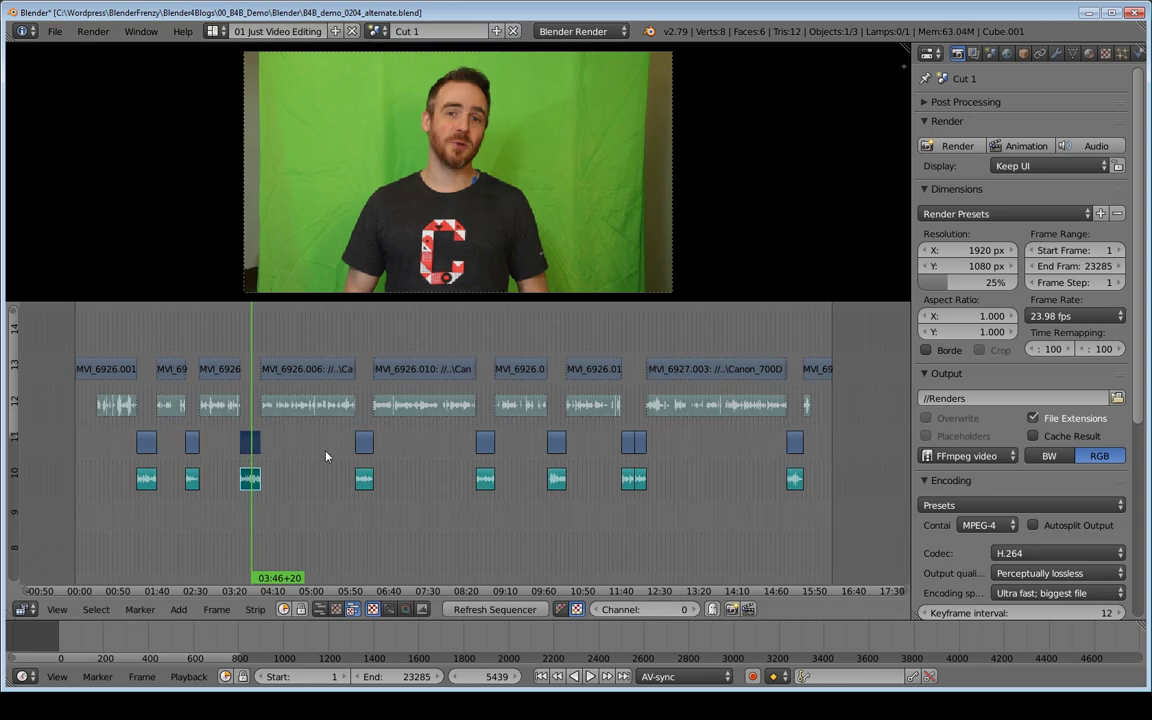
click(378, 31)
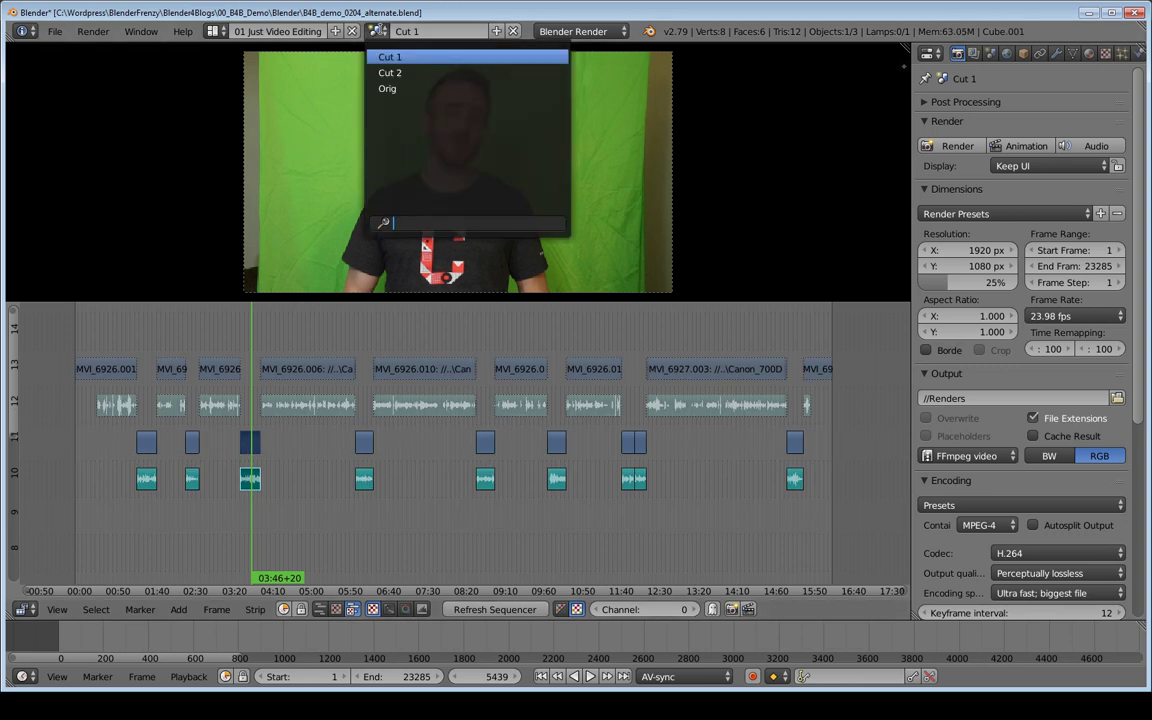
click(388, 74)
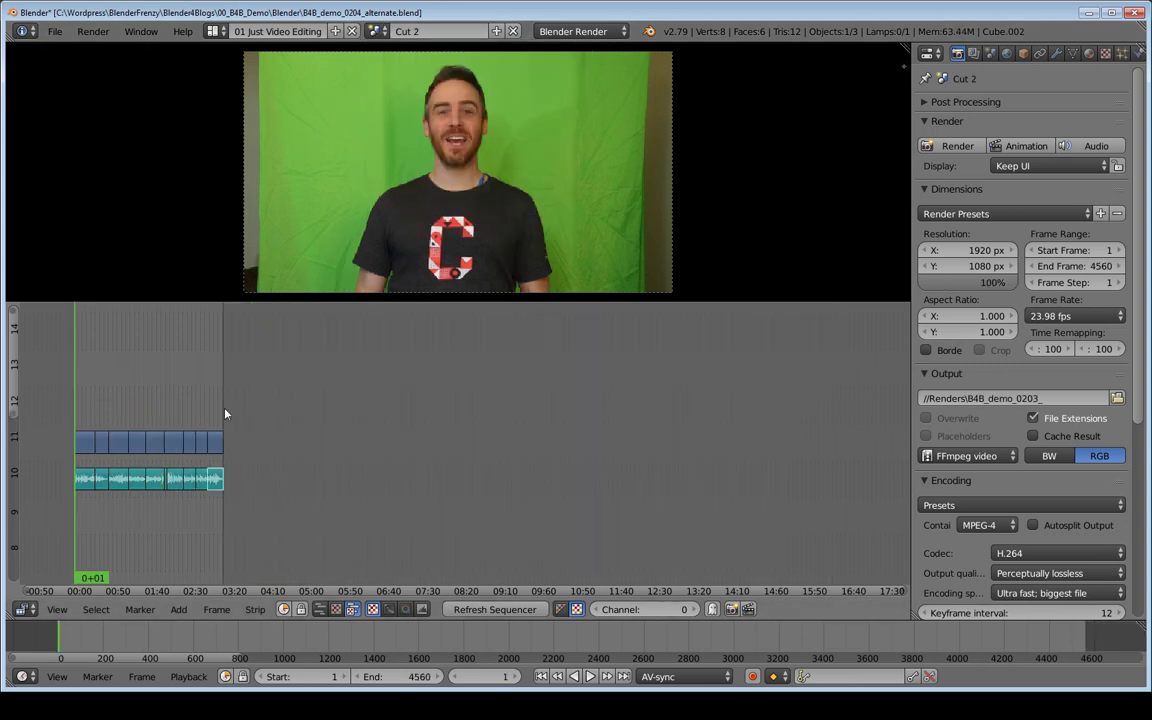
middle_drag(190, 469, 440, 408)
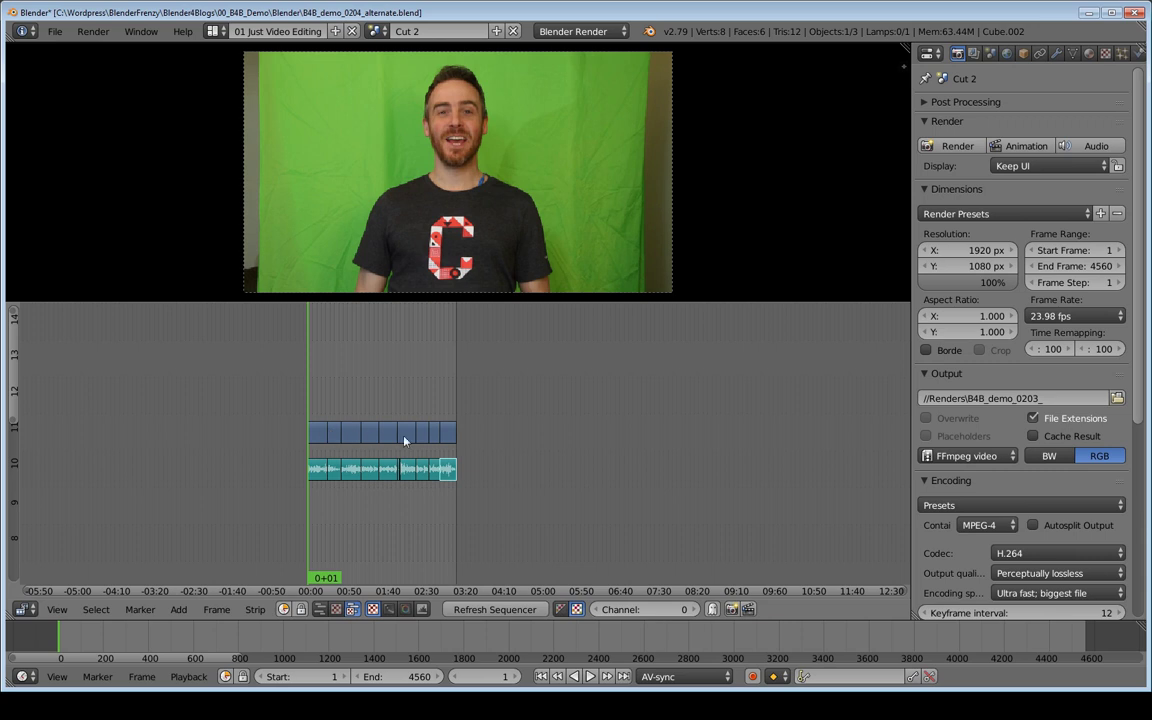
Play and scrub Cut 2 to frame 705, and select the end handle of the first audio strip
key(alt+a)
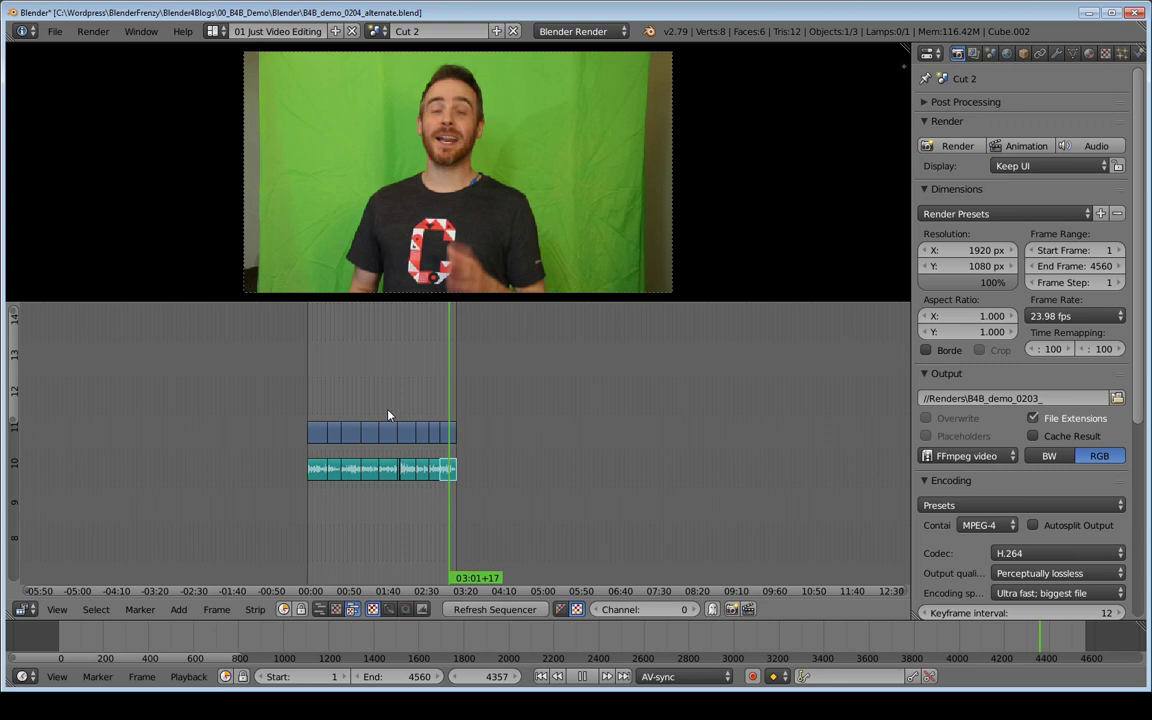
drag(388, 410, 364, 496)
key(shift+b)
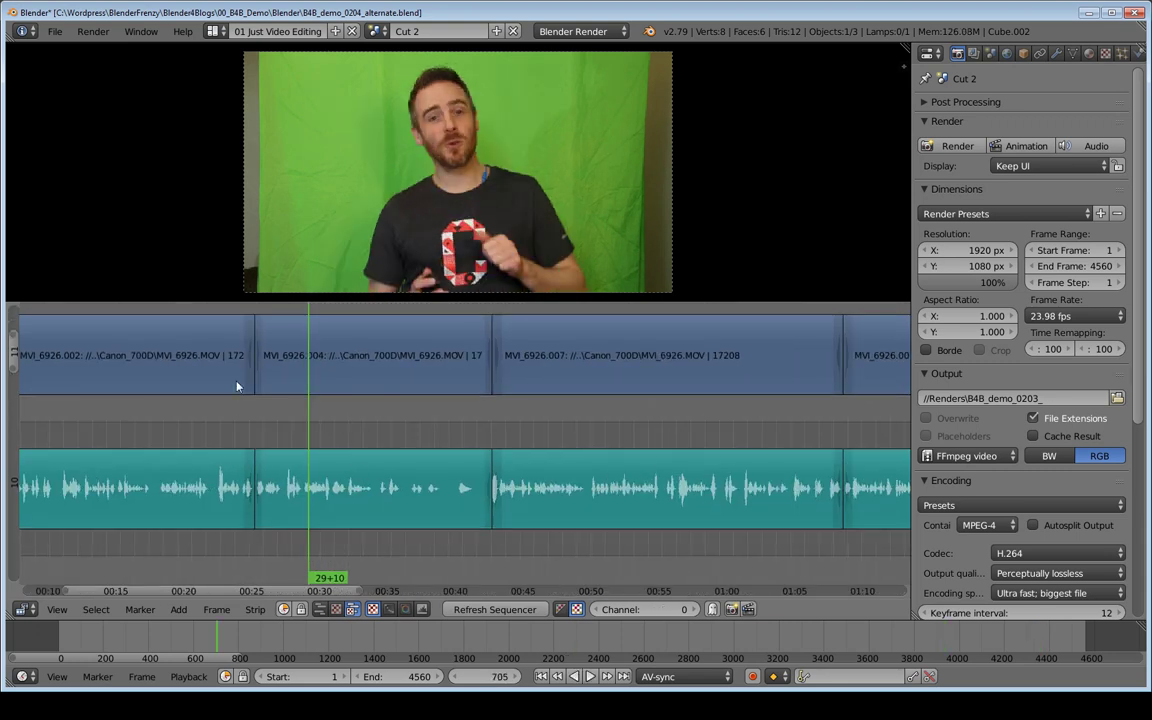
right_click(249, 368)
right_click(254, 482)
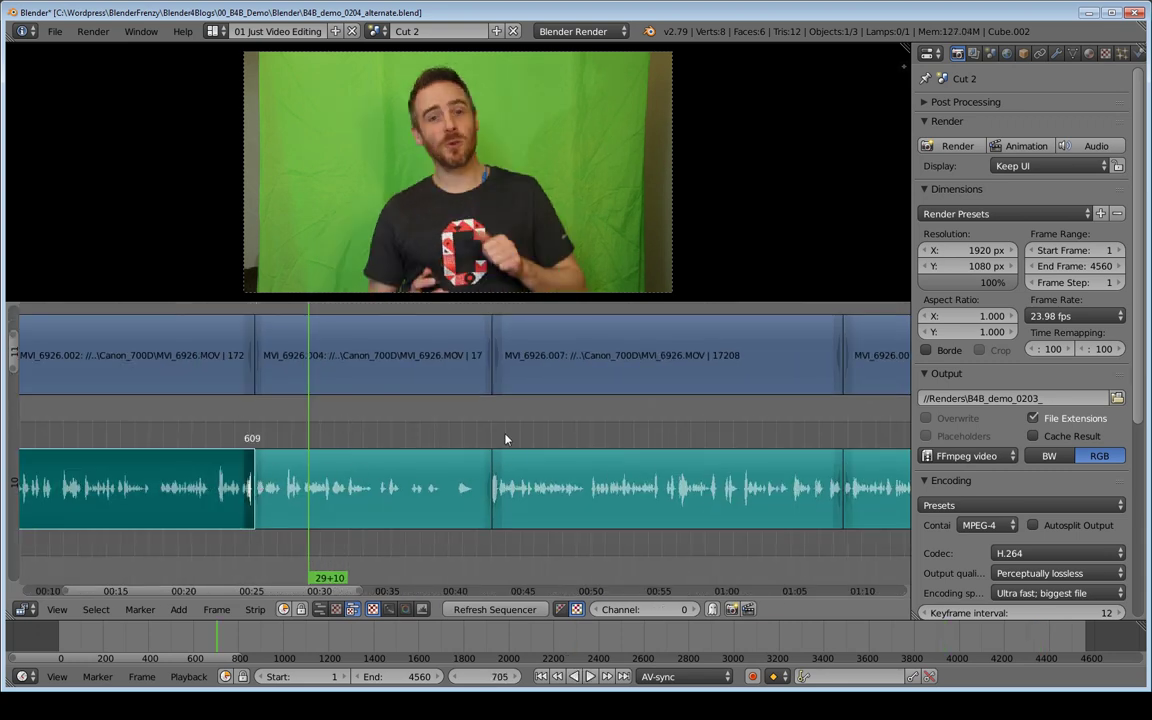
scroll(509, 424, down, 10)
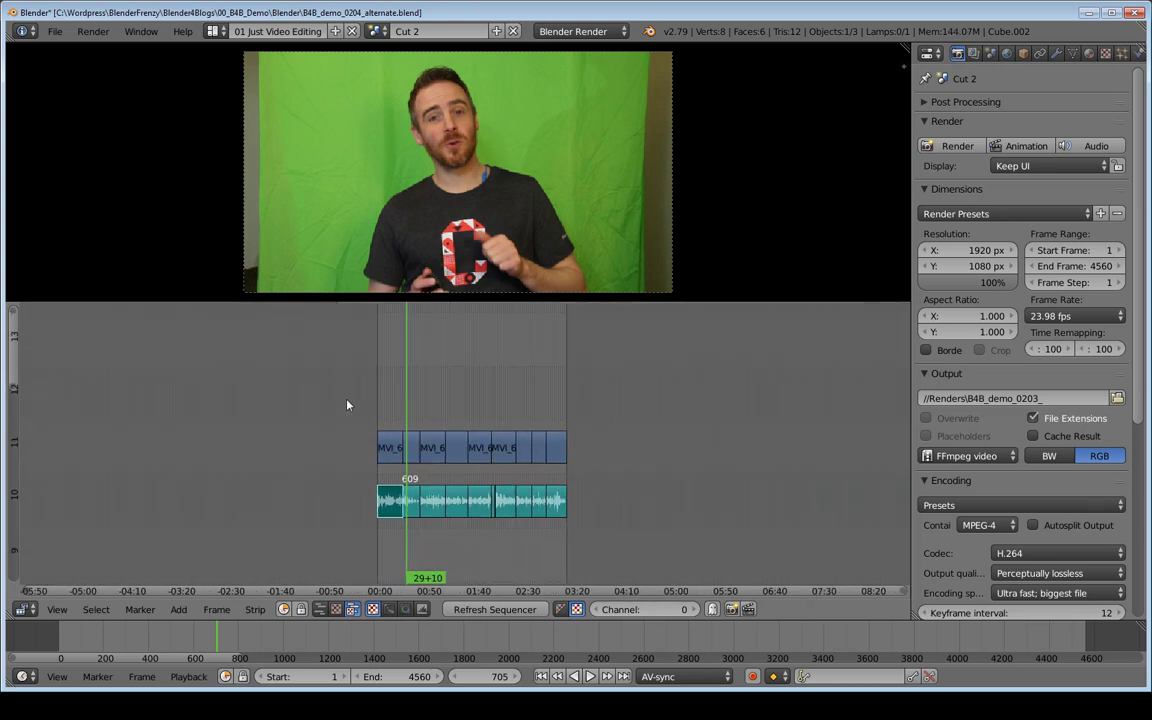
Examine the full row of strips in Cut 2 and return to the Cut 1 scene for comparison
key(shift+b)
drag(348, 399, 673, 562)
middle_drag(524, 484, 643, 467)
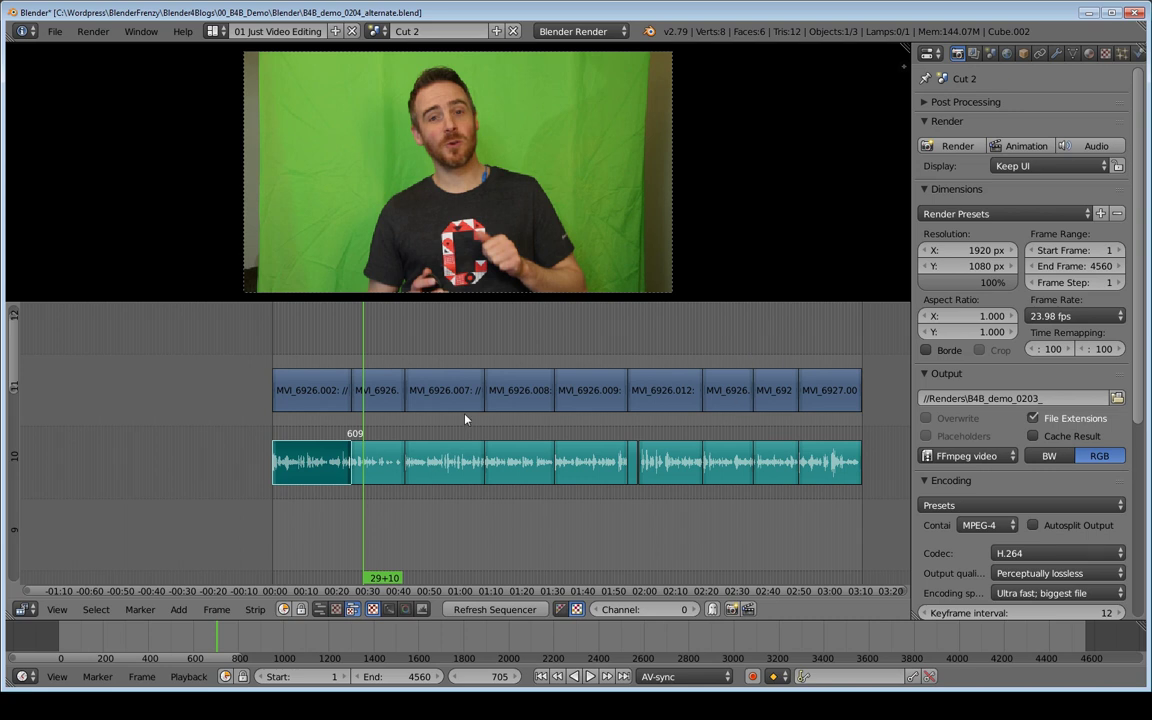
click(346, 352)
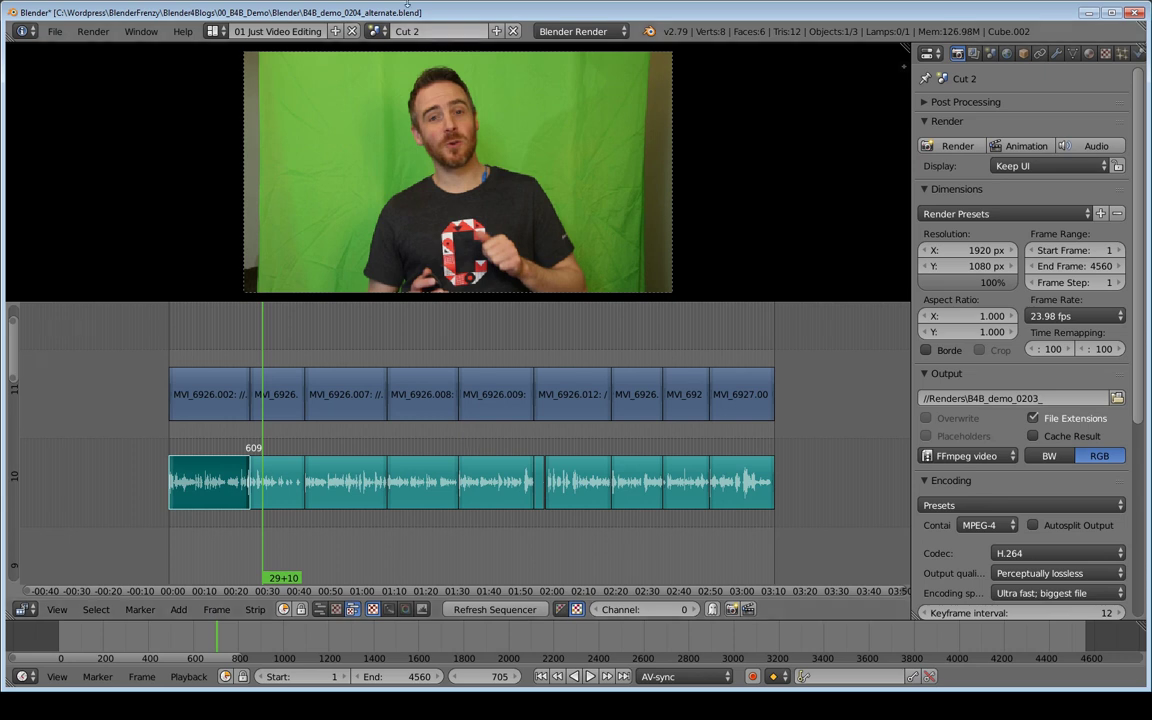
click(375, 31)
click(390, 52)
scroll(570, 432, down, 8)
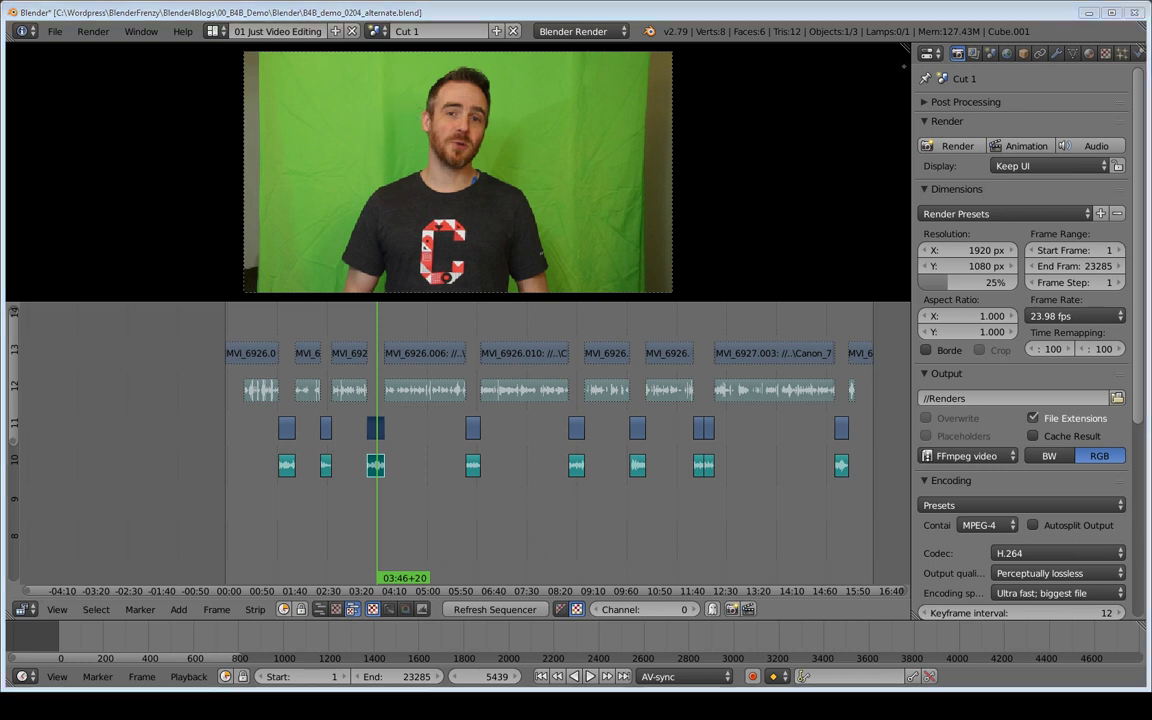
Make a full copy of the Orig scene and name it Method 2
click(382, 33)
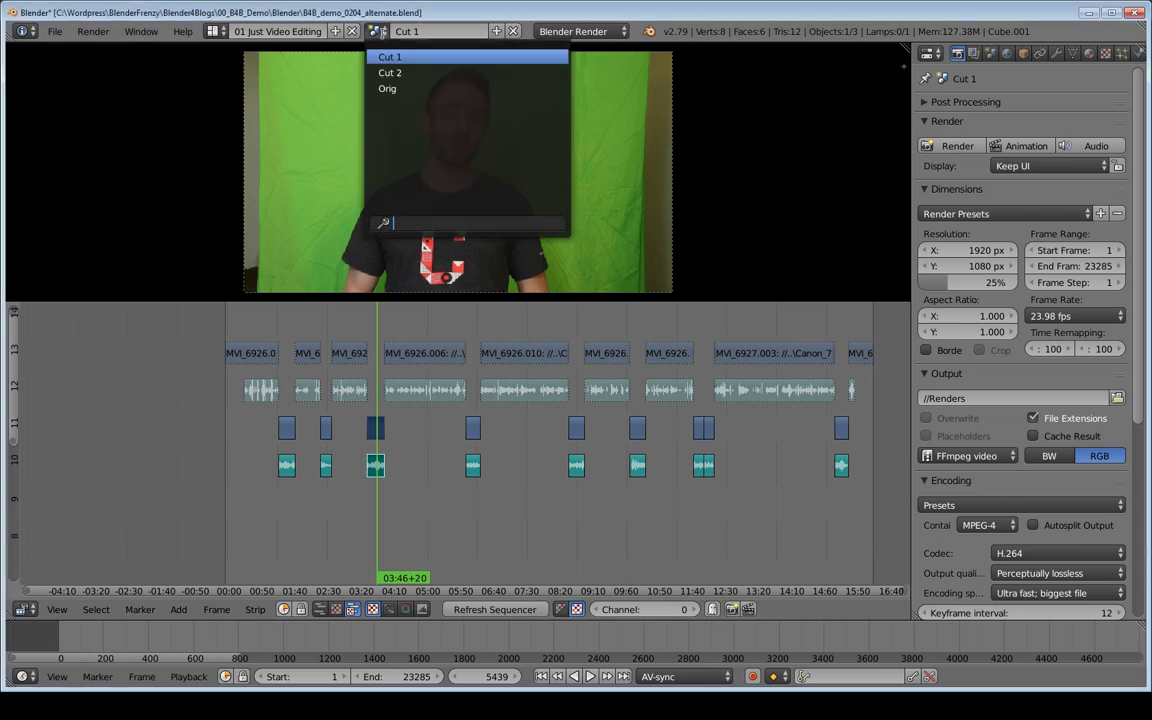
click(424, 88)
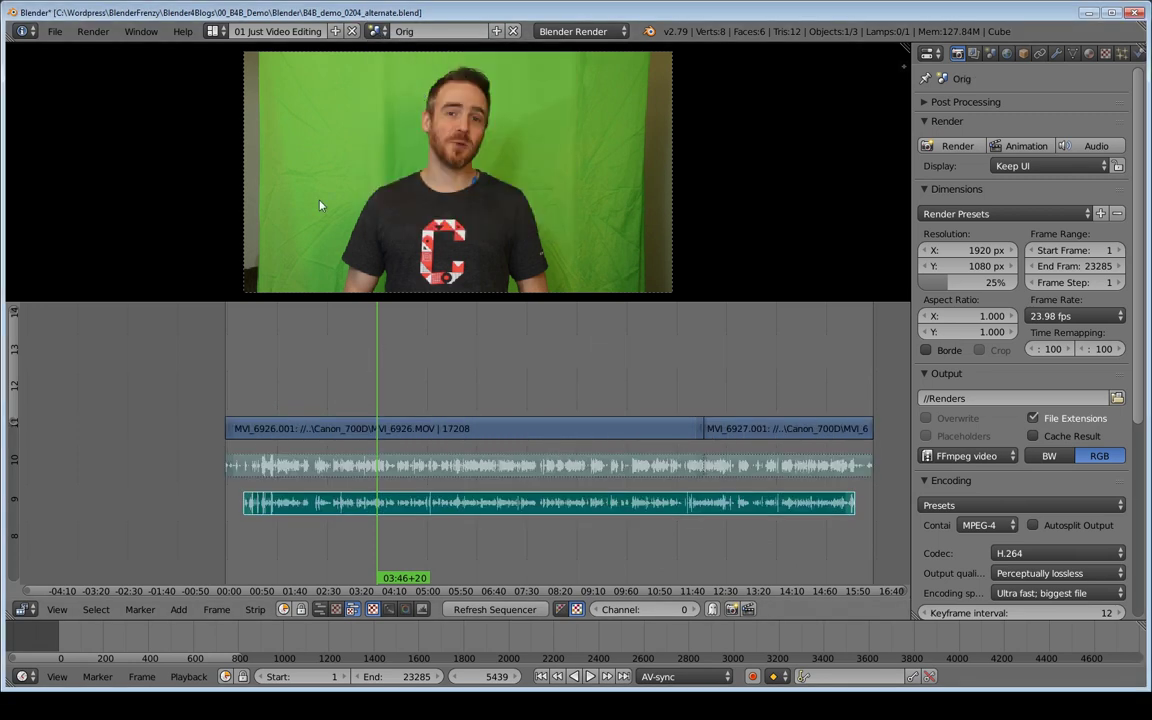
click(498, 33)
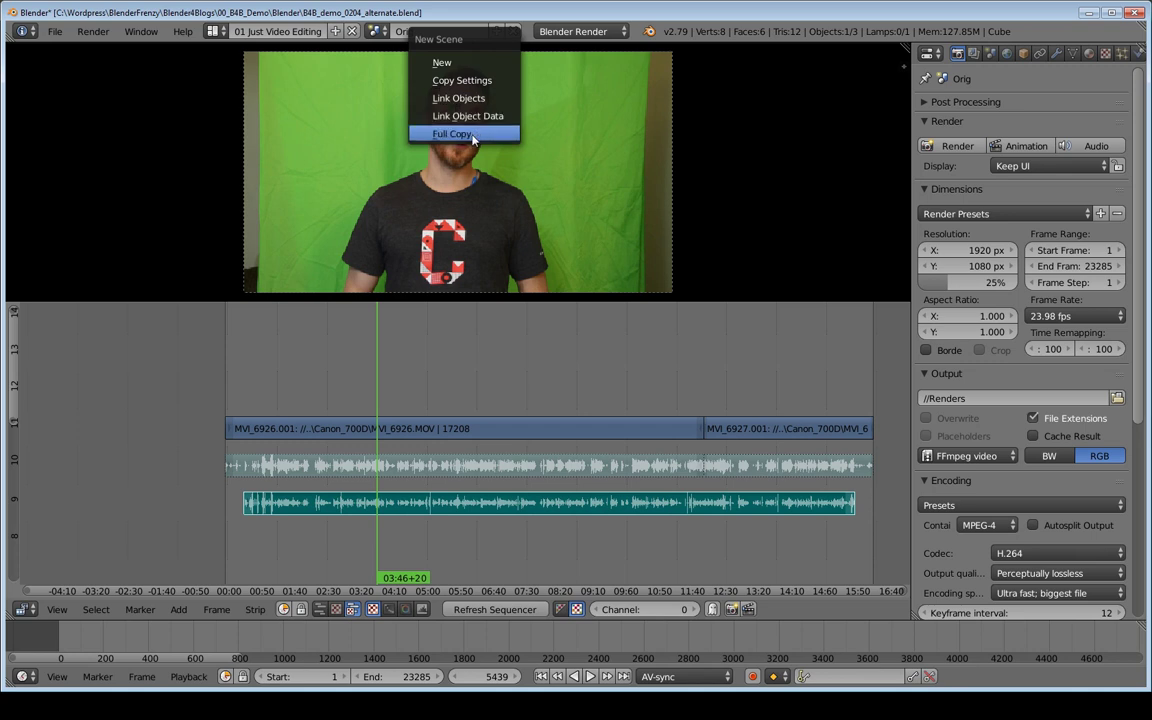
click(428, 130)
click(420, 31)
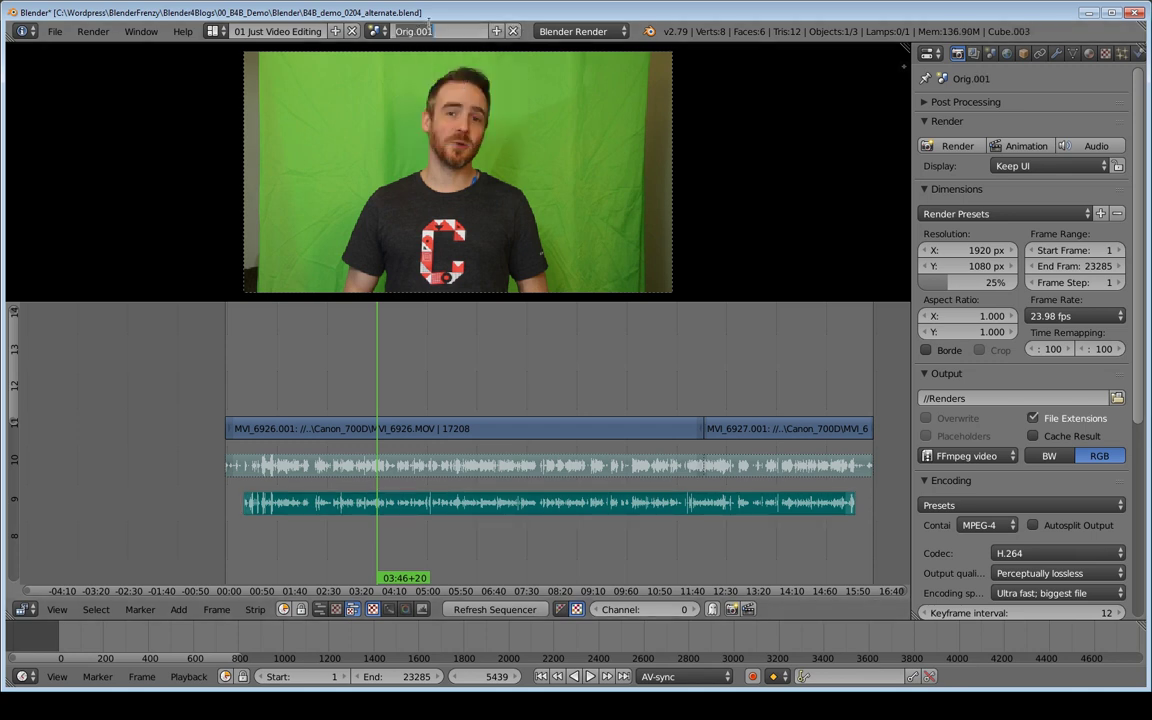
text(Method 2)
key(Return)
Delete the two muted audio strips on channel 10 and move the remaining audio strip from channel 9 to channel 10
middle_drag(623, 386, 590, 359)
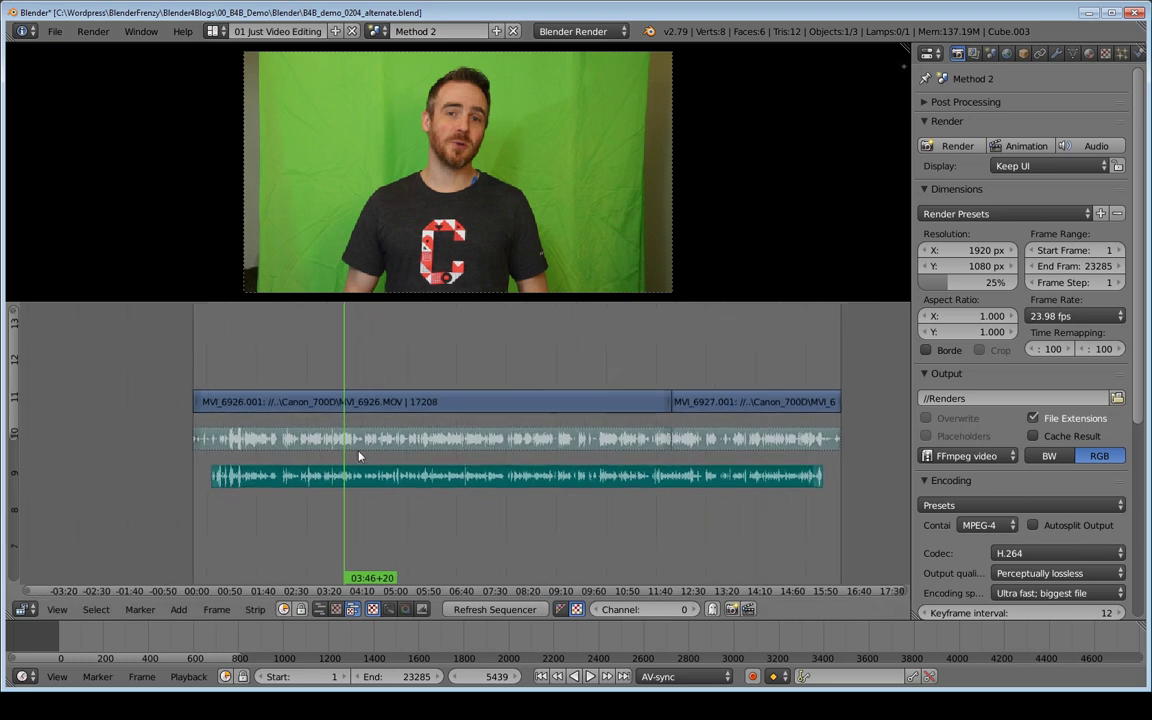
right_click(470, 439)
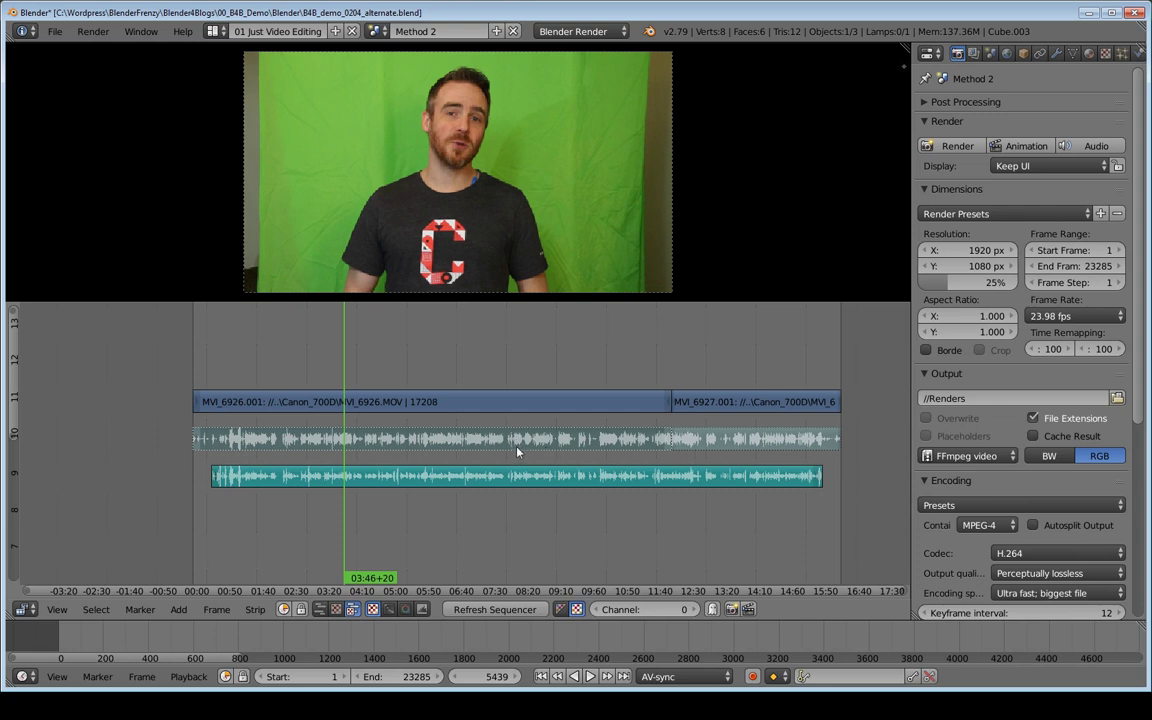
right_click(727, 442)
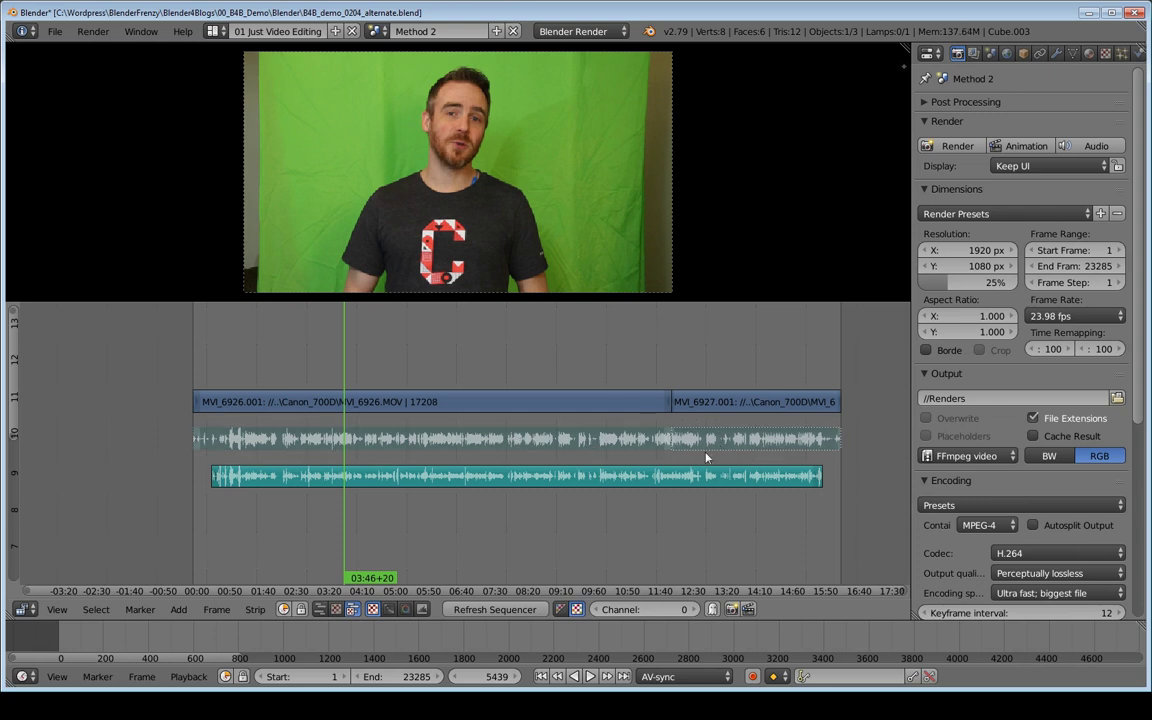
key(x)
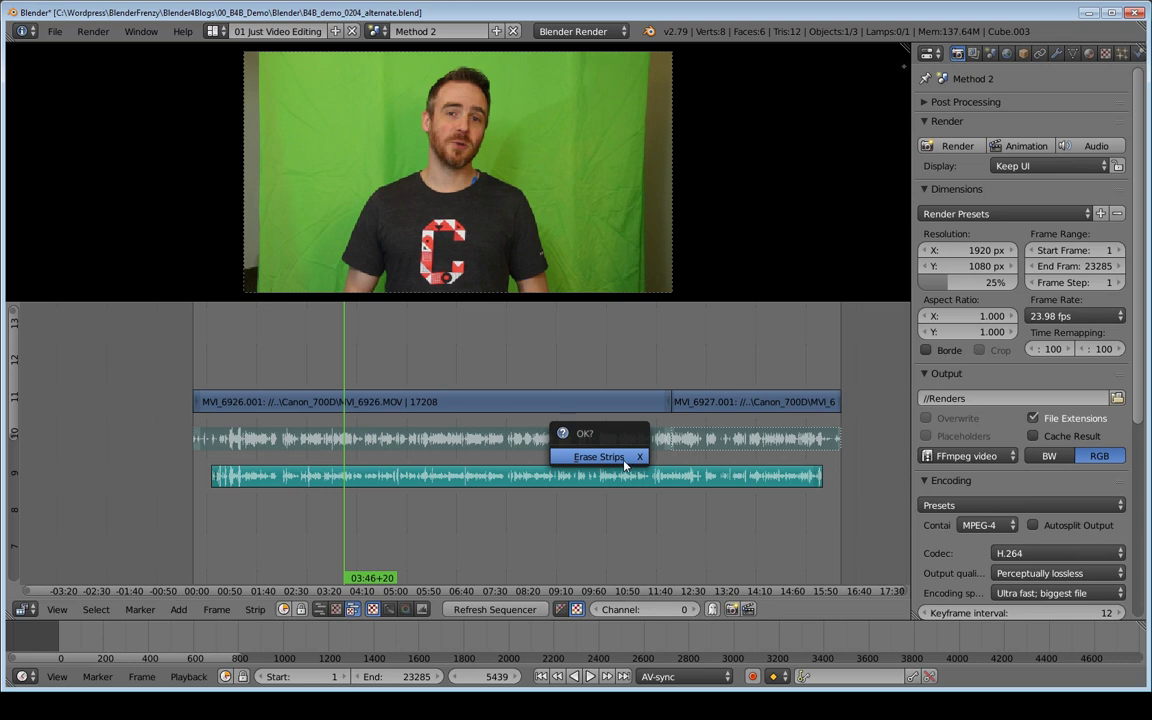
click(619, 458)
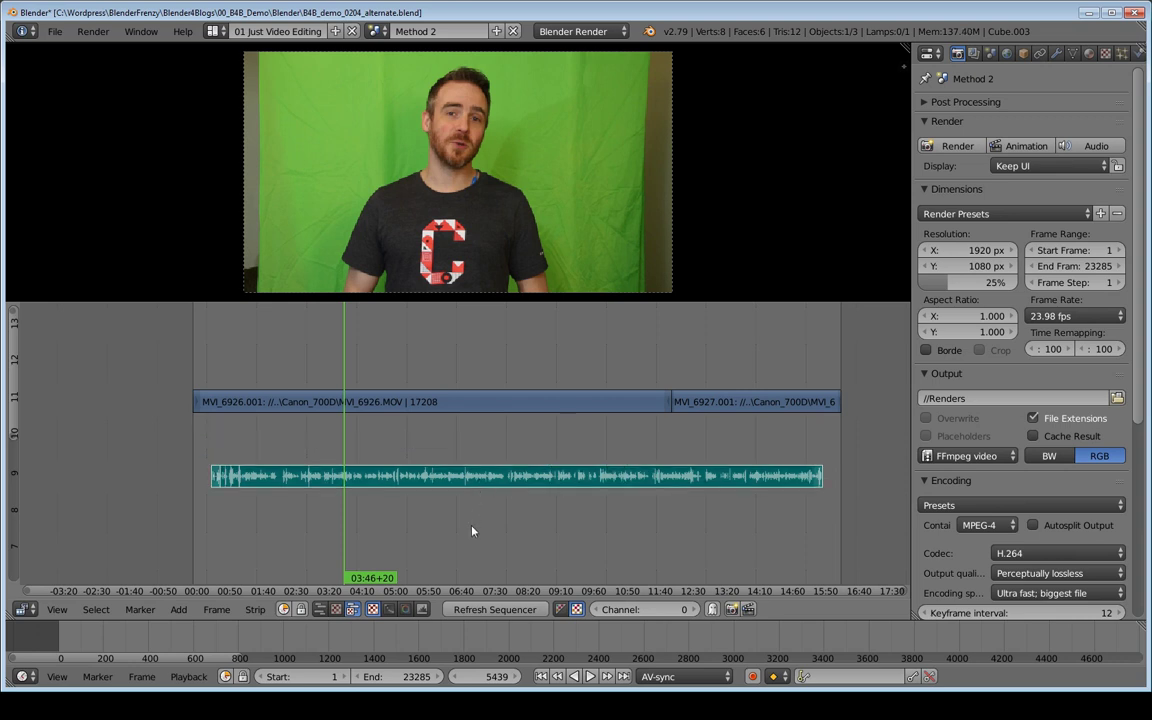
key(g)
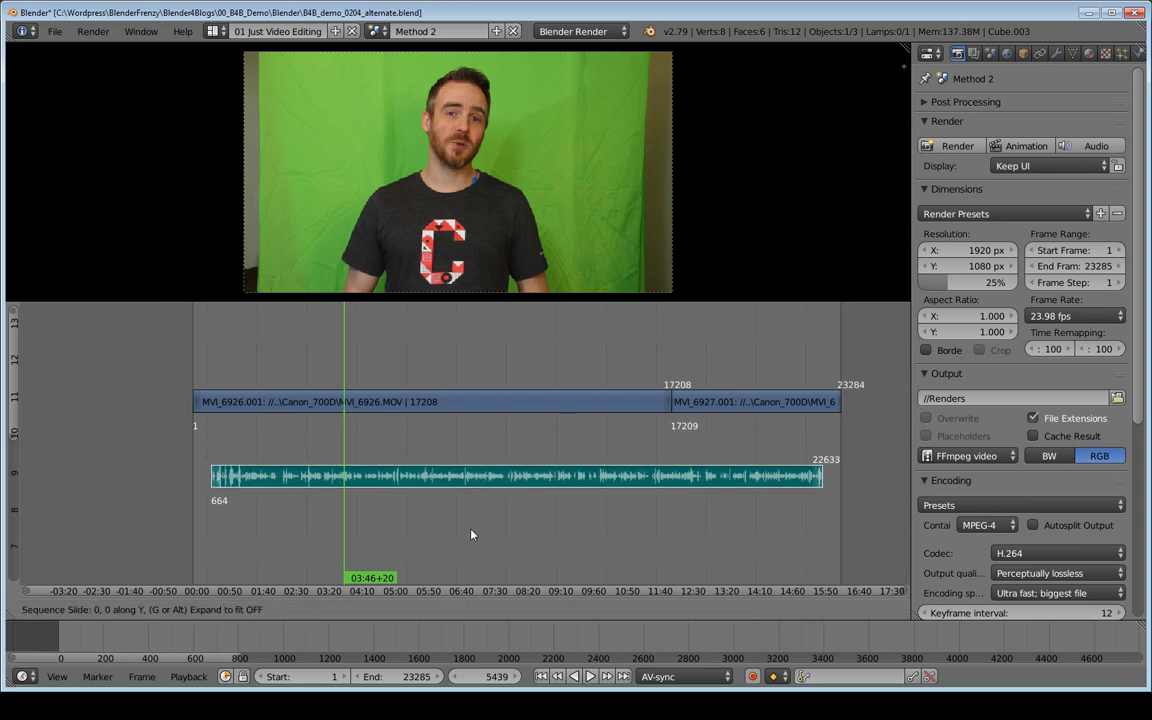
click(482, 486)
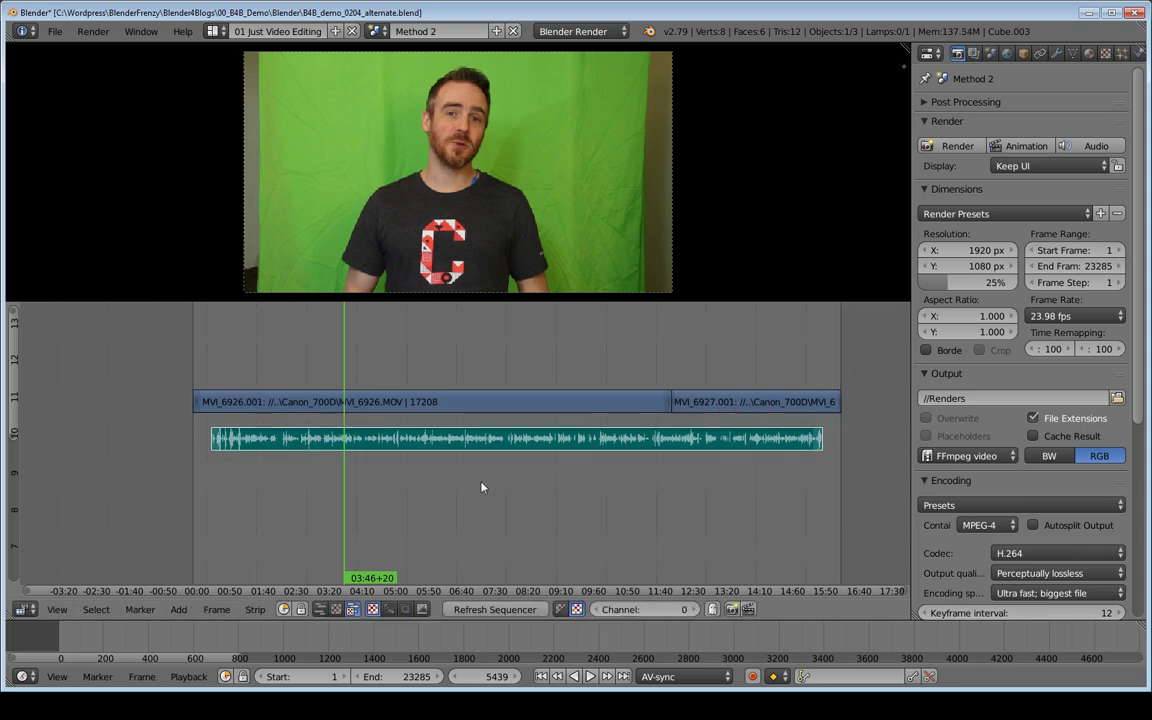
Play and scrub the start of the footage to find the first take, and place the playhead at frame 1903
middle_drag(294, 404, 459, 422)
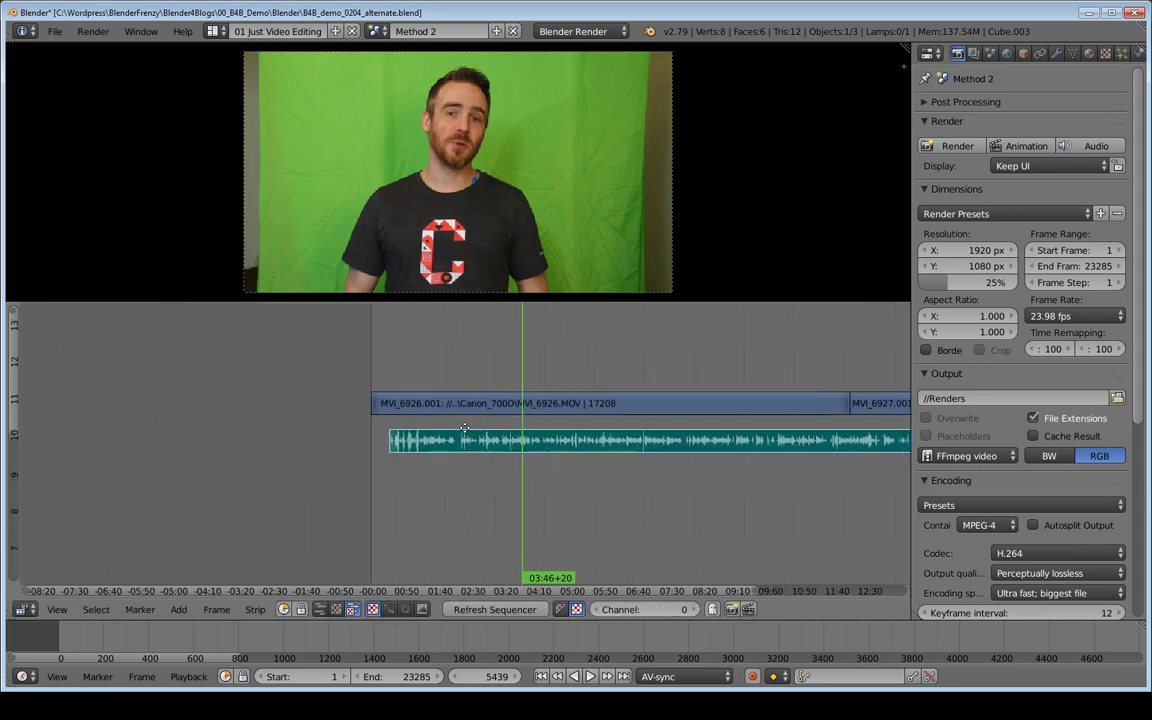
scroll(465, 415, up, 5)
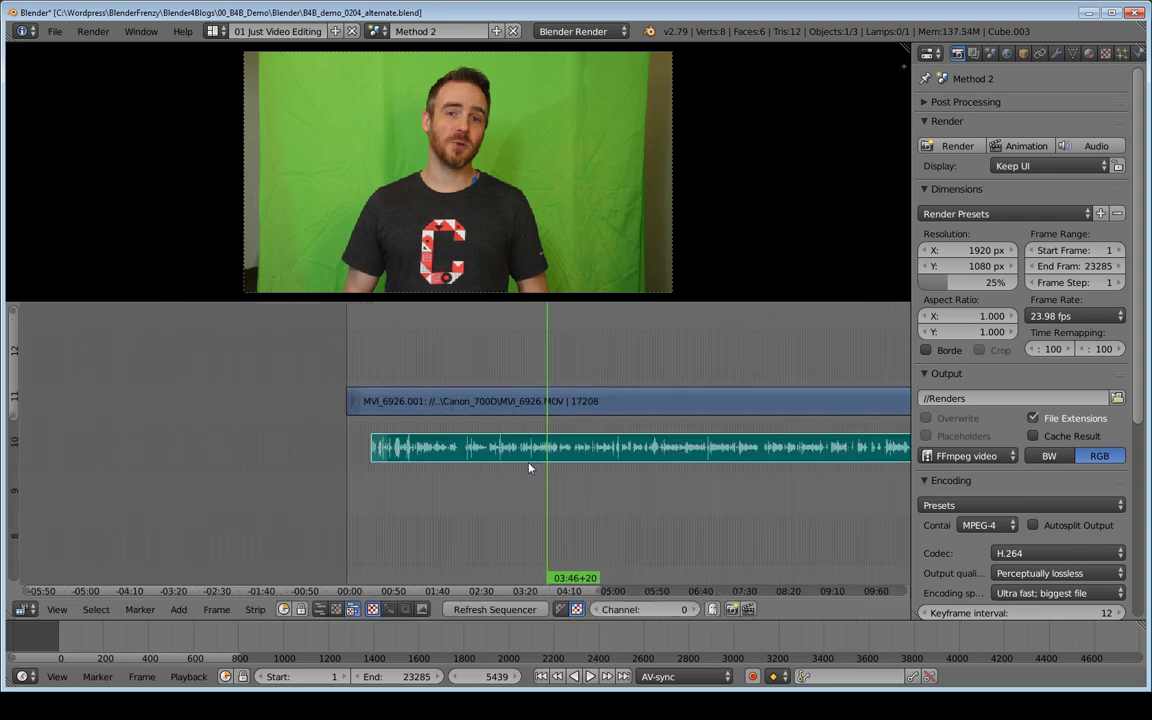
click(473, 417)
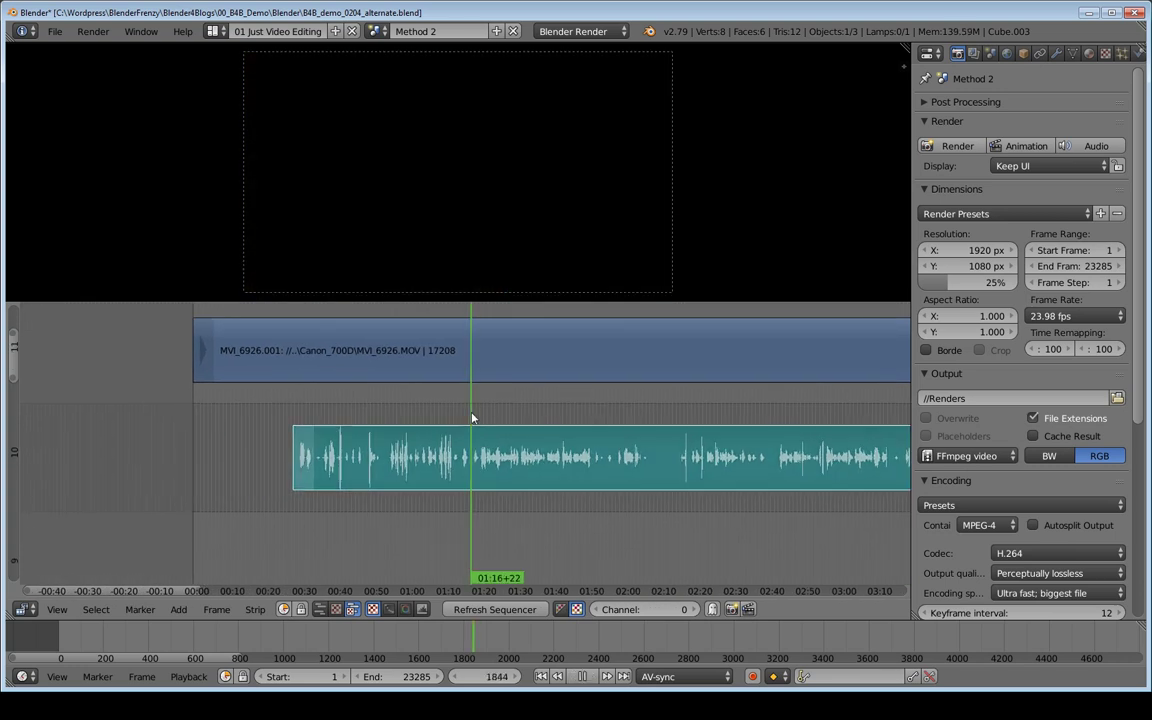
key(alt+a)
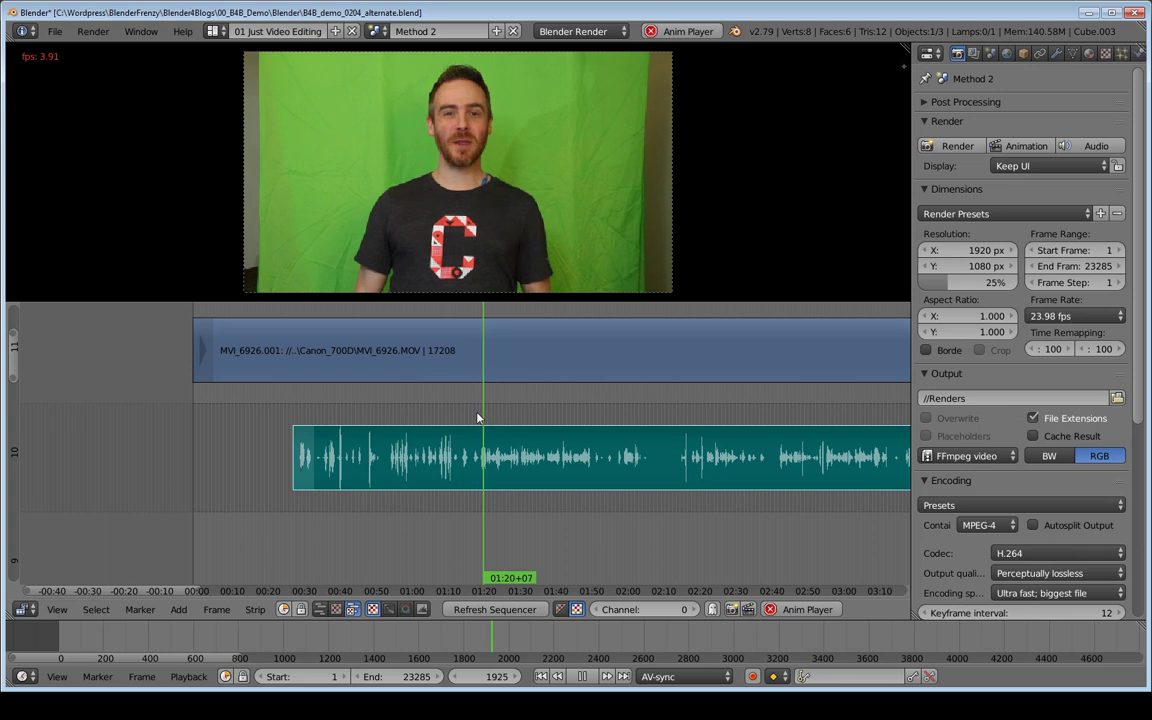
key(Escape)
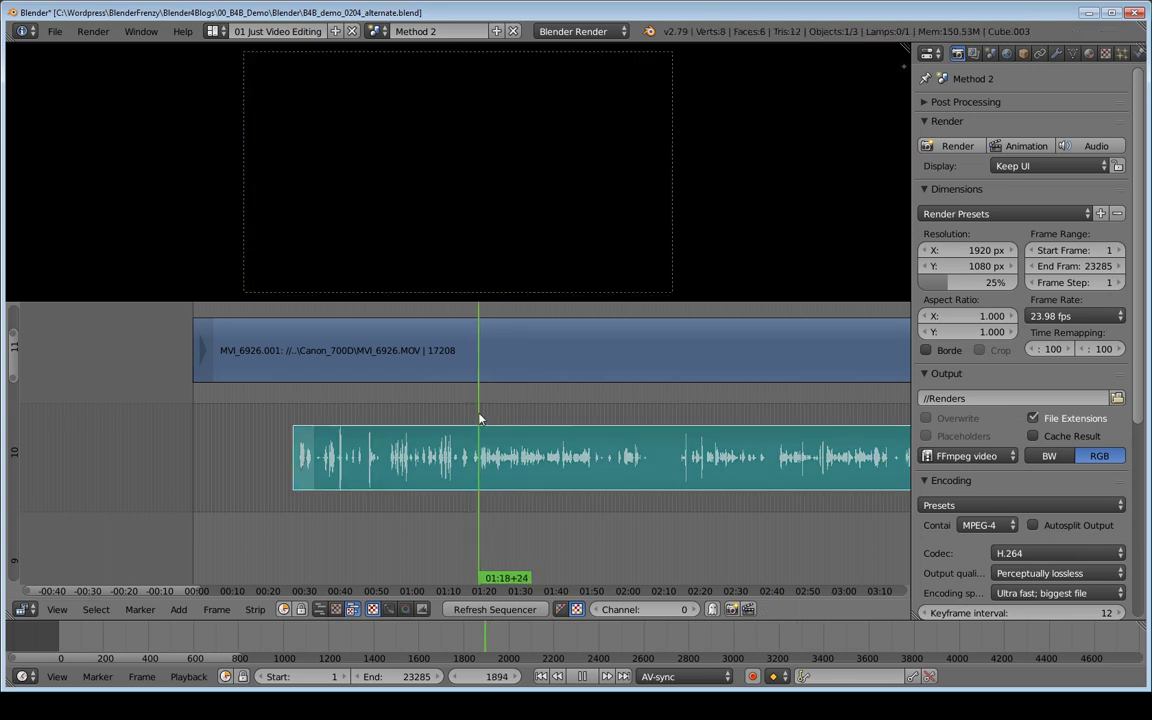
drag(479, 418, 480, 419)
ctrl+middle_drag(442, 436, 460, 444)
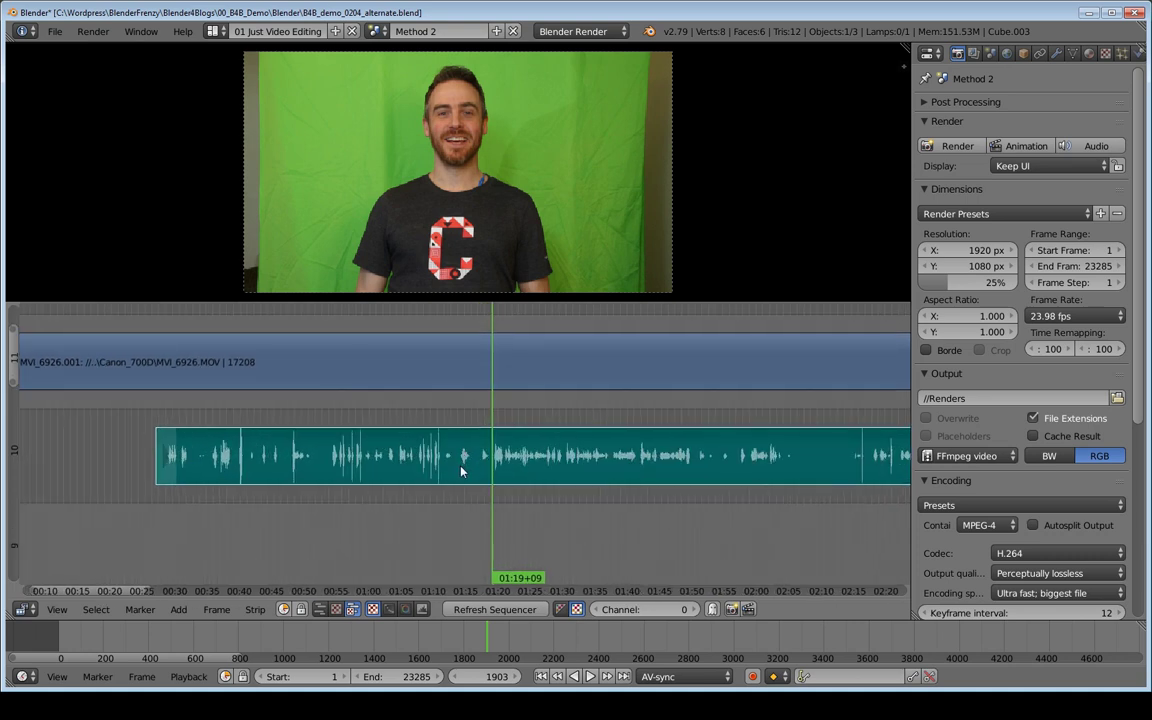
Maximize the sequencer and snap the start handles of the first video strip and the audio strip to the playhead at frame 1903
key(ctrl+space)
middle_drag(473, 478, 508, 466)
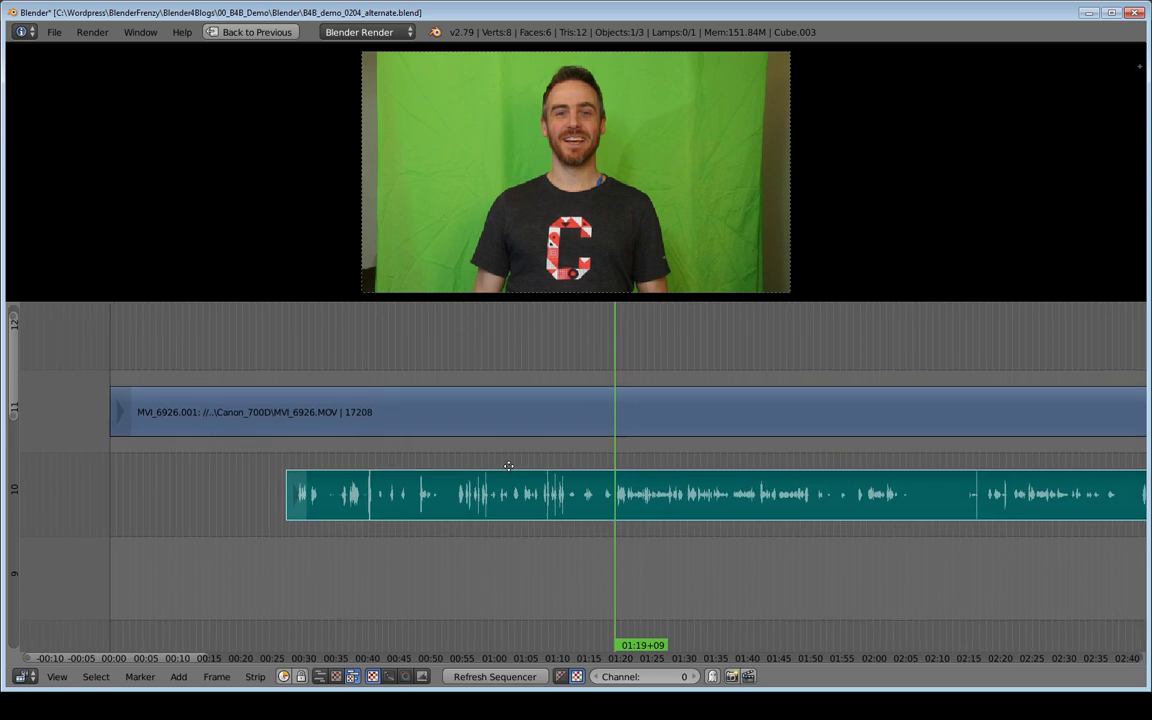
right_click(118, 413)
right_click(311, 490)
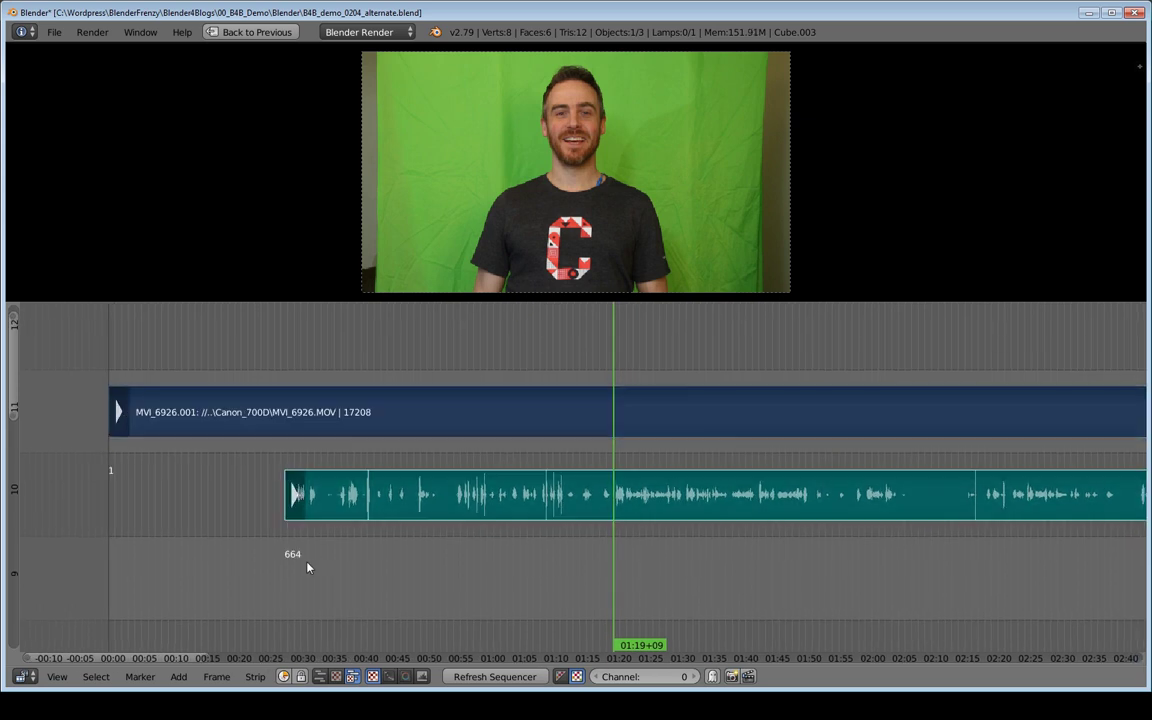
key(shift+s)
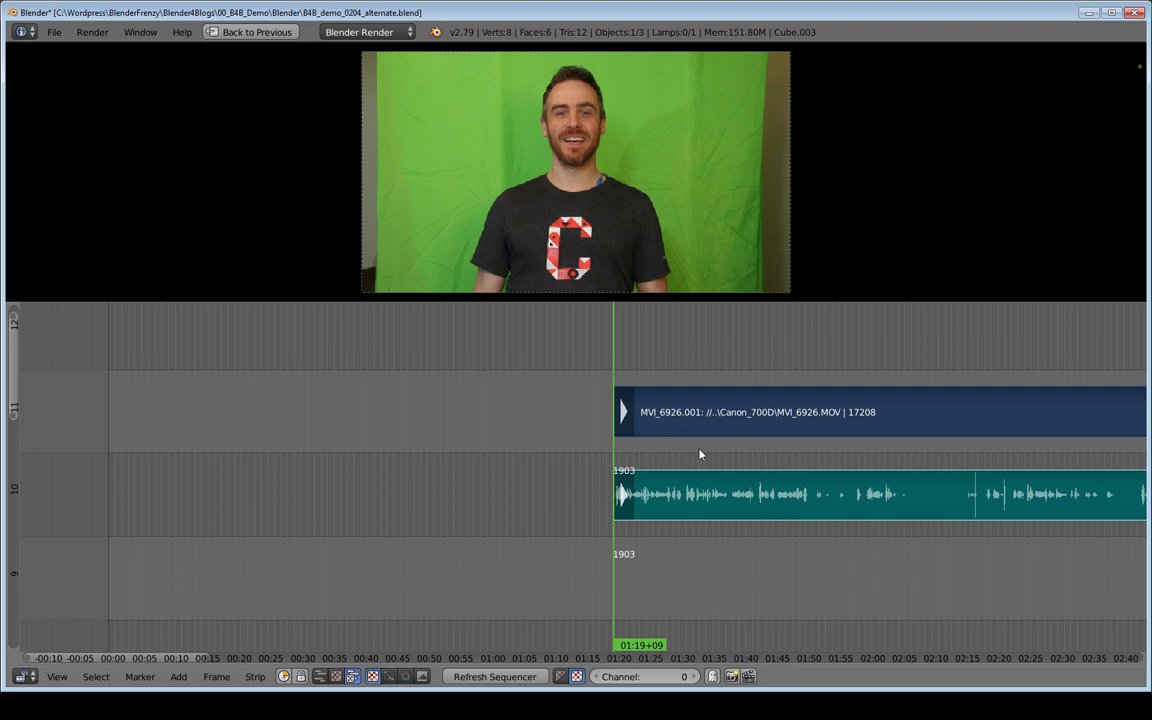
Play the footage to find the end of the first take and cut the selected video and audio strips at frame 2516 (01:44+22)
middle_drag(699, 453, 343, 452)
drag(345, 451, 476, 459)
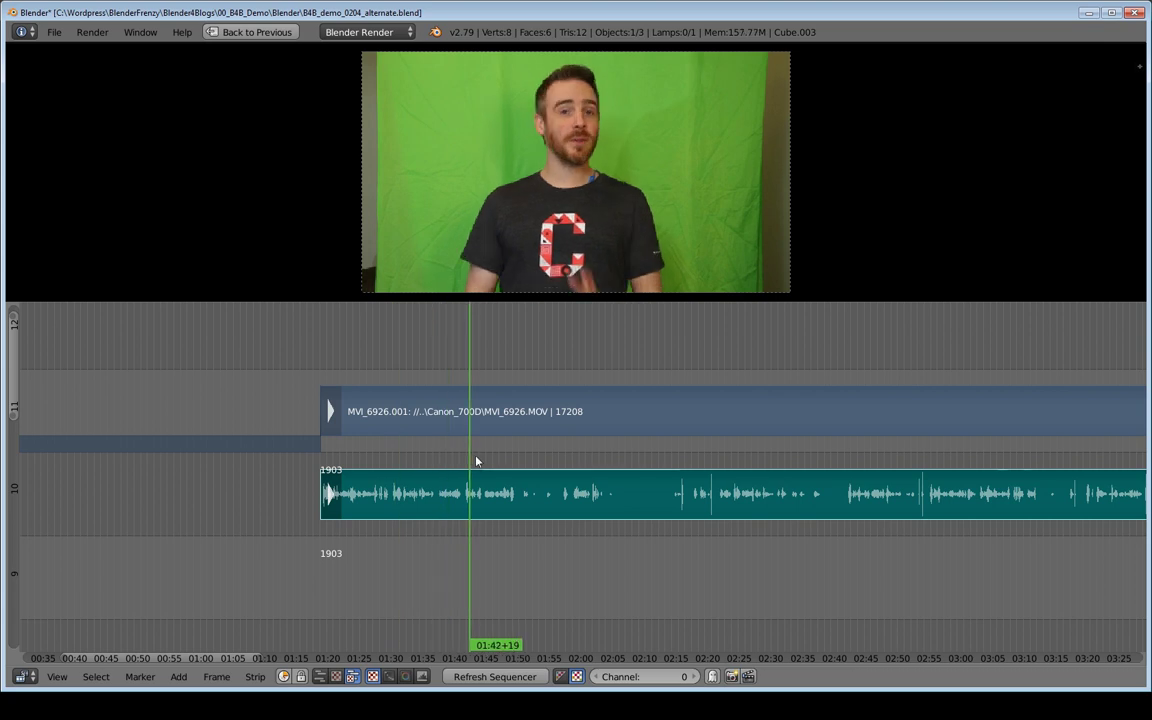
key(alt+a)
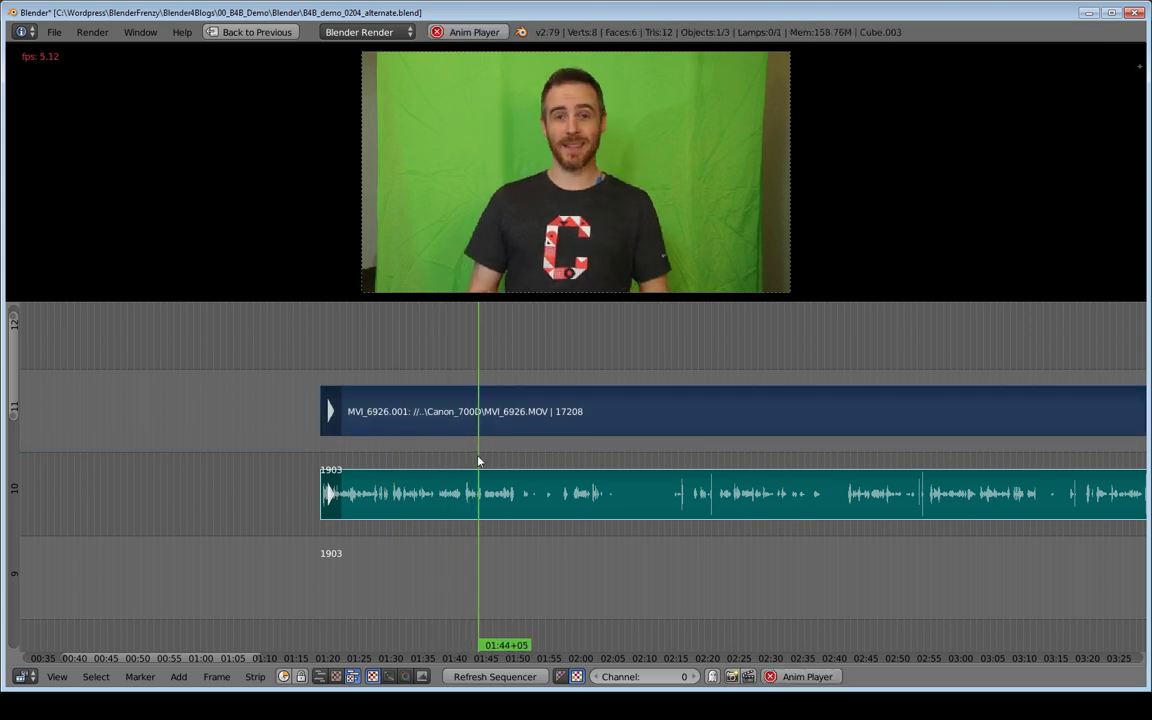
key(alt+a)
ctrl+middle_drag(477, 461, 506, 461)
middle_drag(459, 461, 523, 462)
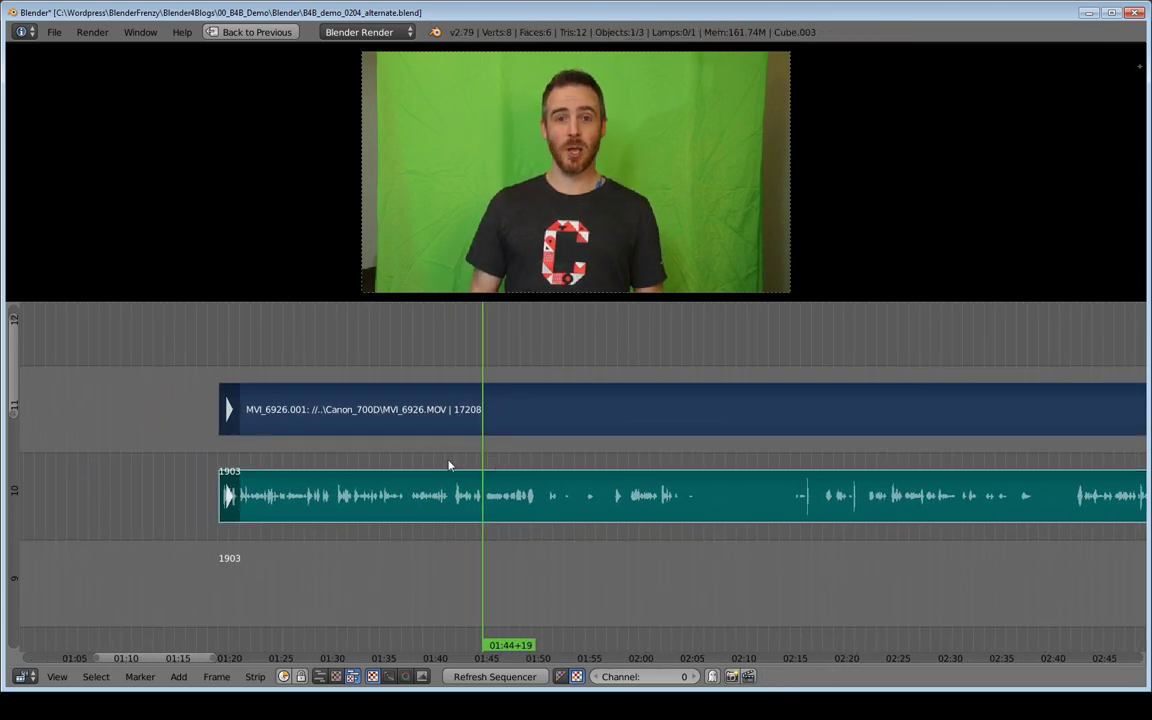
click(450, 464)
key(alt+a)
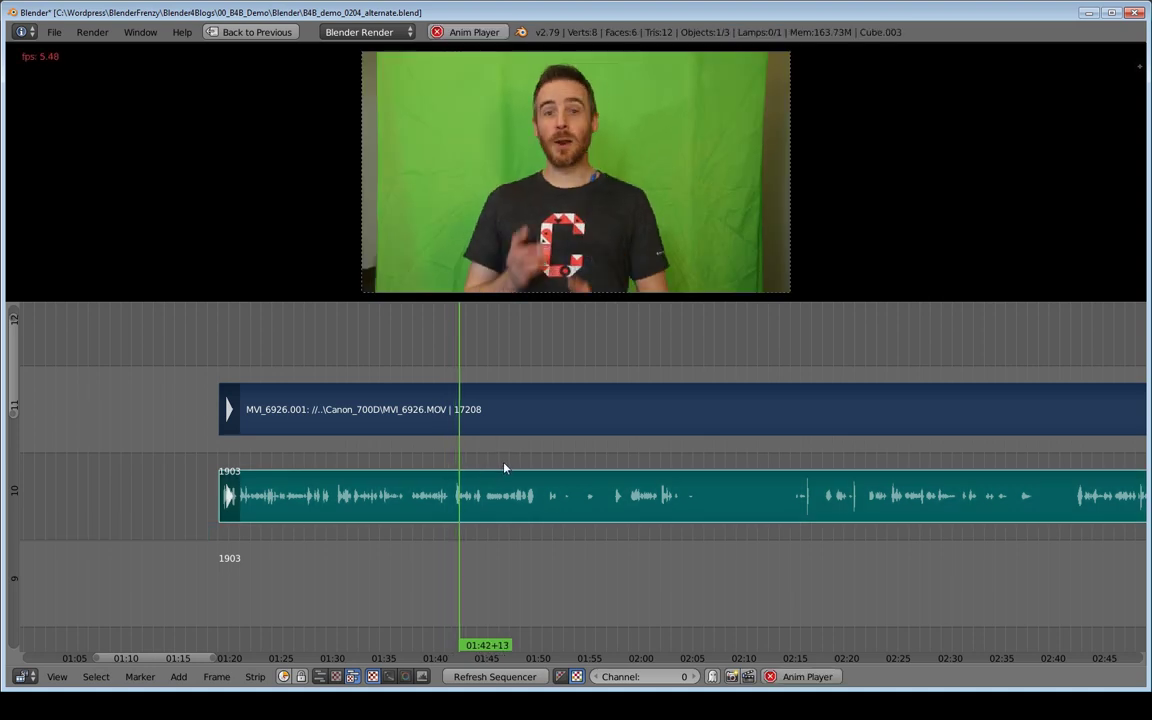
key(alt+a)
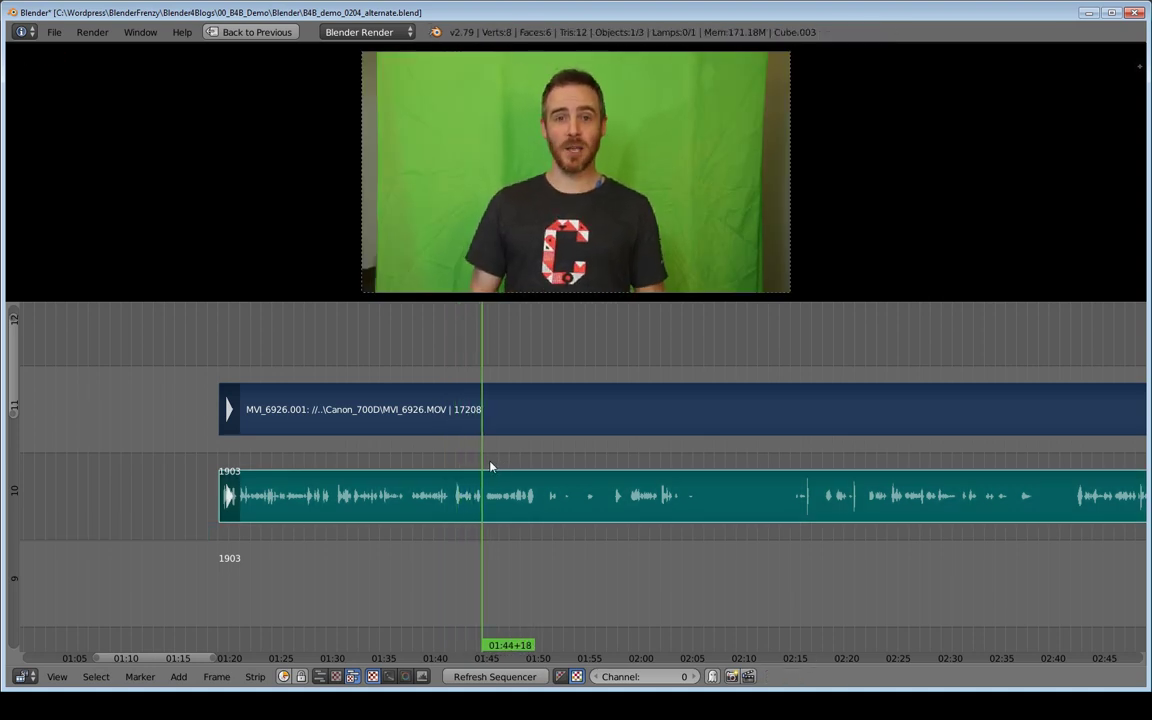
middle_drag(484, 455, 440, 464)
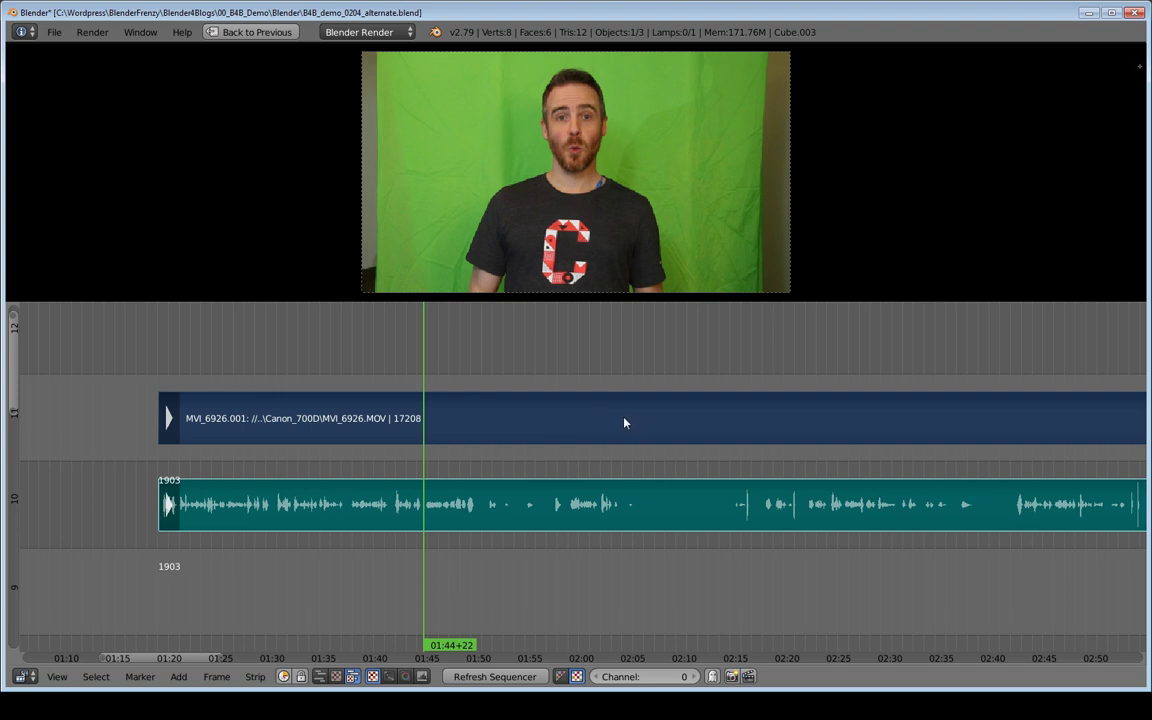
key(k)
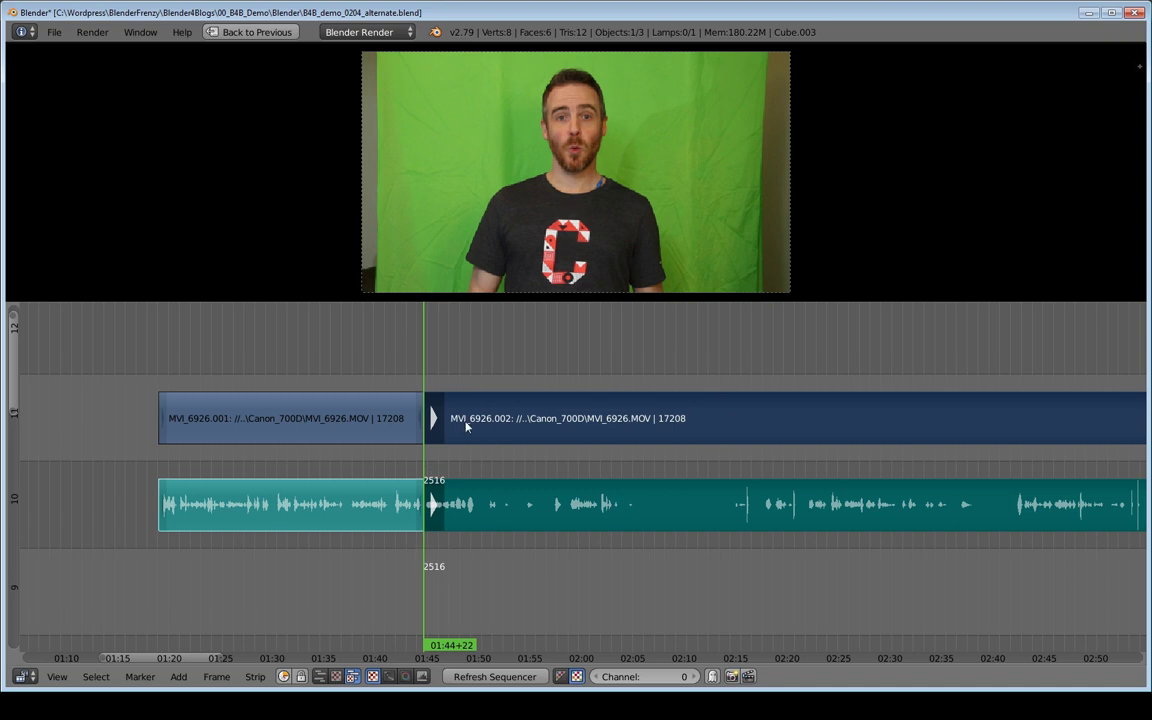
Find the start of the next take at 02:21+23 and snap the start handles of the strips after the cut to frame 3404
middle_drag(644, 487, 395, 485)
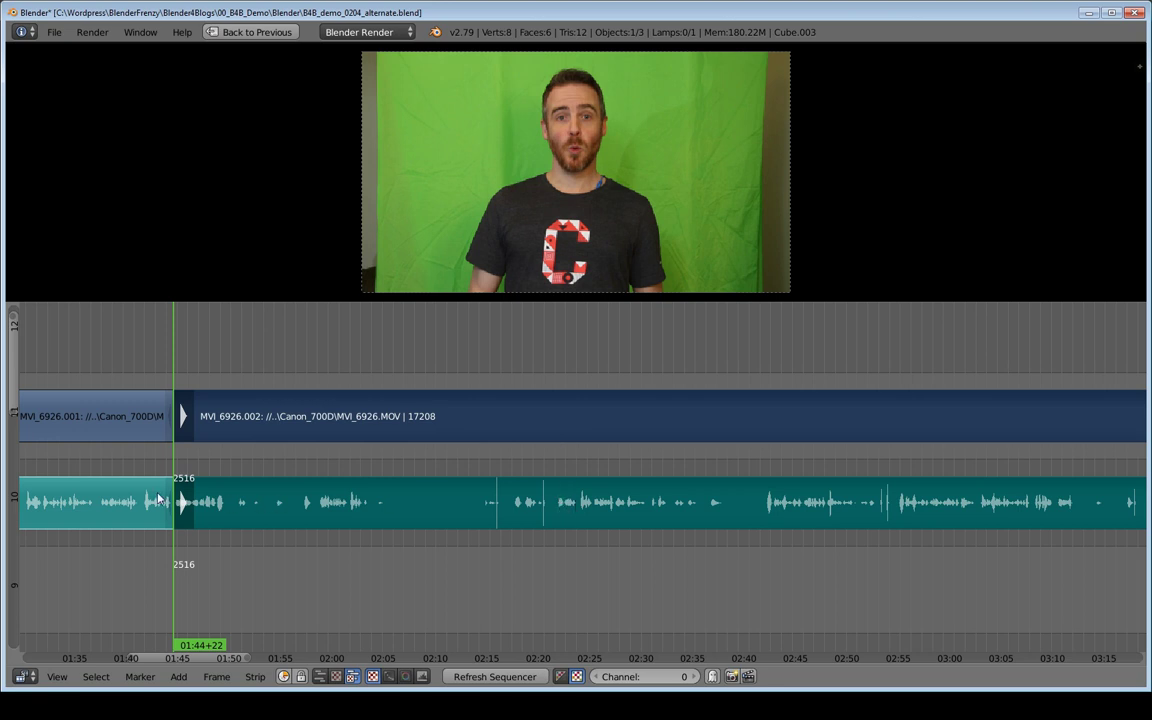
click(560, 469)
key(alt+a)
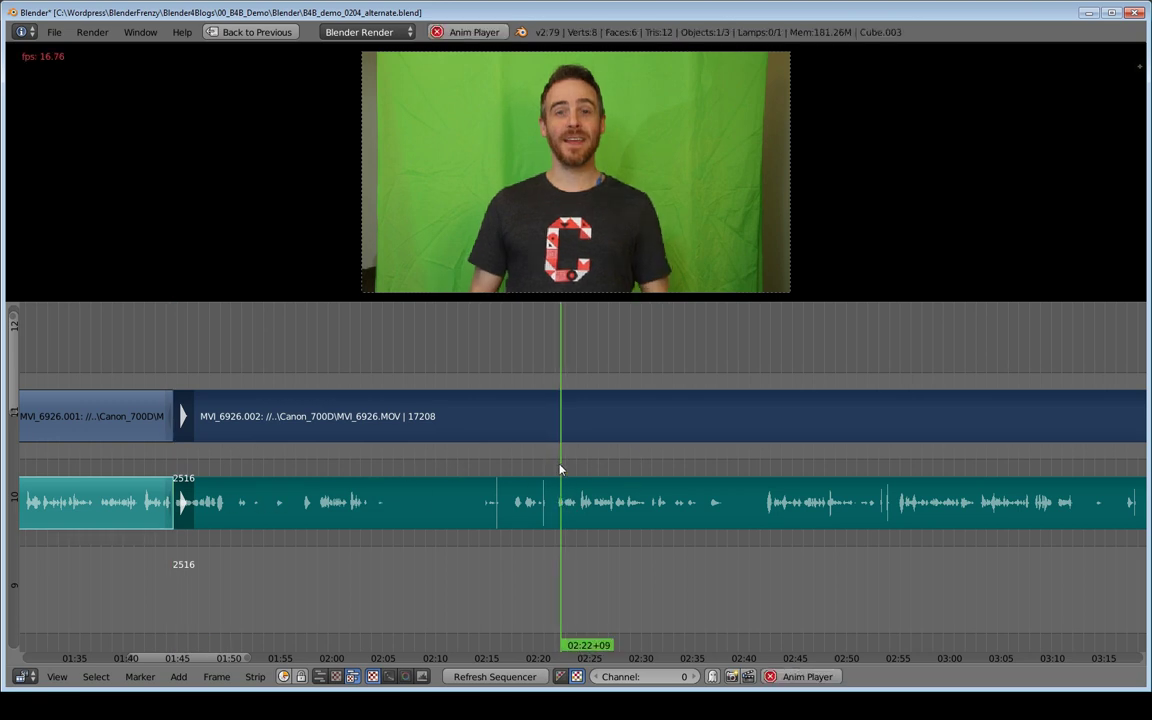
key(Escape)
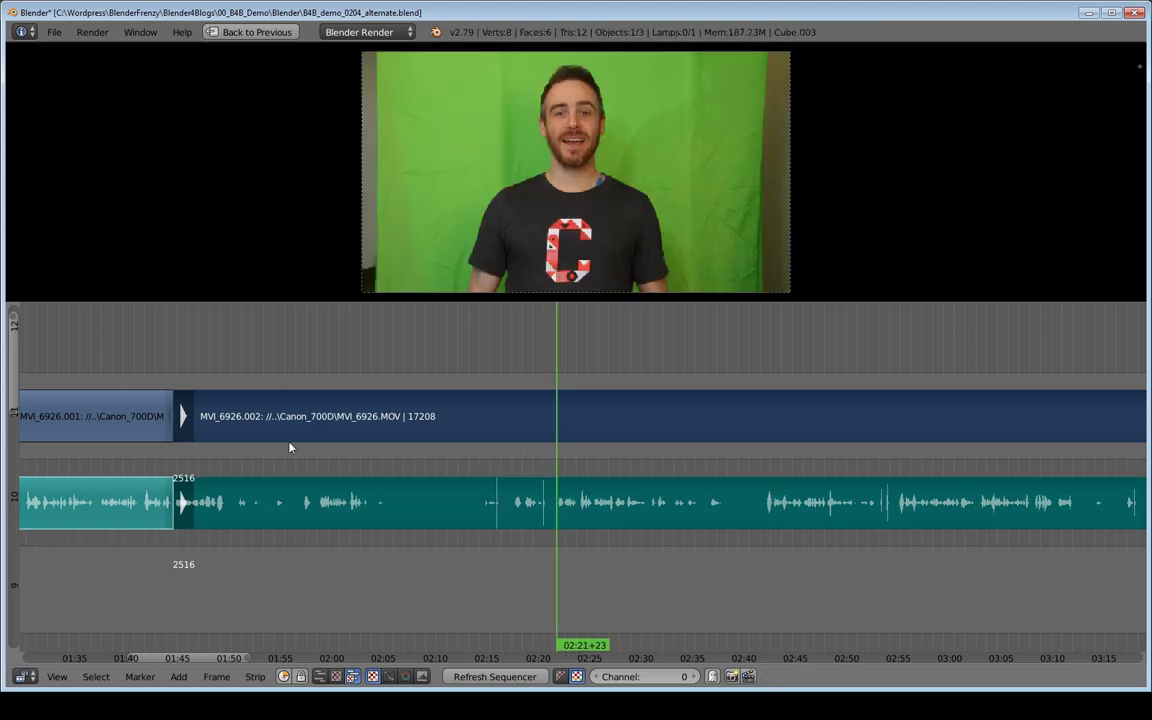
key(shift+s)
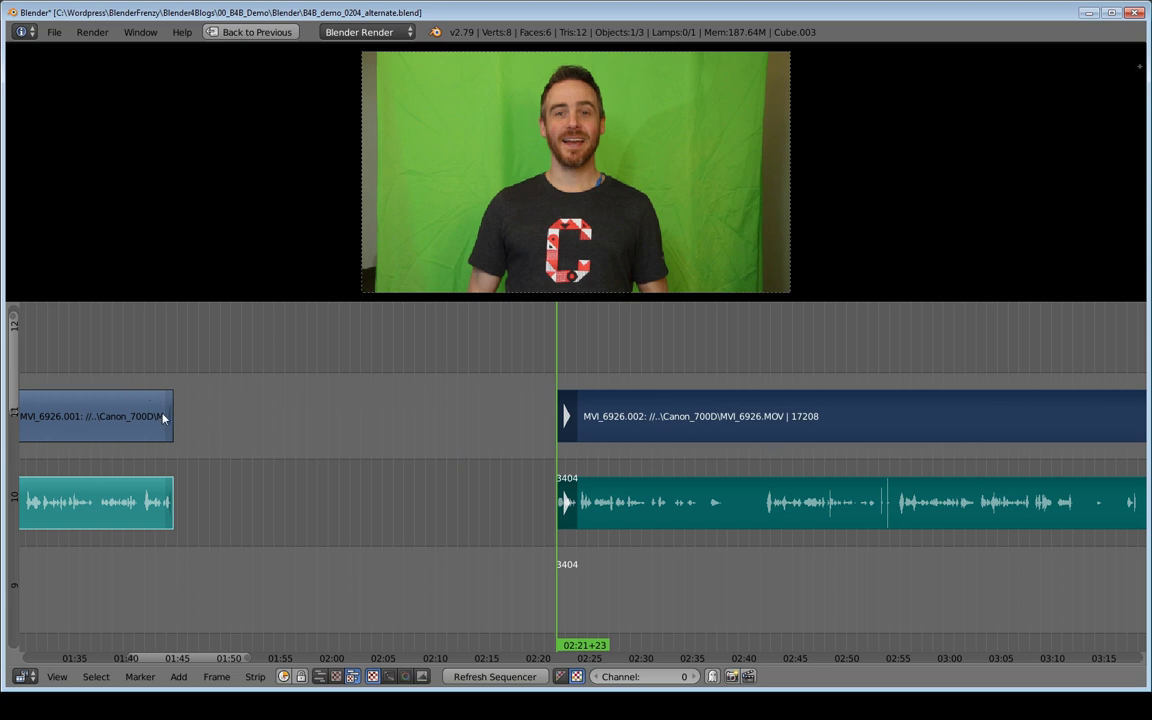
middle_drag(518, 411, 585, 421)
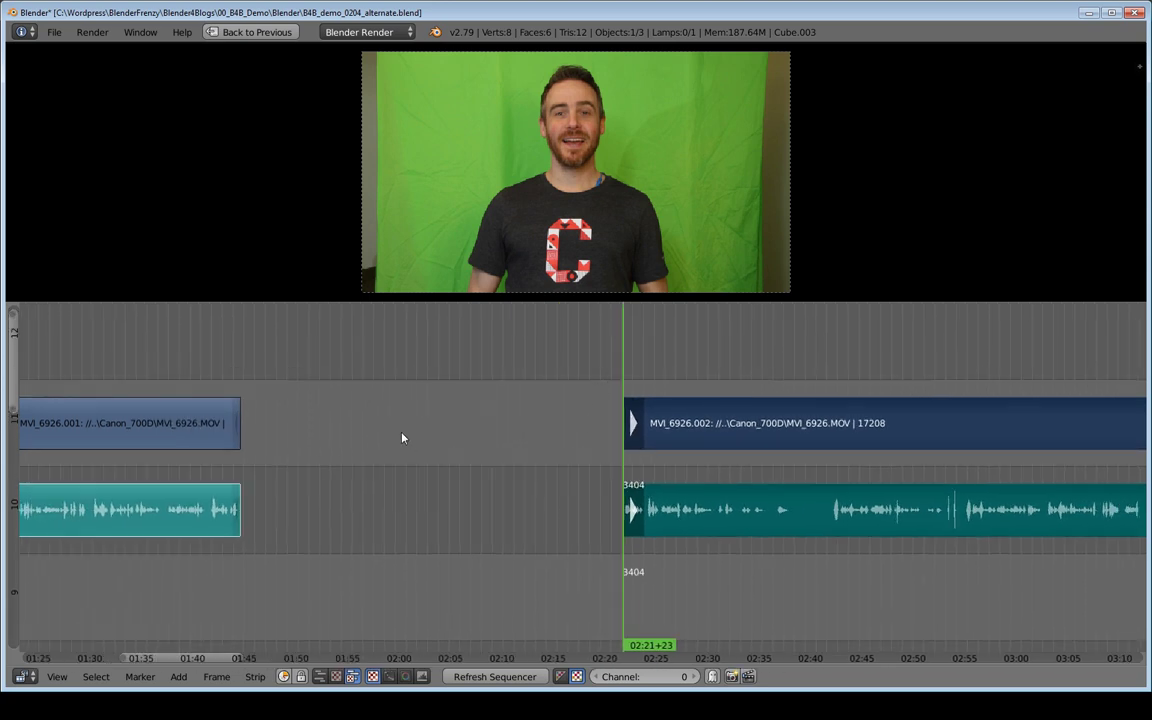
Slide the start handles of the strips after the gap off the playhead and snap them back to it at frame 3404
middle_drag(412, 478, 395, 531)
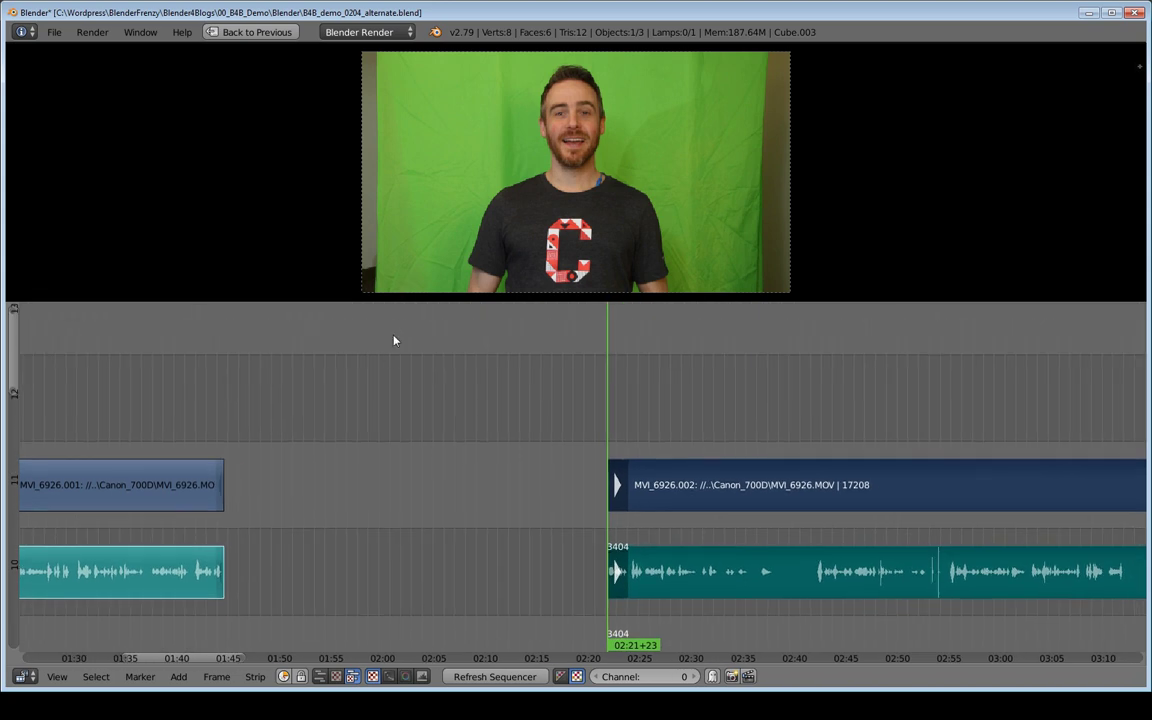
middle_drag(394, 341, 419, 353)
key(g)
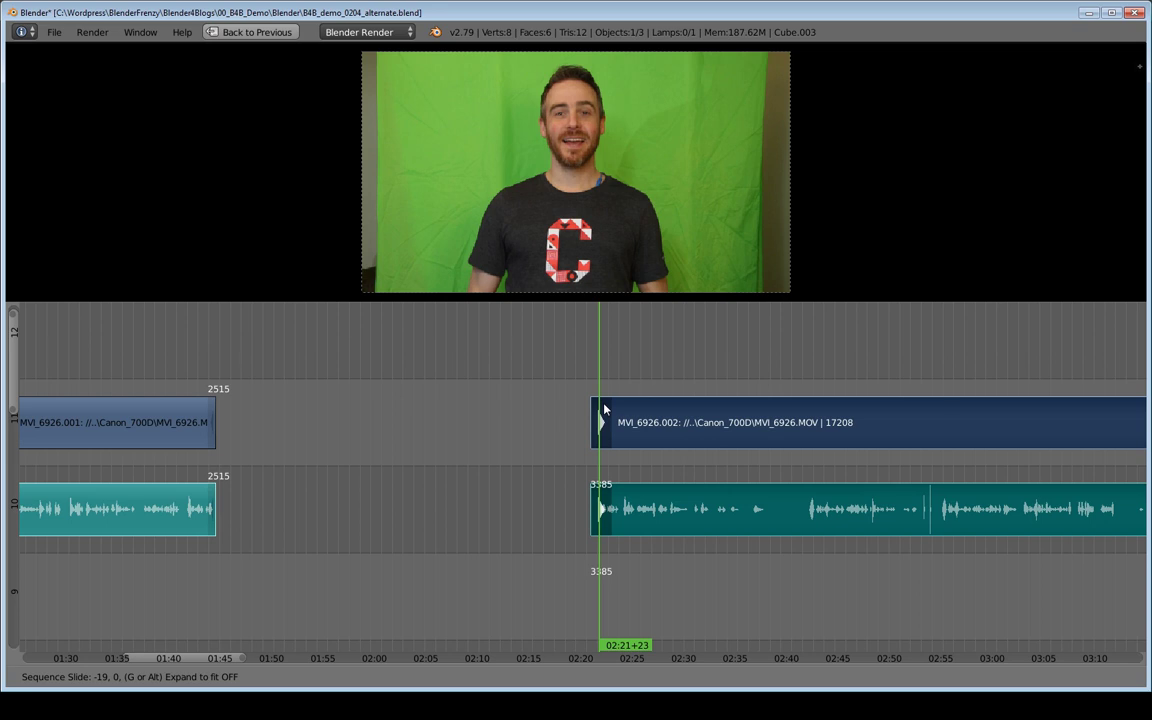
click(546, 494)
key(shift+s)
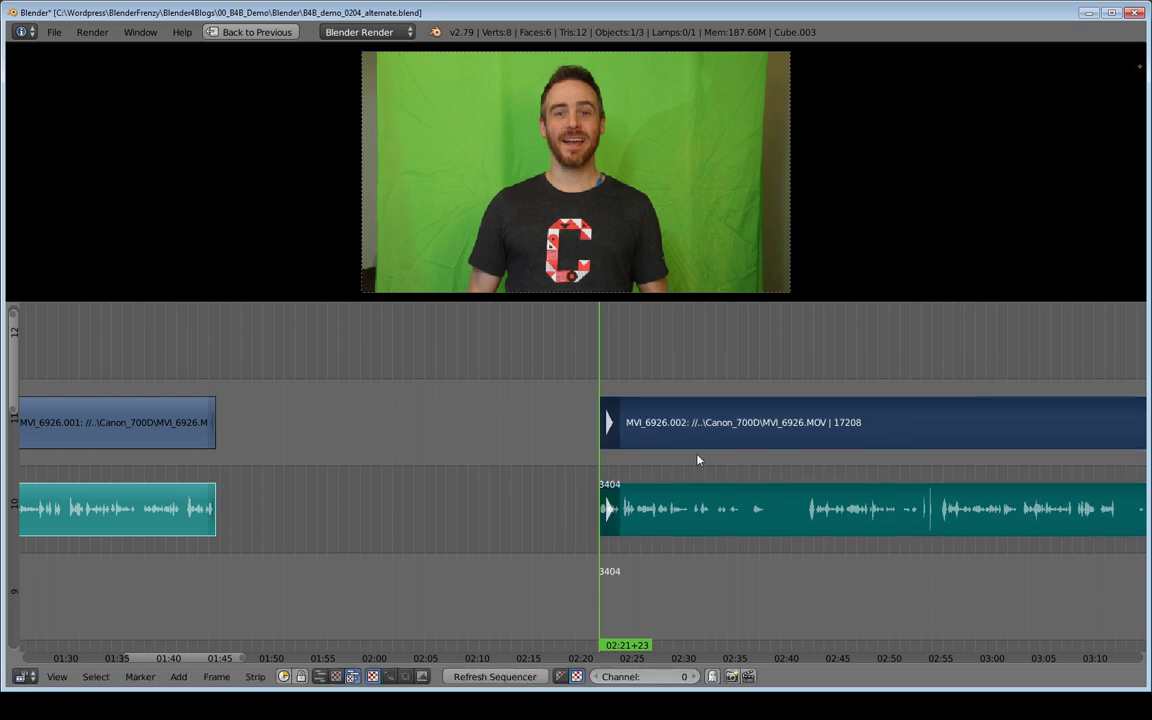
Play and scrub the strips from frame 3404 to find the end of the second take
ctrl+scroll(698, 460, right, 7)
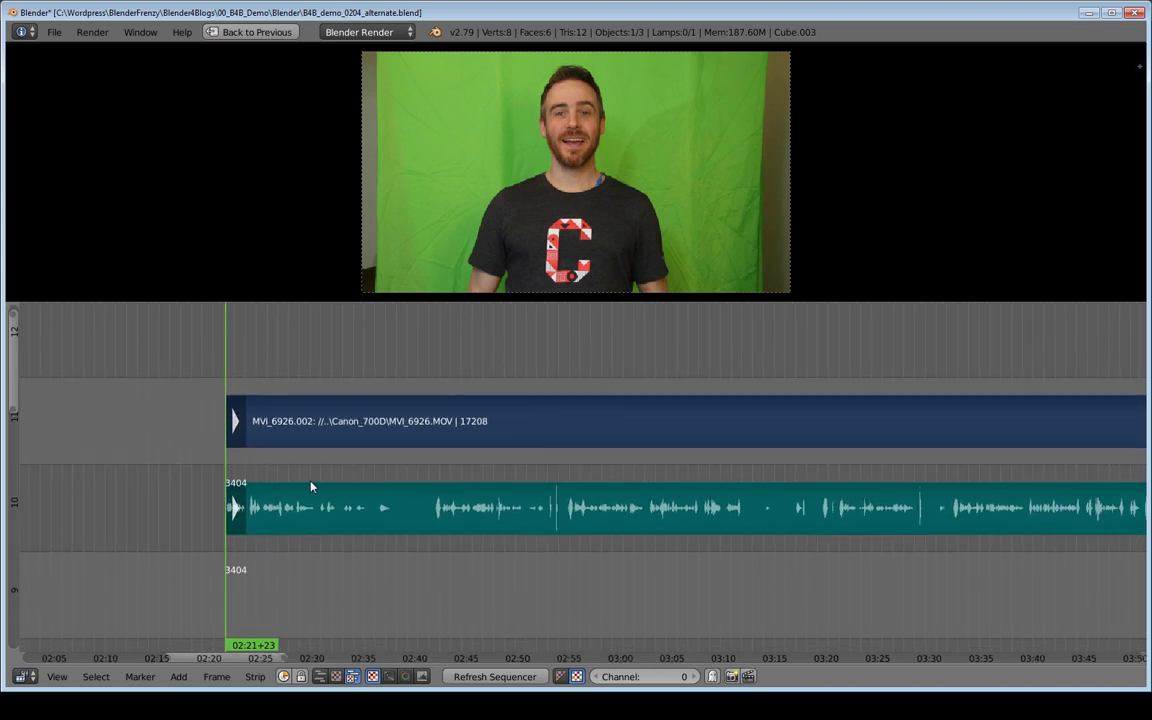
drag(370, 486, 398, 486)
key(alt+a)
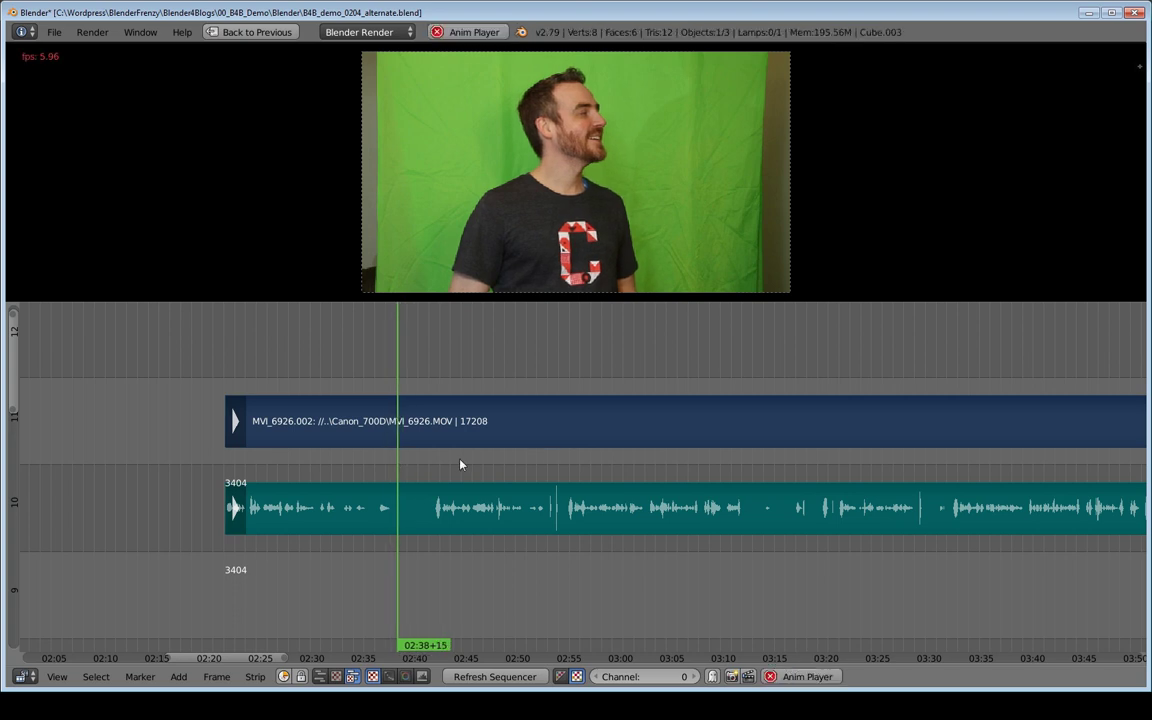
key(alt+a)
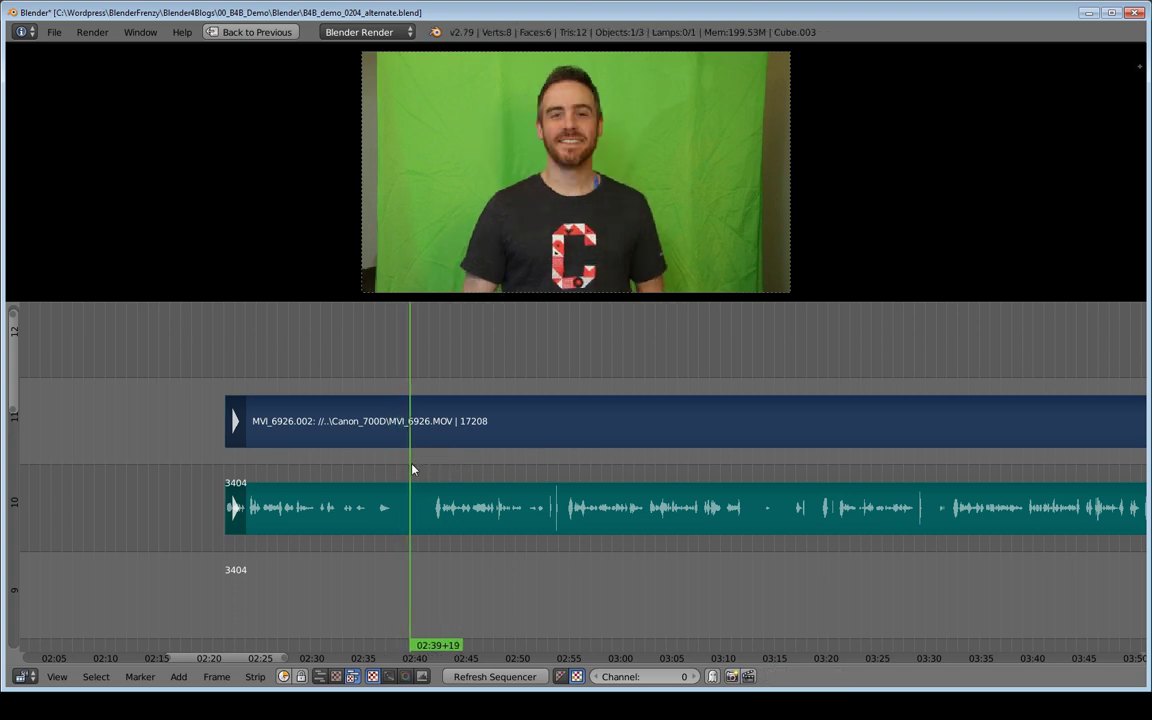
click(412, 469)
drag(410, 469, 403, 473)
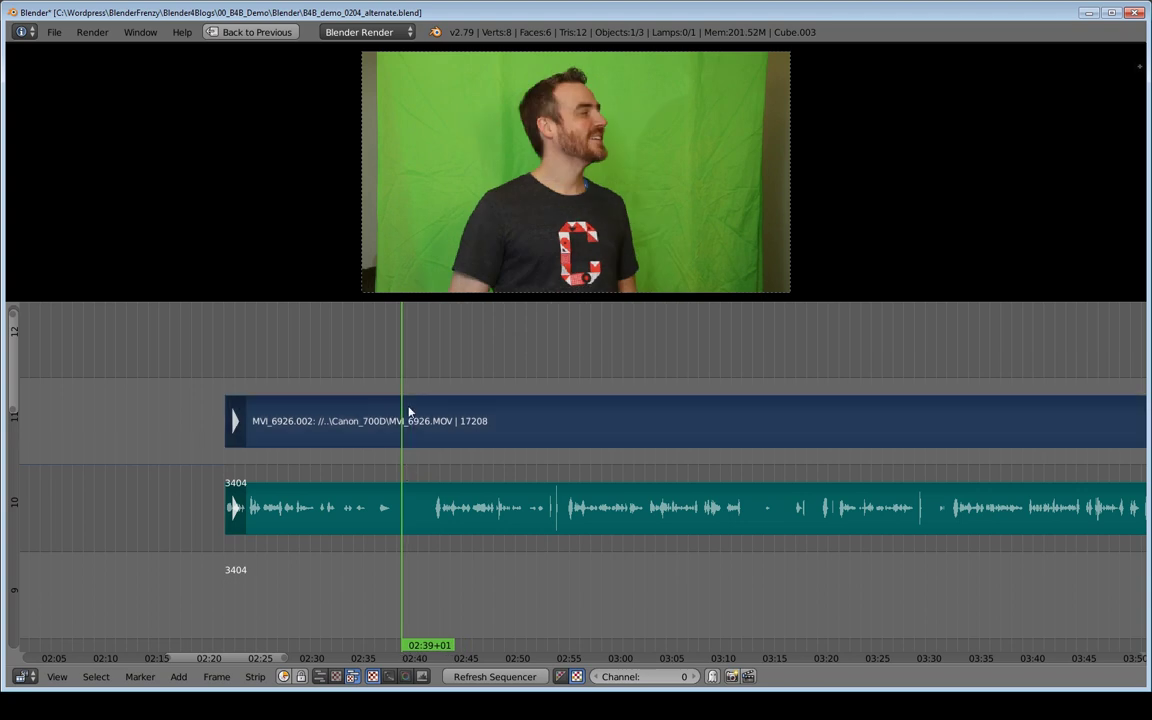
middle_drag(402, 495, 379, 472)
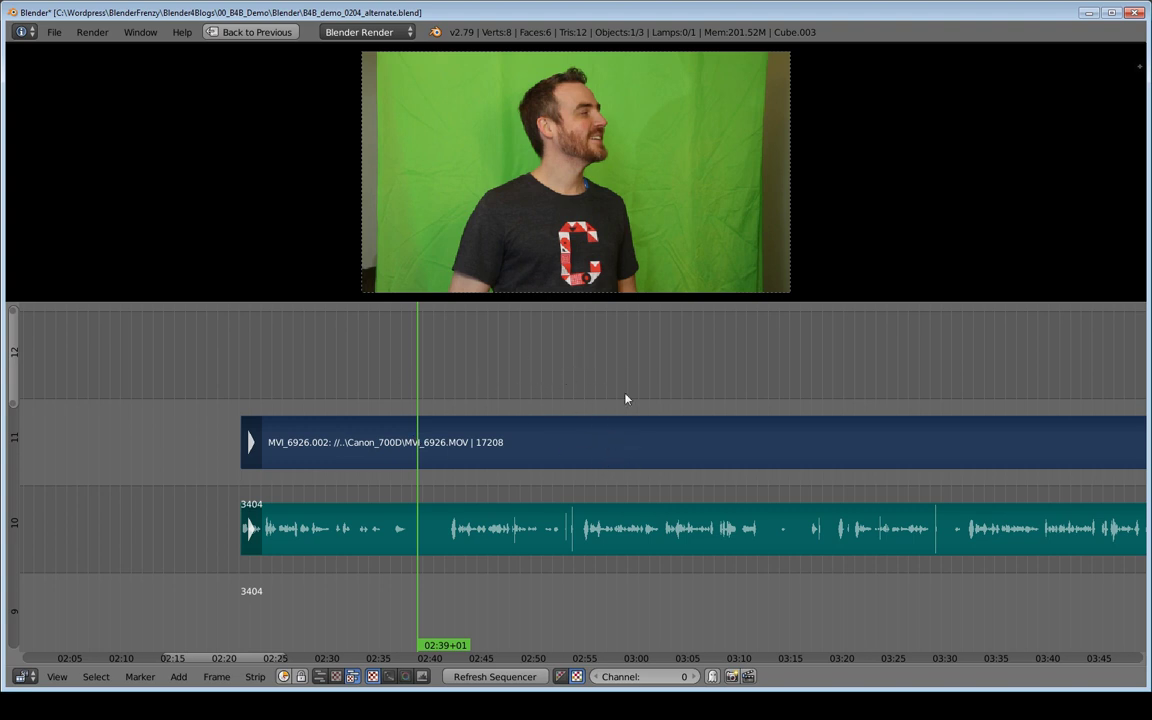
Cut the selected video and audio strips at frame 3781 (02:37+17), keeping the start handles of the part after the cut selected
key(k)
key(ctrl+z)
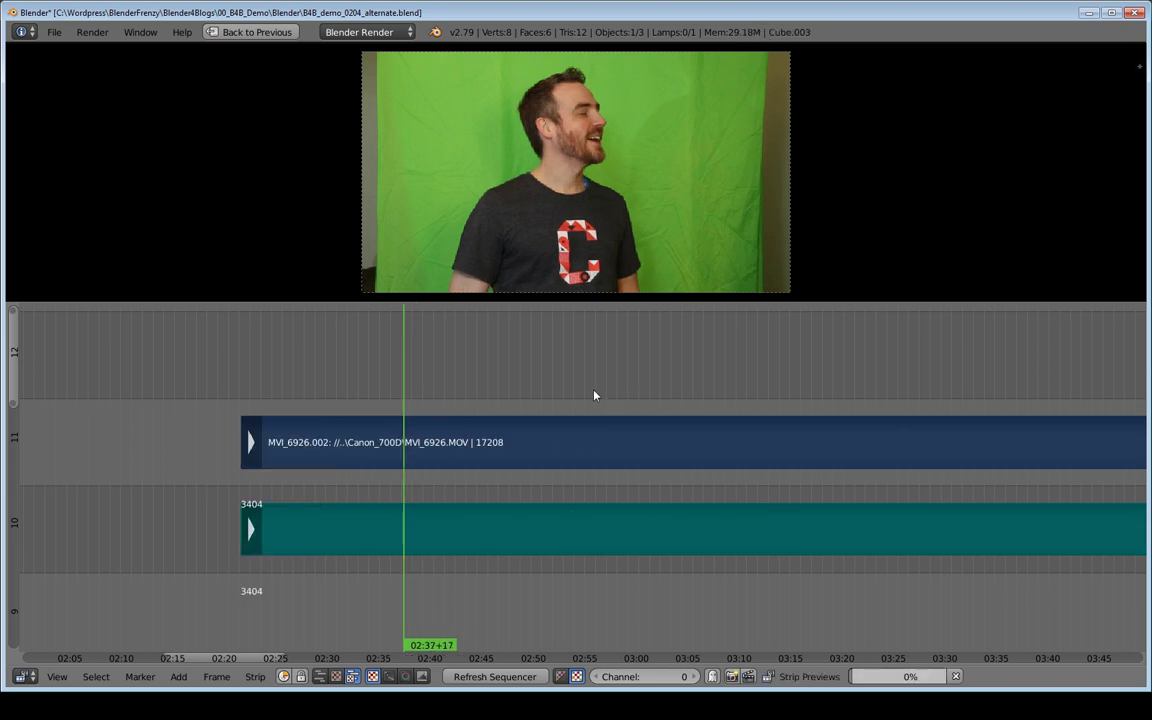
key(k)
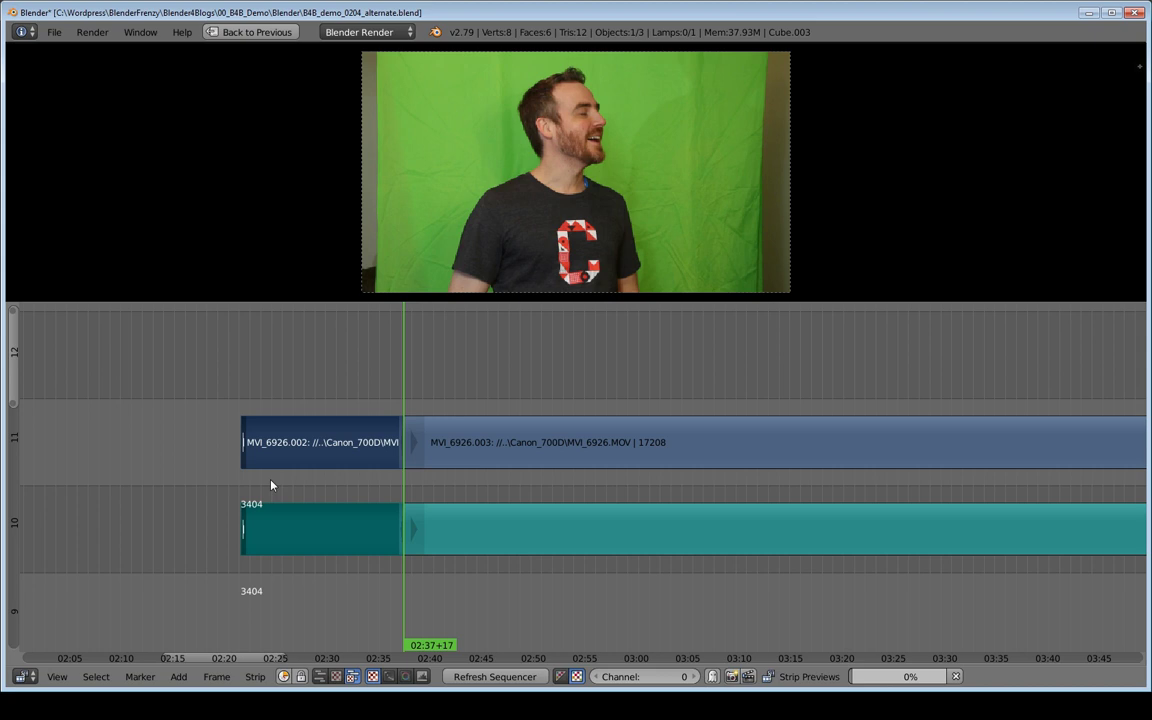
key(ctrl+z)
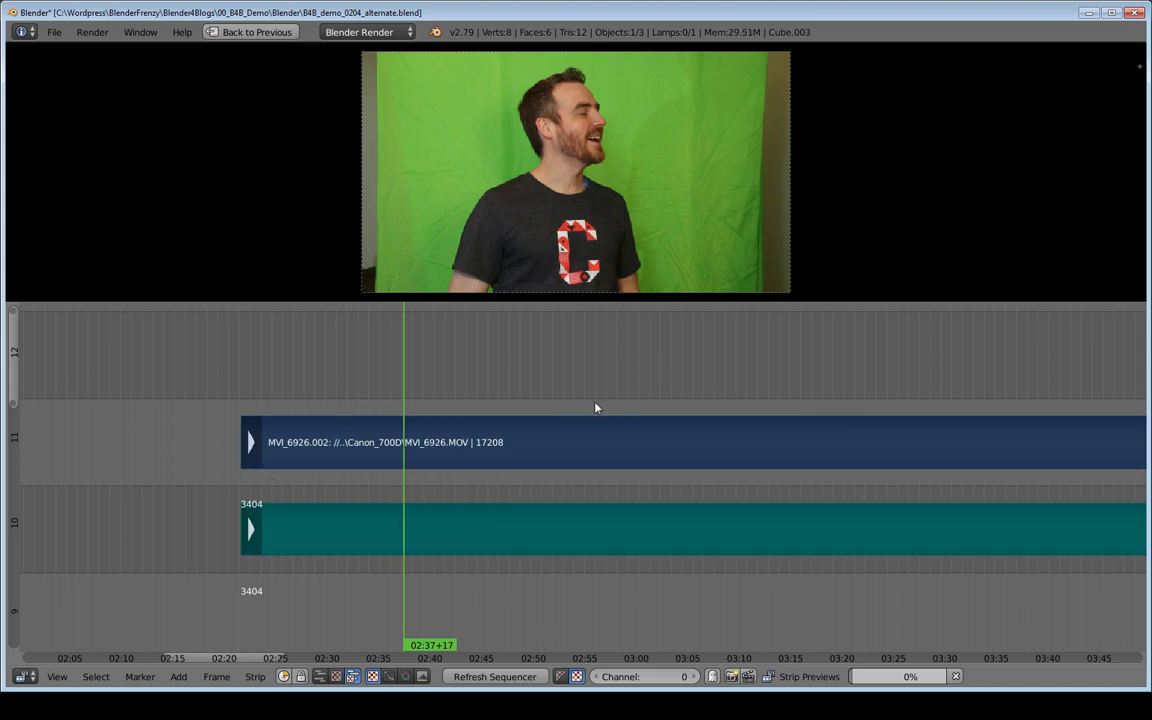
key(k)
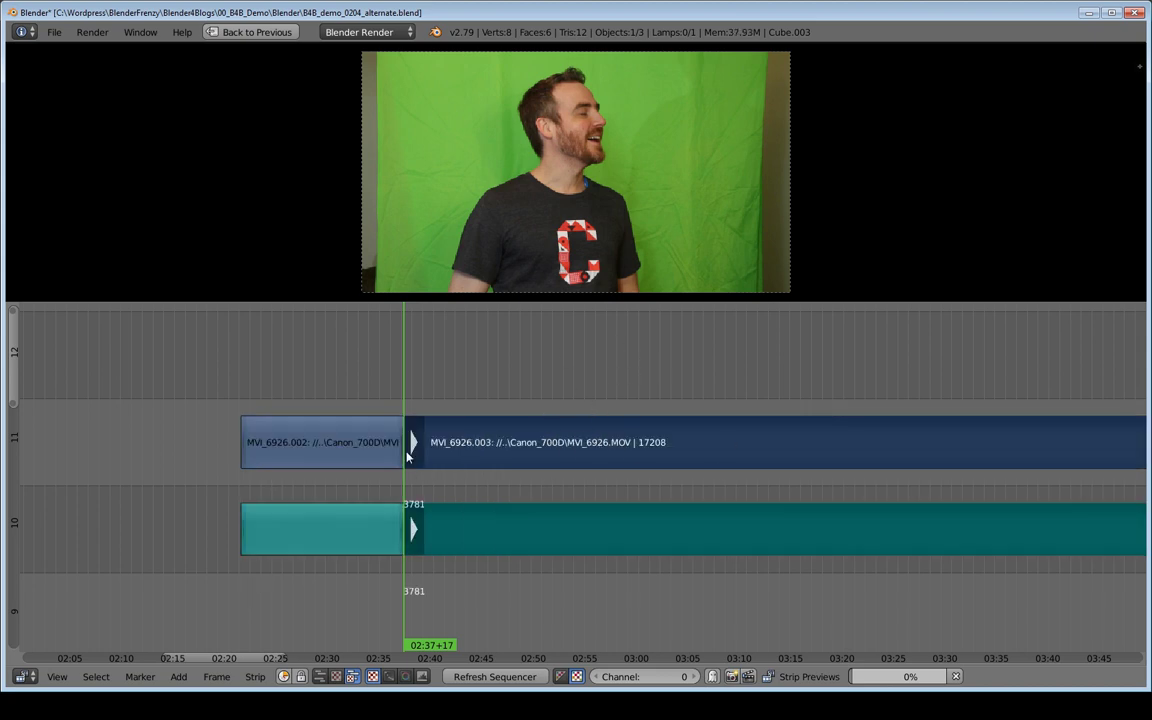
Find the start of the next take at 03:32+03 and snap the start handles of the strips after the cut to frame 5086
middle_drag(635, 483, 507, 474)
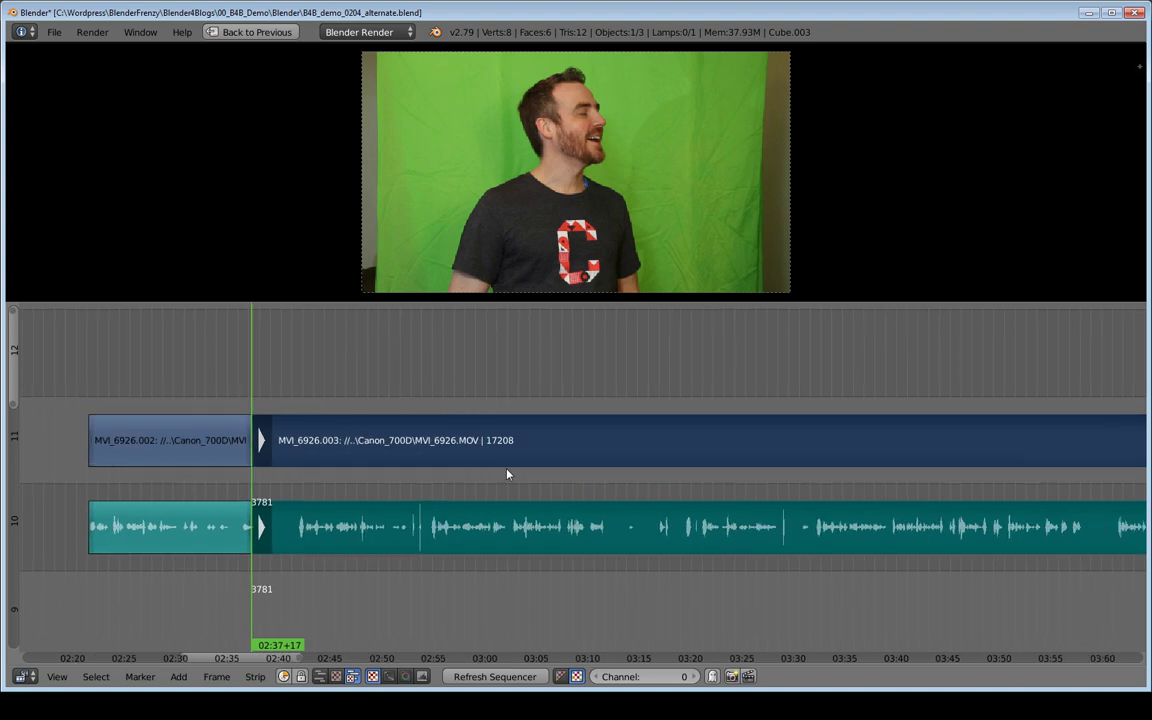
click(432, 378)
key(alt+a)
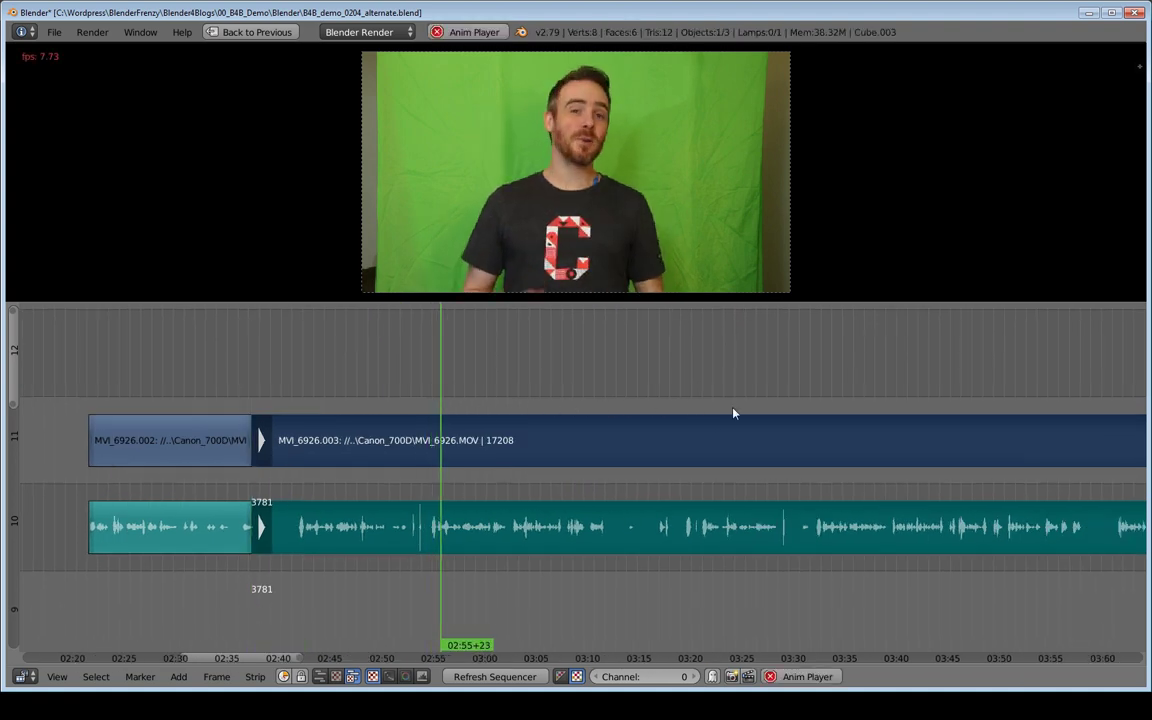
key(alt+a)
middle_drag(609, 420, 589, 417)
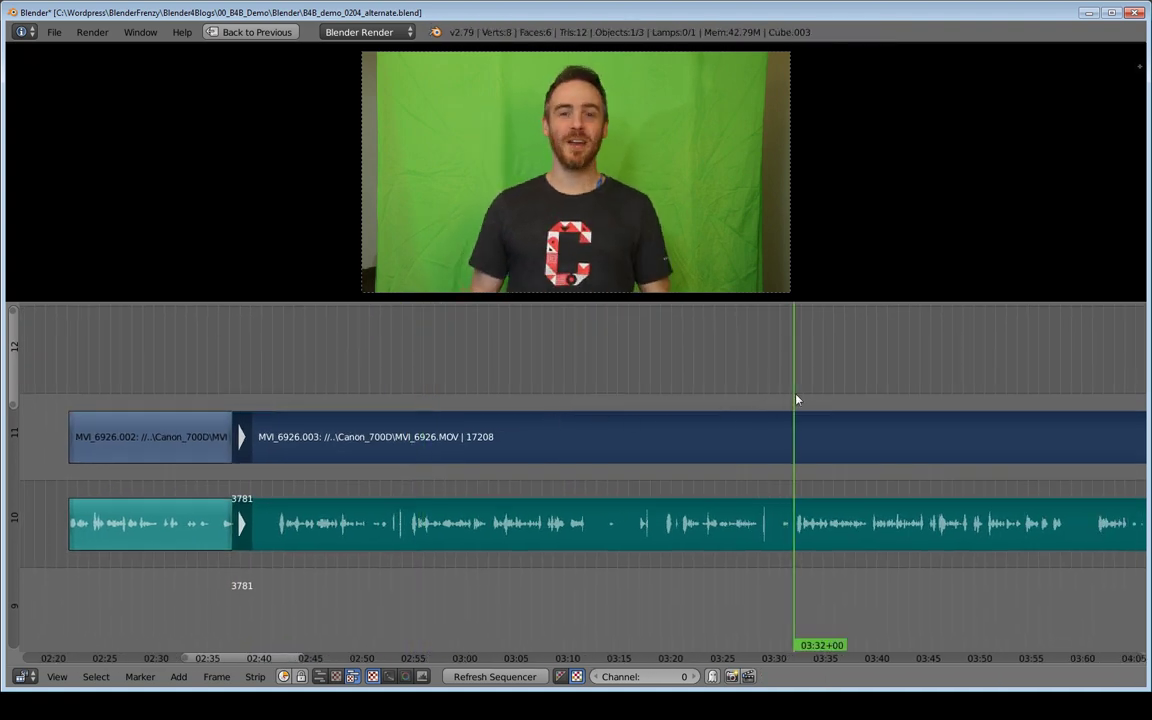
key(alt+a)
key(alt+a)
click(792, 384)
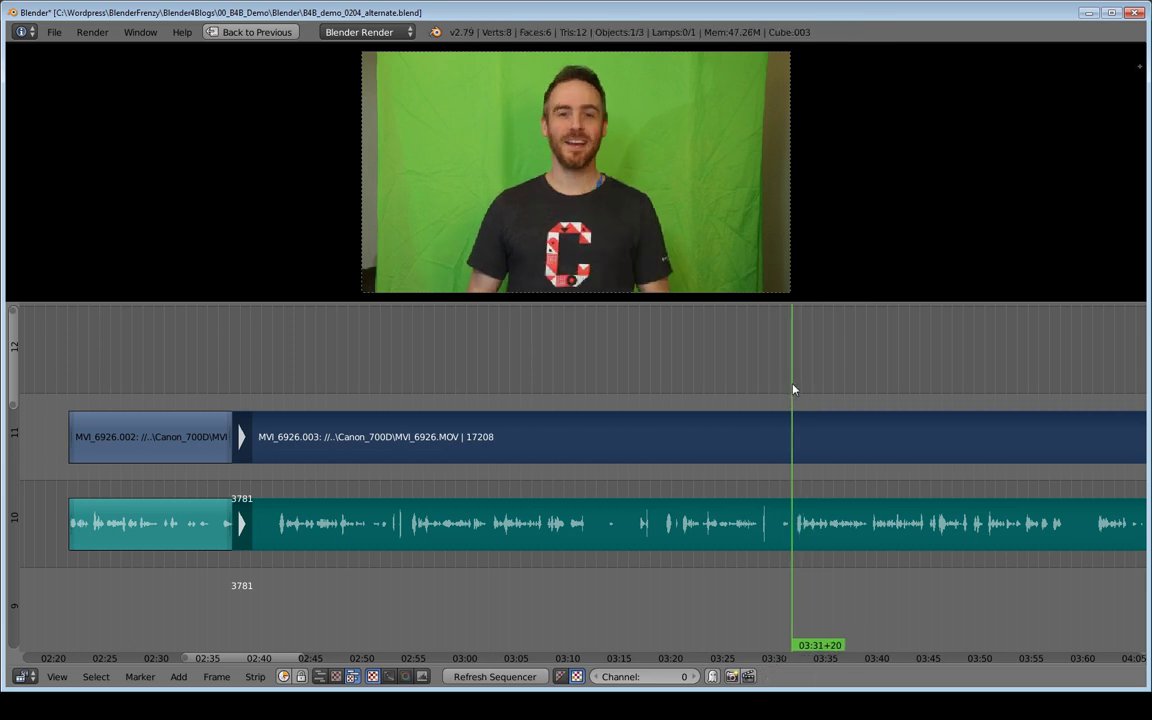
drag(793, 389, 796, 389)
middle_drag(498, 425, 300, 413)
key(shift+s)
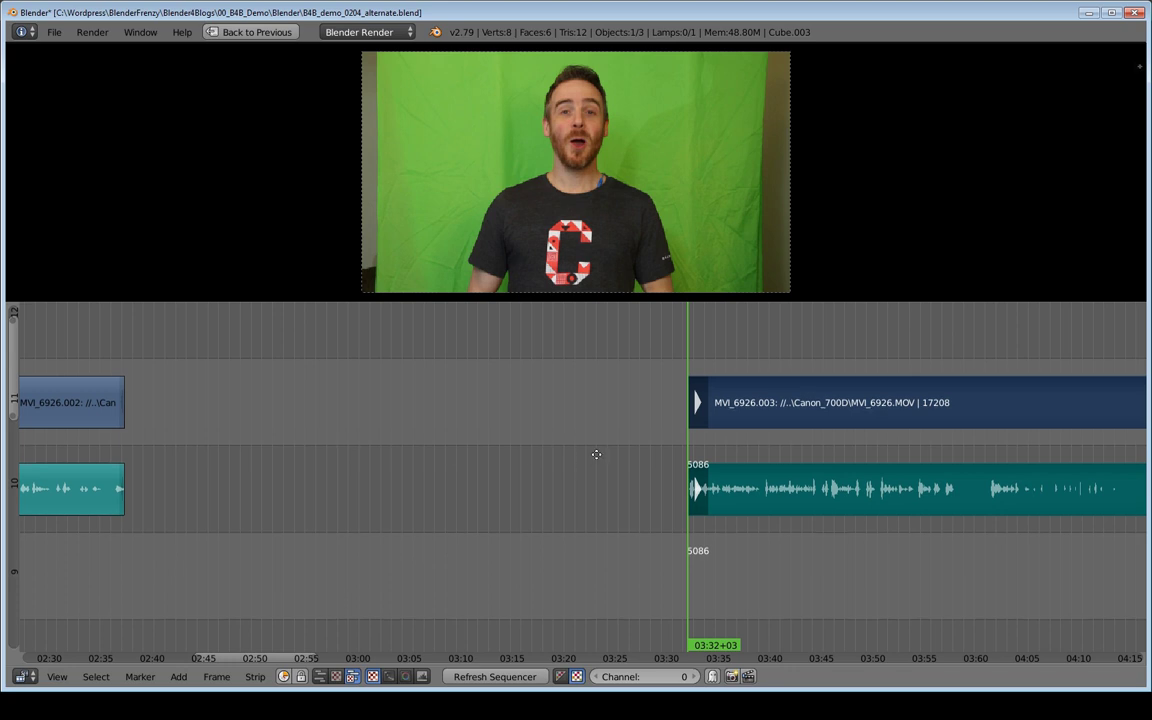
Place the playhead at 04:17+13 and cut the selected video and audio strips there, at frame 6175
ctrl+middle_drag(594, 453, 194, 442)
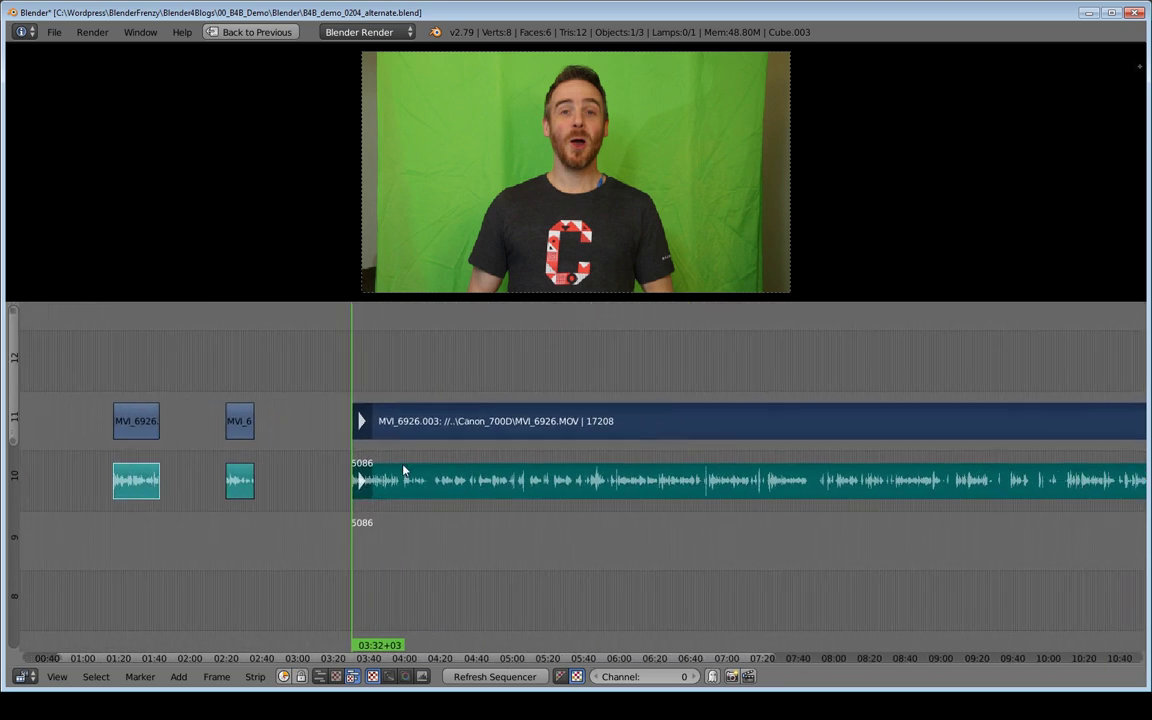
ctrl+middle_drag(404, 466, 454, 467)
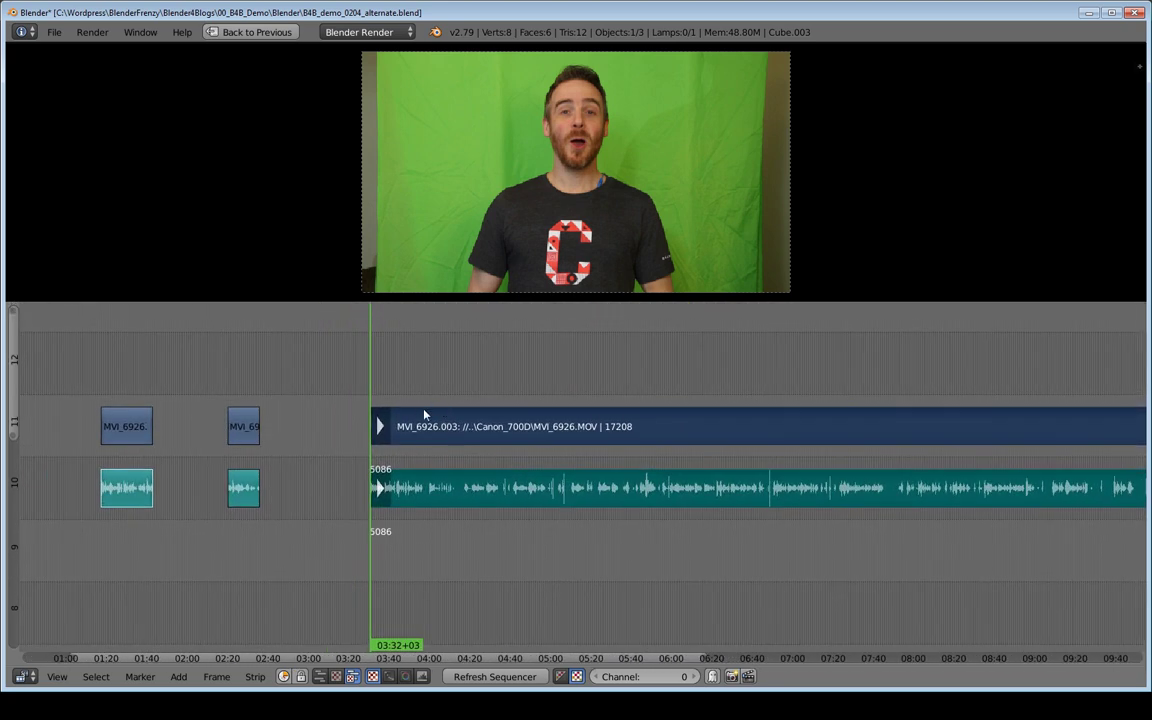
click(462, 400)
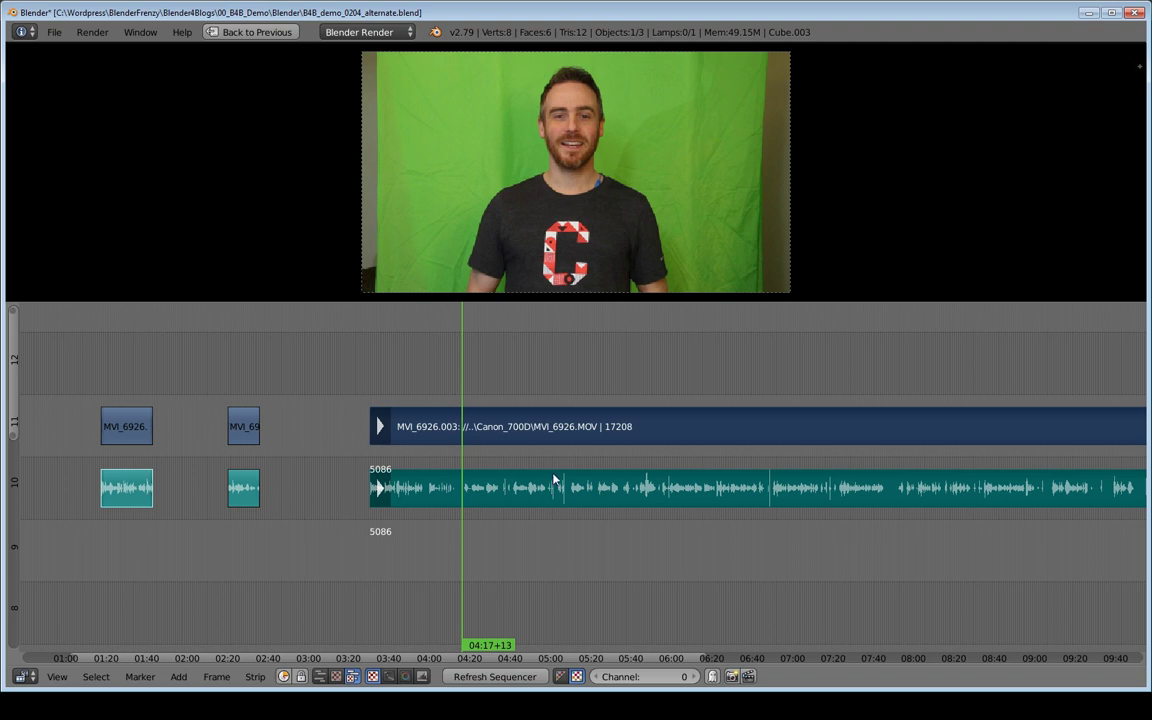
key(k)
Find the next take's start at 05:09+07 and snap the start handles of the remaining strips to frame 7416
middle_drag(610, 466, 507, 464)
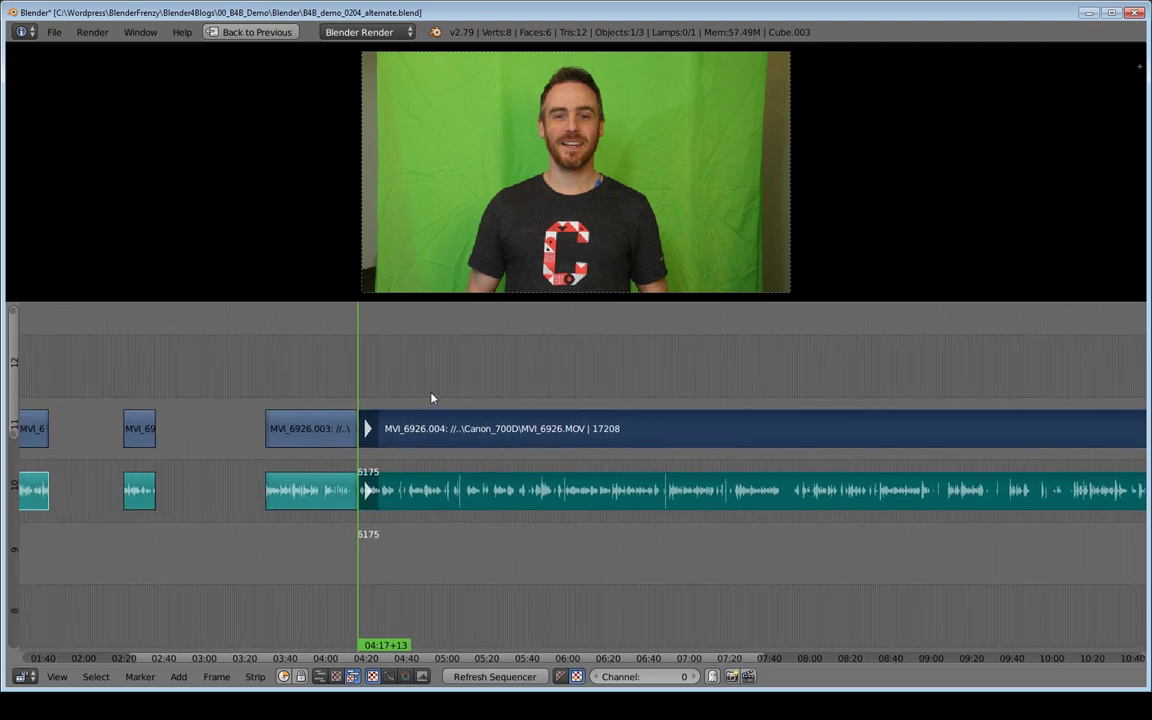
click(440, 397)
click(462, 395)
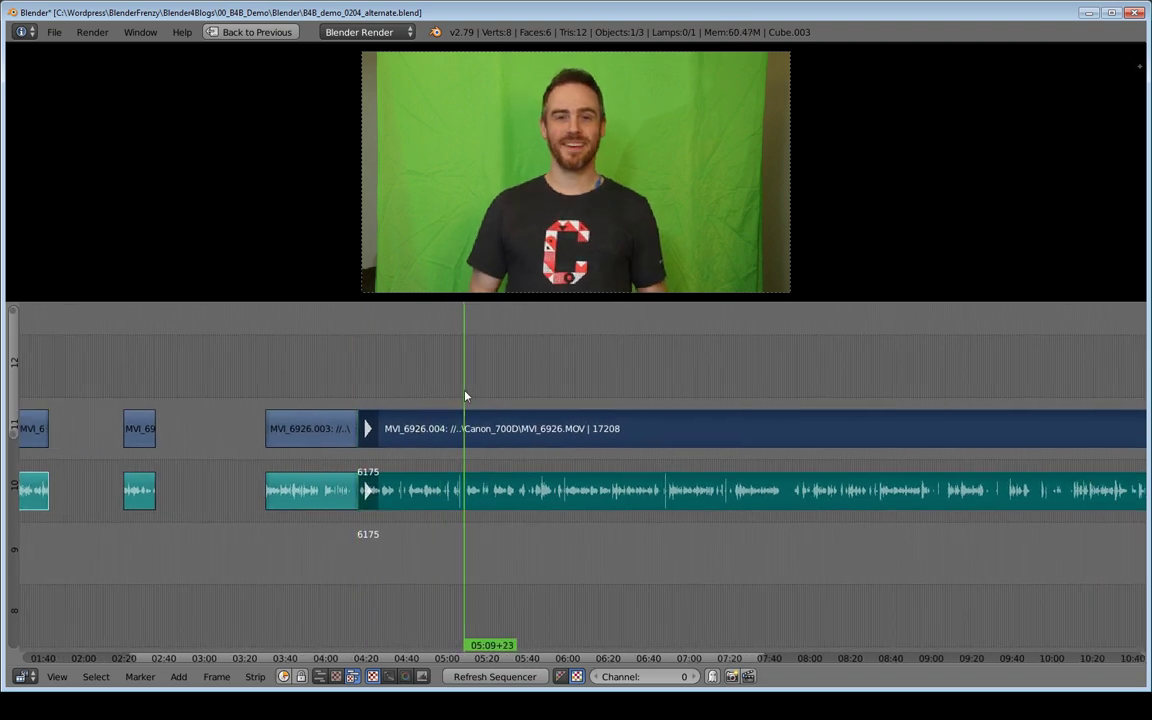
key(shift+s)
Place the playhead at 05:54+00 and cut the selected video and audio strips there, at frame 8488
middle_drag(469, 437, 437, 449)
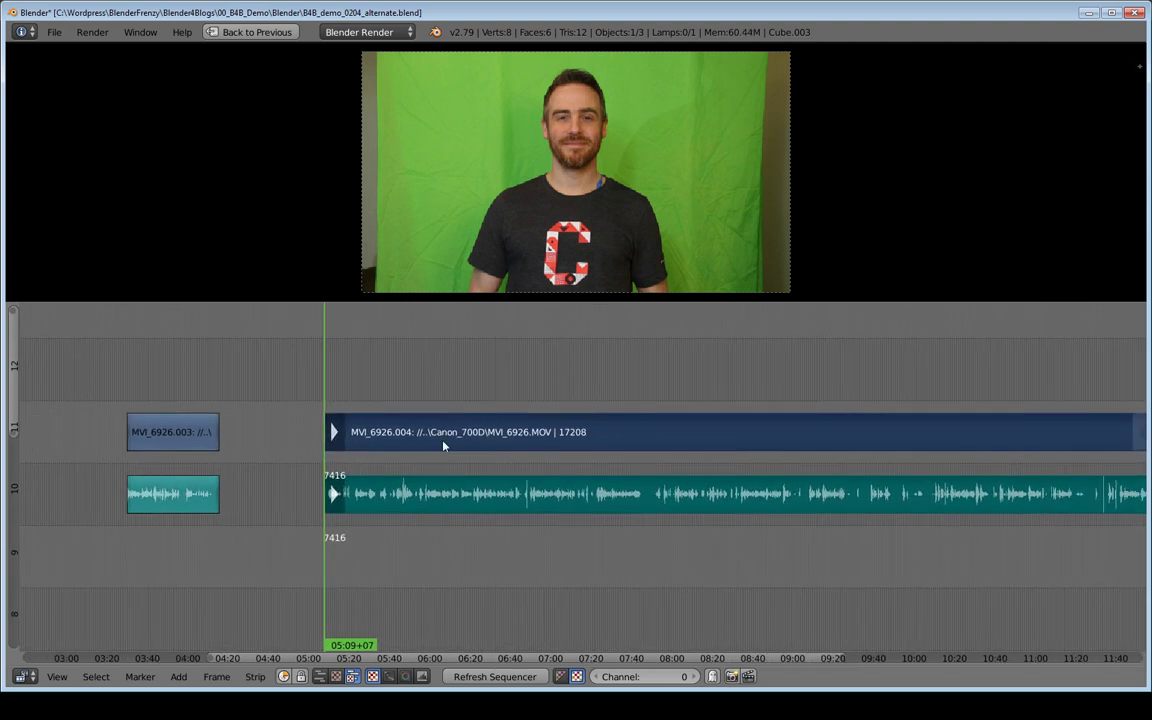
click(420, 402)
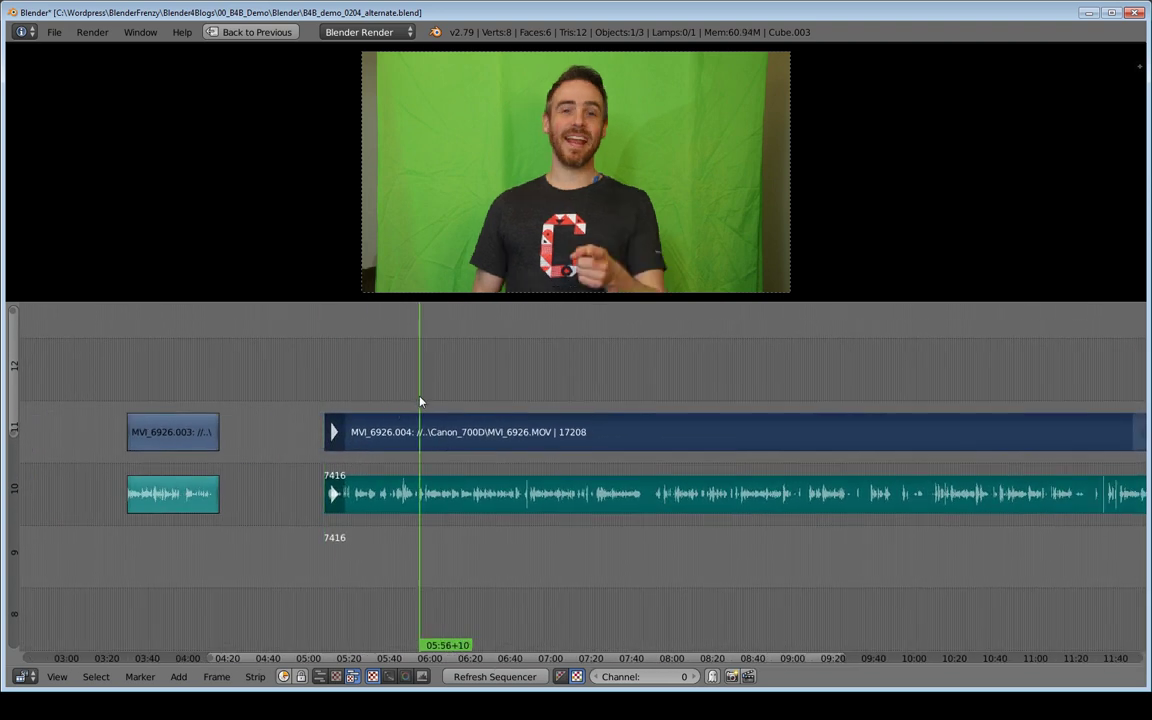
click(416, 401)
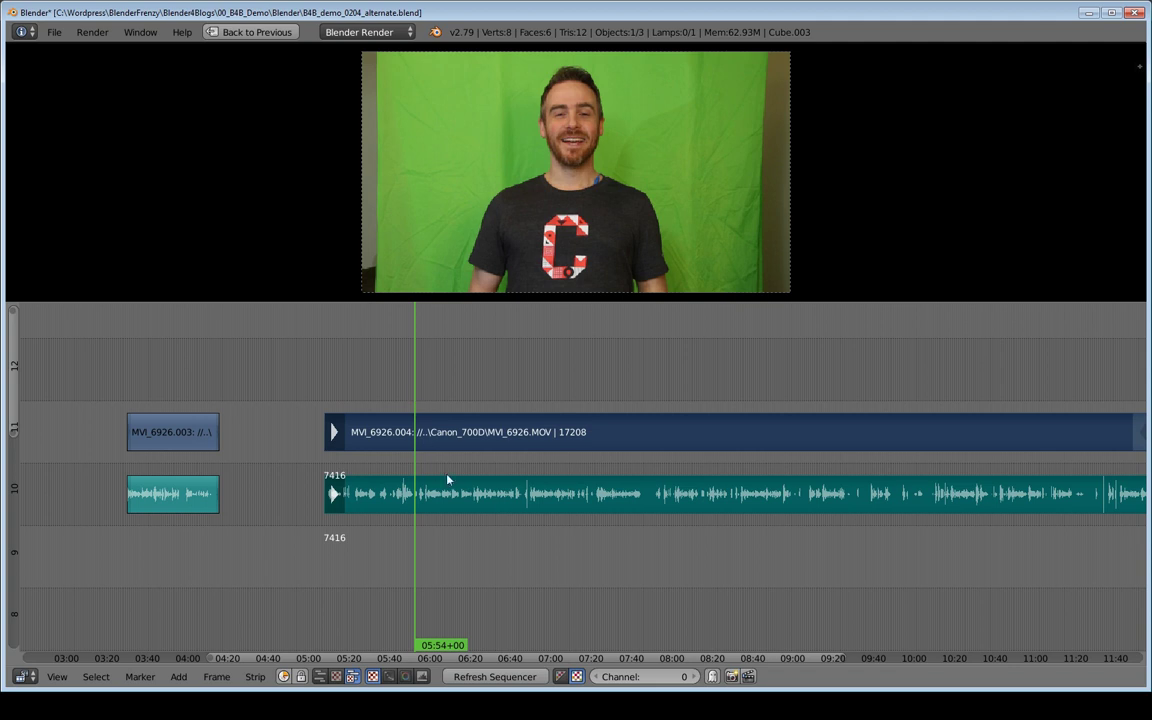
key(k)
Place the playhead at 06:50+12 and snap the start handles of the strips after the cut to frame 9842
ctrl+scroll(420, 452, right, 6)
click(428, 407)
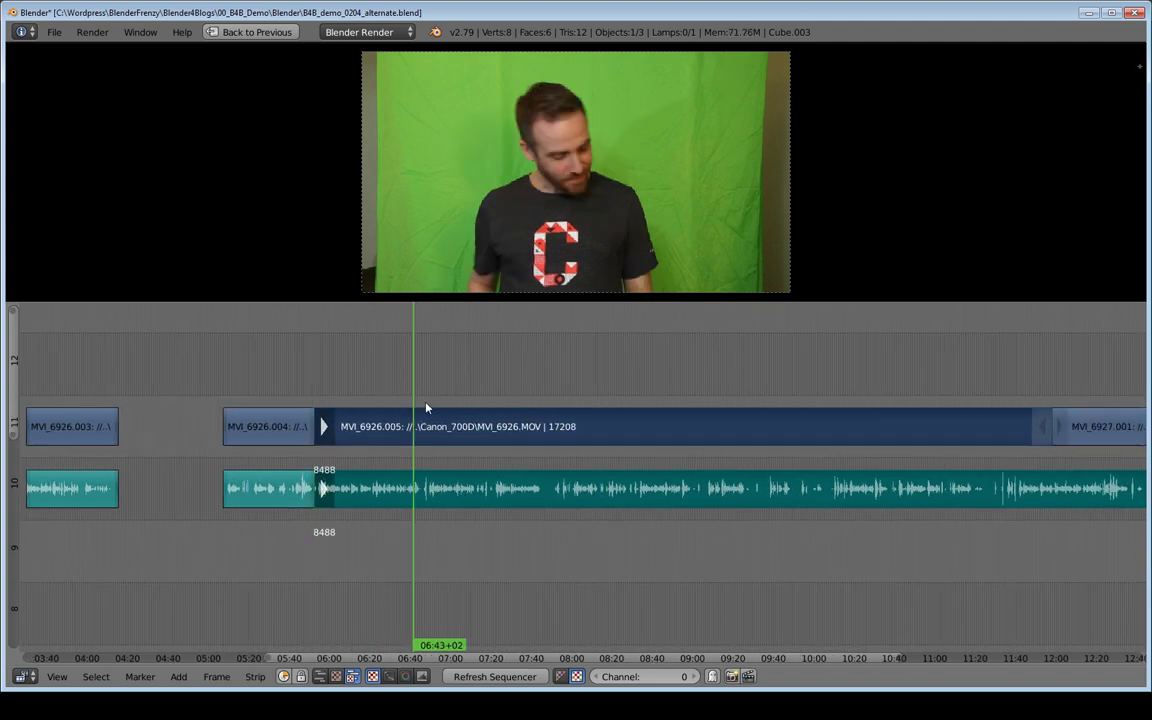
click(429, 405)
key(shift+s)
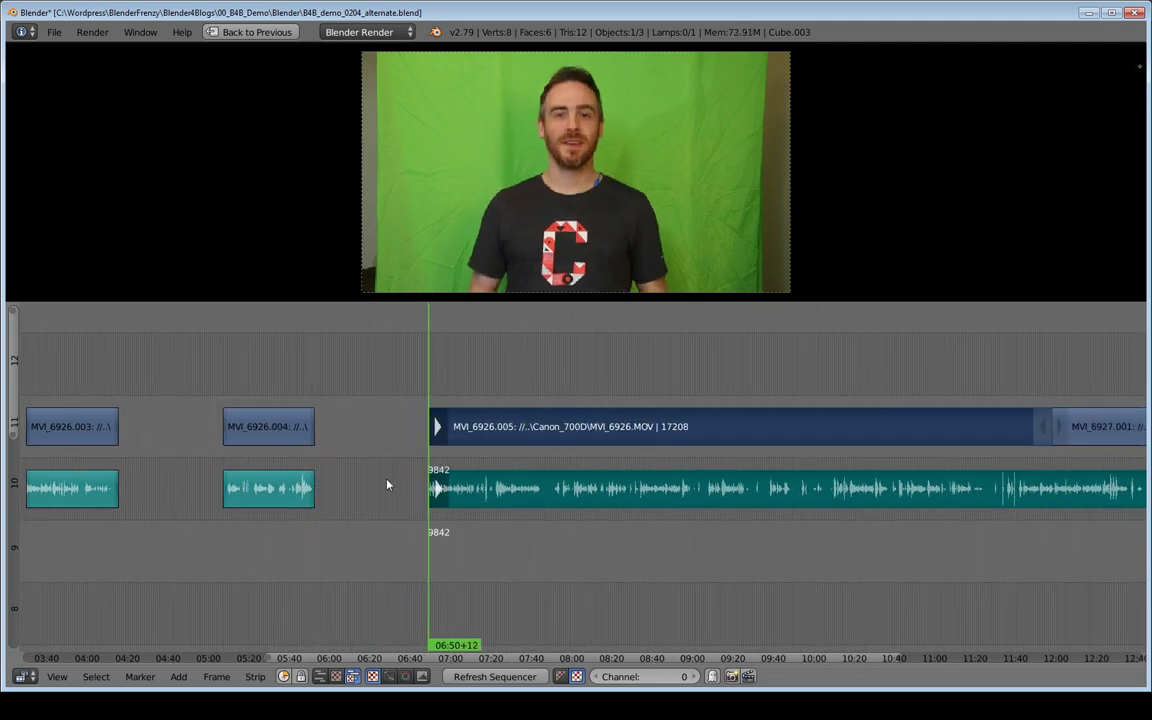
Examine the kept takes and the gaps between them across the whole sequence
middle_drag(486, 489, 551, 497)
scroll(551, 496, down, 6)
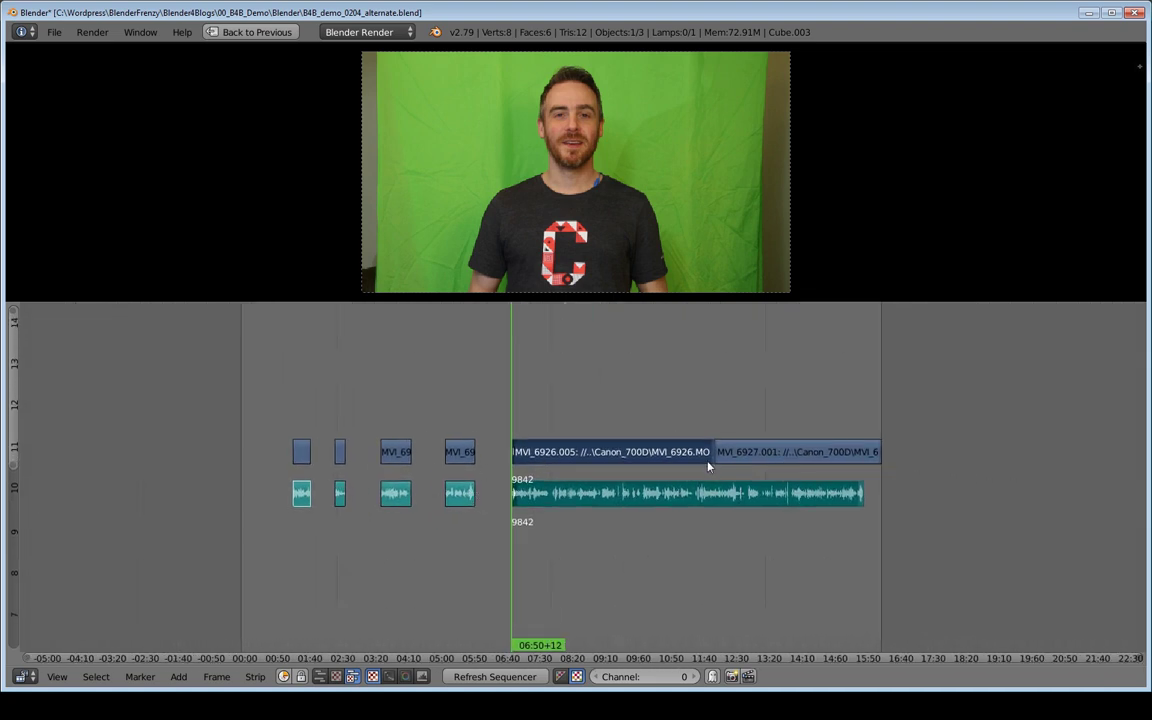
middle_drag(433, 481, 579, 517)
scroll(524, 488, up, 2)
scroll(524, 508, up, 3)
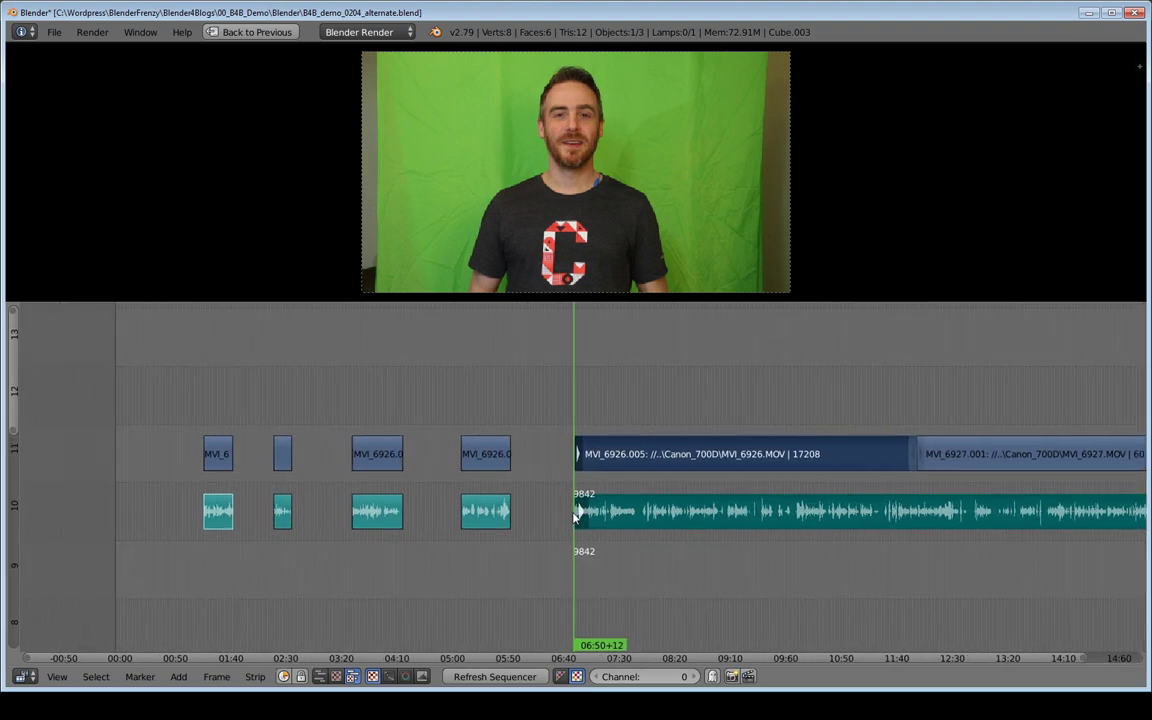
scroll(576, 519, down, 2)
middle_drag(312, 521, 309, 535)
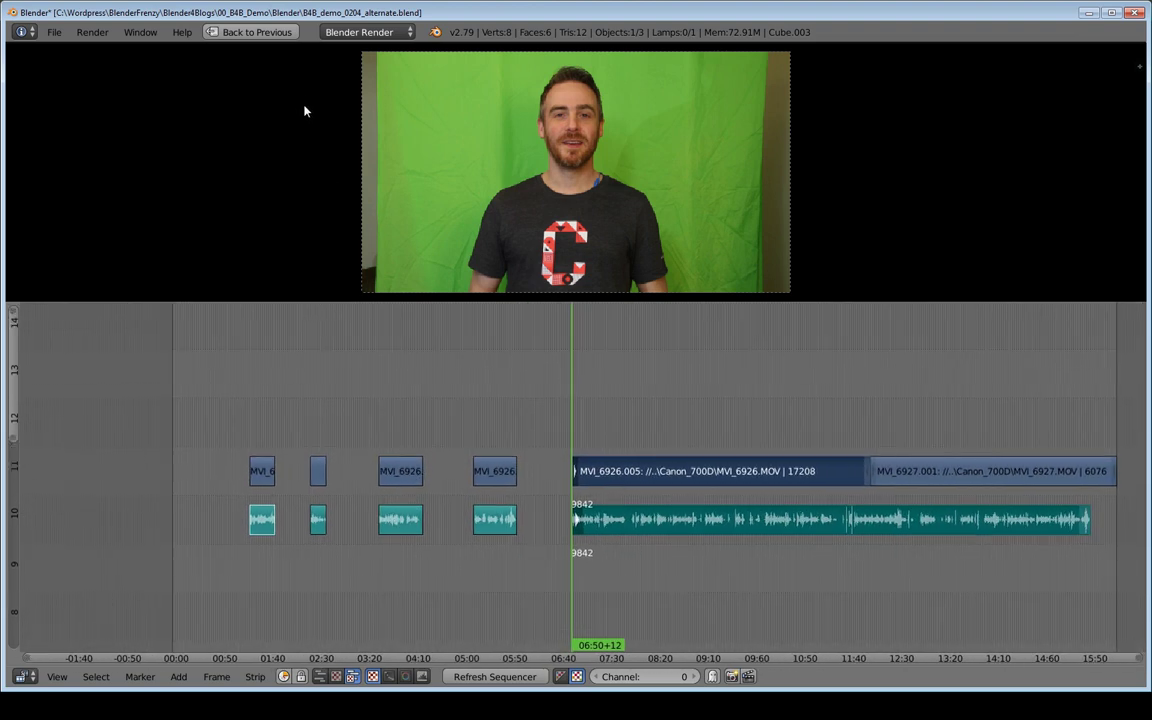
Restore the full editor layout, compare the result with the strips in the Cut 1 scene, and return to the Method 2 scene
key(ctrl+space)
click(377, 31)
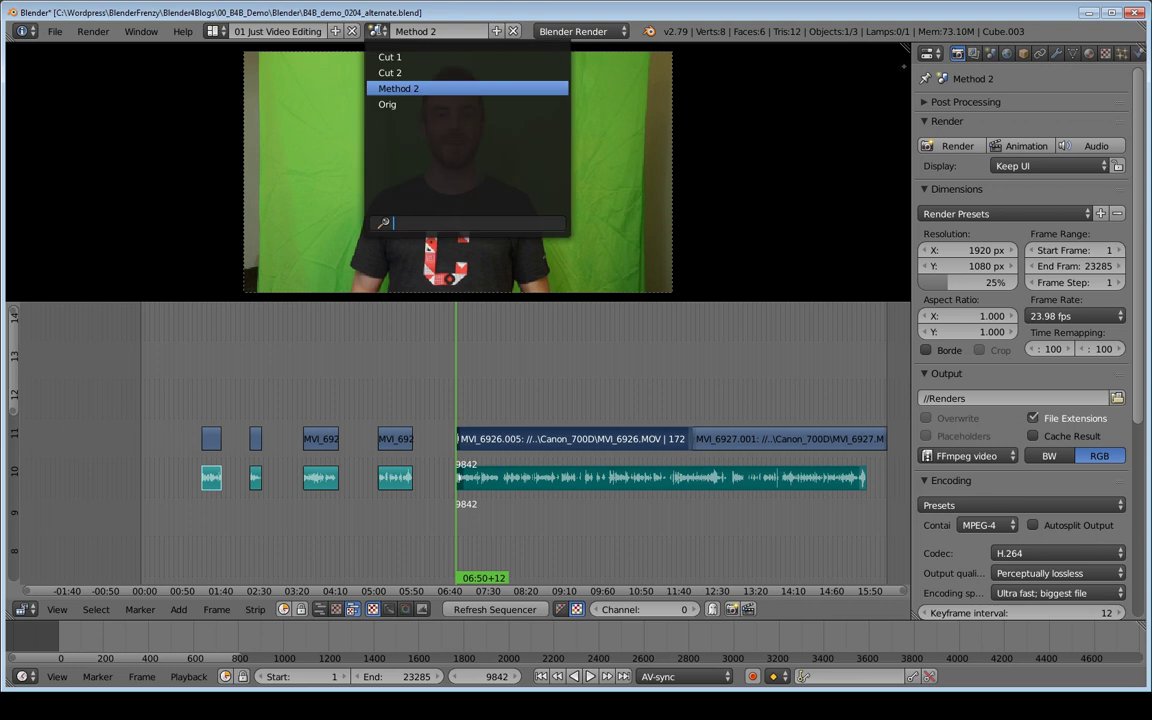
click(398, 57)
ctrl+middle_drag(420, 364, 281, 349)
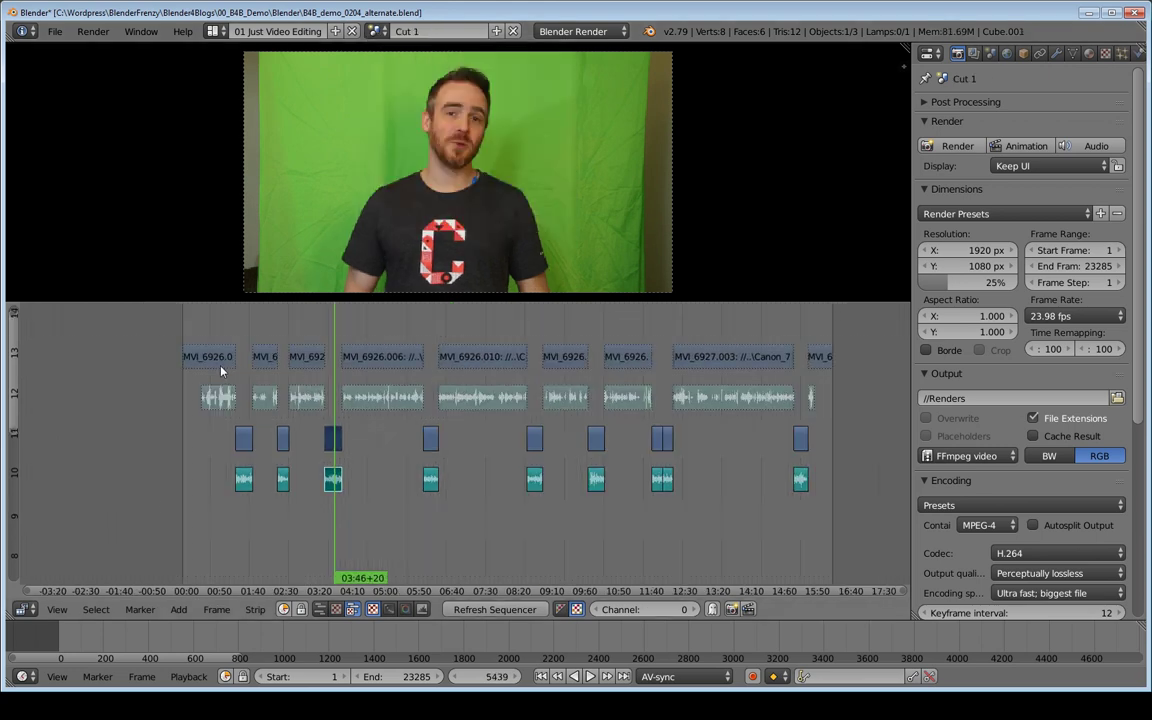
drag(149, 329, 848, 411)
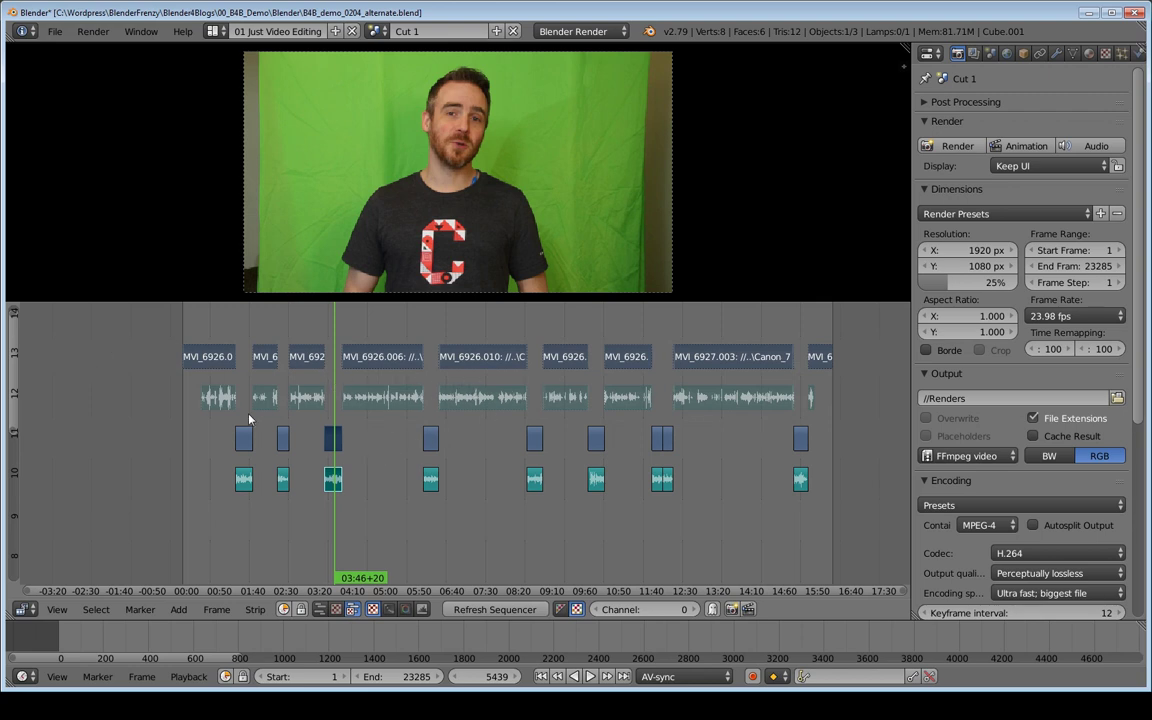
click(243, 349)
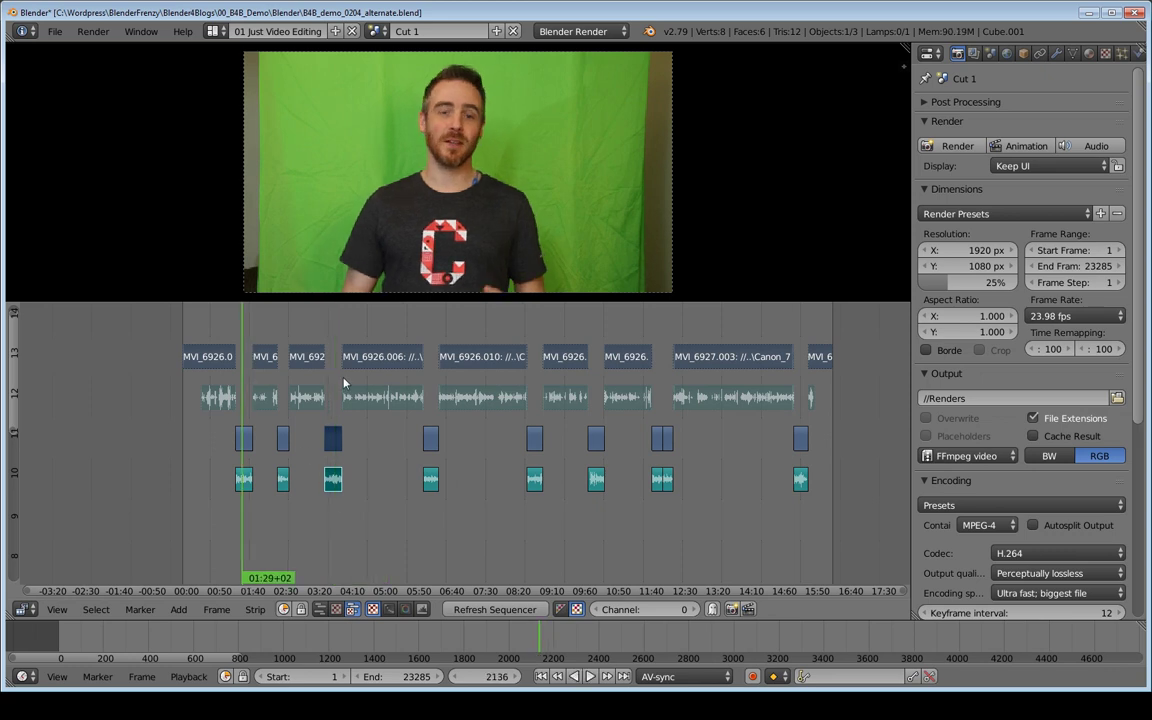
click(376, 31)
click(397, 89)
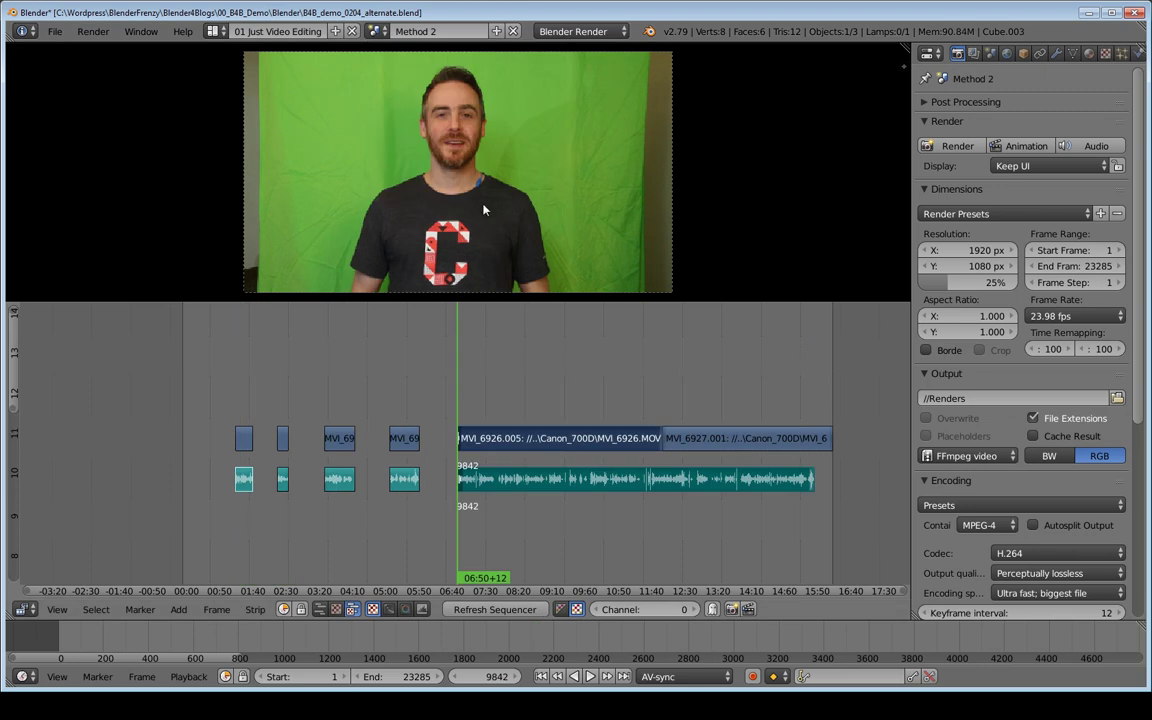
Place the playhead inside the fourth take at frame 7790, match that frame in the Orig scene for comparison, and return to Method 2
click(401, 396)
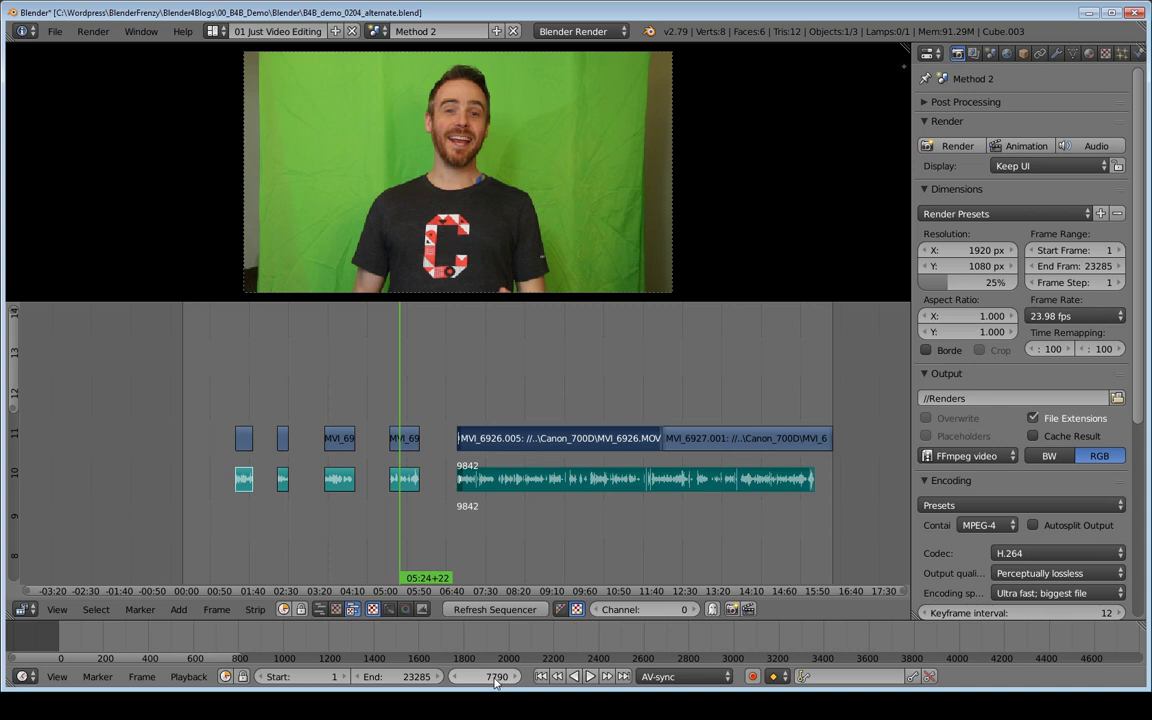
click(378, 31)
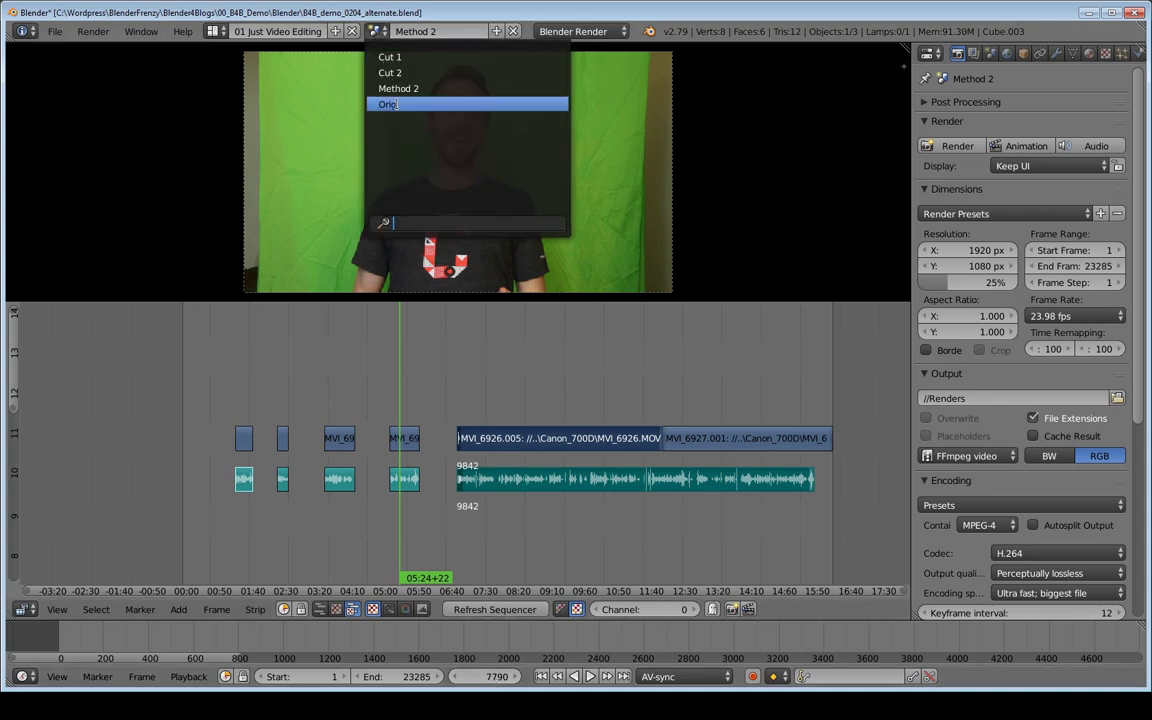
click(395, 103)
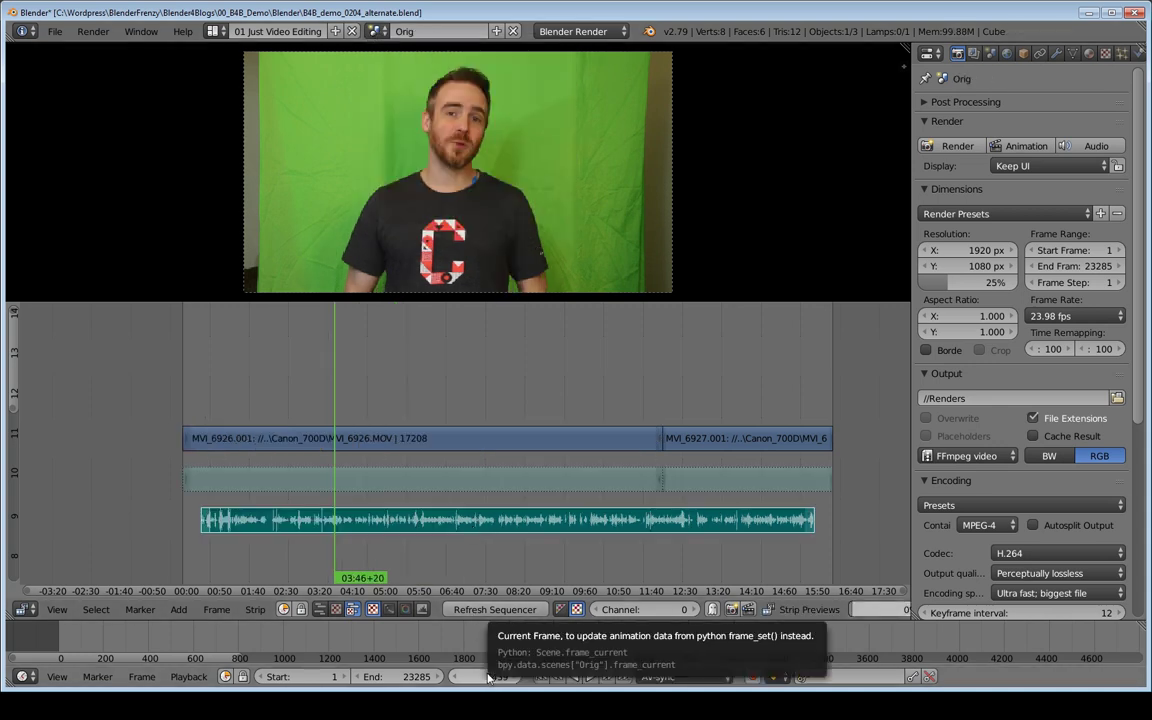
key(ctrl+v)
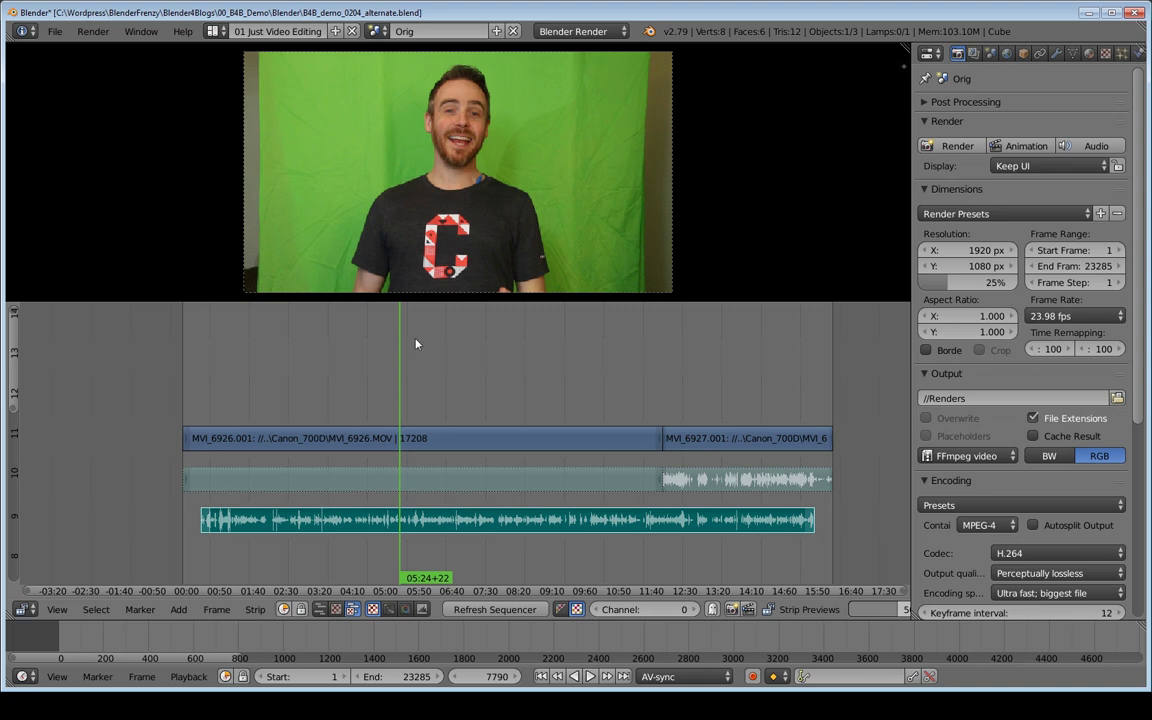
click(373, 32)
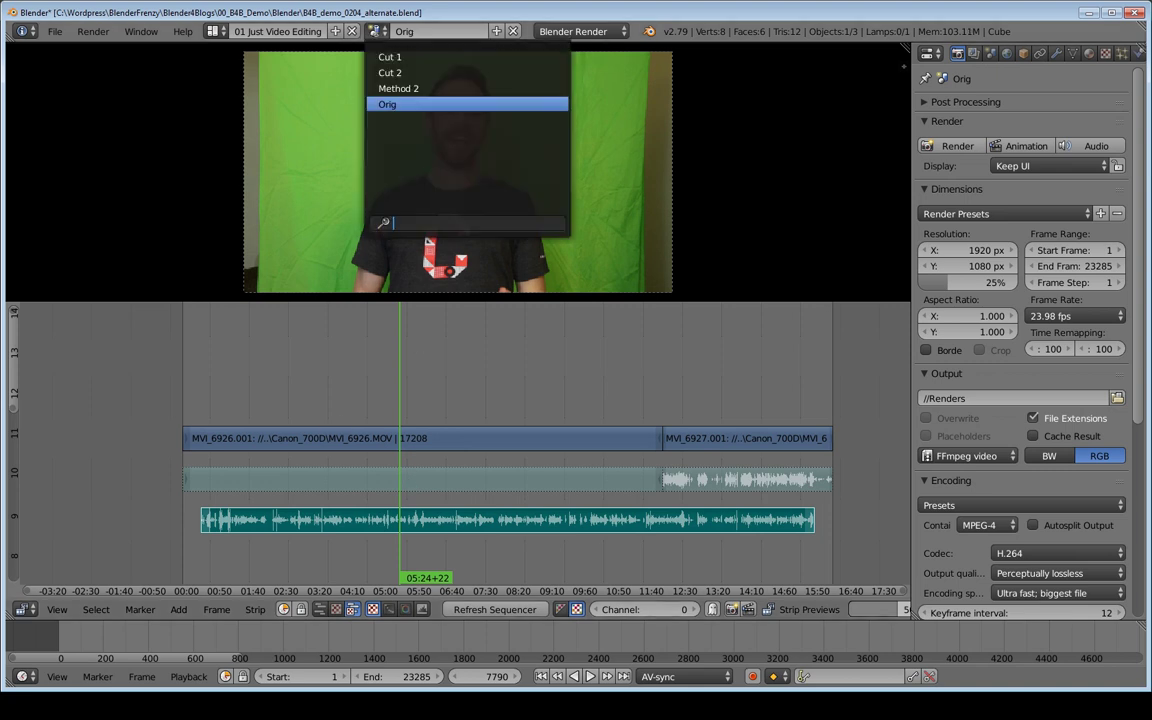
click(400, 88)
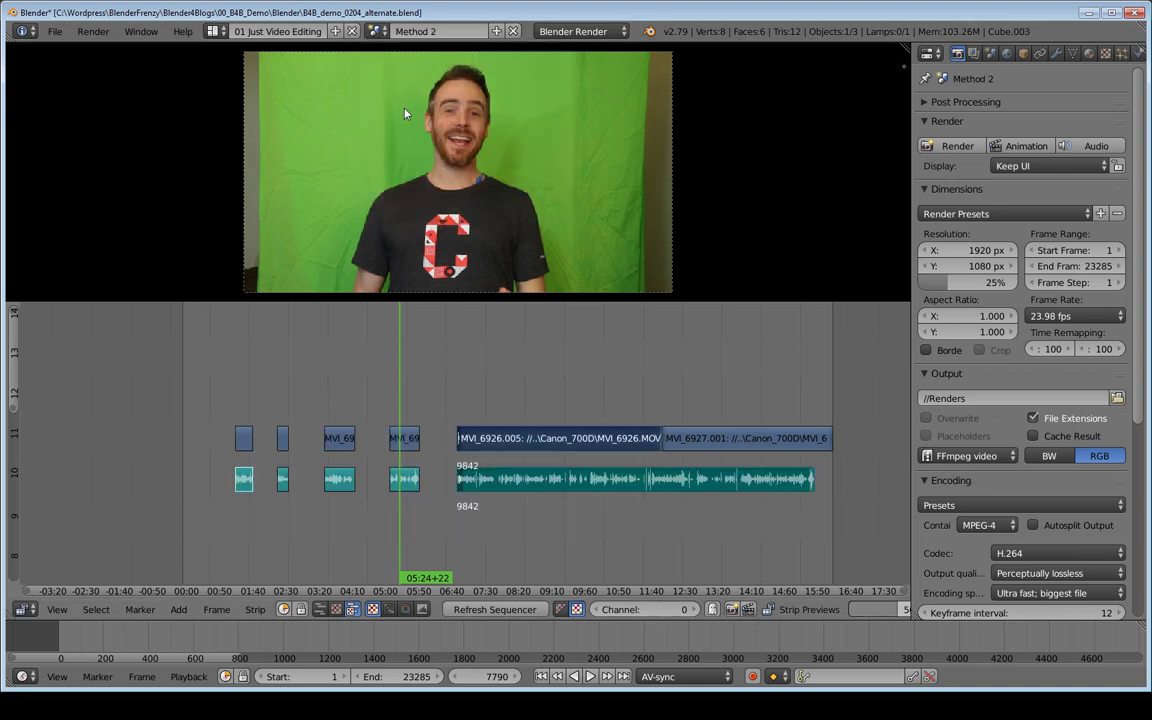
Place the playhead at frame 6988 in the gap before the fourth take, check the same frame in the Orig scene, and return to Method 2
middle_drag(494, 387, 479, 400)
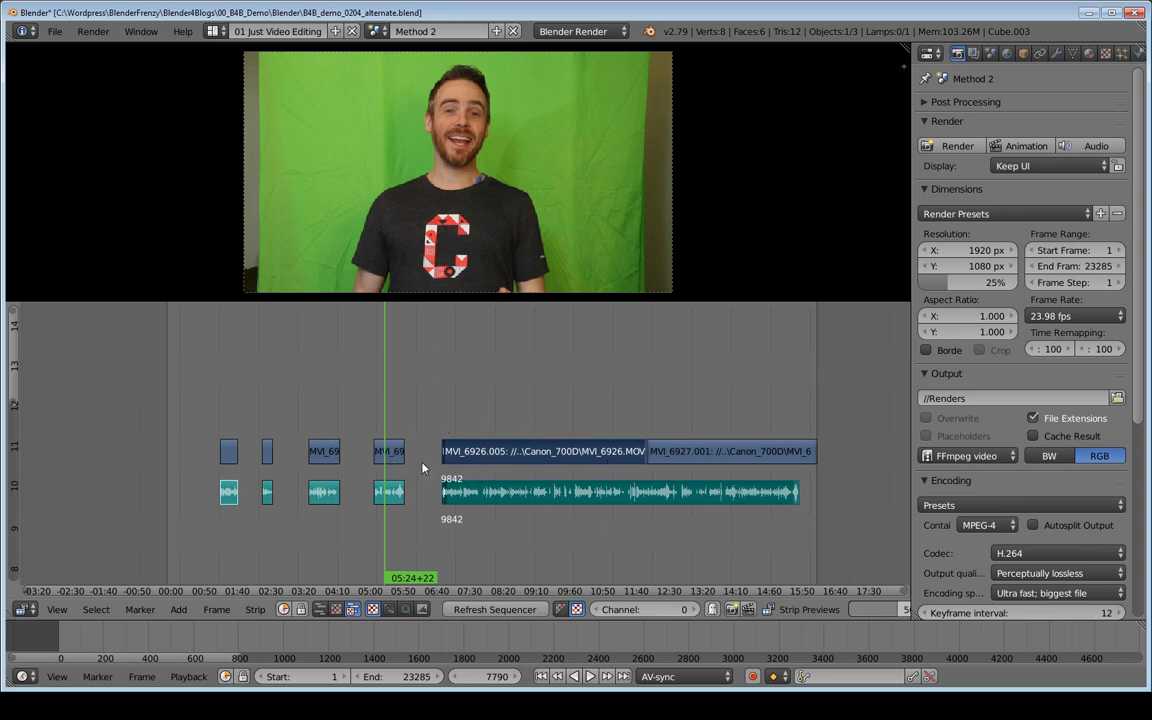
middle_drag(390, 462, 332, 447)
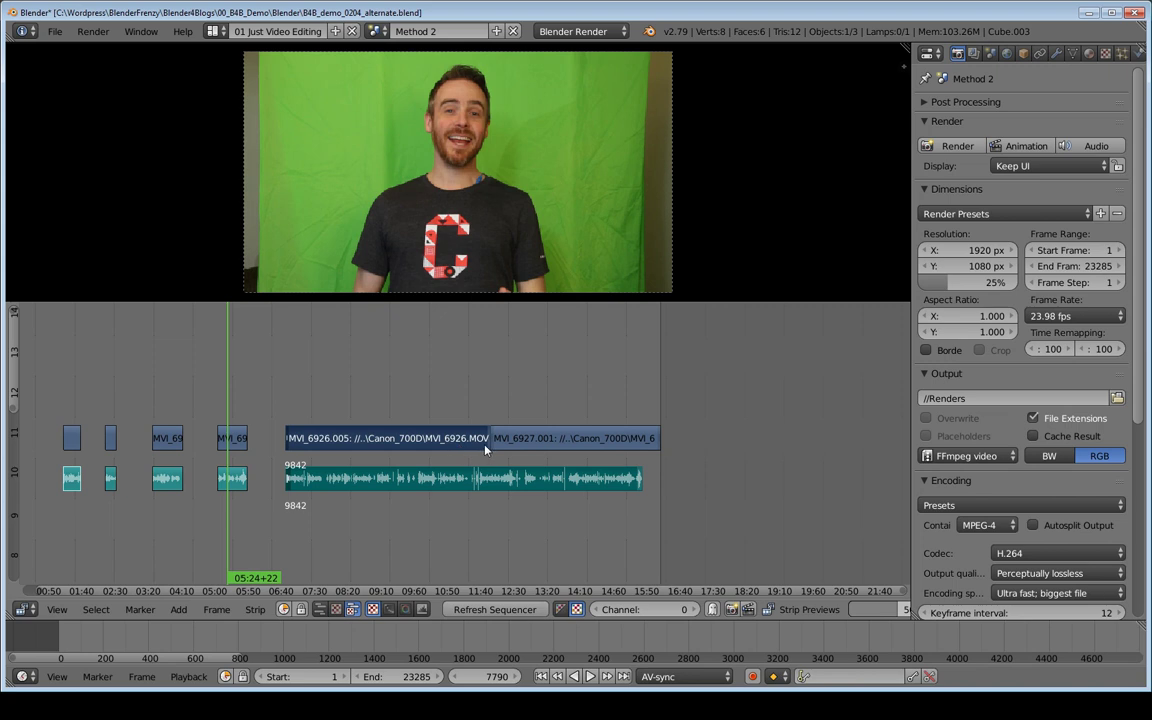
middle_drag(406, 443, 500, 423)
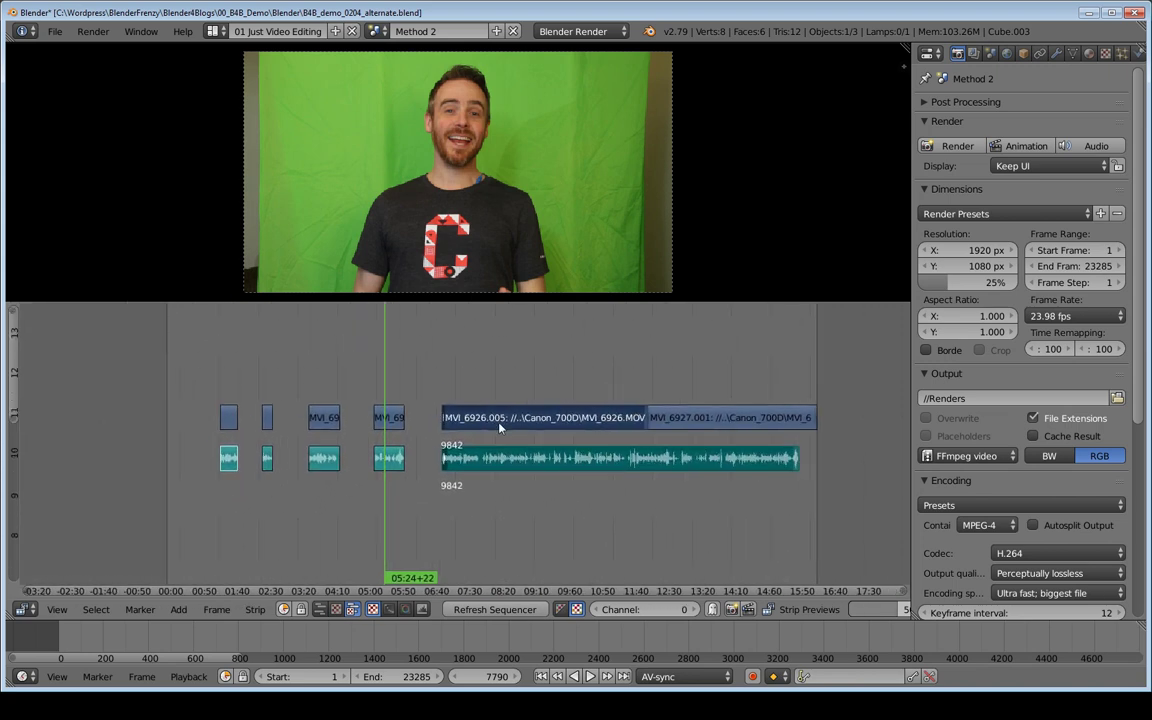
middle_drag(415, 409, 445, 374)
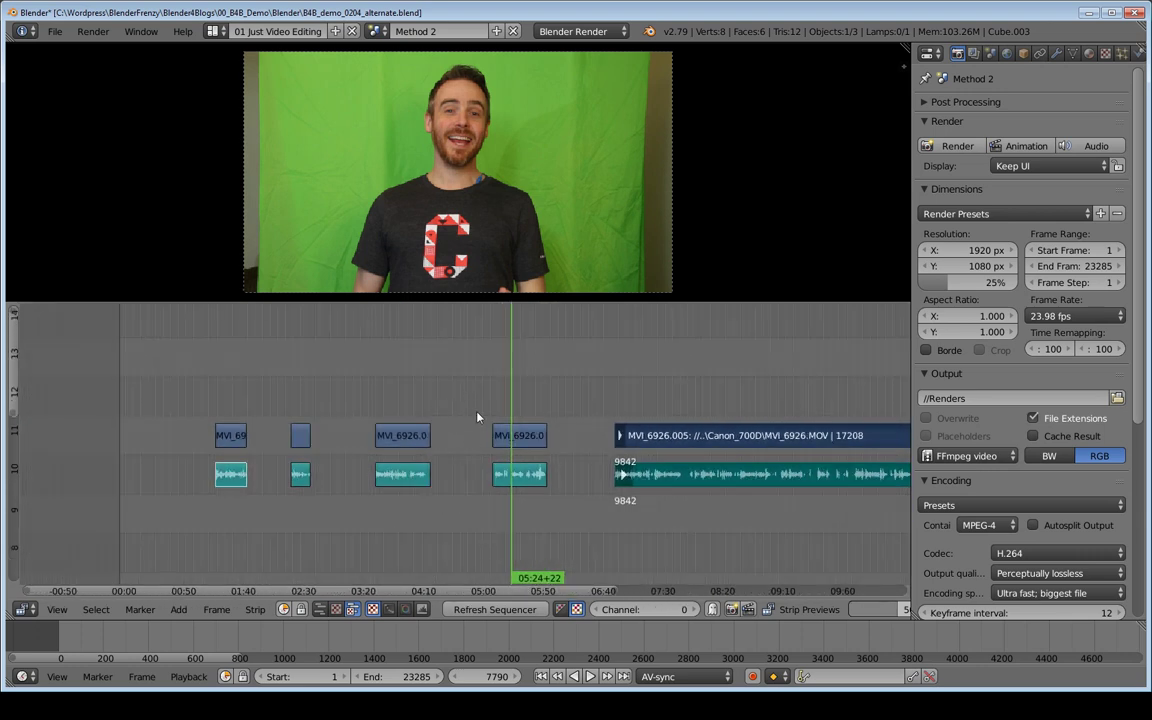
click(472, 396)
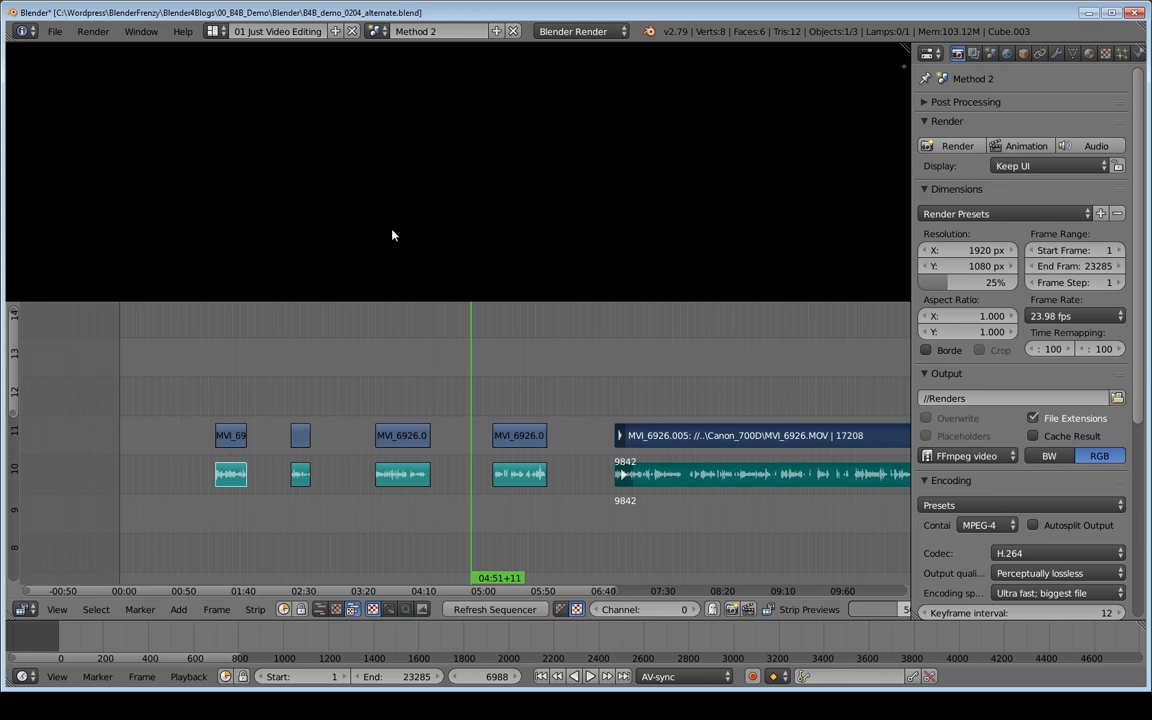
click(384, 32)
click(386, 105)
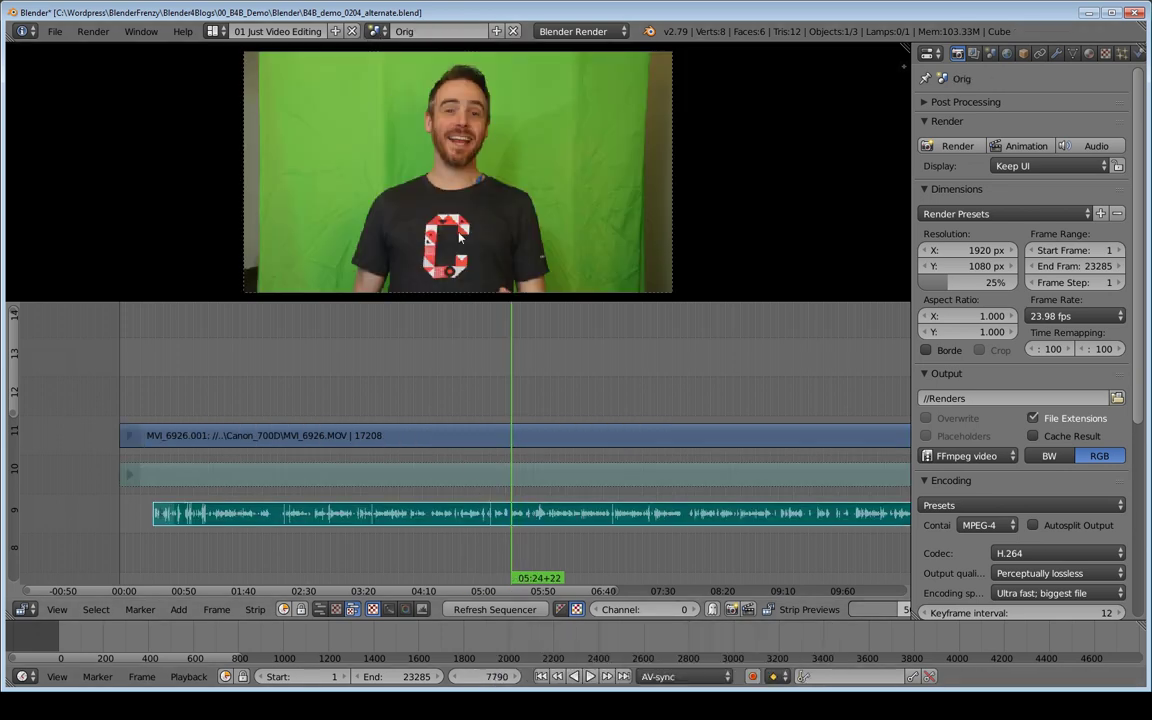
click(471, 587)
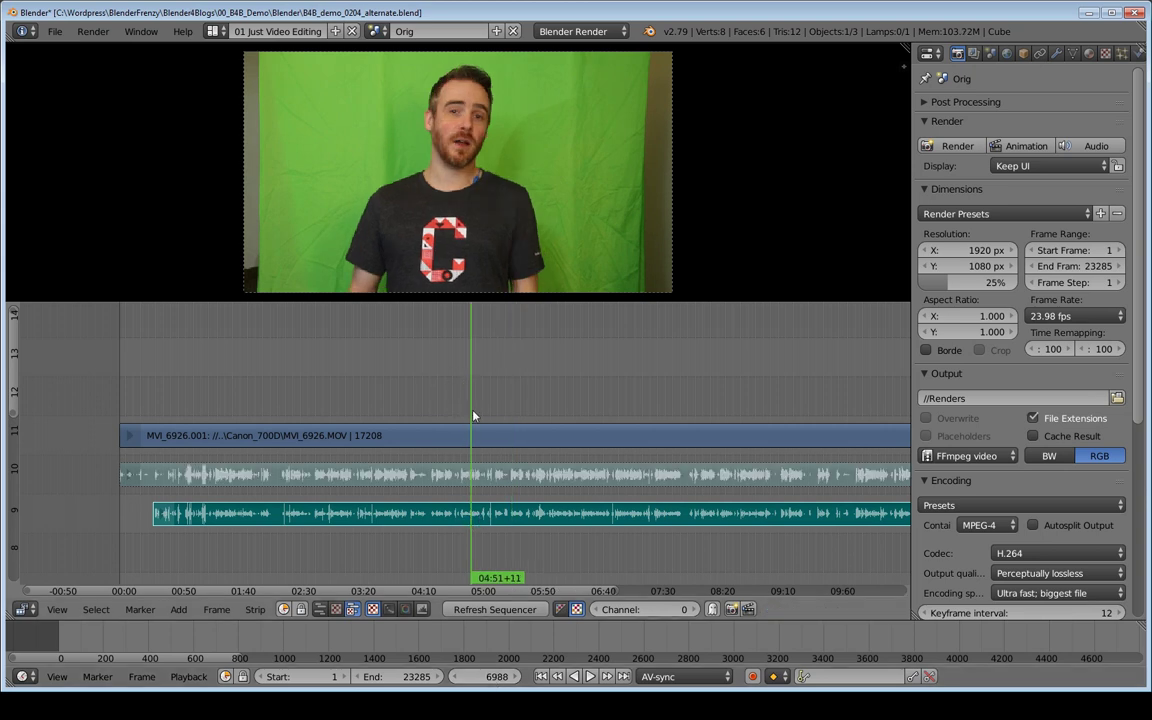
click(376, 31)
click(360, 78)
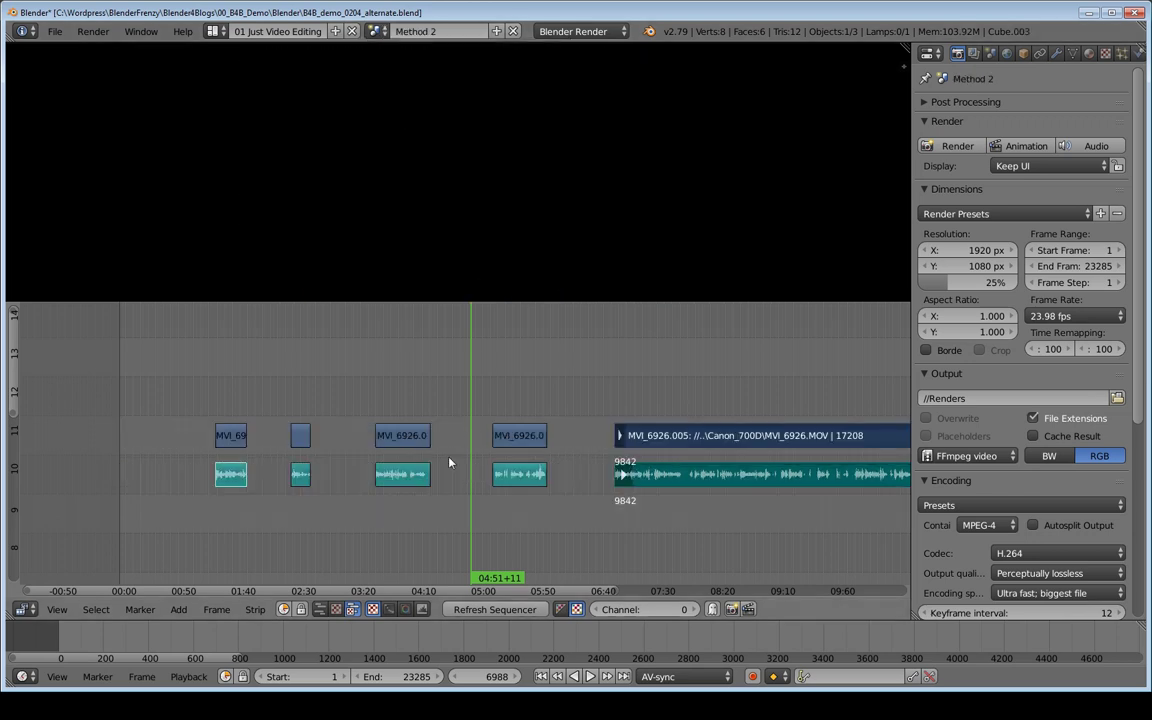
Try extending the start handles of the fourth take's video and audio strips back to frame 6767, and undo the extension
scroll(449, 462, up, 6)
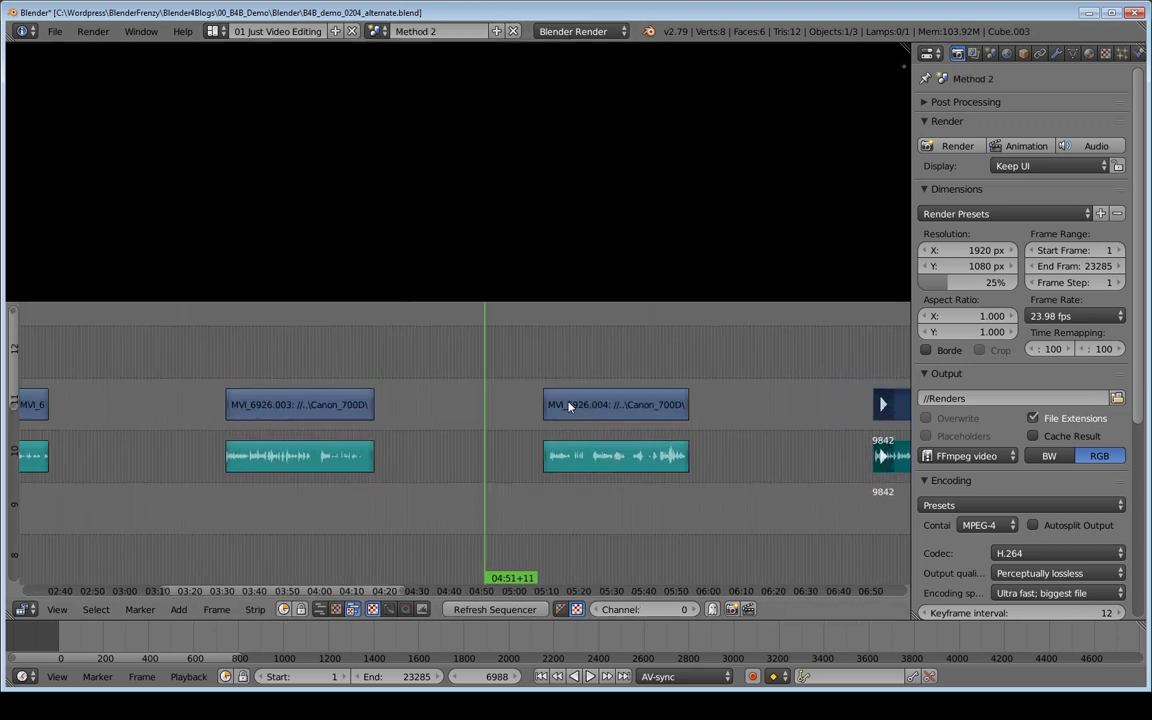
scroll(568, 406, up, 3)
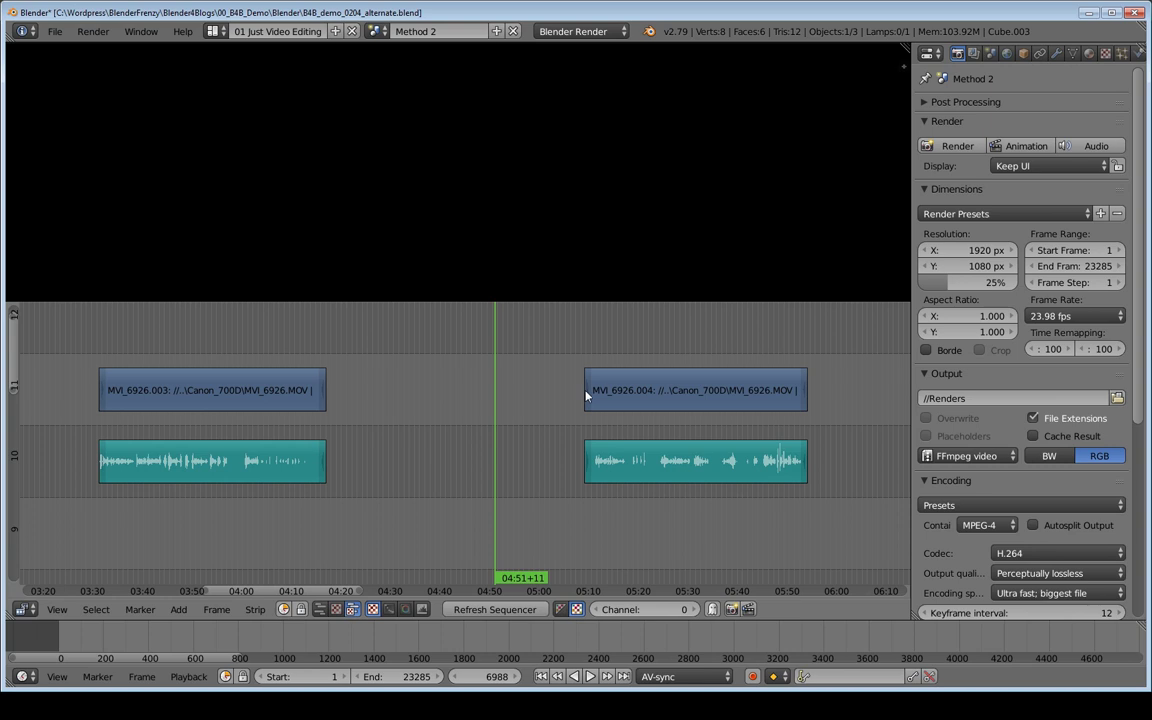
alt+right_click(586, 396)
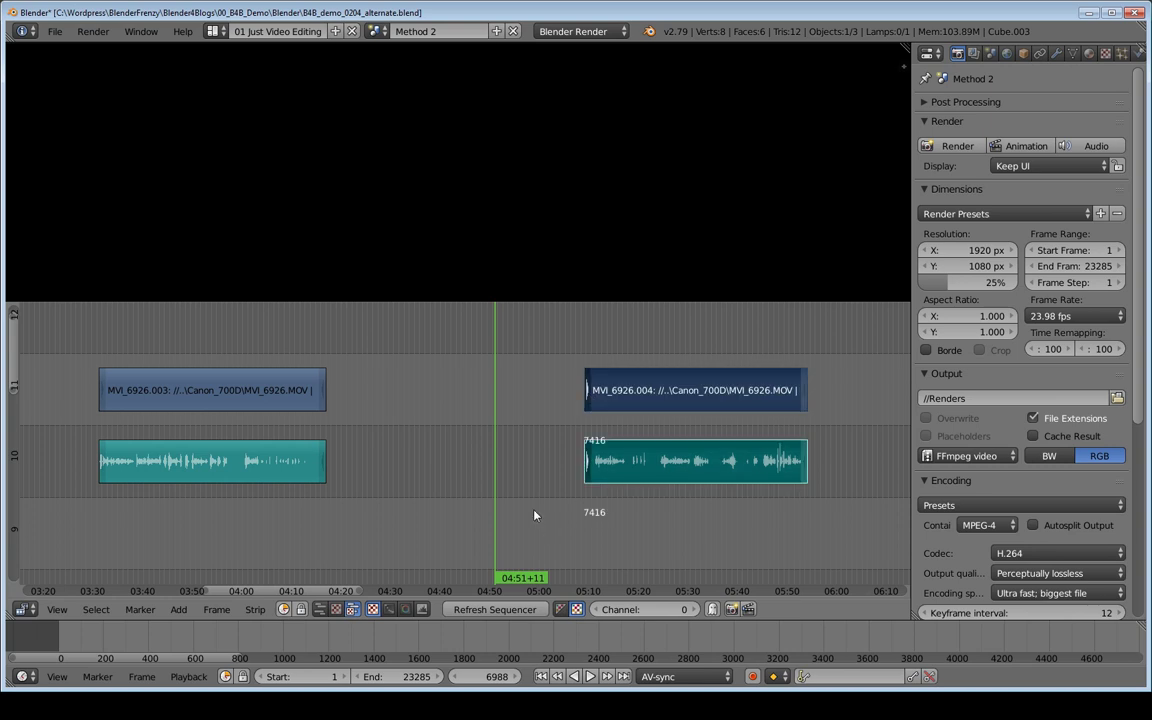
key(g)
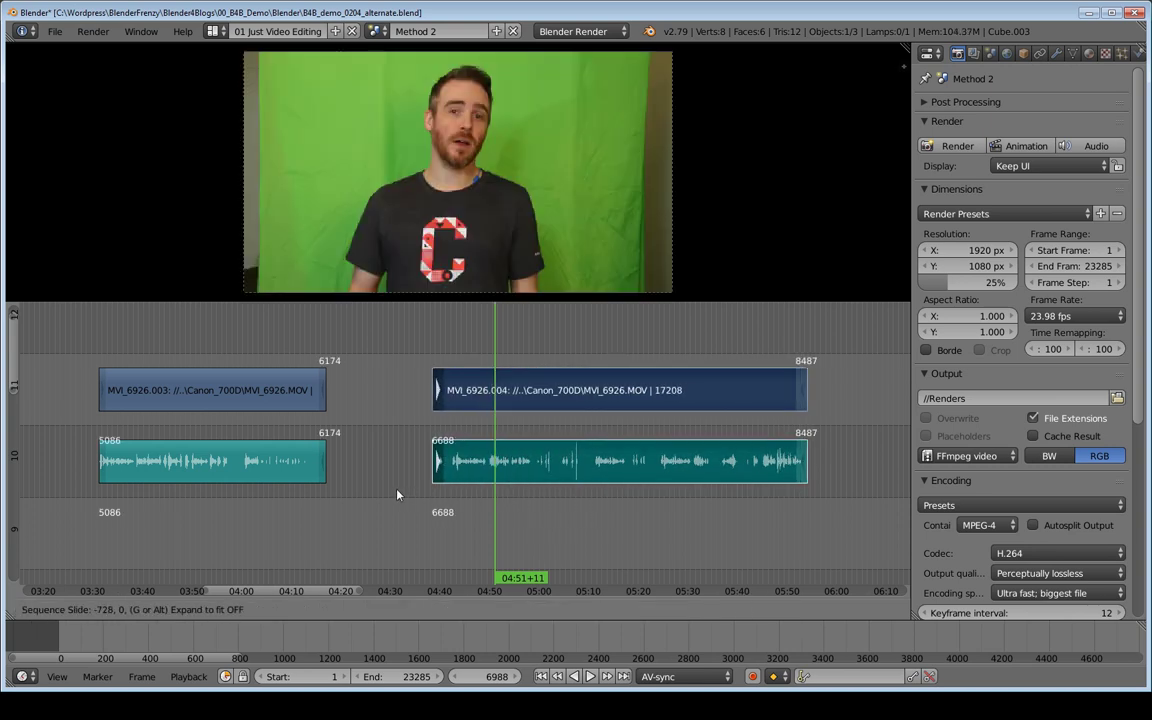
click(414, 489)
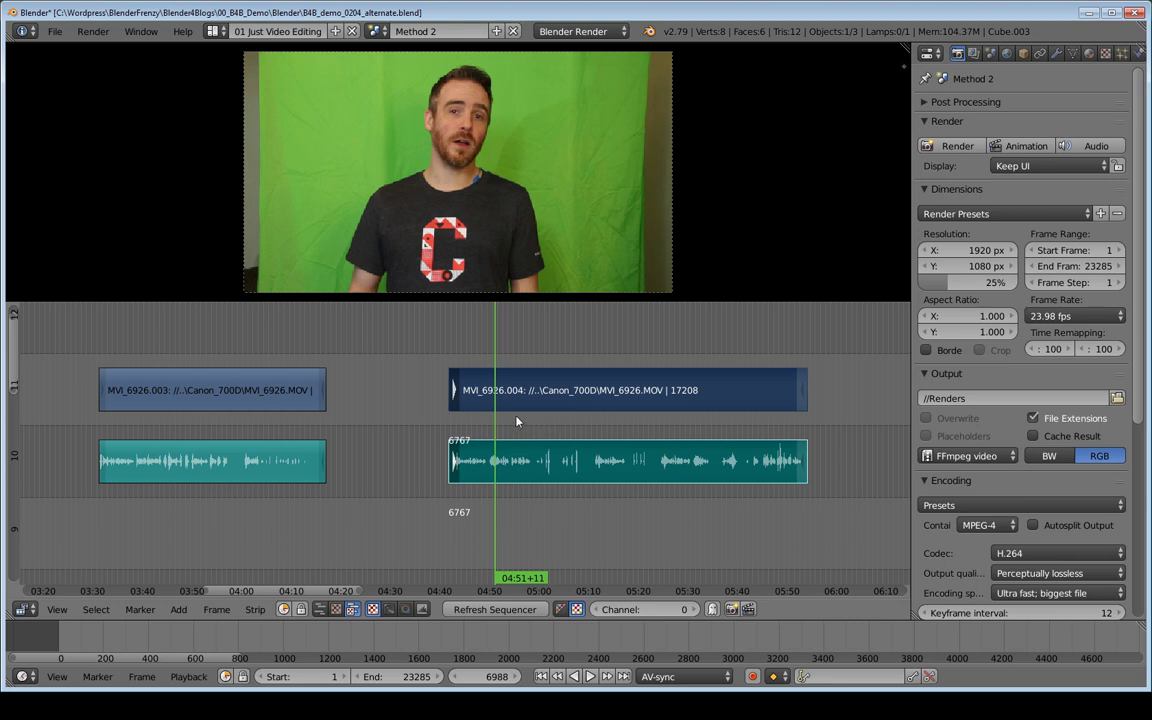
key(ctrl+z)
Duplicate the fourth take's video and audio strips straight up to channels 13 and 12, keeping their timing
ctrl+scroll(516, 421, right, 3)
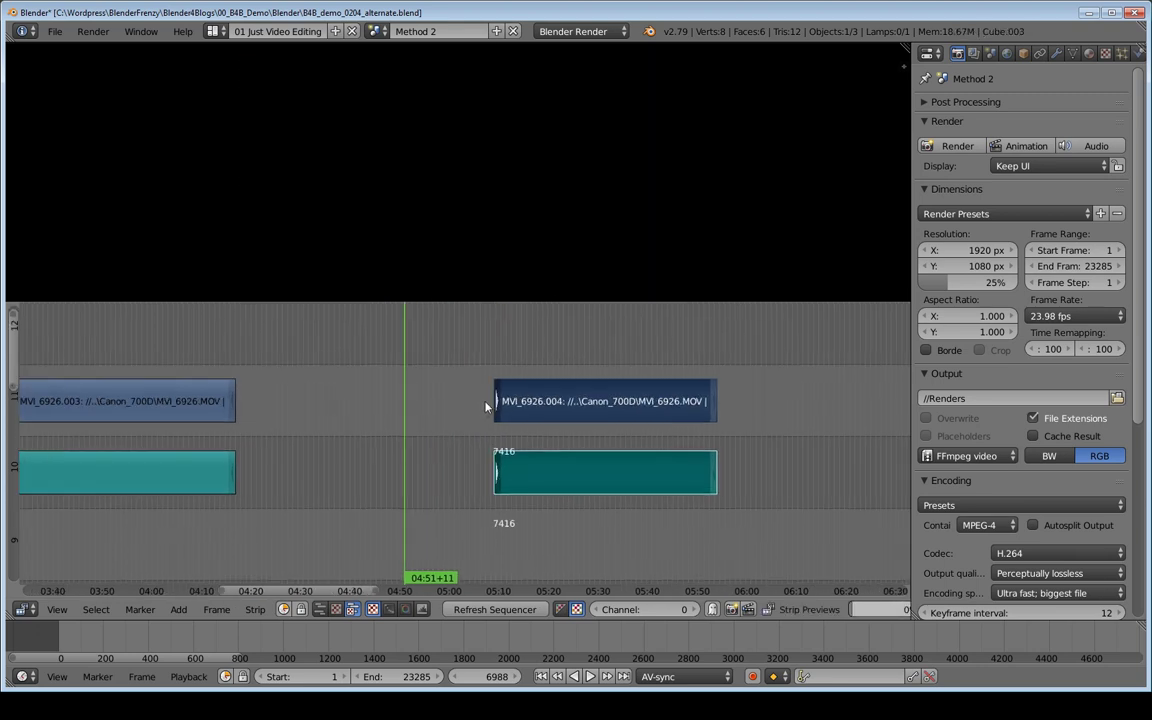
right_click(568, 415)
shift+right_click(581, 474)
key(shift+d)
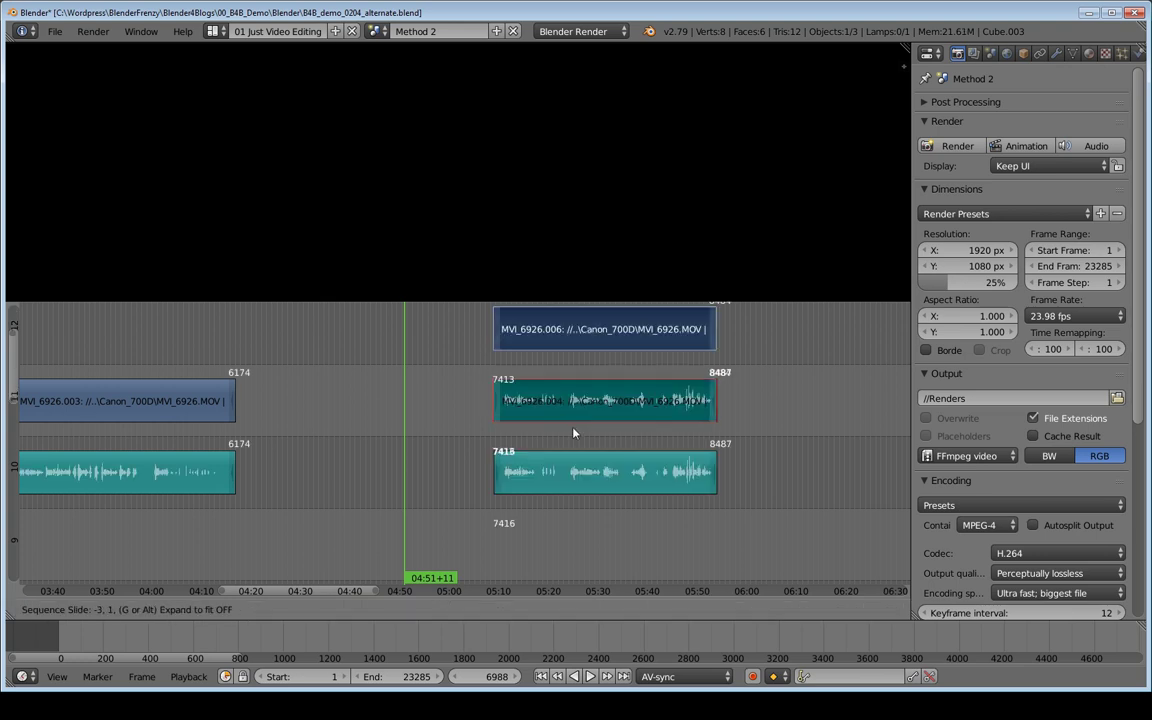
key(y)
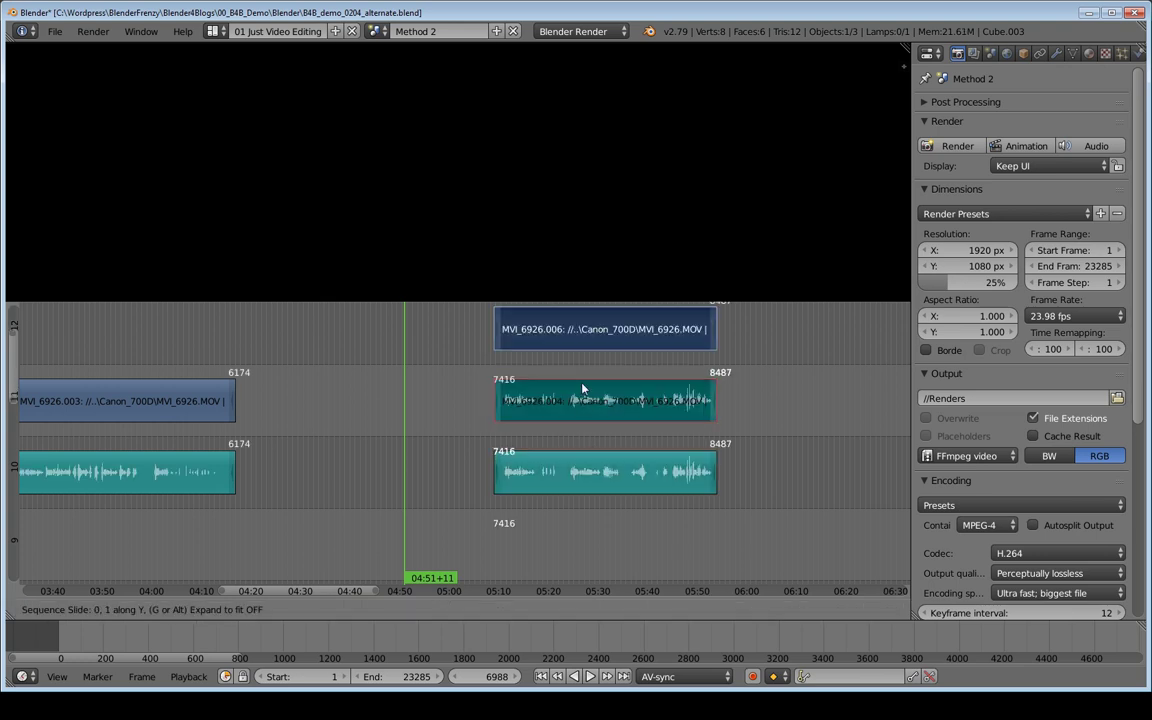
click(583, 350)
key(Home)
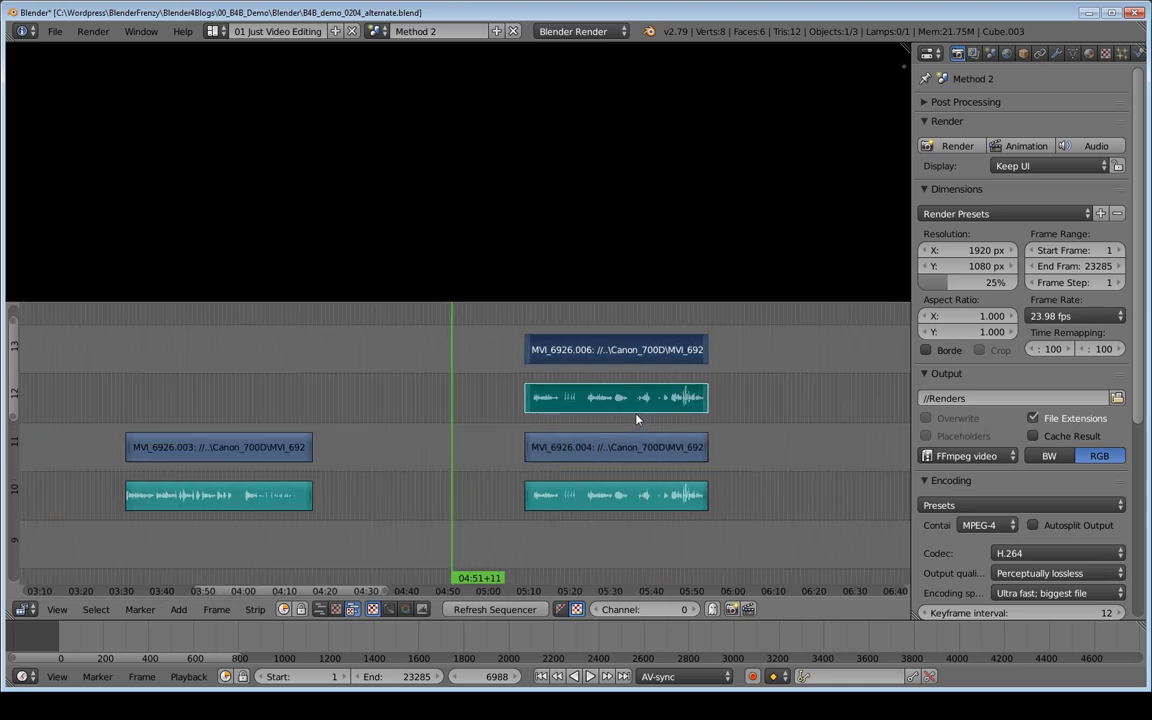
Extend the start handles of the duplicated video and audio strips back to frame 6812
click(527, 355)
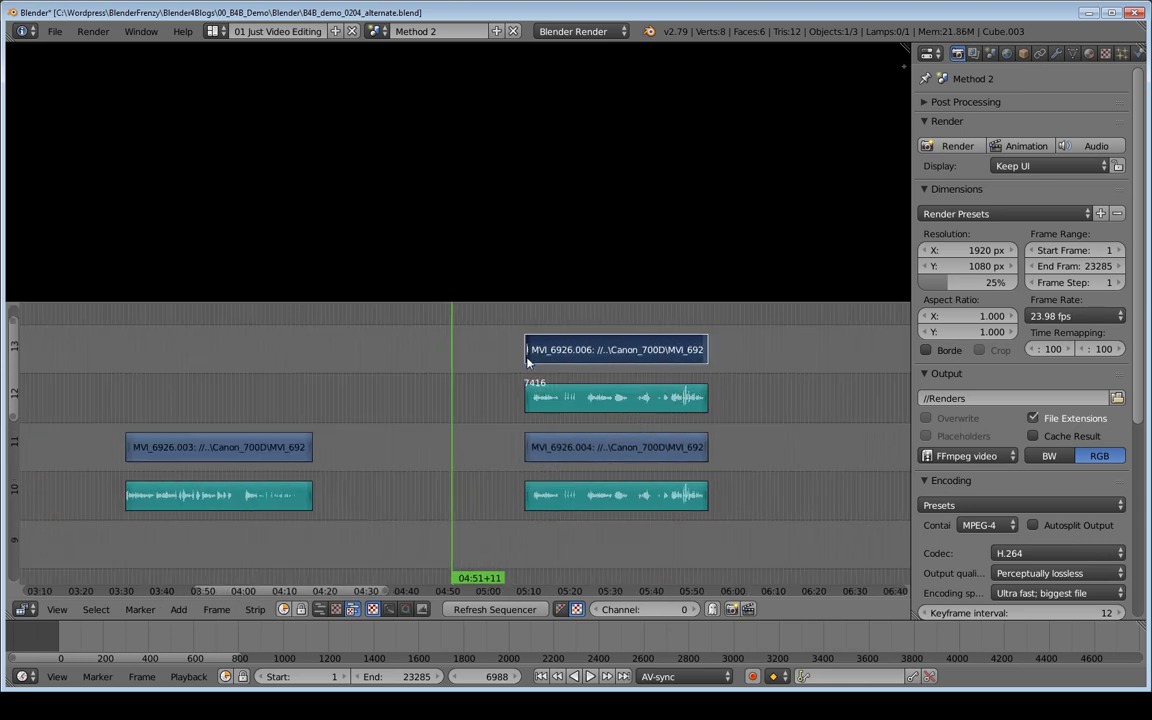
shift+click(524, 404)
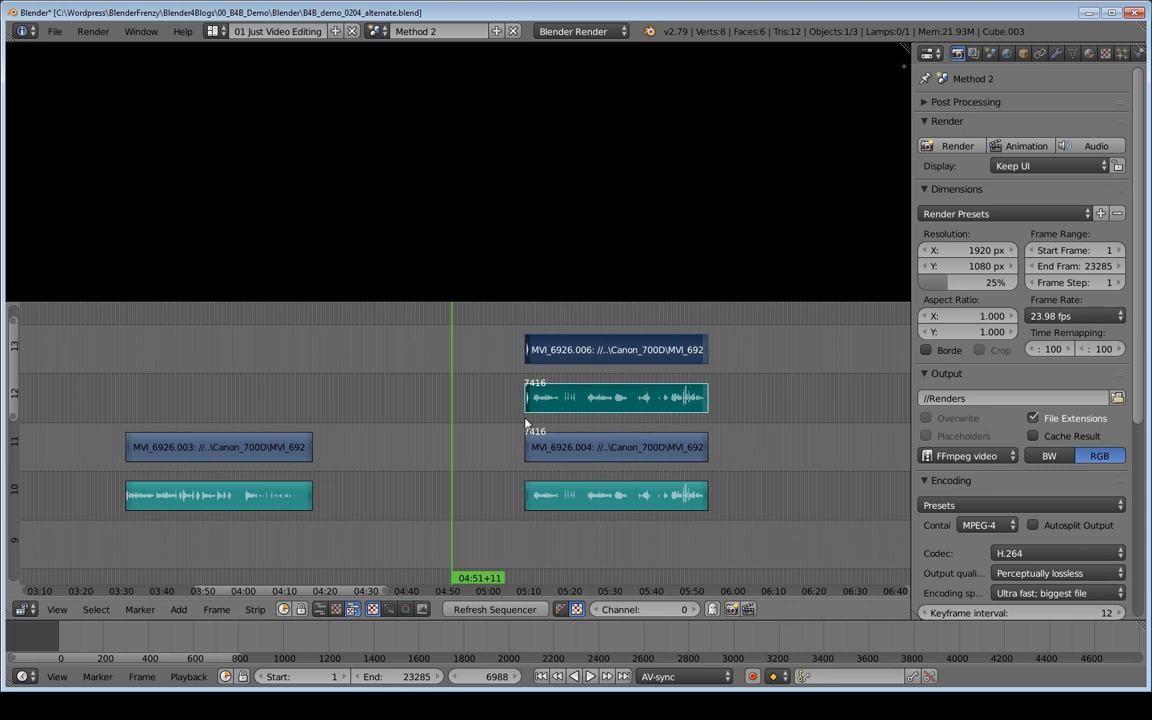
key(g)
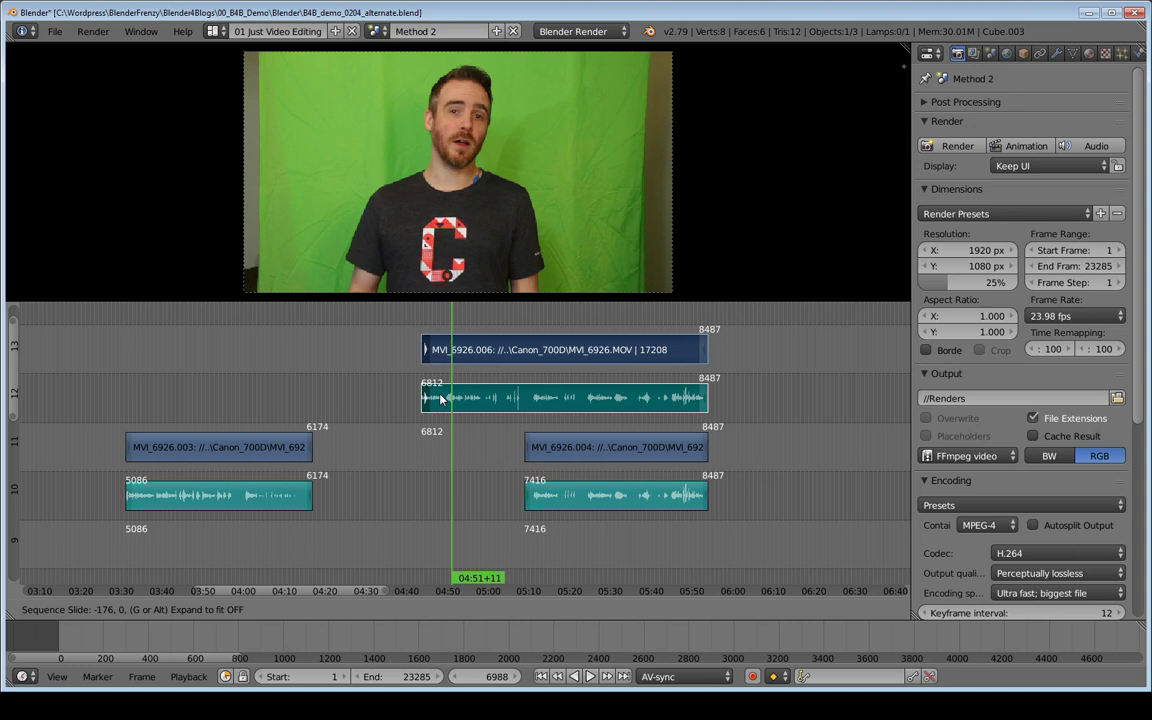
click(440, 398)
Trim the end handles of the duplicated video and audio strips back to frame 7088
right_click(707, 352)
shift+right_click(705, 399)
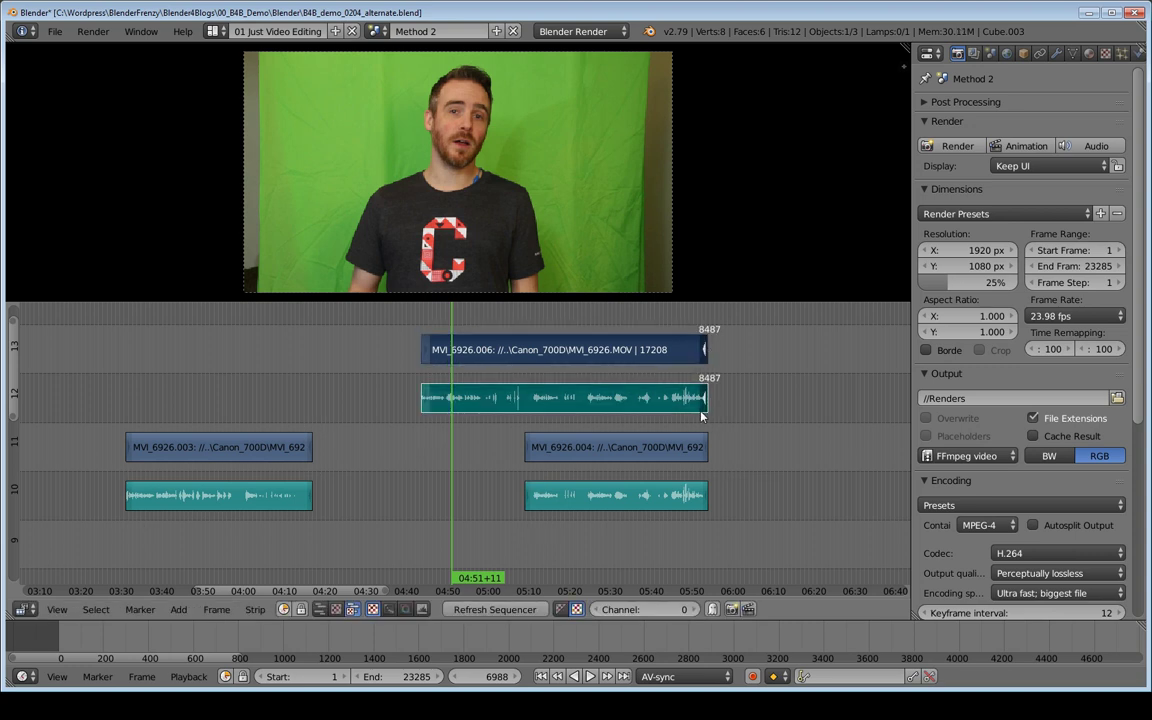
key(g)
click(458, 425)
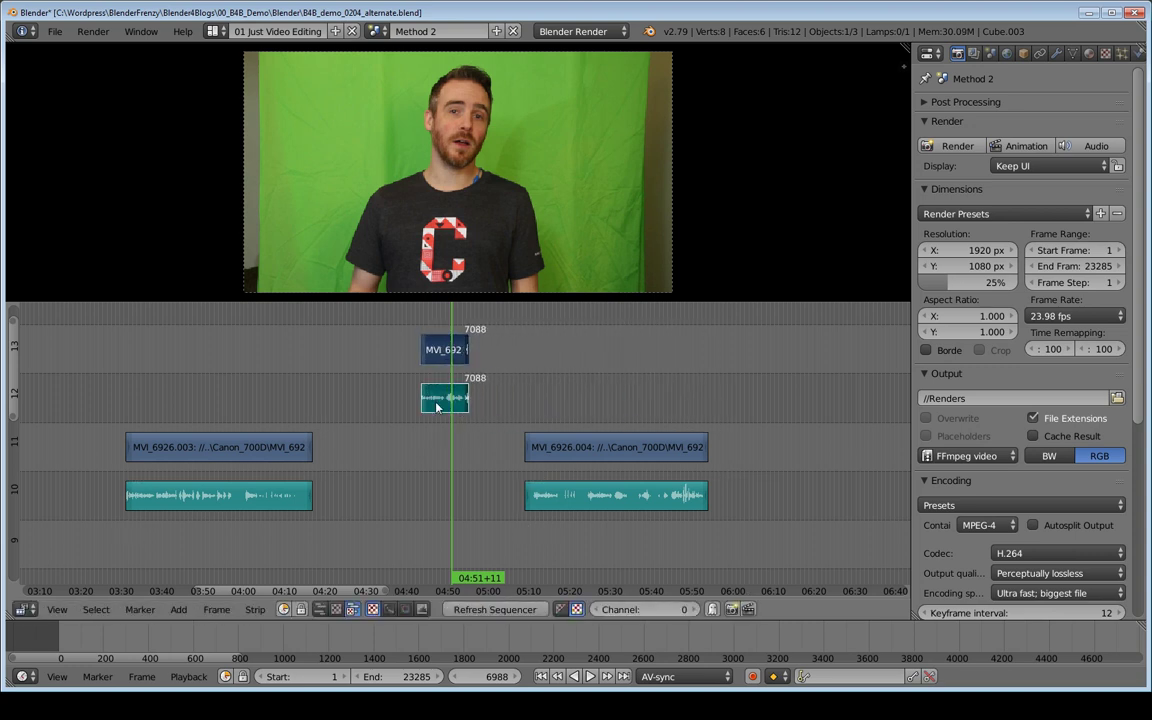
Trim the duplicated strips' start slightly later and move both strips down into the gap on channels 11 and 10
right_click(423, 362)
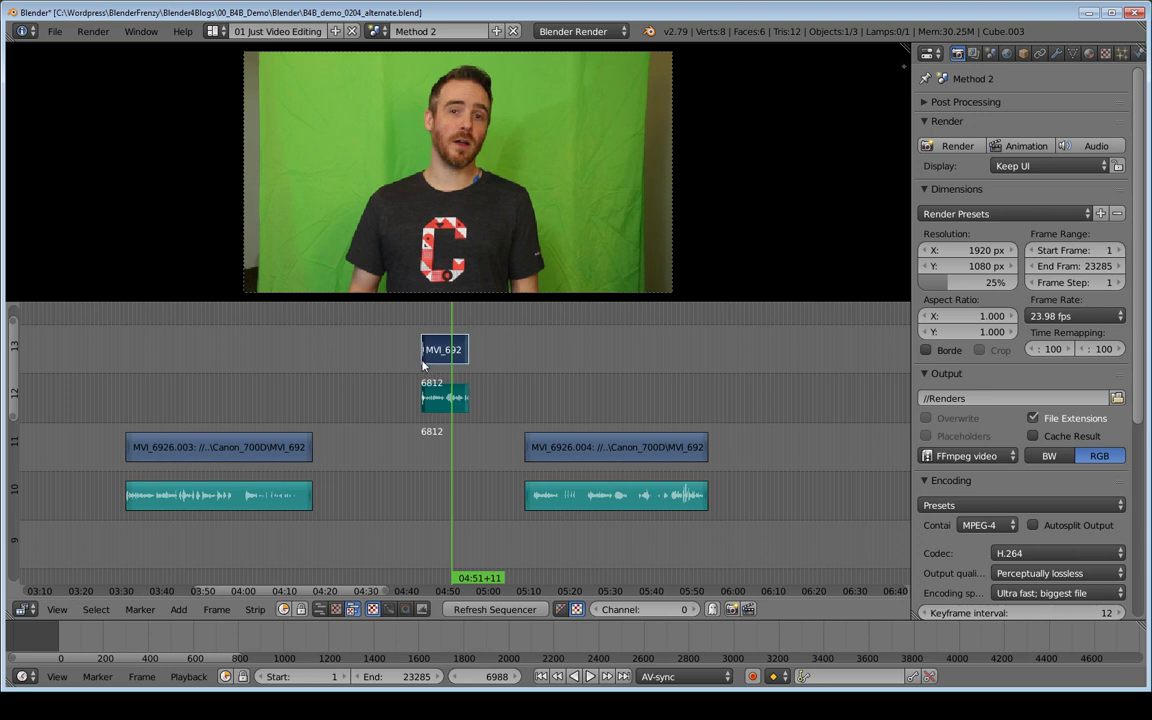
key(g)
click(438, 361)
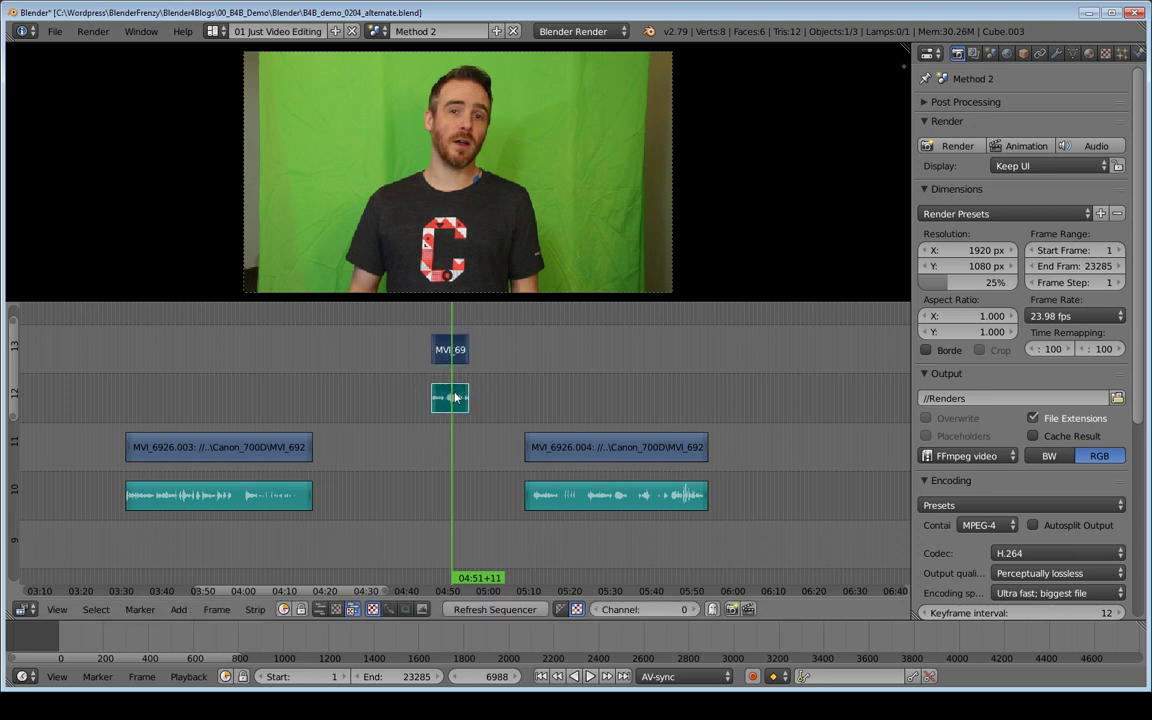
key(g)
click(452, 510)
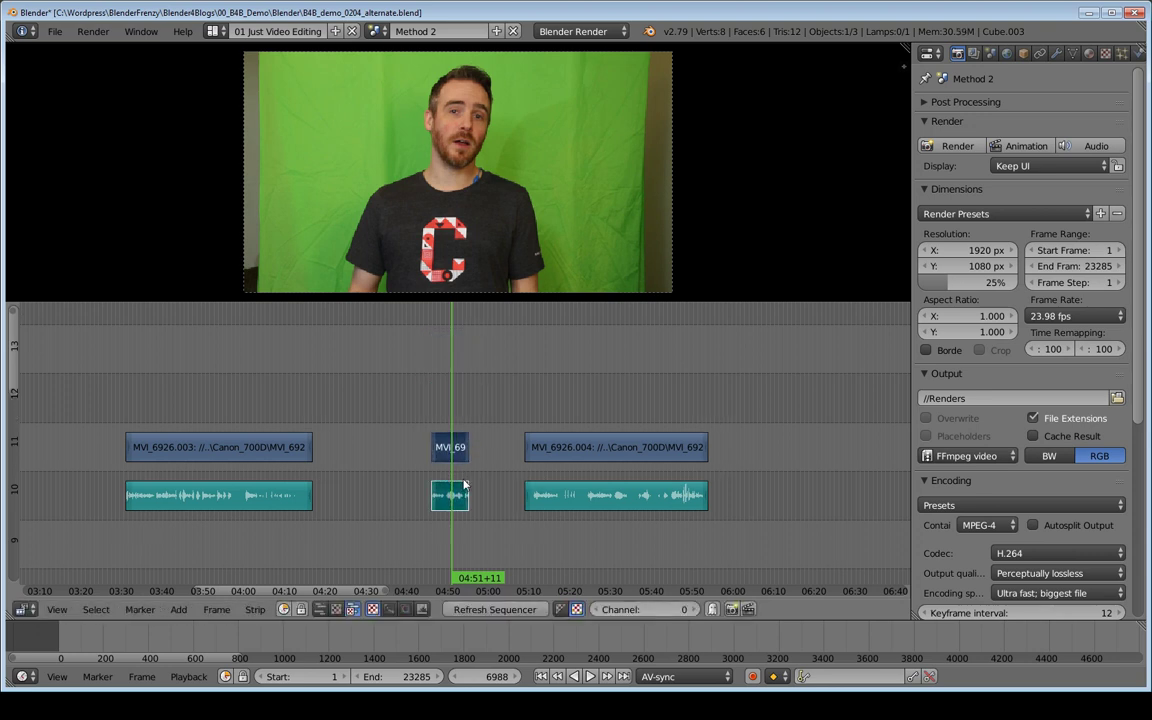
Review the kept takes across the whole sequence and switch to the Orig scene to compare them with the uncut footage
scroll(620, 429, down, 3)
scroll(620, 429, down, 3)
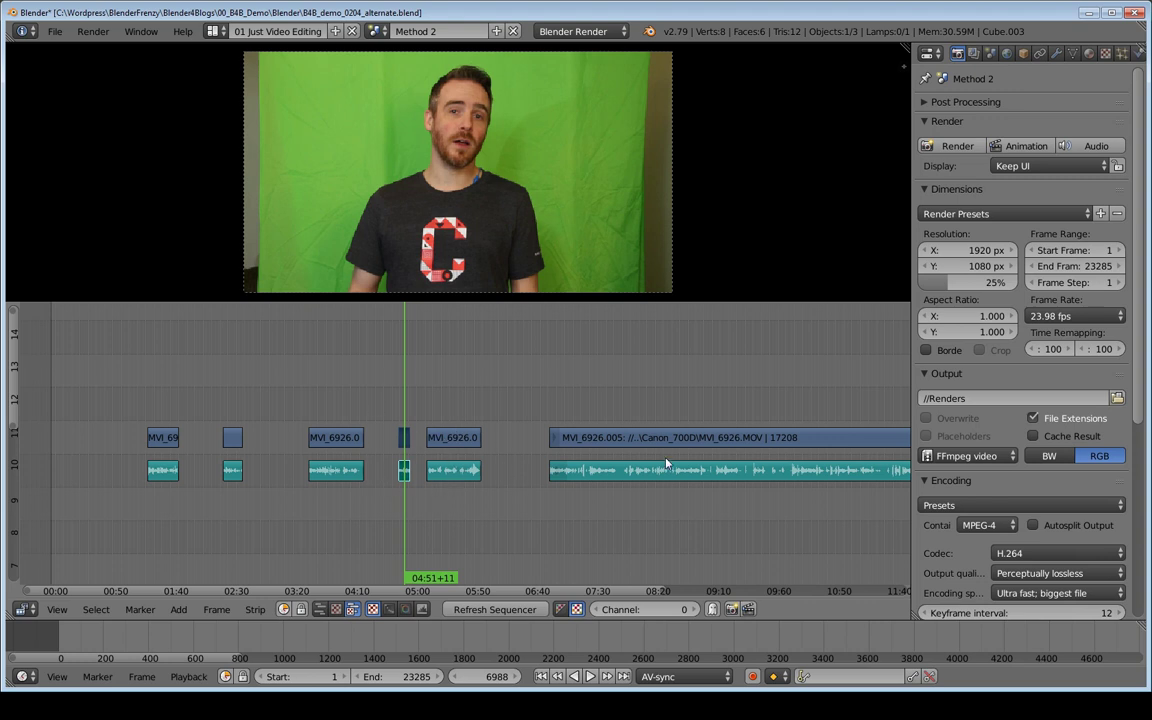
middle_drag(652, 461, 466, 478)
scroll(466, 478, down, 5)
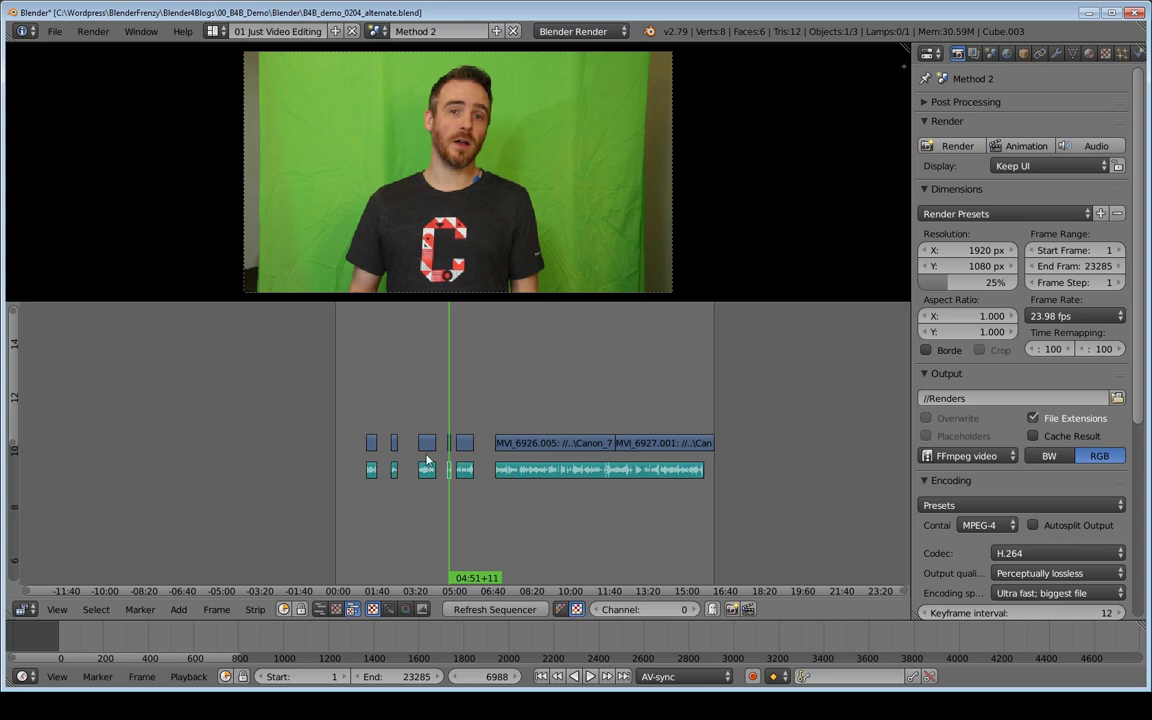
middle_drag(410, 459, 377, 456)
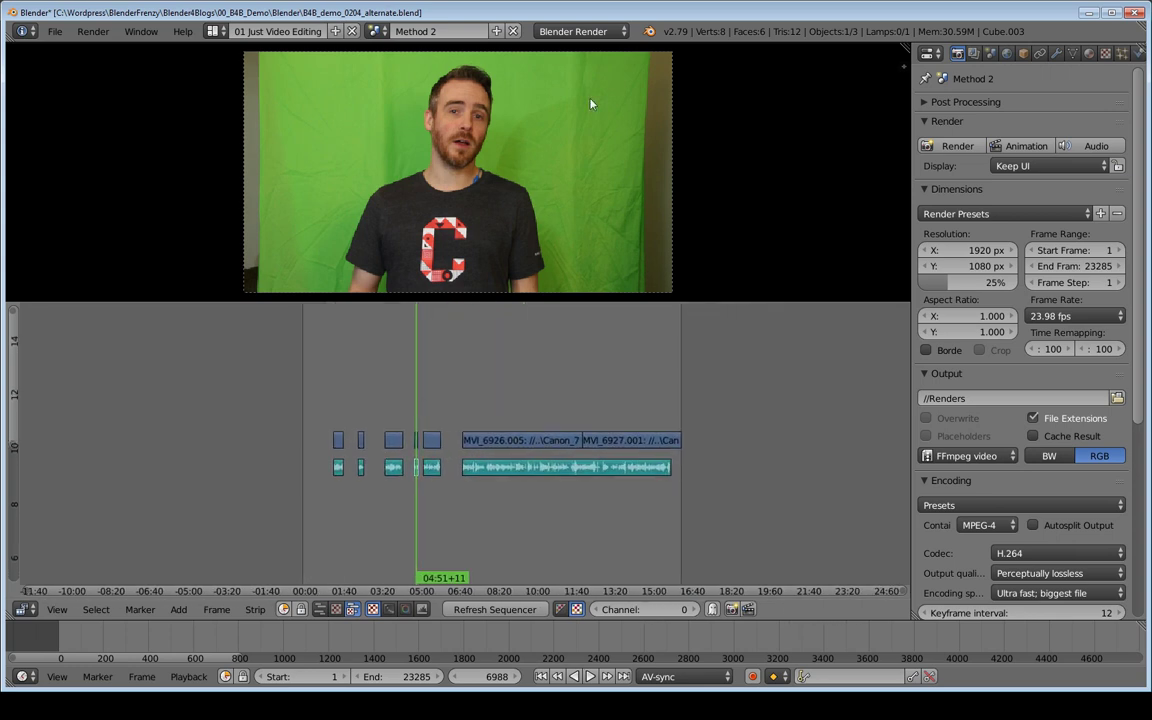
click(376, 31)
click(405, 105)
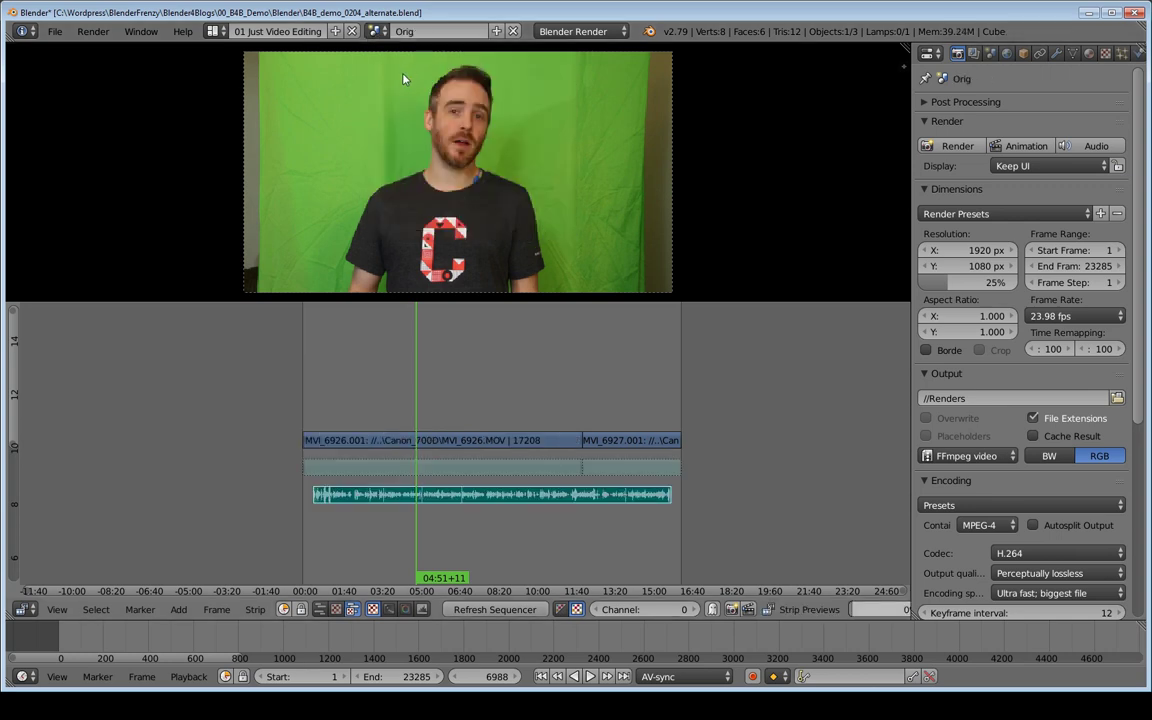
Create a full copy of the Orig scene and name it "Method 3"
click(496, 31)
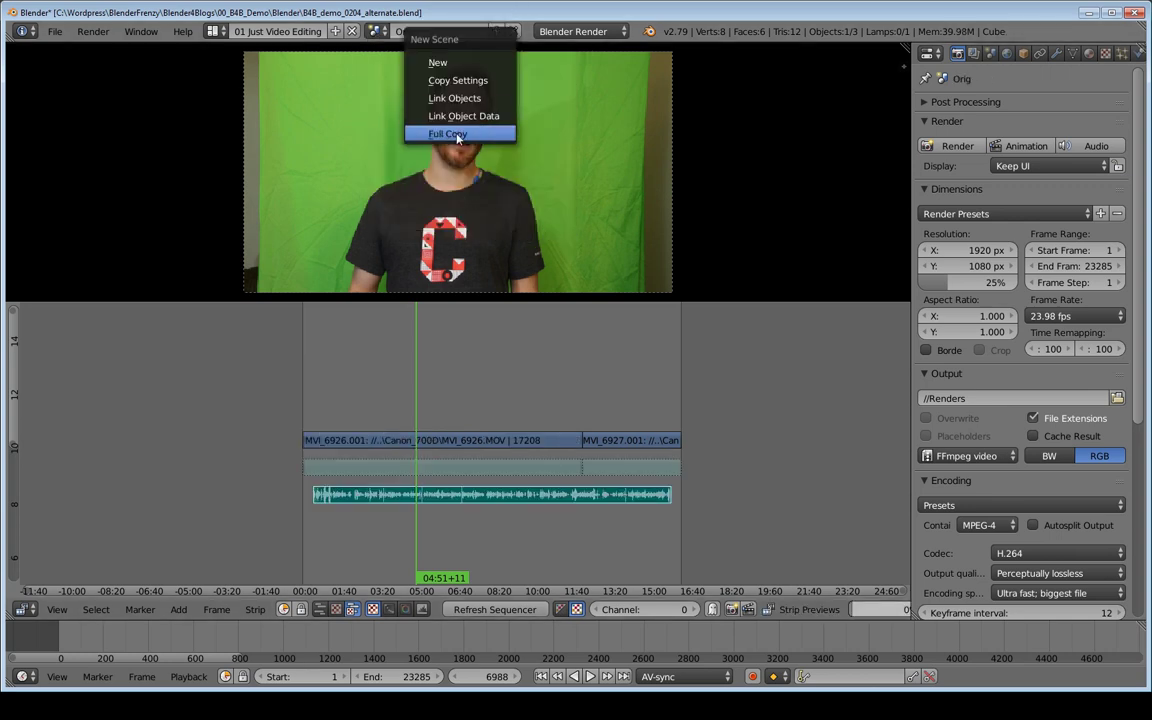
click(457, 134)
double_click(432, 31)
text(M)
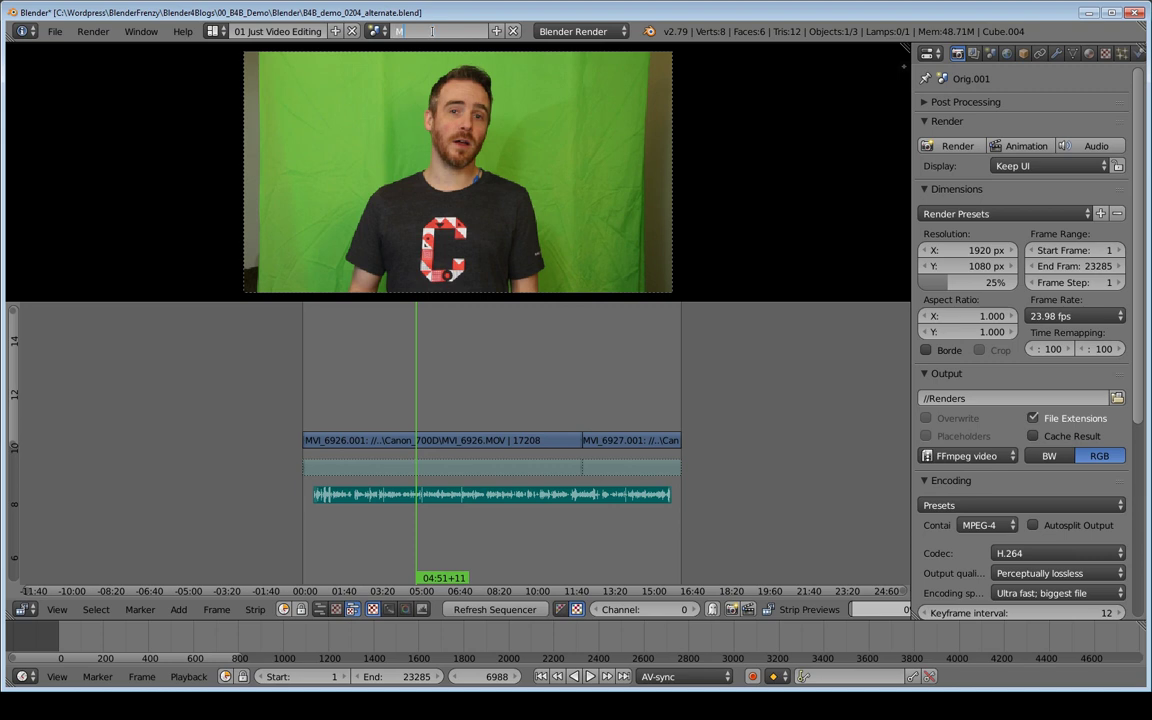
text(ethod 3)
key(Return)
Delete the muted camera audio strips and move the separate audio strip up to channel 10, directly below the video
right_click(608, 472)
key(x)
click(606, 474)
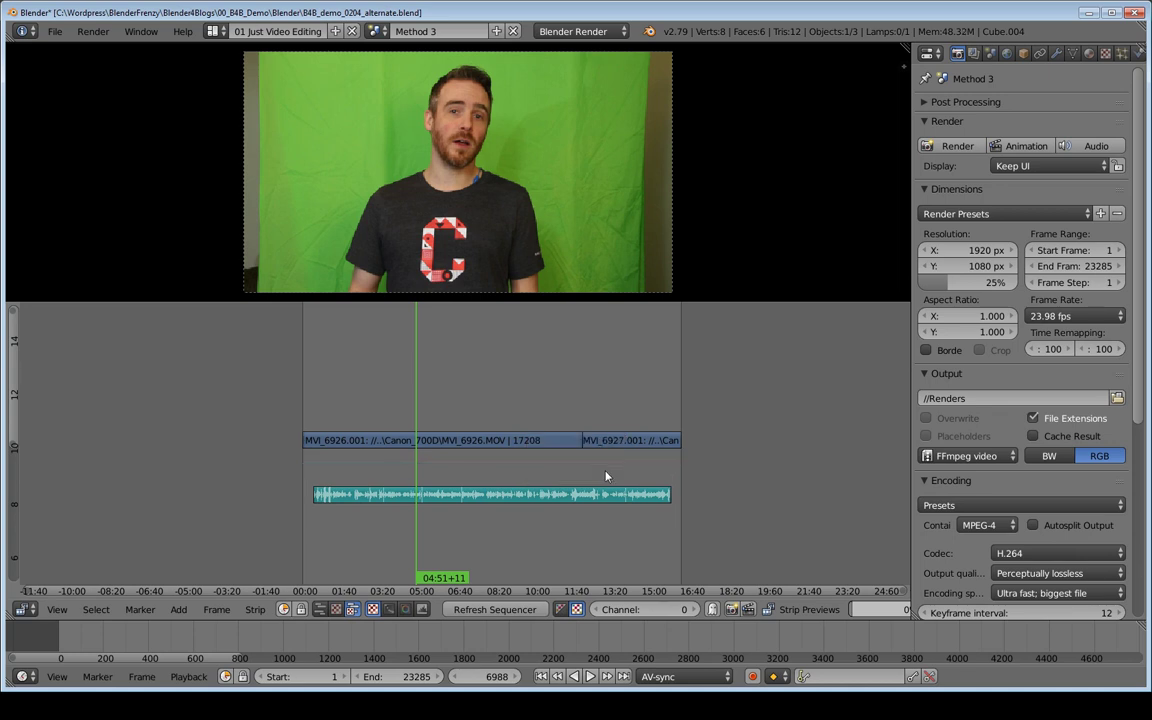
key(g)
key(y)
click(516, 472)
Play to find the first usable take and trim the start handles of the first video strip and the audio strip to frame 1899
middle_drag(439, 420, 448, 412)
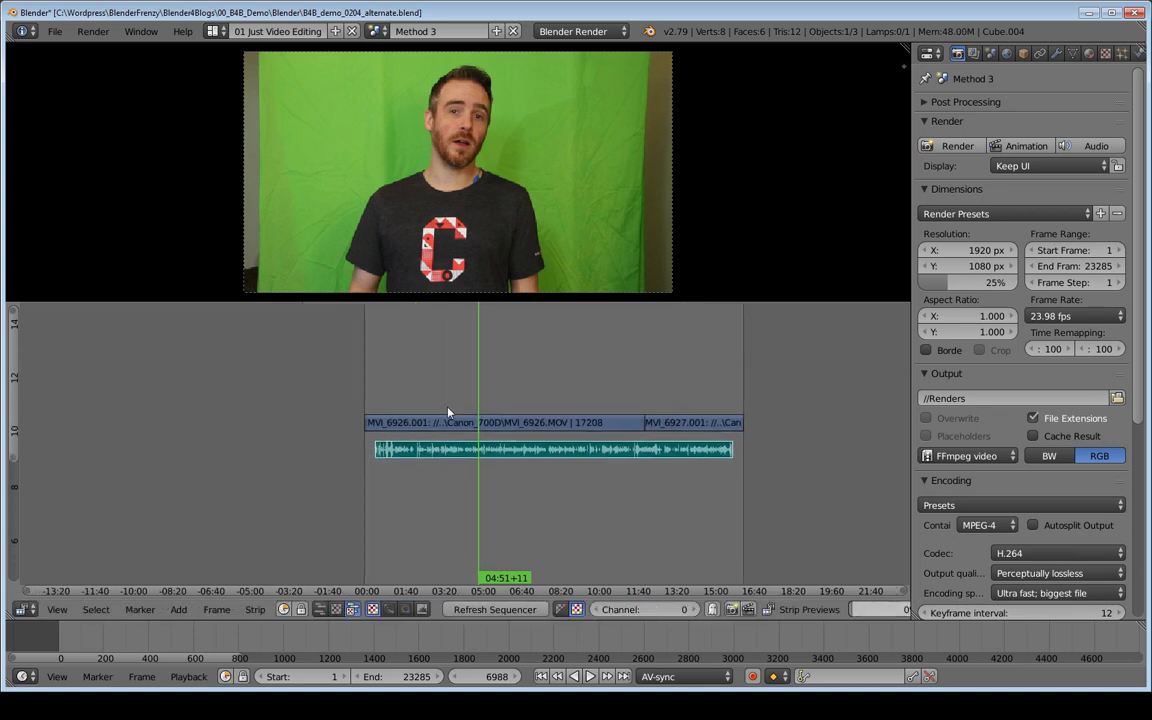
middle_drag(347, 410, 239, 409)
key(shift+b)
drag(247, 406, 375, 482)
click(489, 434)
key(alt+a)
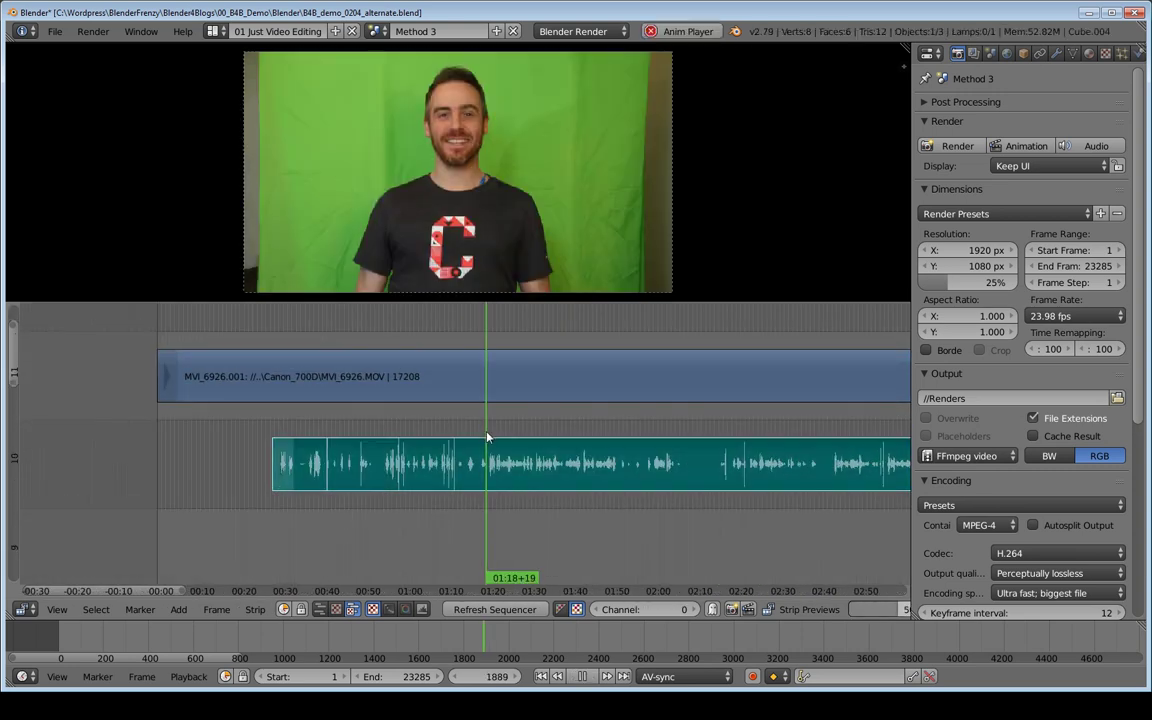
key(Escape)
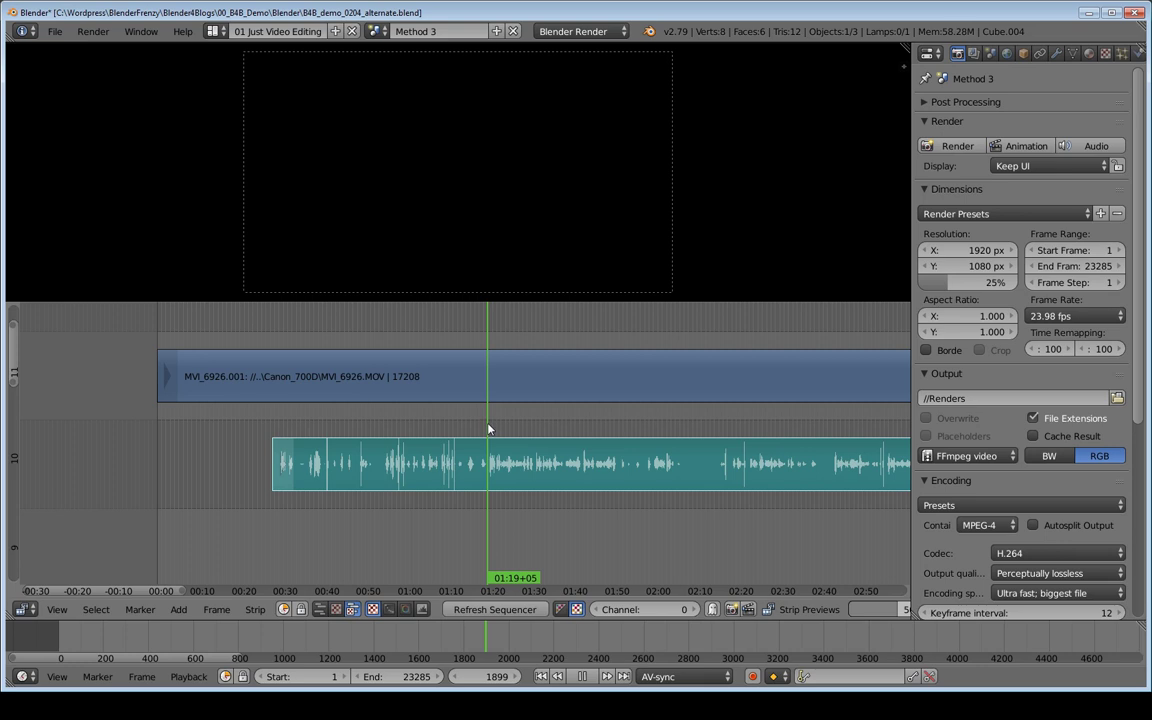
click(181, 385)
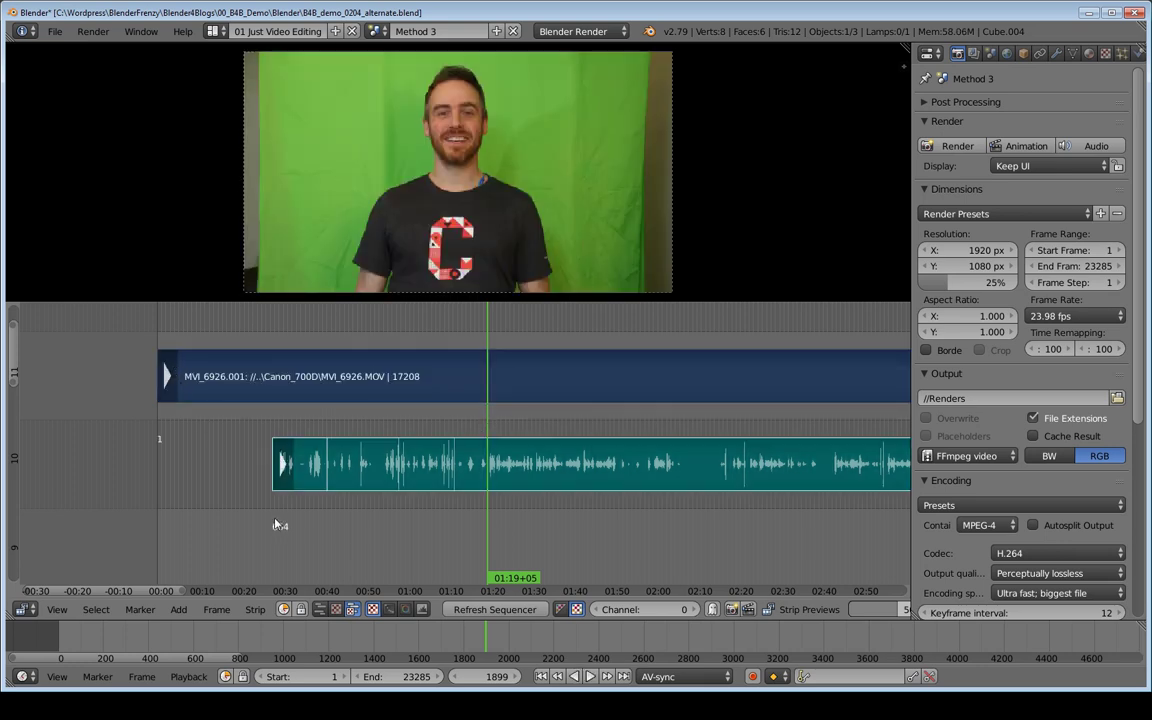
key(shift+s)
scroll(658, 432, down, 8)
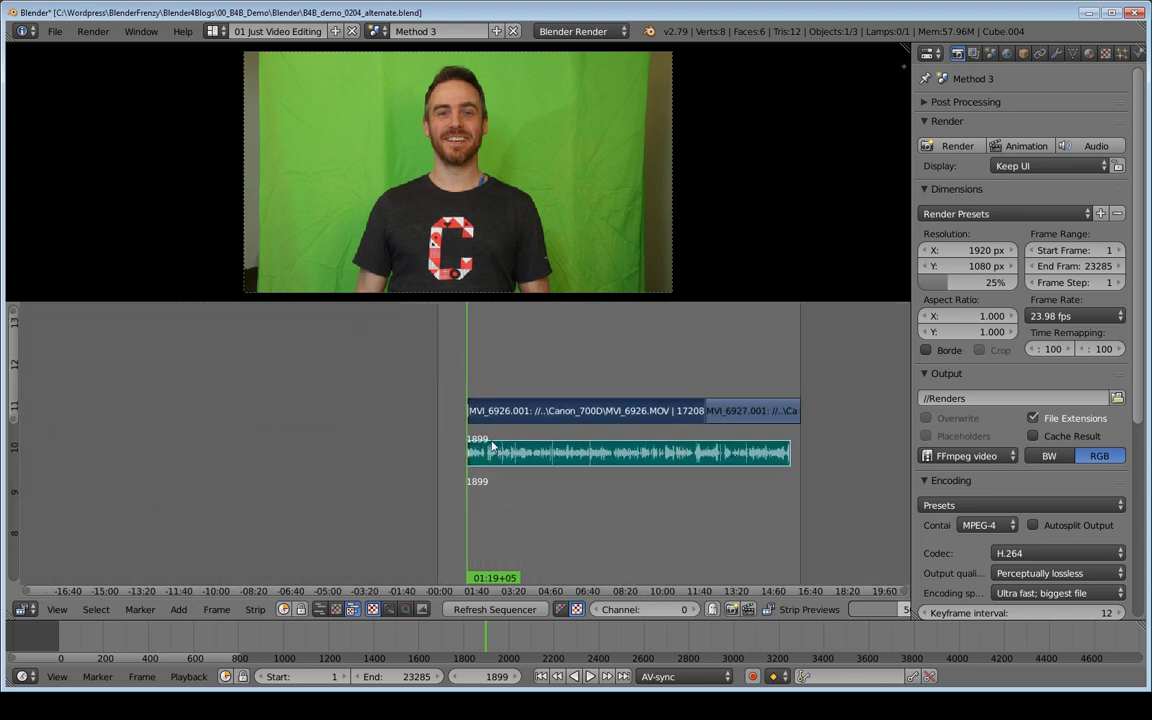
Snap the trimmed video and audio strips to frame 1, and slide the MVI_6927 strip back against the first clip's end
right_click(565, 411)
shift+right_click(600, 452)
key(shift+Left)
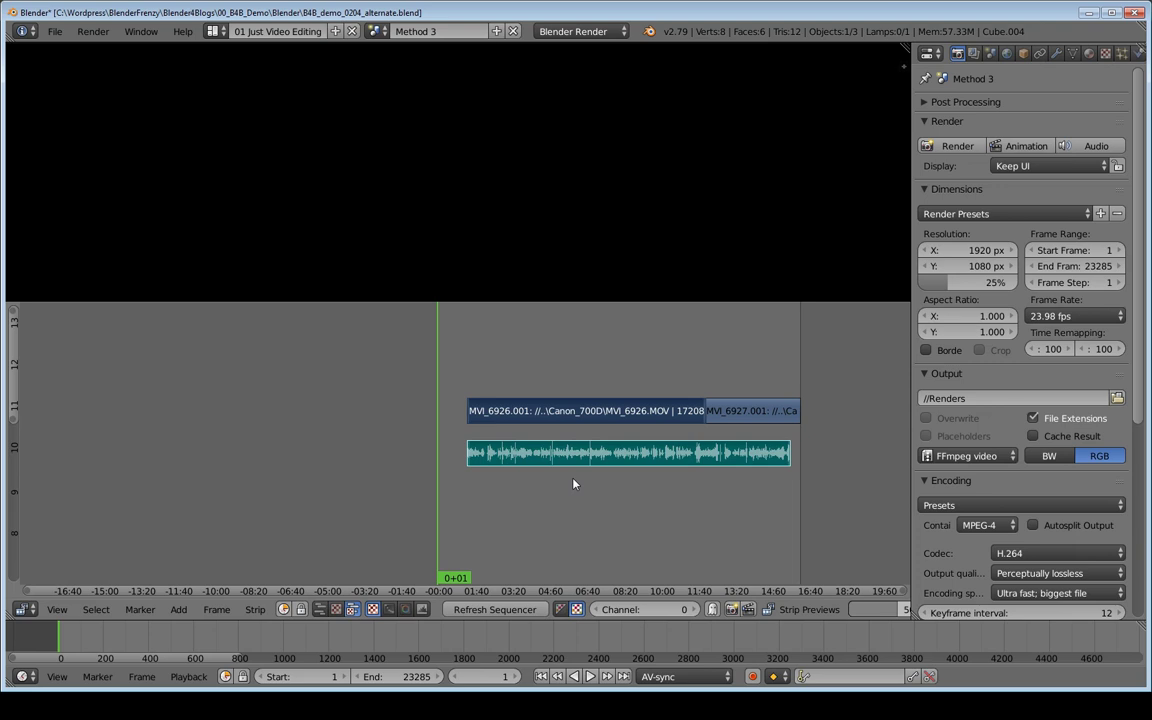
key(shift+s)
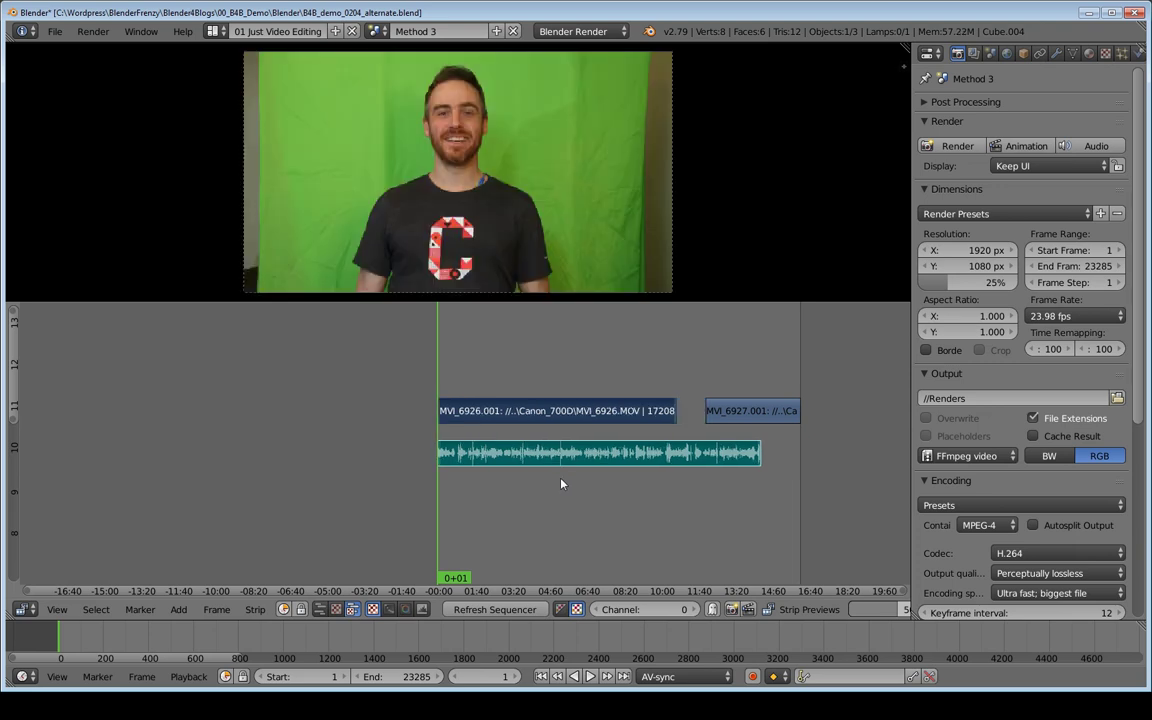
right_click(746, 412)
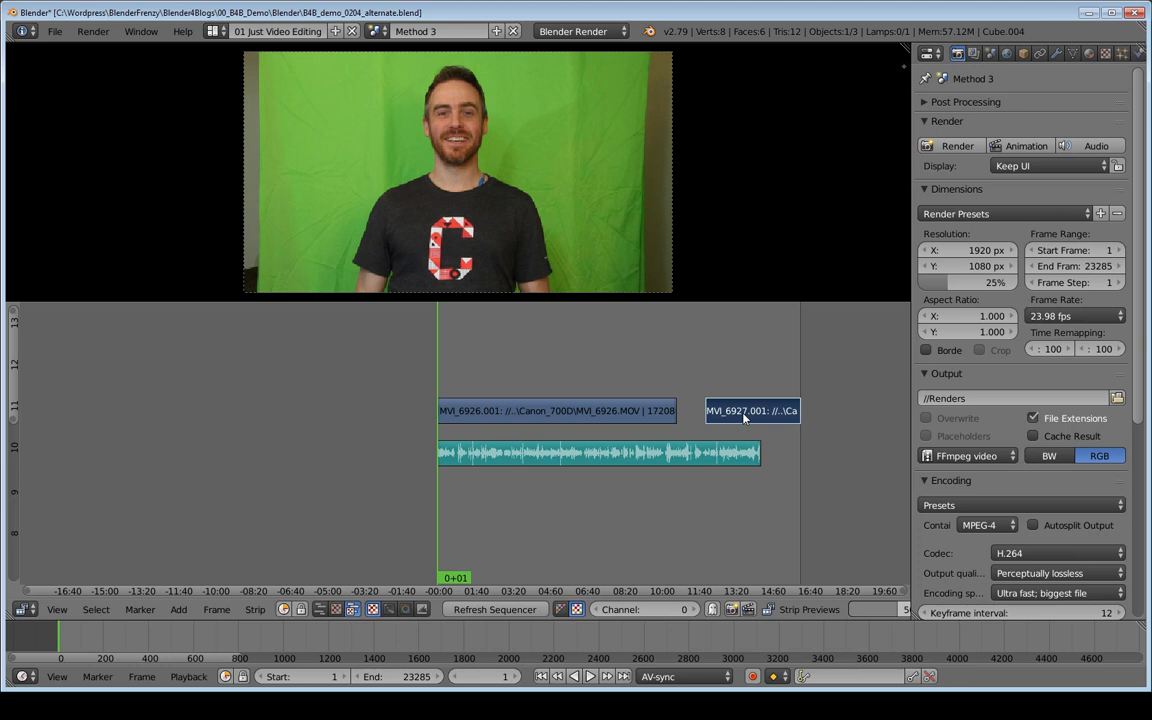
key(g)
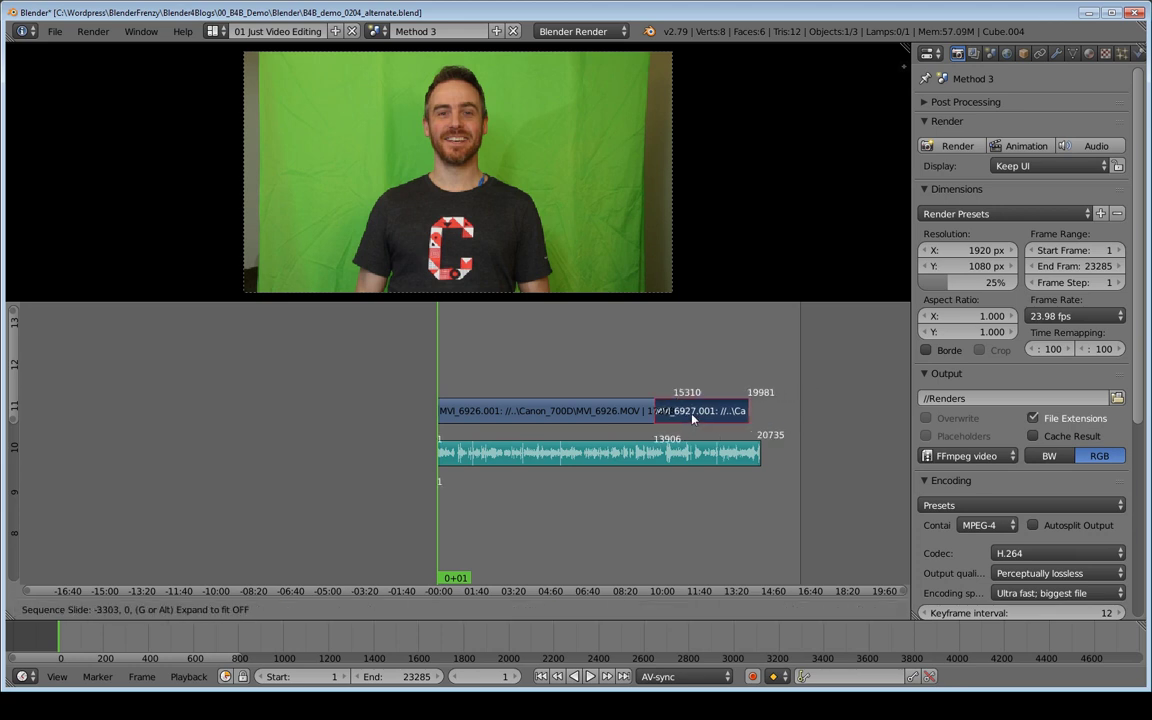
click(692, 418)
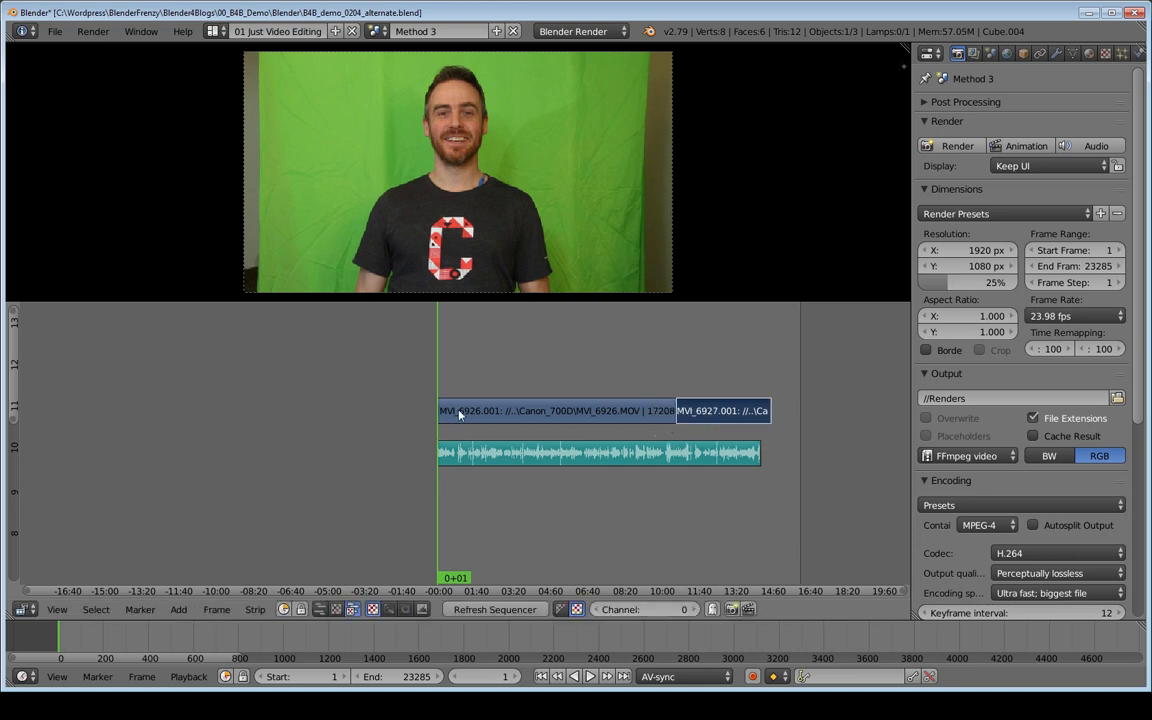
Select the start handles of the MVI_6926 video strip and the audio strip at frame 1
key(shift+b)
drag(419, 391, 501, 499)
middle_drag(540, 476, 630, 470)
middle_drag(398, 467, 440, 463)
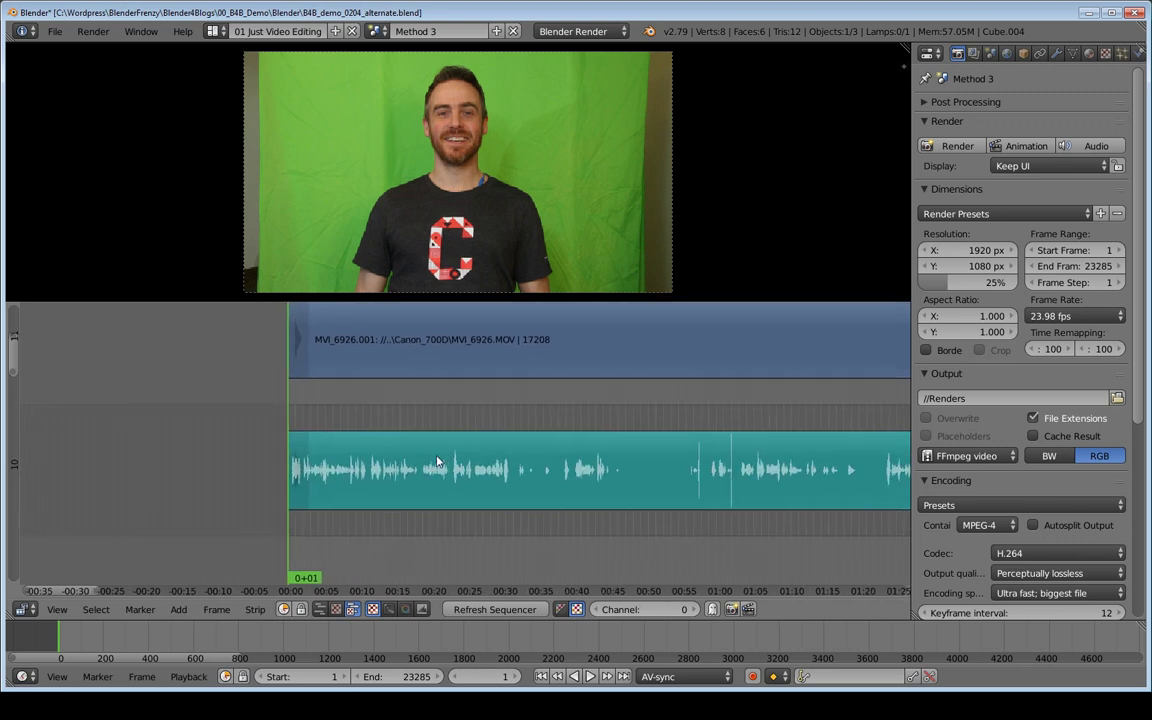
middle_drag(316, 414, 311, 451)
right_click(295, 396)
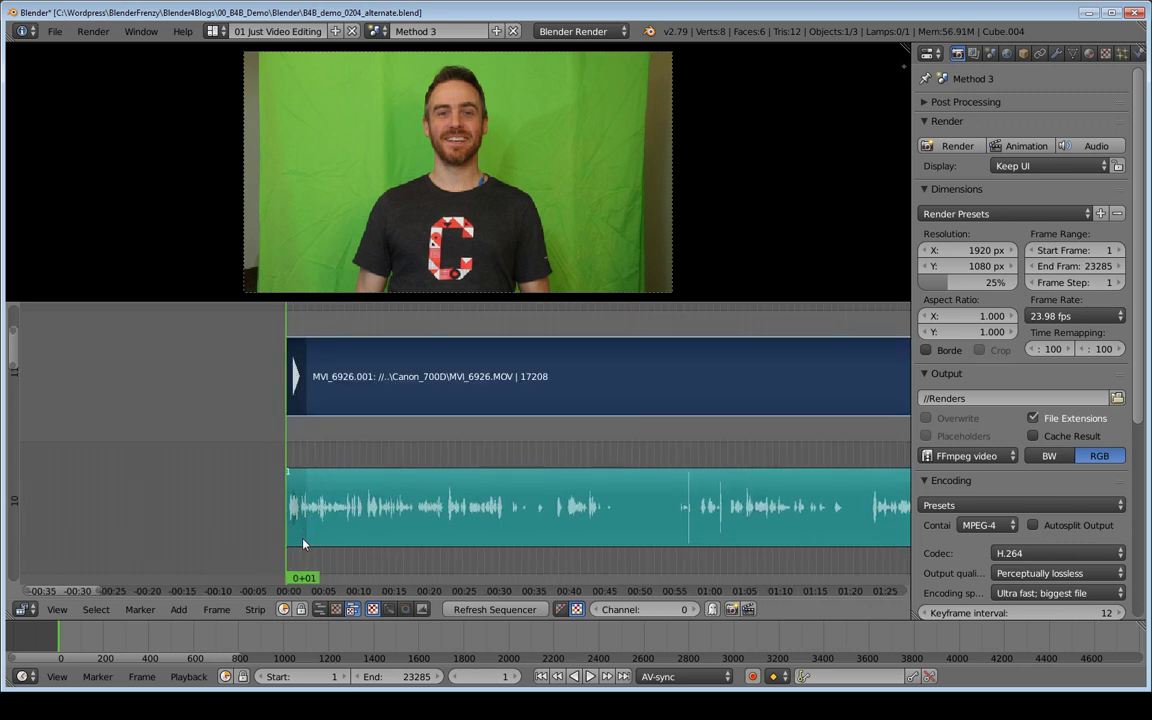
shift+right_click(301, 530)
middle_drag(427, 431, 395, 433)
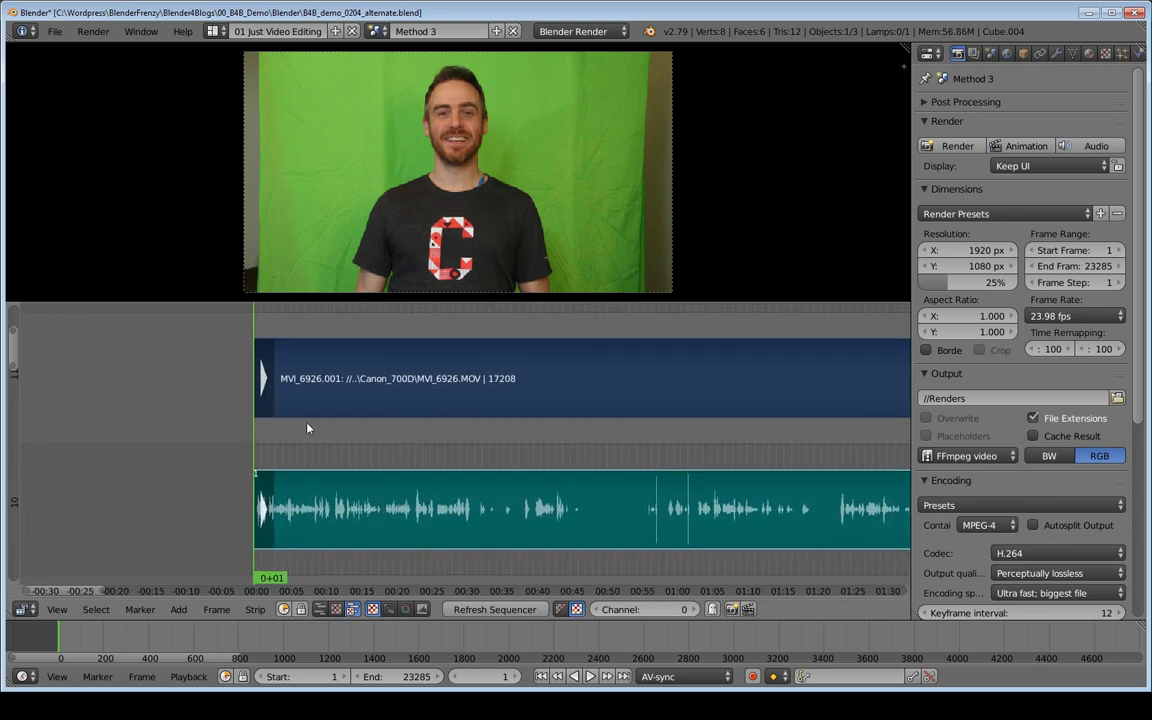
Play to the end of the first good take and cut the video and audio strips at frame 619
click(411, 450)
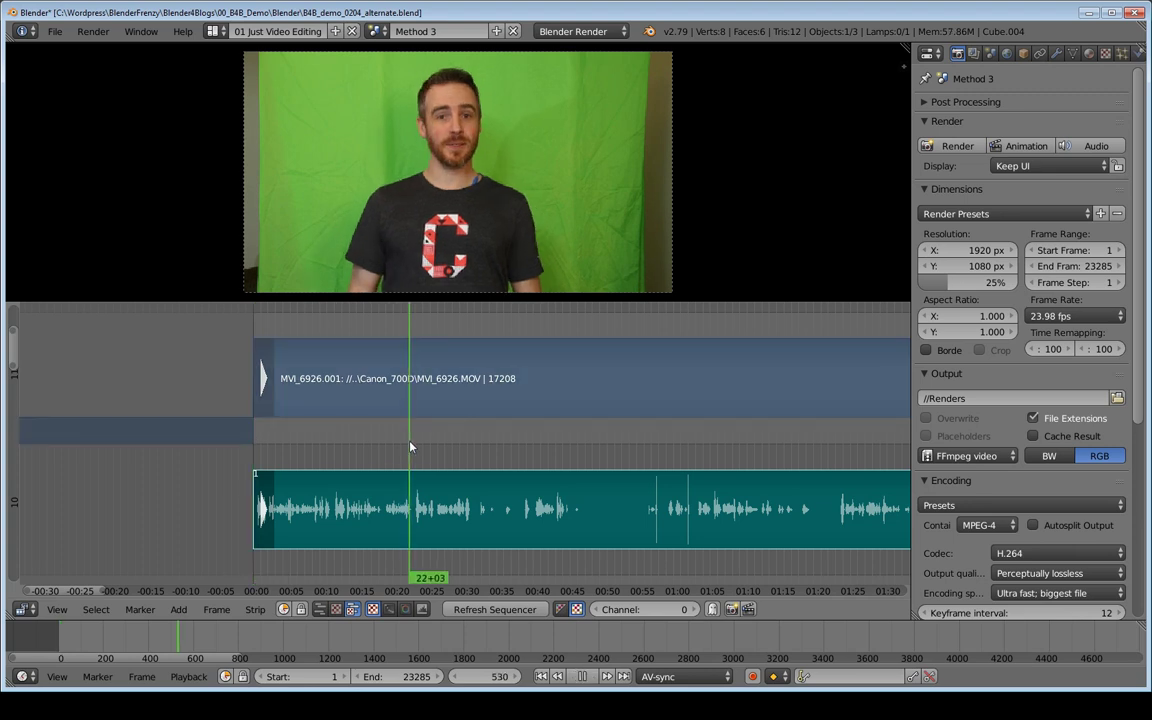
key(alt+a)
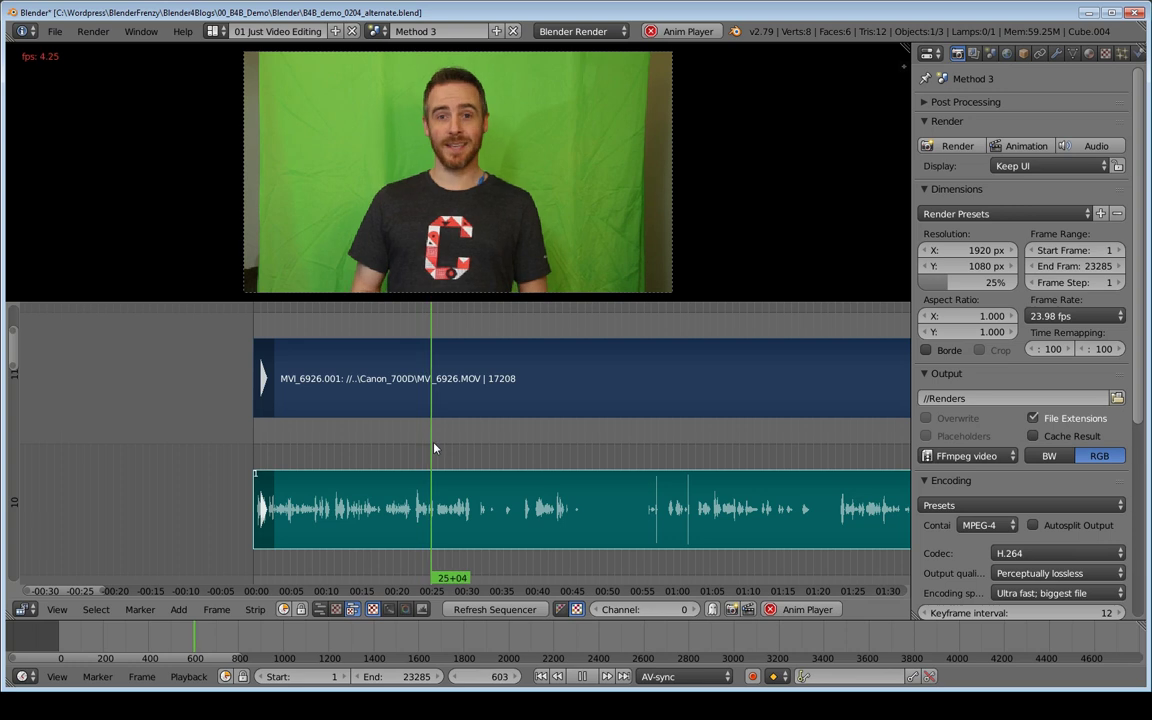
key(alt+a)
key(shift+alt+a)
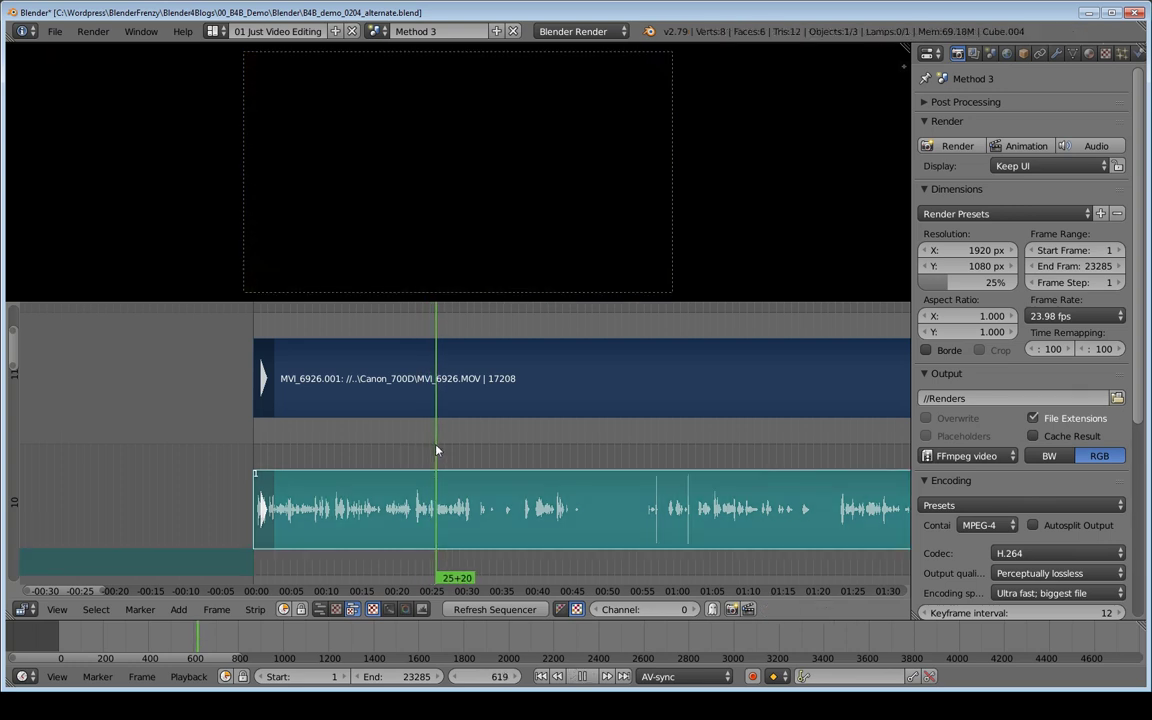
key(alt+a)
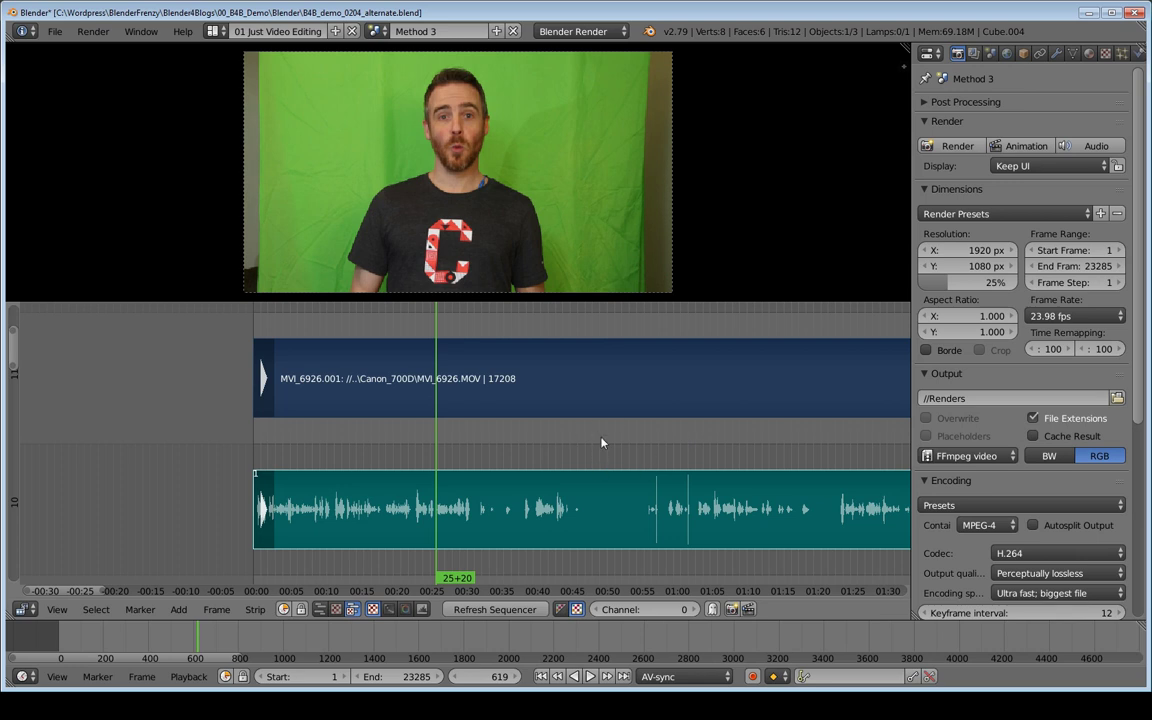
key(a)
key(k)
Trim the start of the strips after the cut to frame 1503 and remove the gap before them
middle_drag(656, 445, 476, 442)
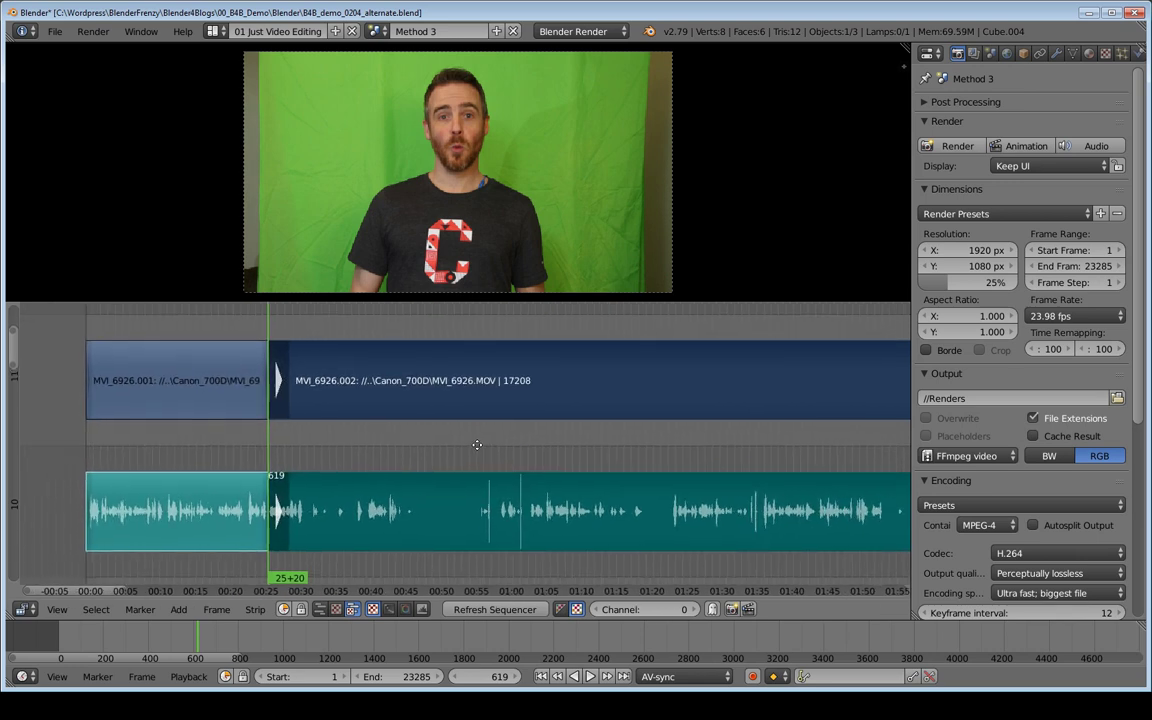
click(528, 454)
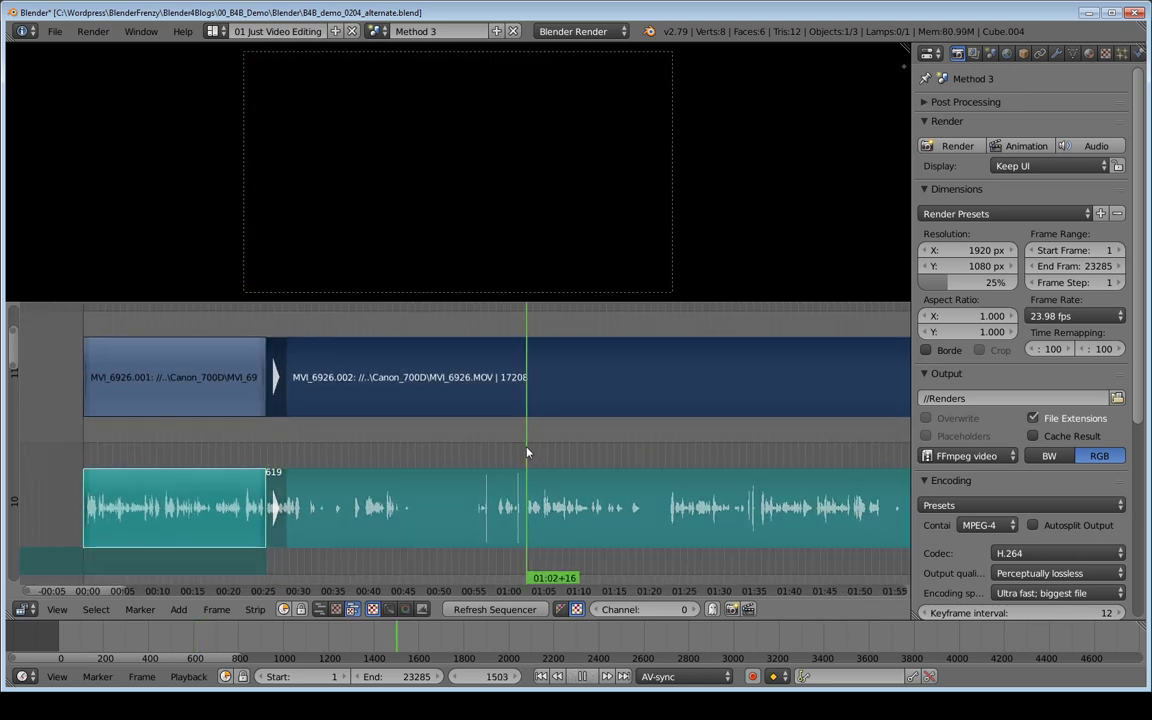
key(shift+s)
middle_drag(459, 459, 502, 453)
middle_drag(458, 475, 515, 489)
click(340, 351)
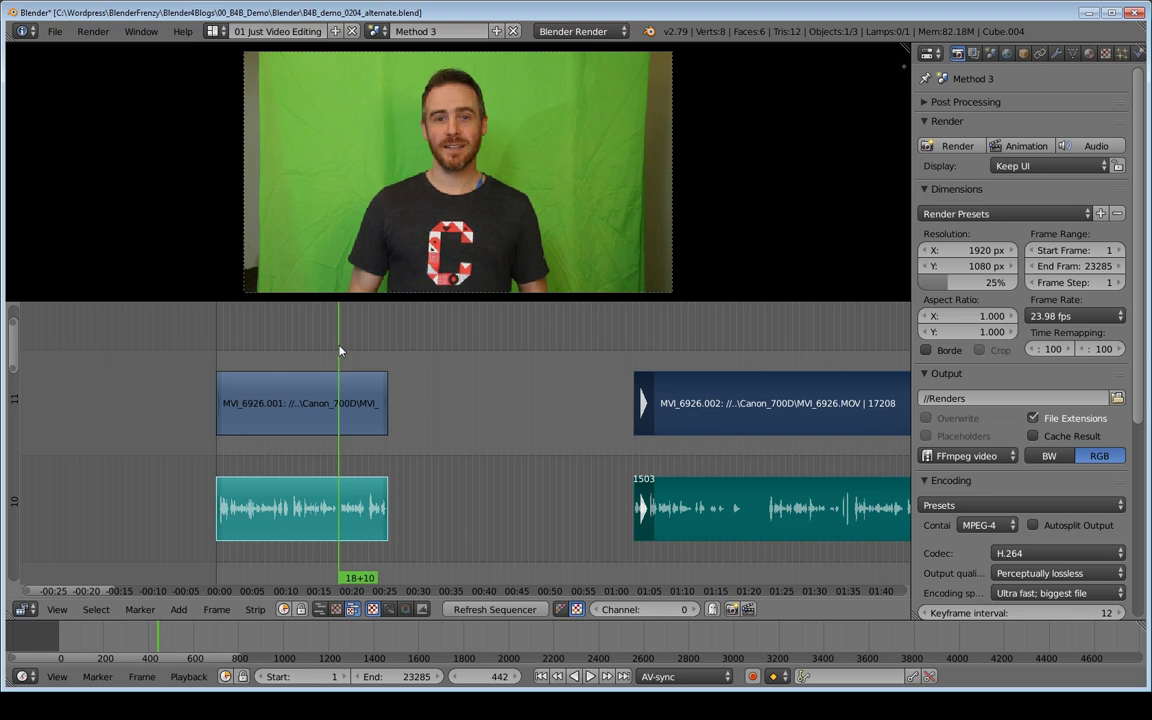
key(BackSpace)
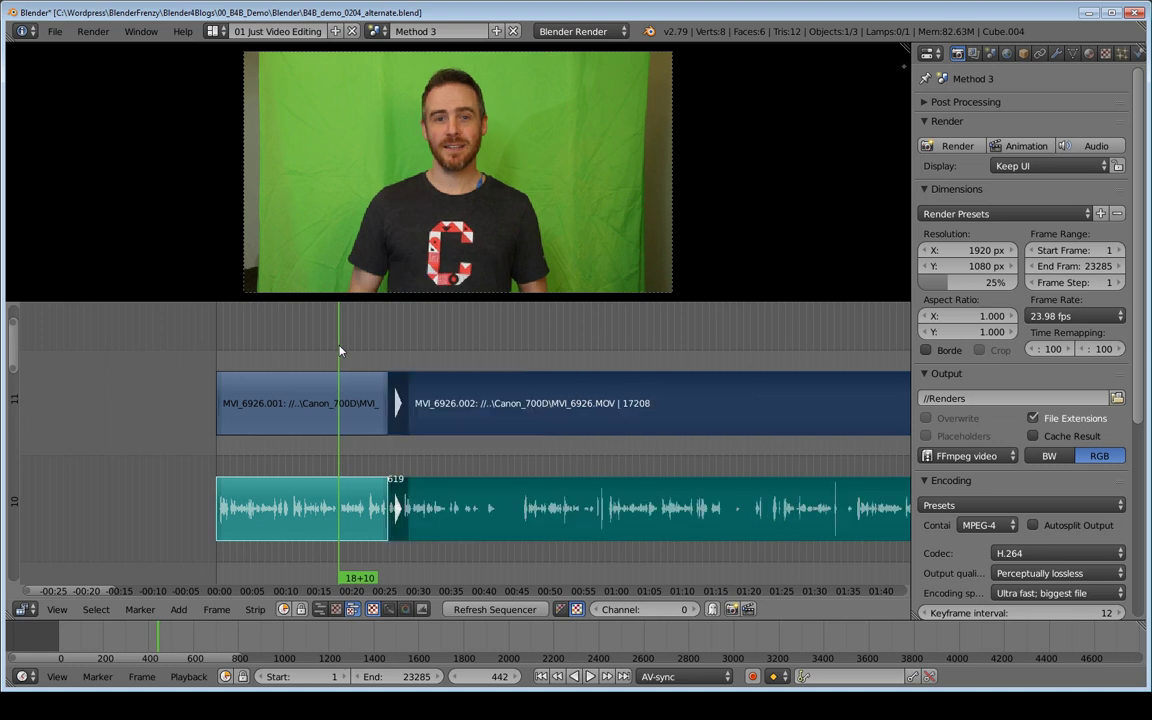
Play across the join and trim the start handles of the second video and audio pieces to frame 624
ctrl+middle_drag(347, 442, 477, 453)
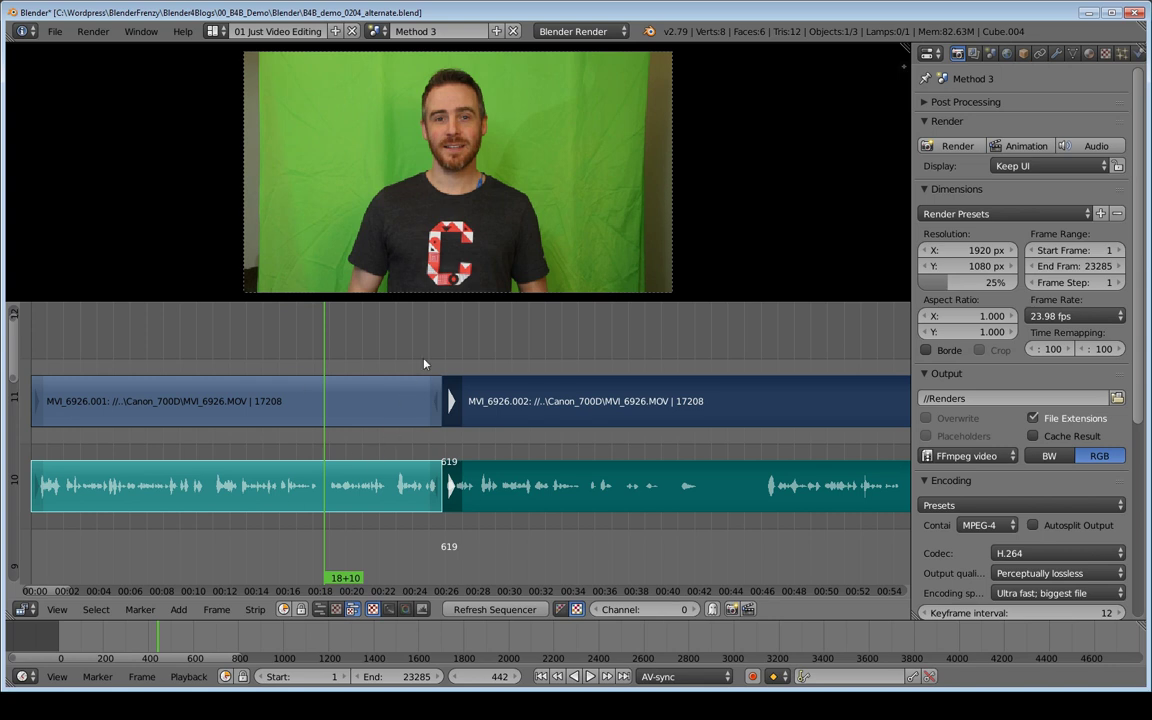
click(433, 370)
key(alt+a)
key(Escape)
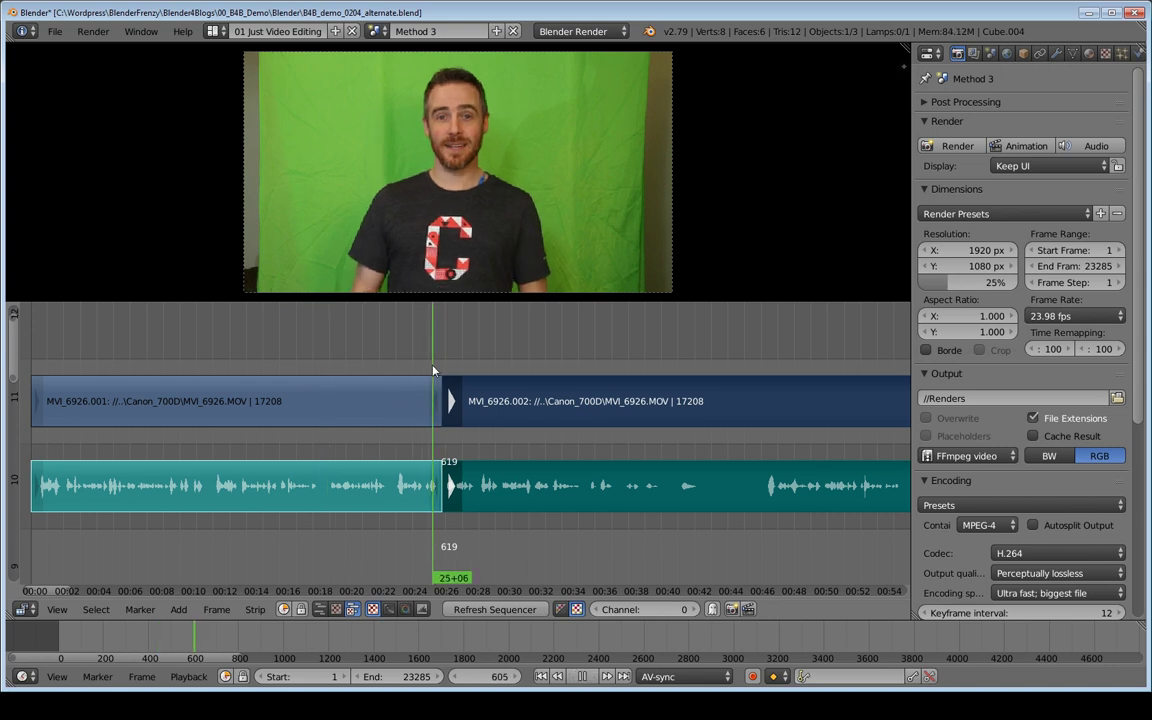
key(alt+a)
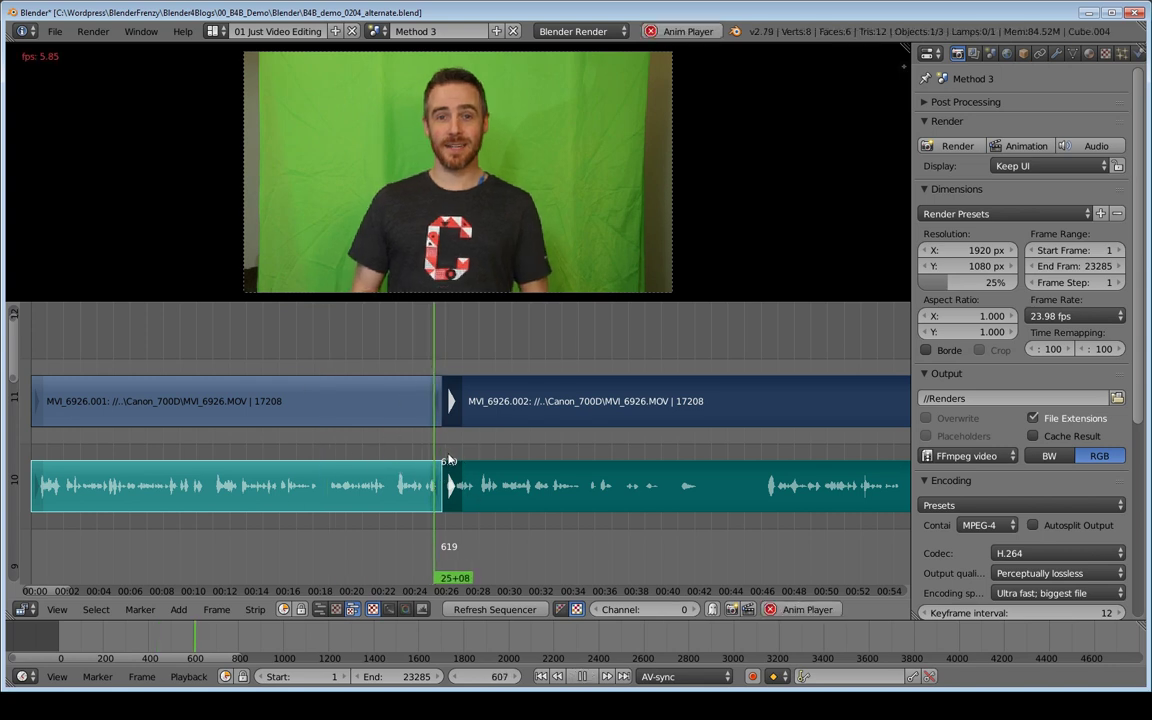
key(alt+a)
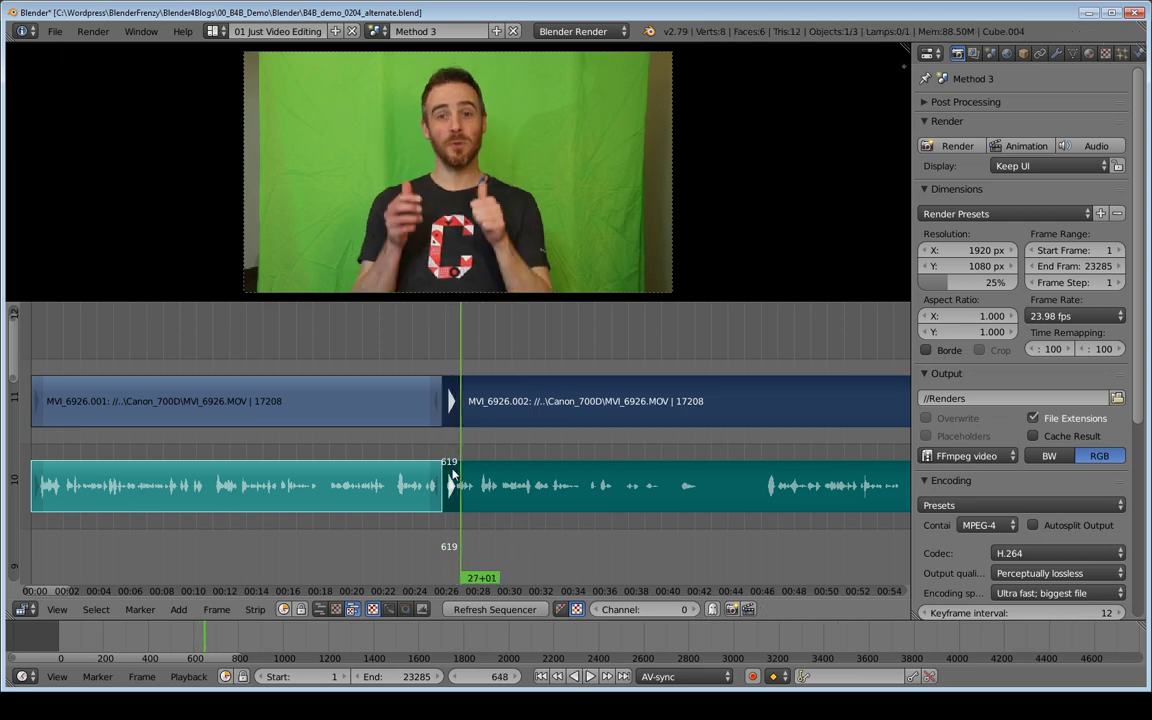
middle_drag(452, 475, 570, 444)
middle_drag(570, 444, 488, 476)
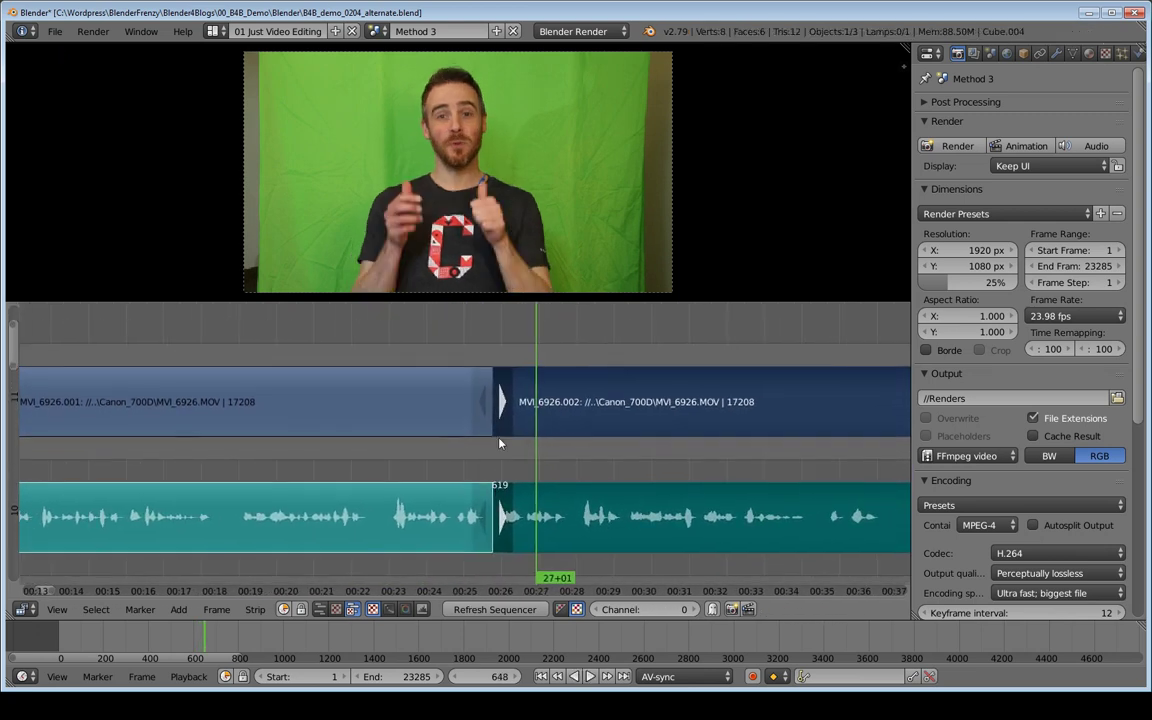
key(g)
click(519, 465)
Trim the end handles of the first video and audio pieces to frame 613 and close the gap after them
right_click(483, 420)
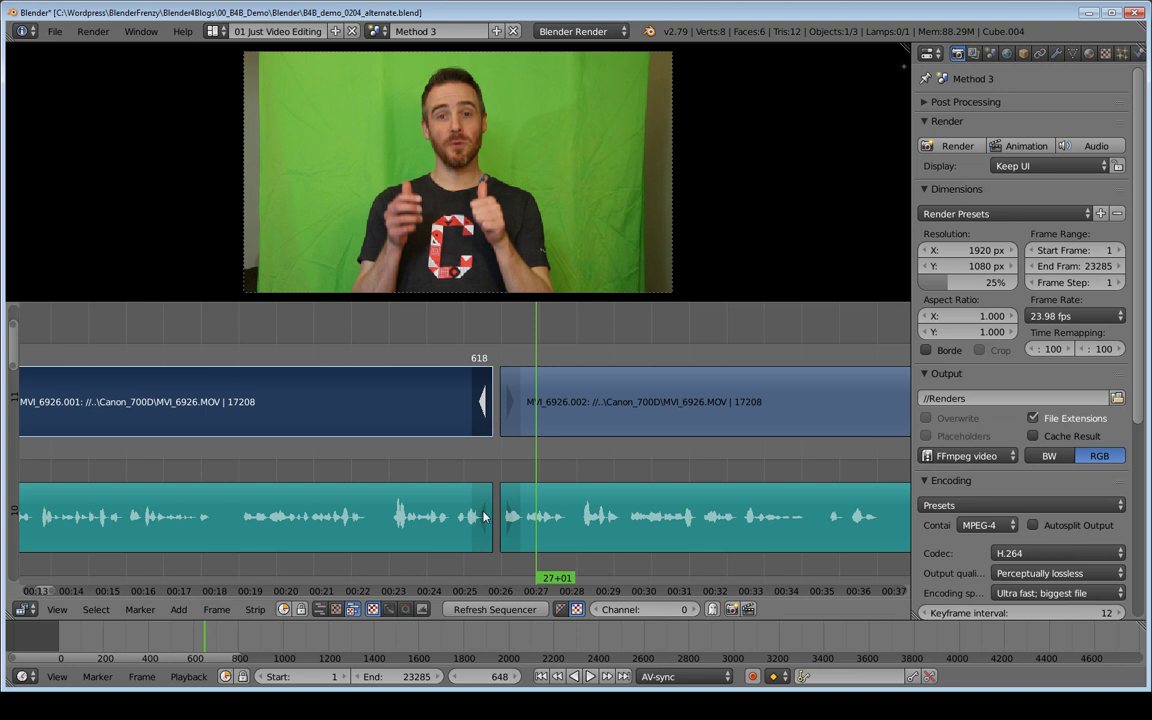
shift+right_click(479, 545)
key(g)
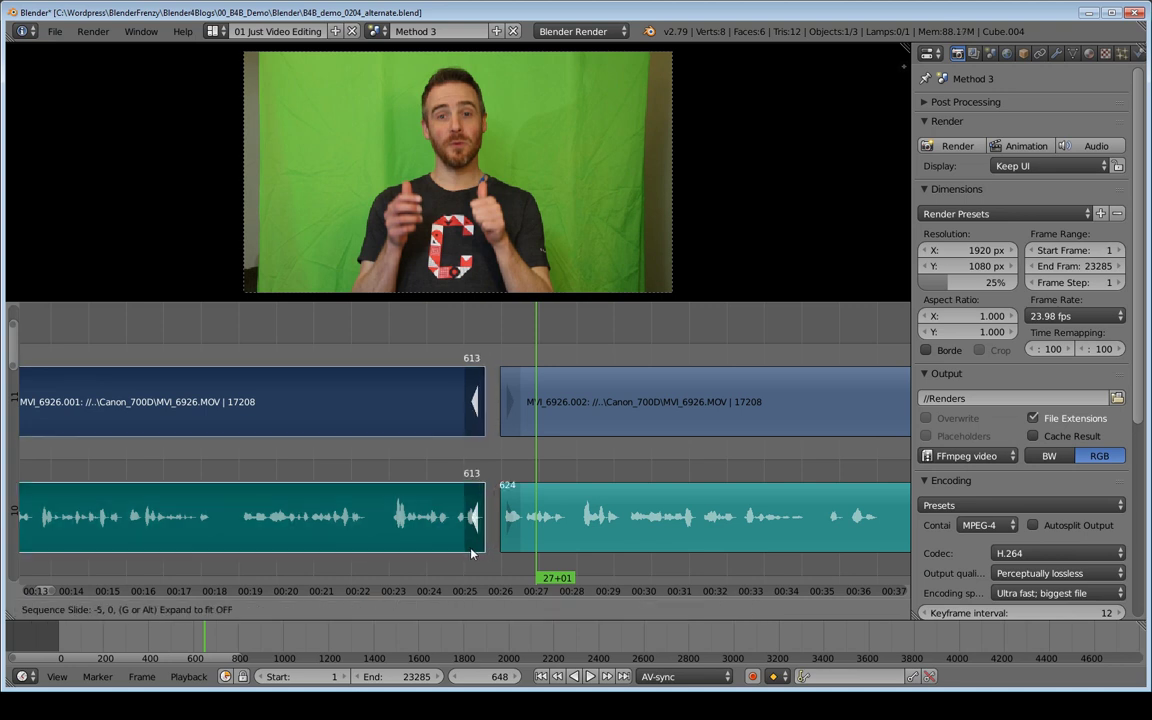
click(470, 552)
click(396, 343)
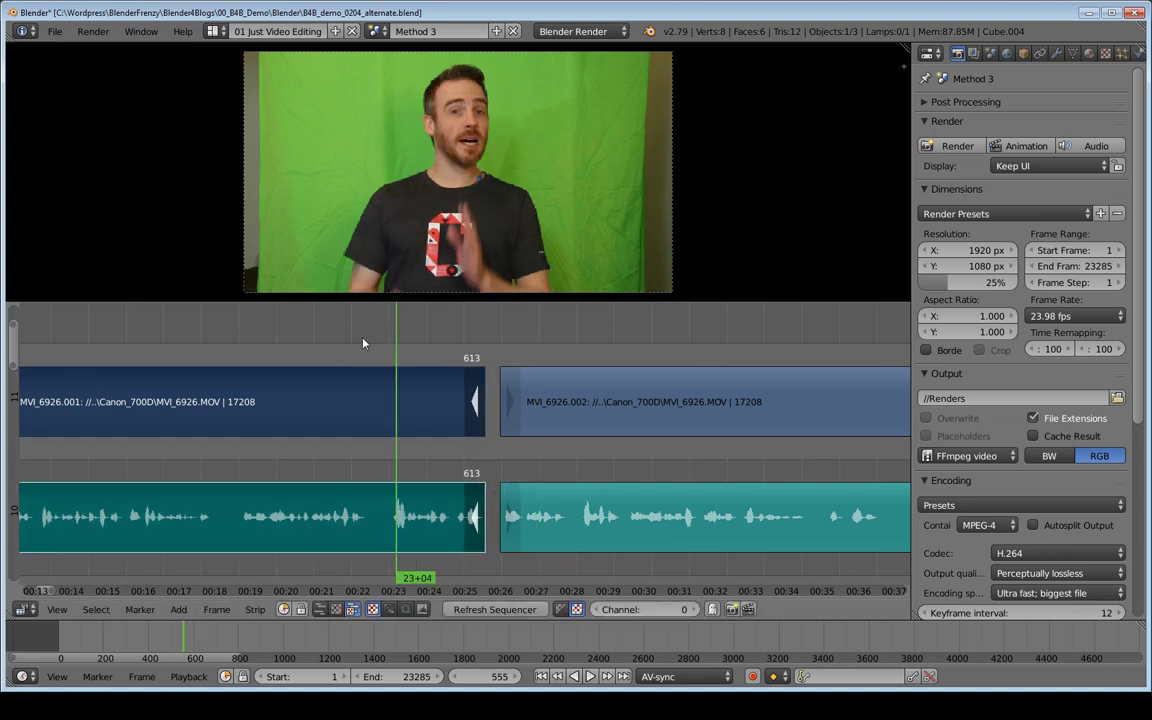
key(BackSpace)
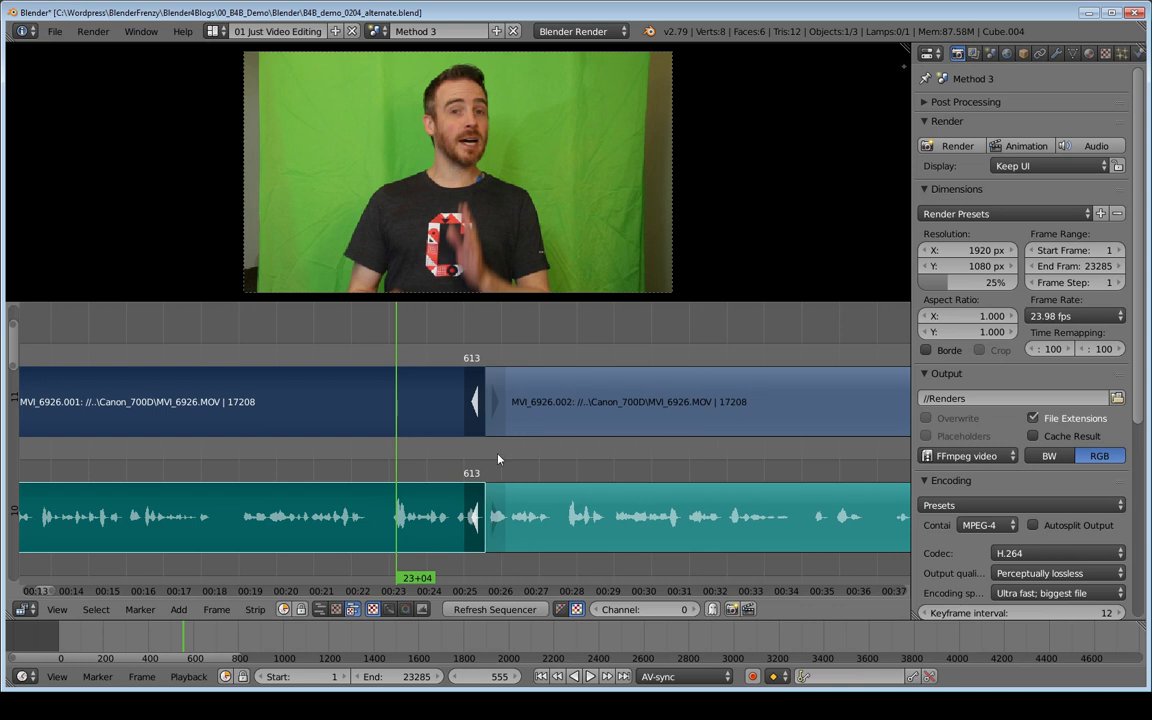
Play the sequence across the tightened join to check the transition between the two takes
click(452, 471)
key(alt+a)
key(alt+a)
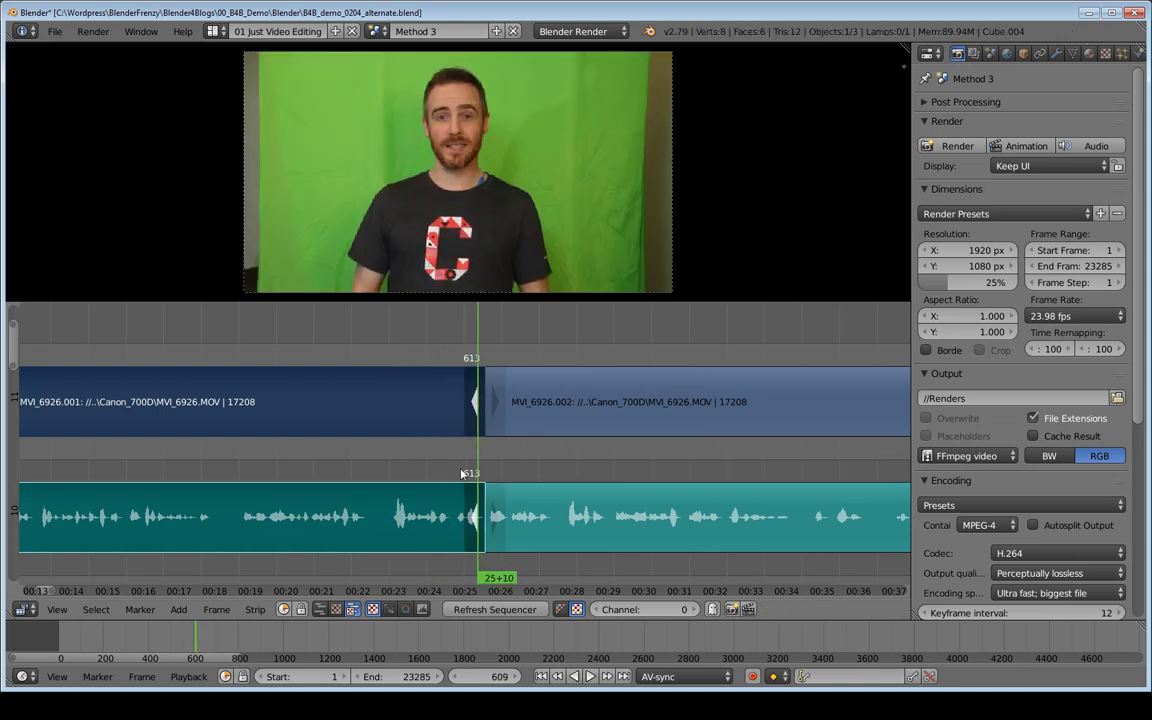
middle_drag(414, 460, 341, 467)
key(alt+a)
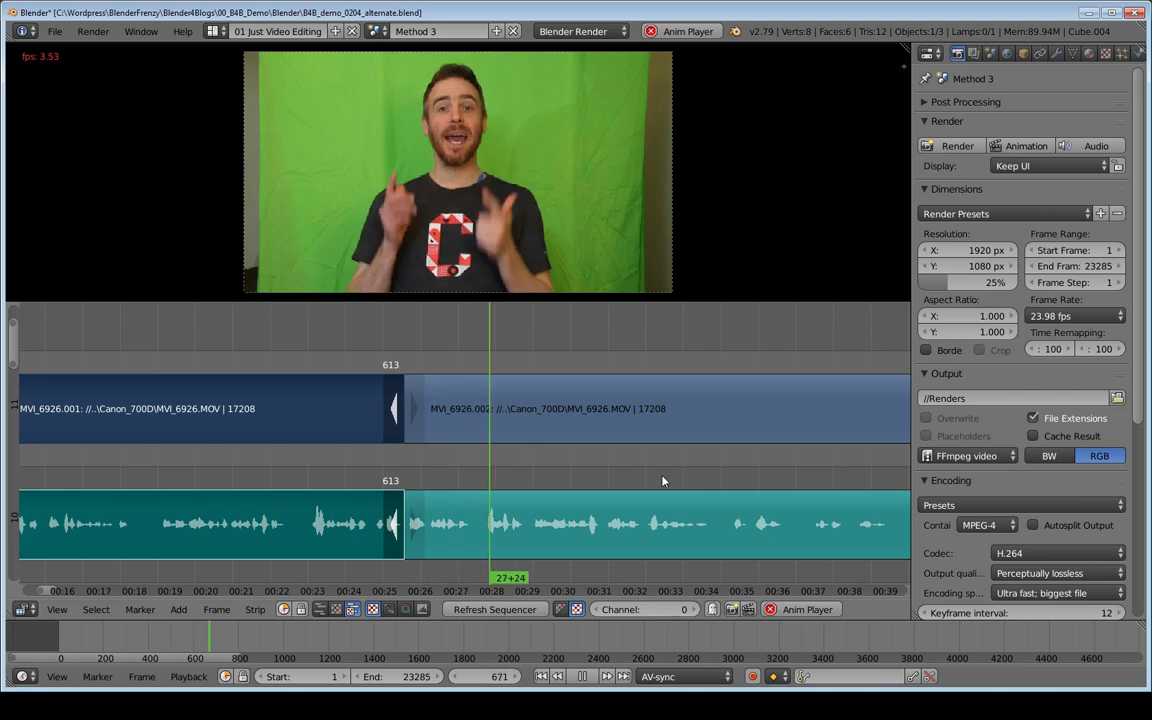
Stop the playback and select the second video and audio pieces by their start handles
ctrl+middle_drag(663, 478, 447, 477)
key(alt+a)
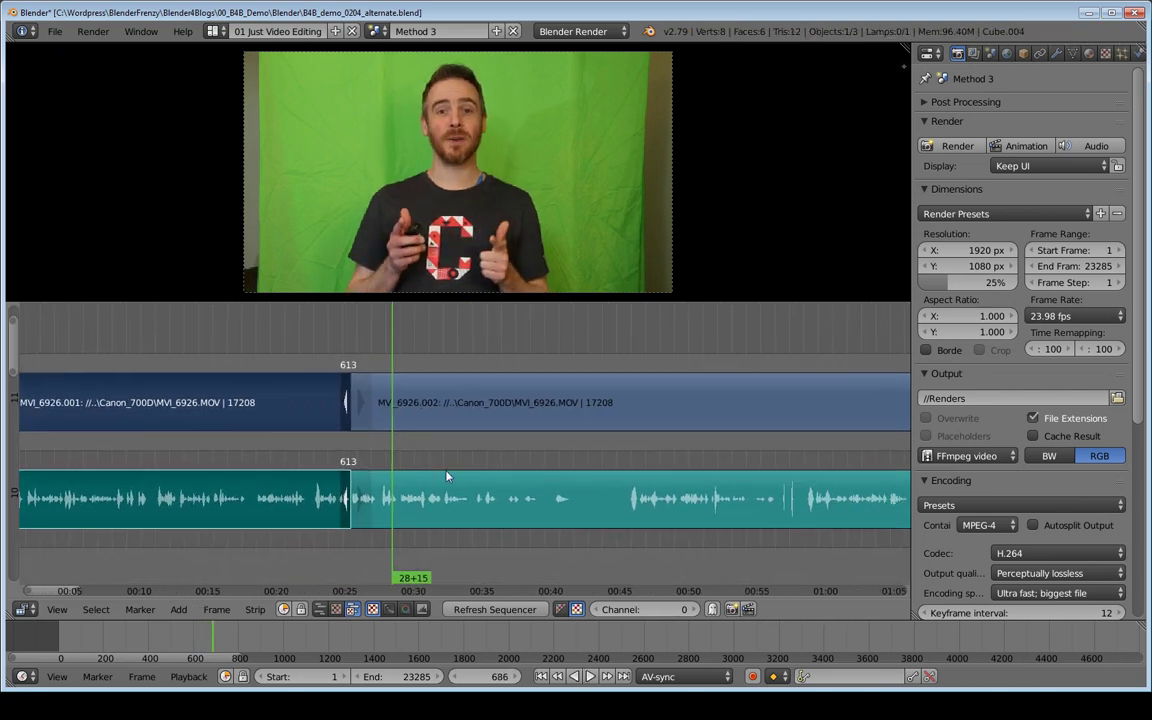
scroll(447, 477, up, 3)
right_click(501, 411)
shift+right_click(398, 509)
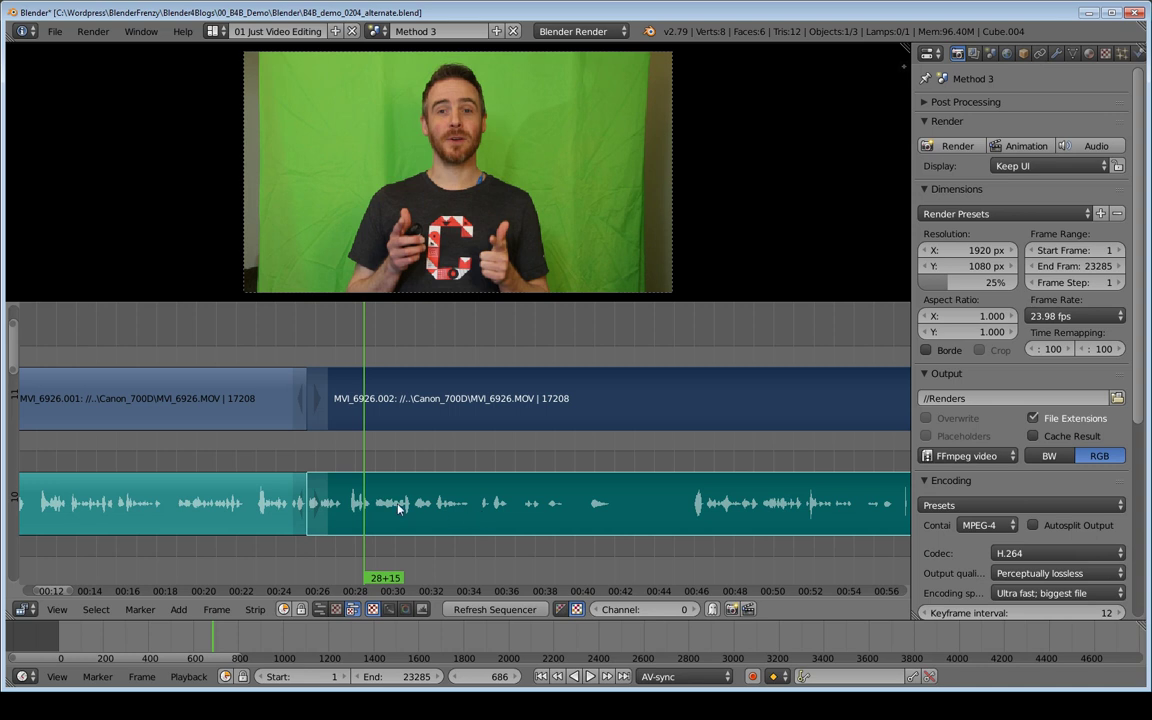
right_click(321, 411)
shift+right_click(322, 499)
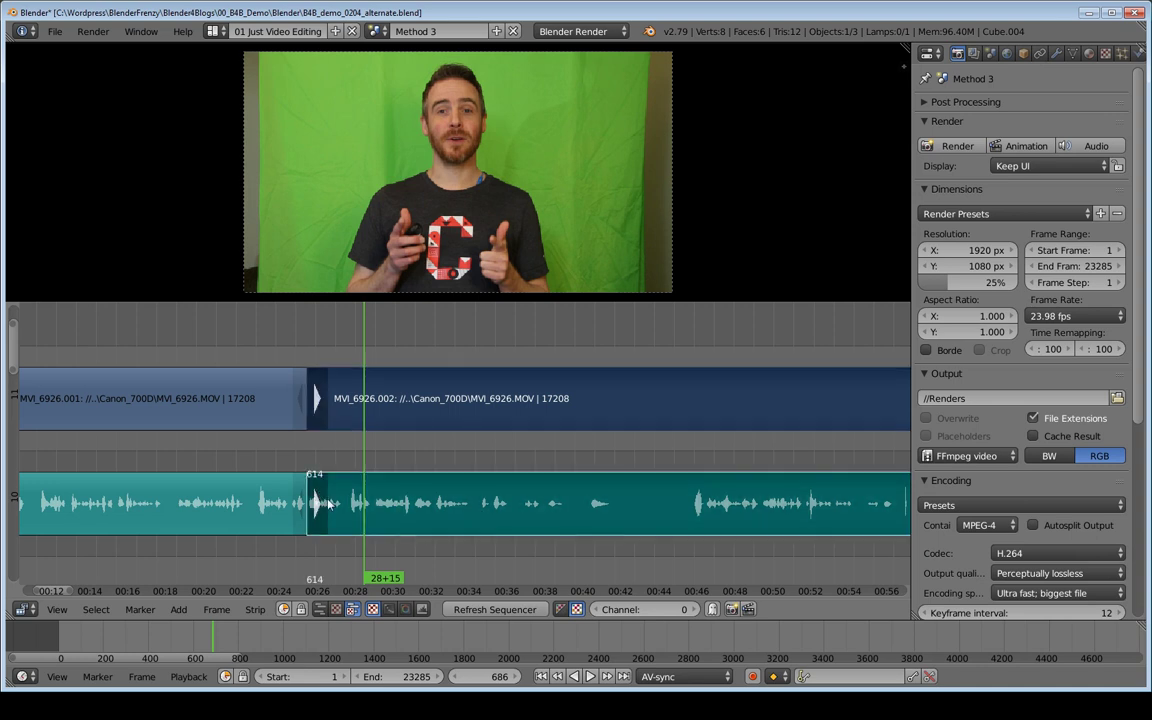
Play on to find the end of the second take and cut the video and audio strips at frame 1029
middle_drag(496, 497, 375, 495)
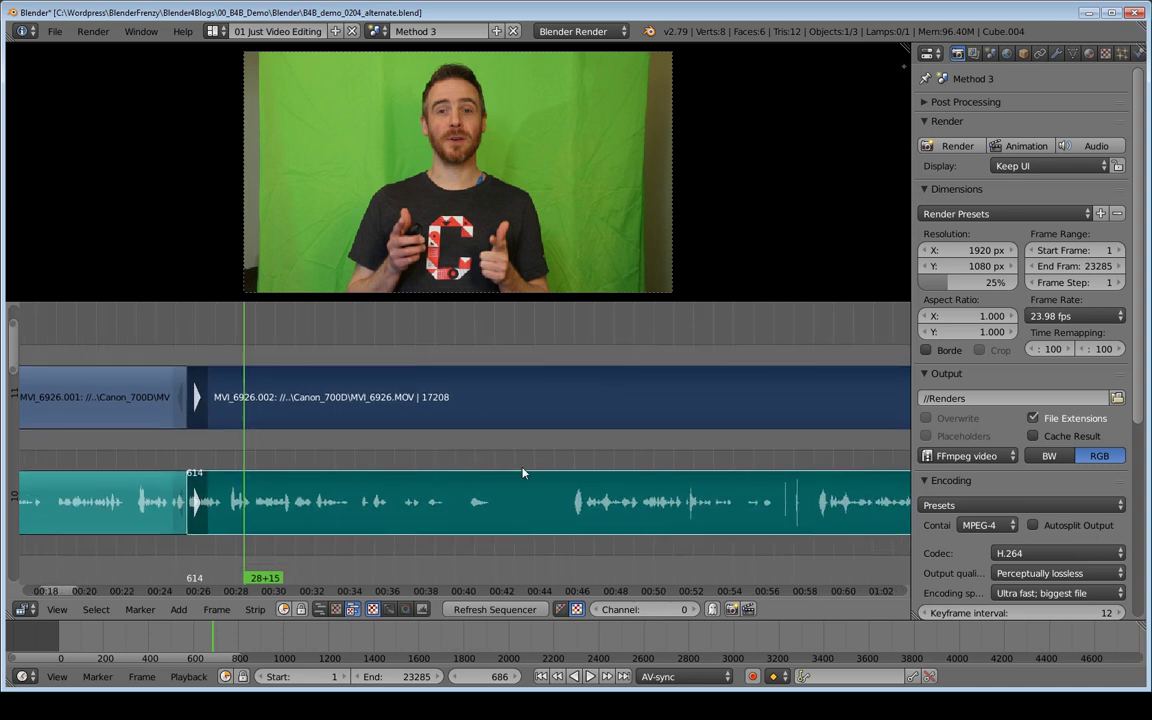
click(479, 460)
key(alt+a)
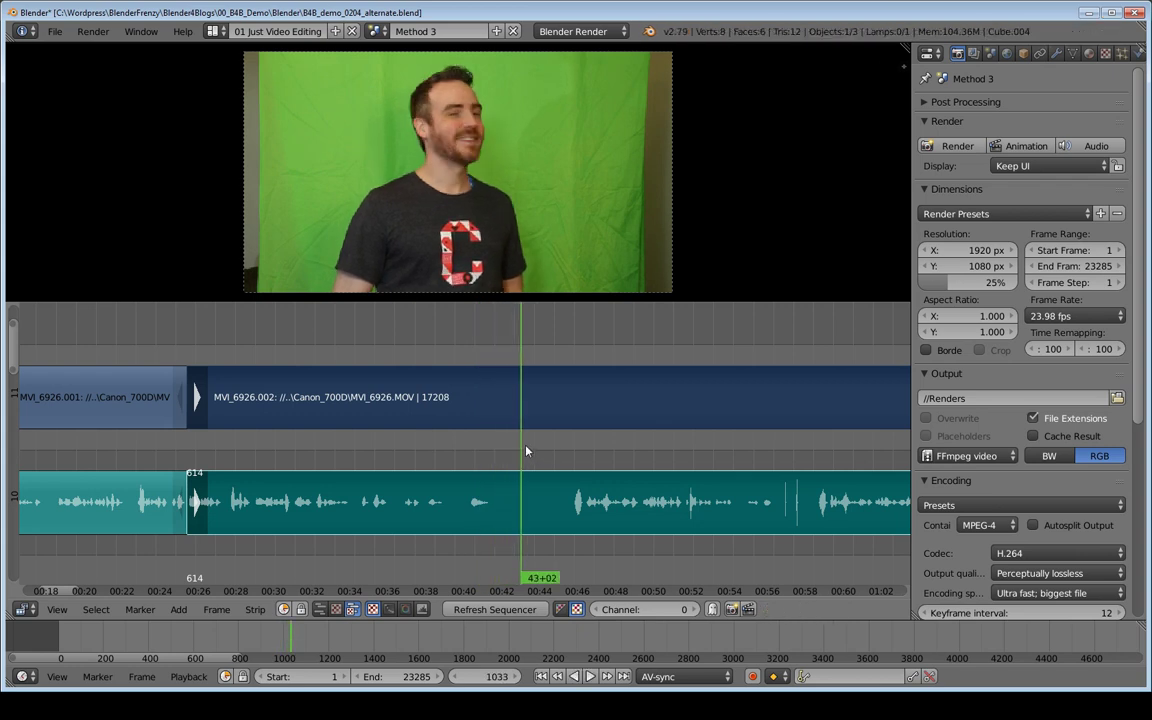
key(alt+a)
drag(522, 444, 517, 442)
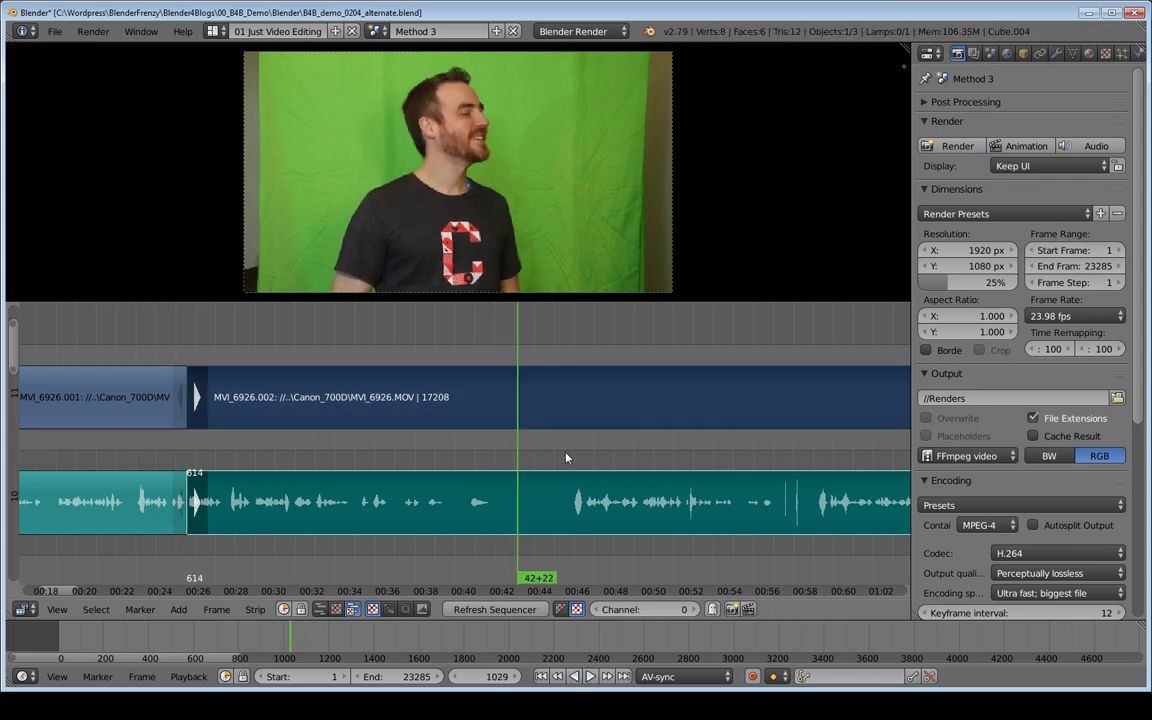
middle_drag(609, 443, 545, 455)
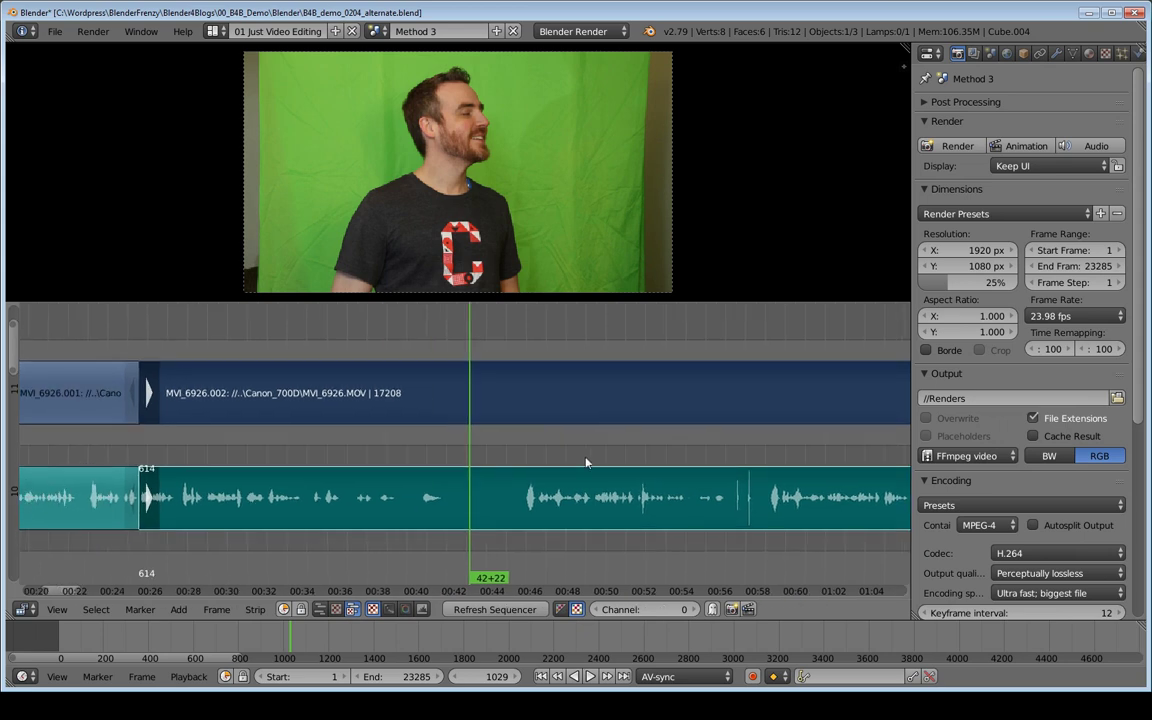
key(k)
middle_drag(657, 450, 495, 441)
scroll(495, 447, down, 4)
middle_drag(573, 455, 488, 455)
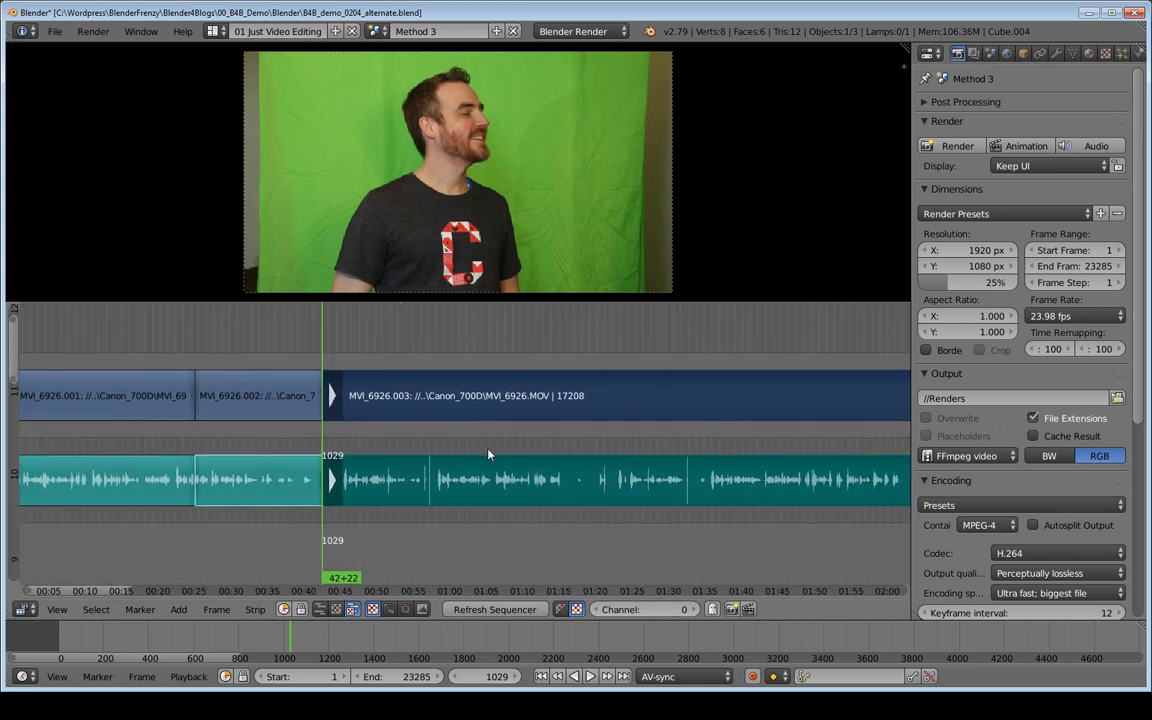
Trim the start of the third video and audio pieces to frame 2291 and close the gap before them
click(713, 455)
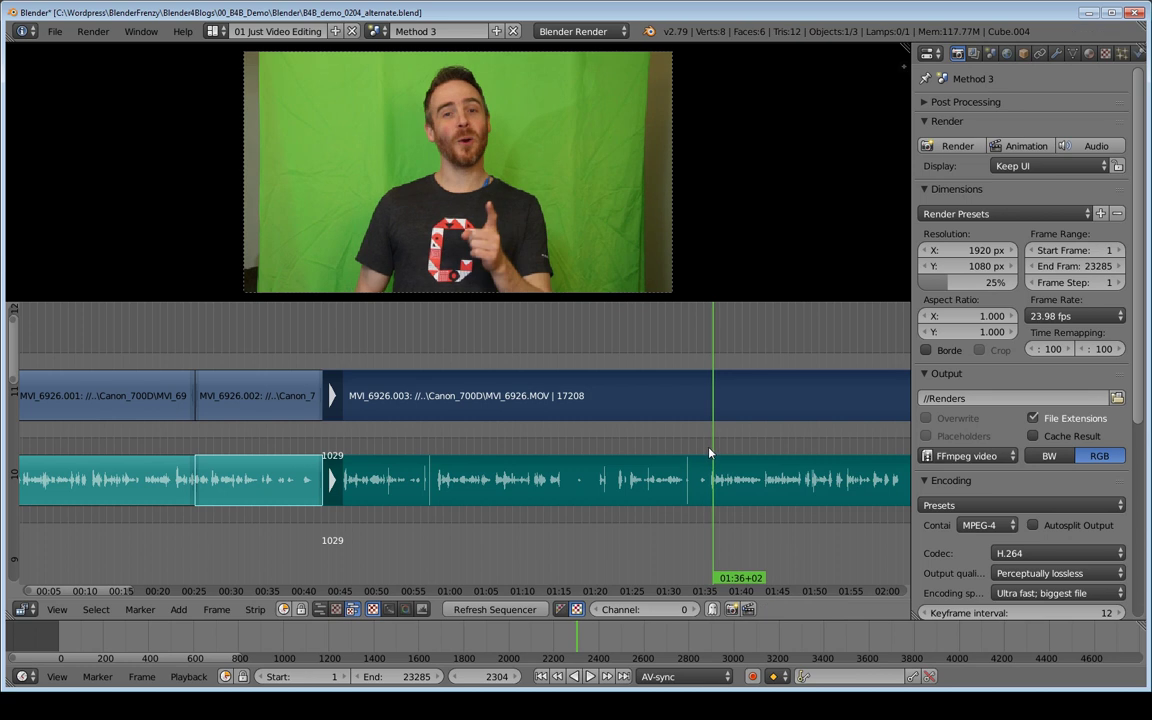
click(709, 453)
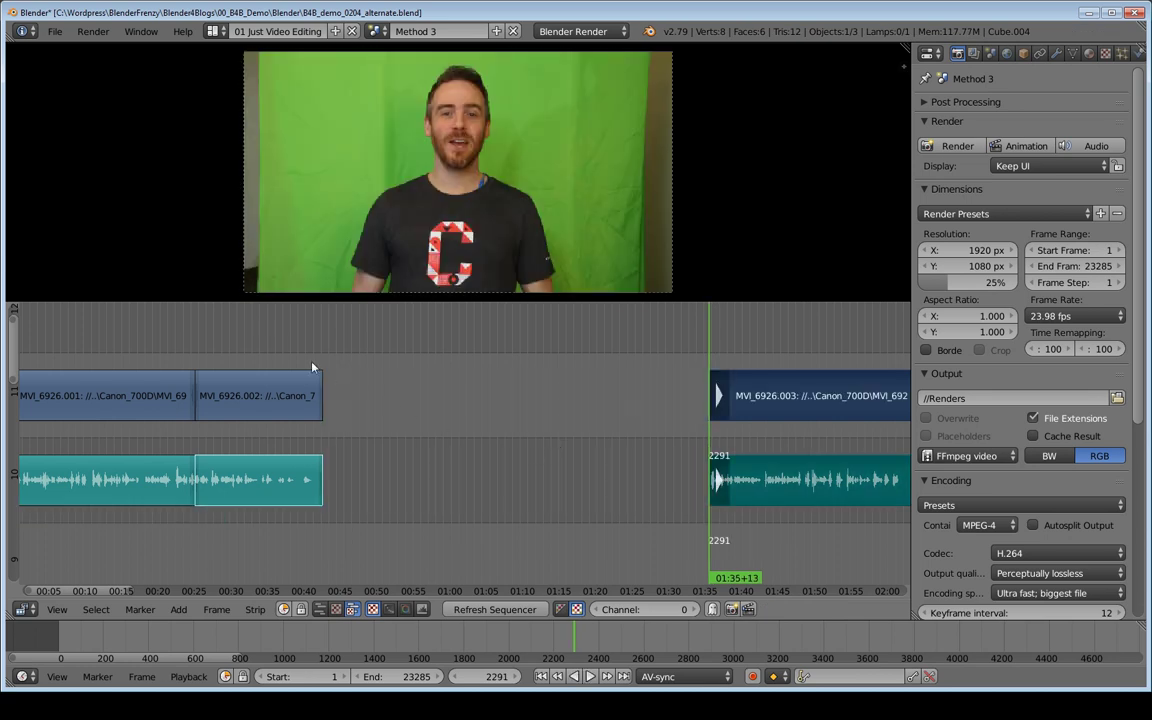
click(282, 350)
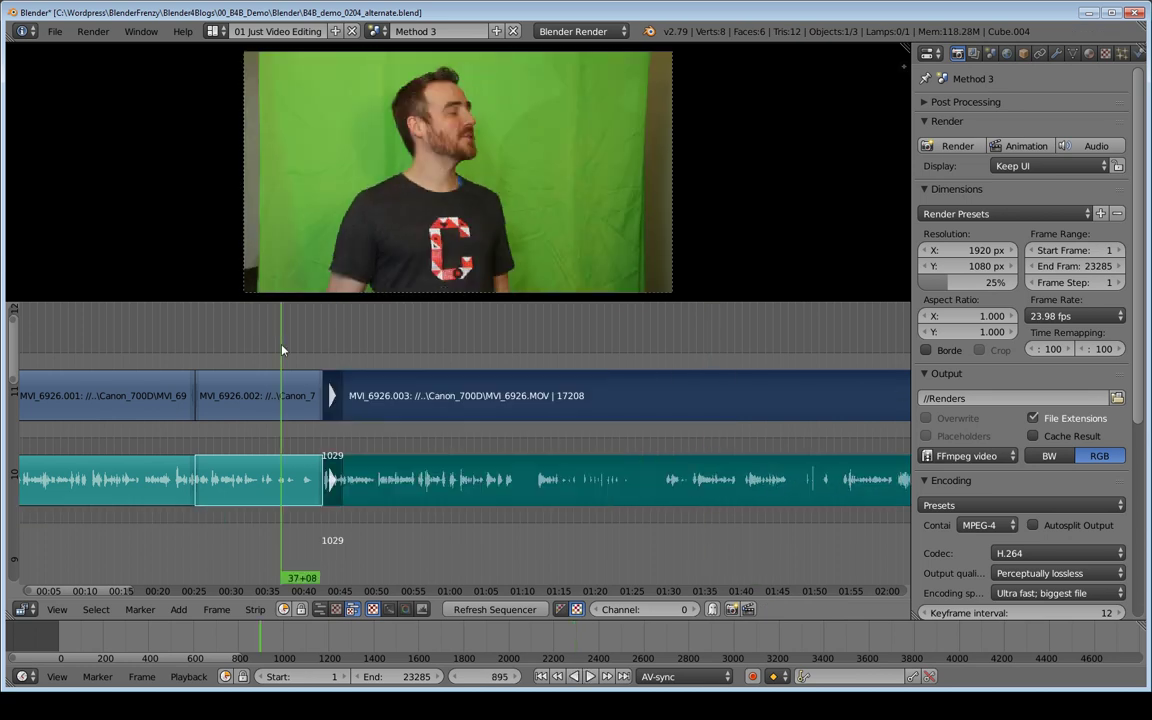
Play the end of the second take up to the new join to check where it should finish
scroll(285, 361, up, 8)
middle_drag(212, 390, 392, 488)
scroll(474, 403, up, 3)
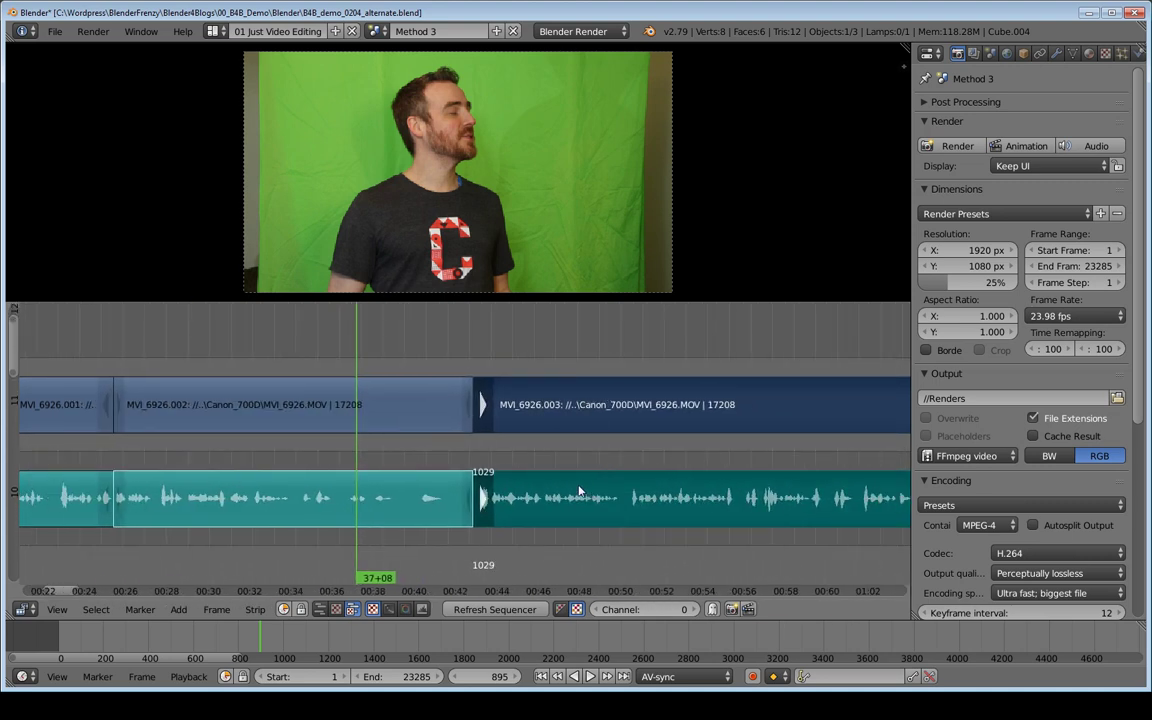
key(alt+a)
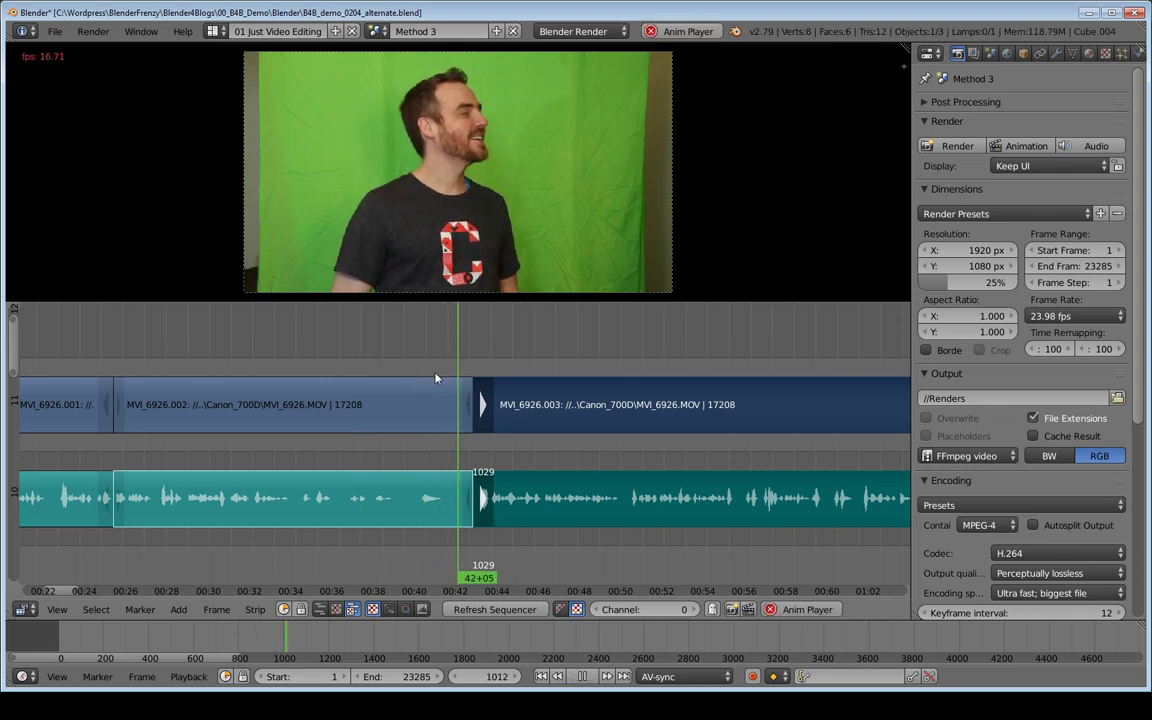
key(alt+a)
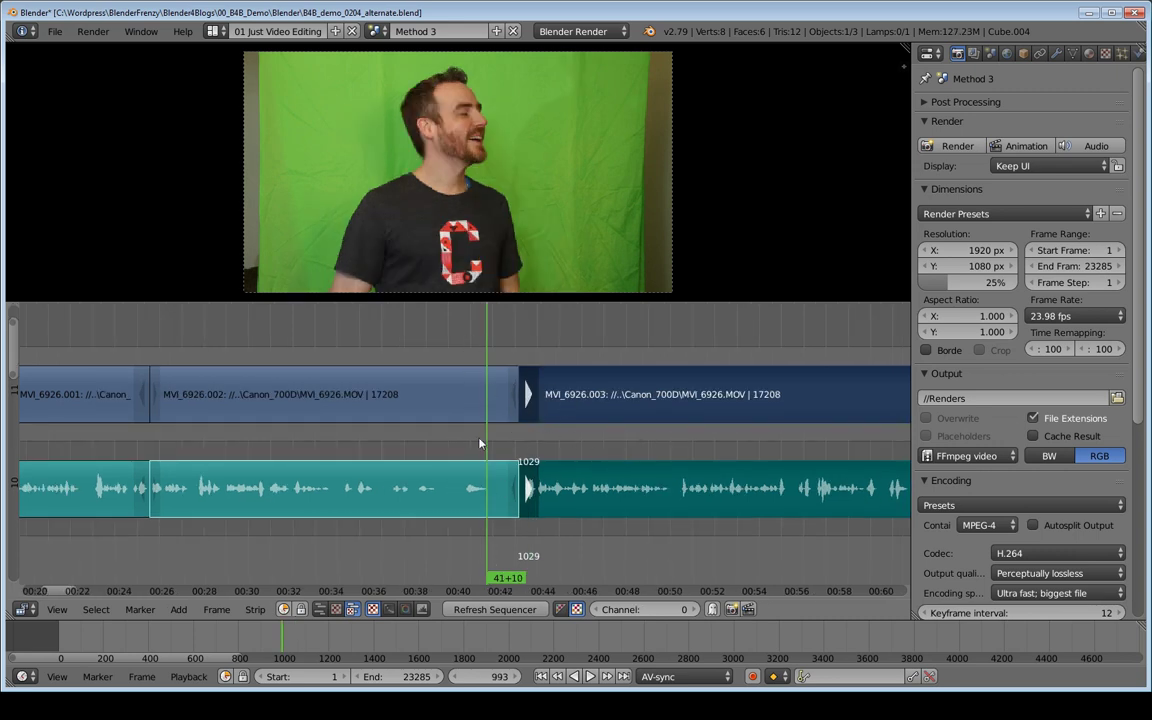
Try sliding only the end handles of the second video and audio pieces over the third pieces
right_click(514, 404)
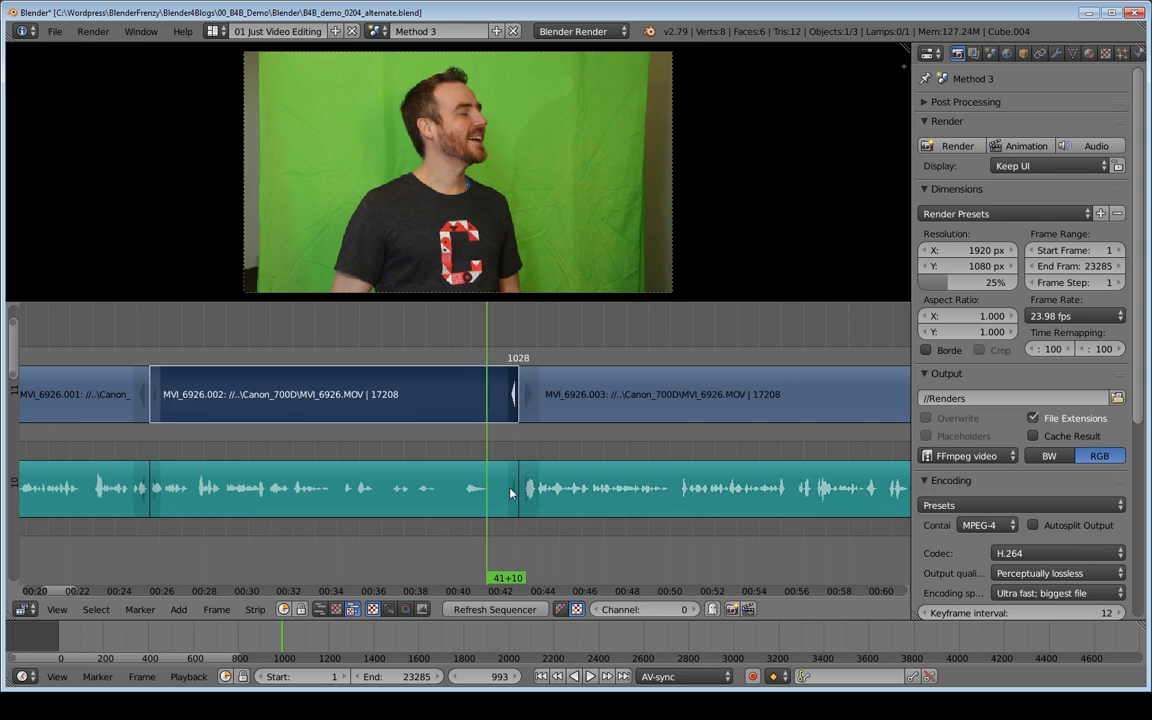
shift+right_click(513, 492)
key(g)
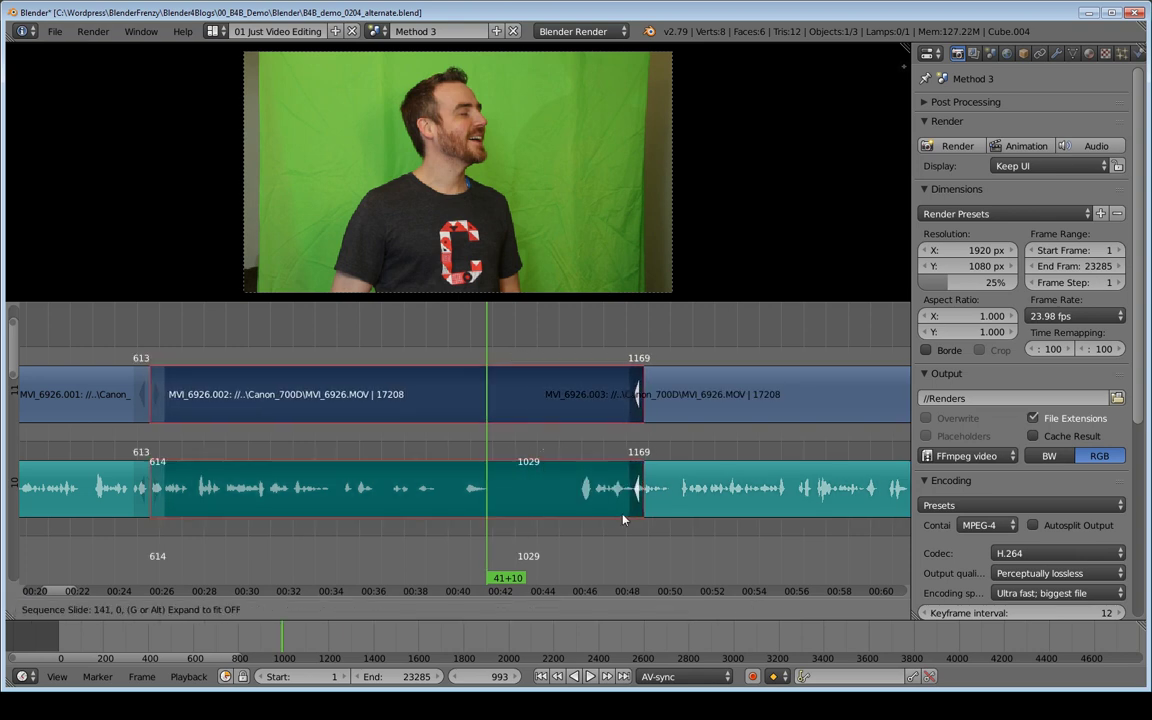
key(Escape)
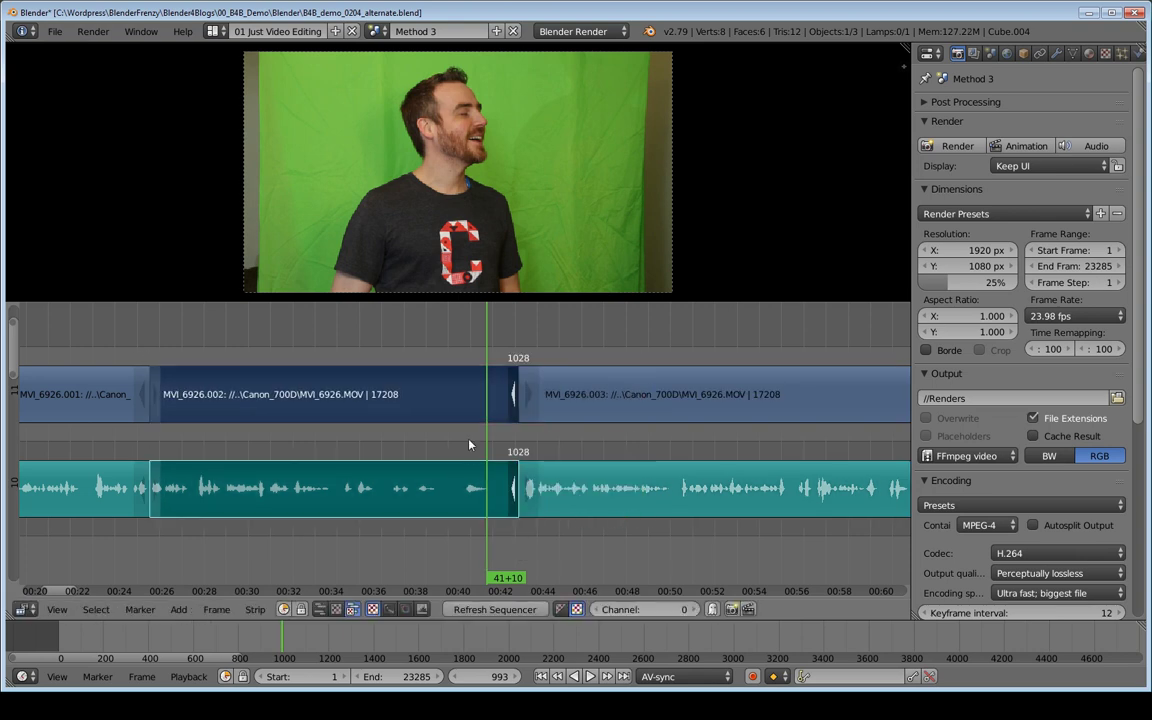
Select all strips after the second pieces, add those pieces' video and audio end handles, and try sliding everything together
click(96, 609)
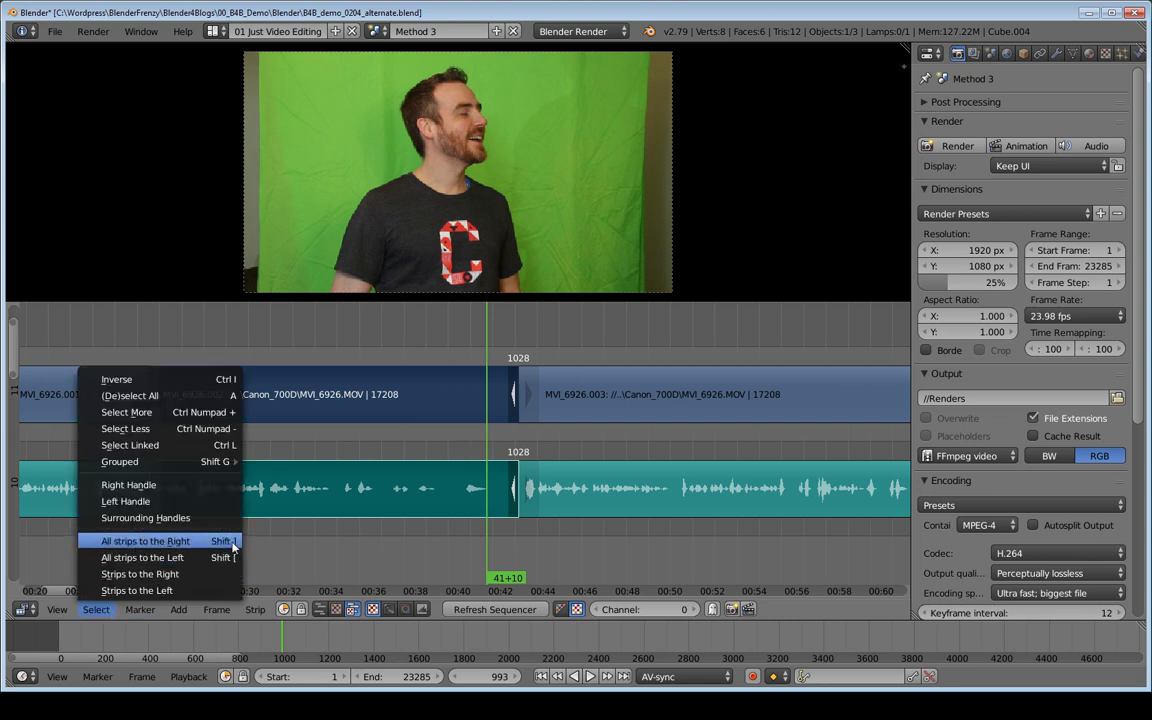
click(154, 544)
ctrl+right_click(520, 404)
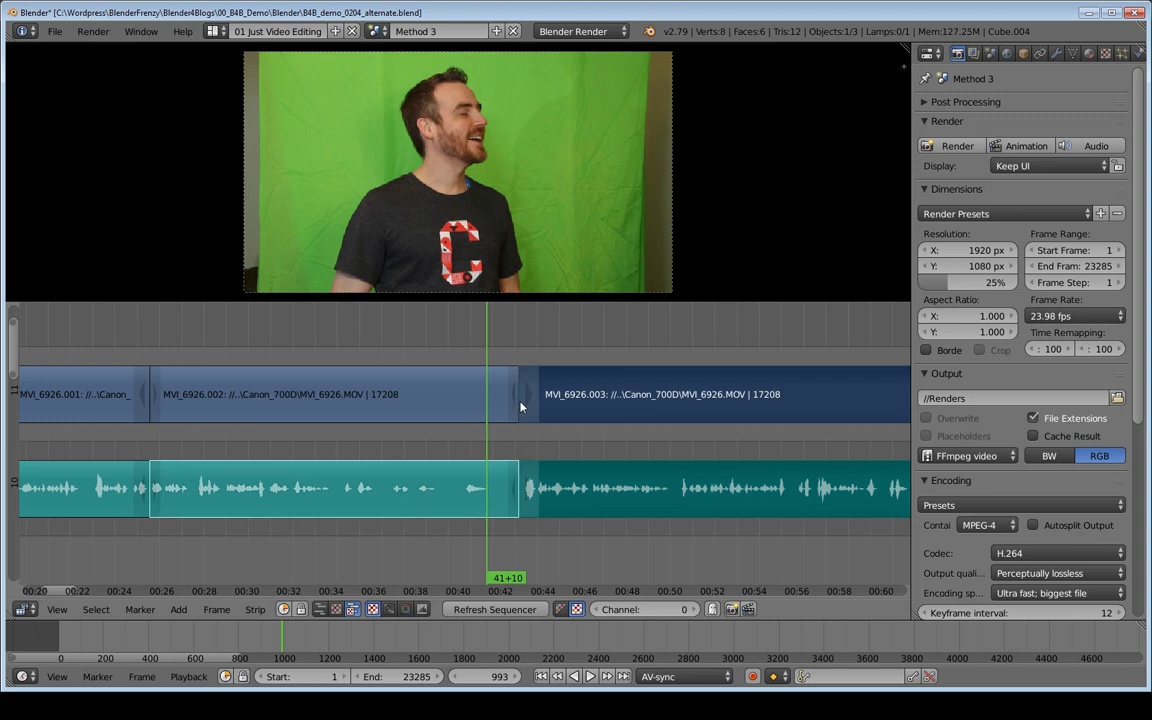
click(514, 400)
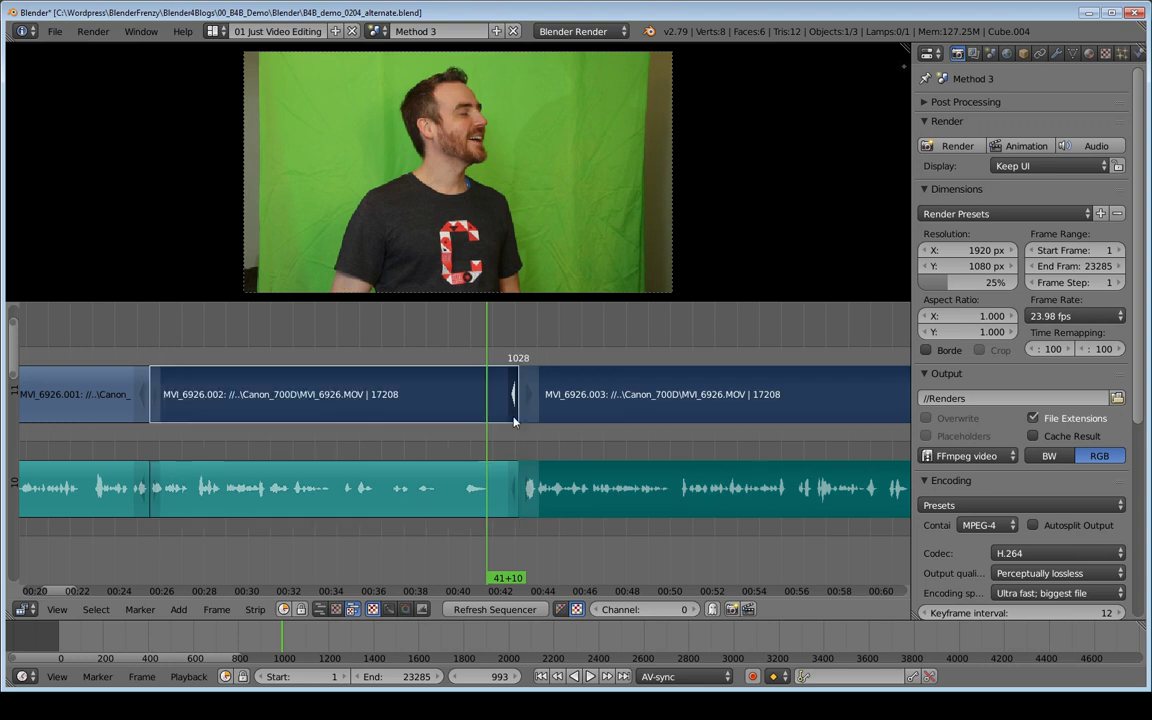
shift+click(512, 490)
key(g)
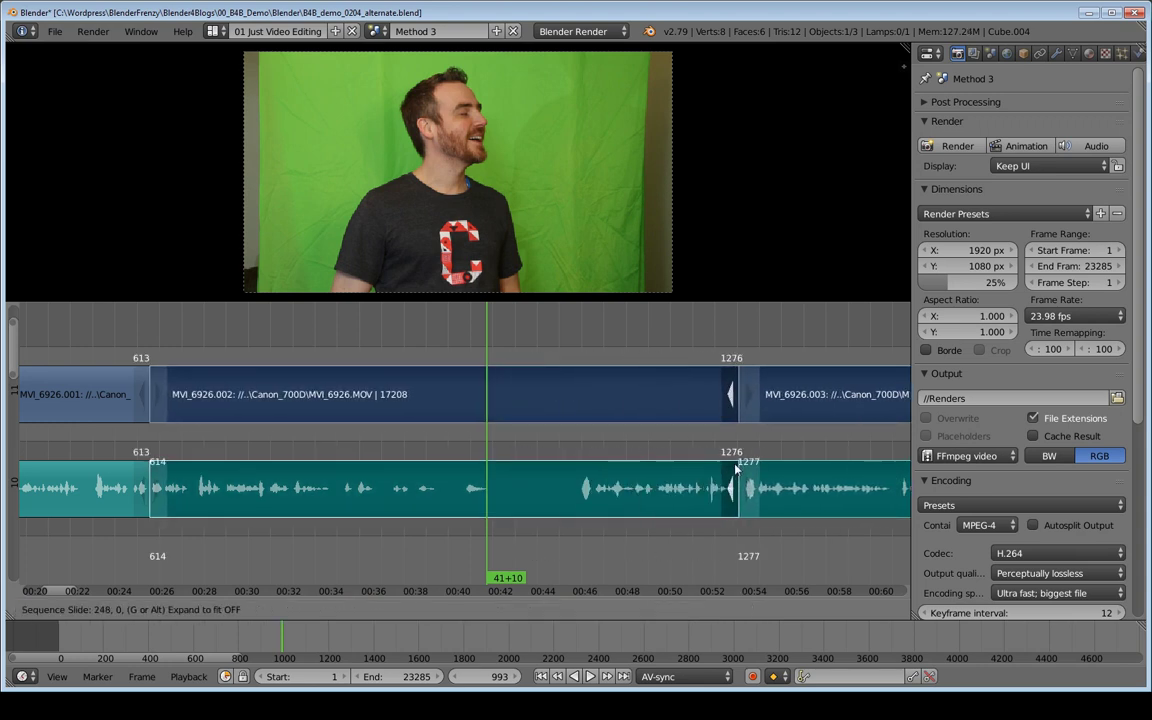
right_click(644, 453)
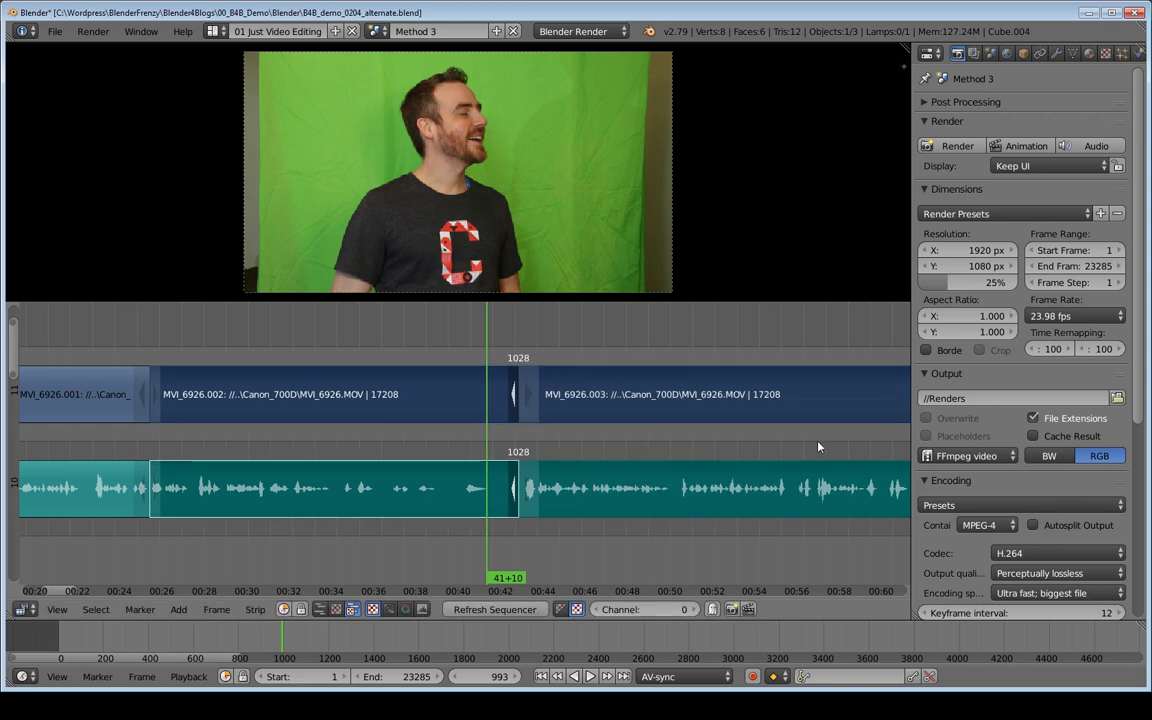
Show the whole sequence and try sliding the second pieces' end handles together with all following strips
key(Home)
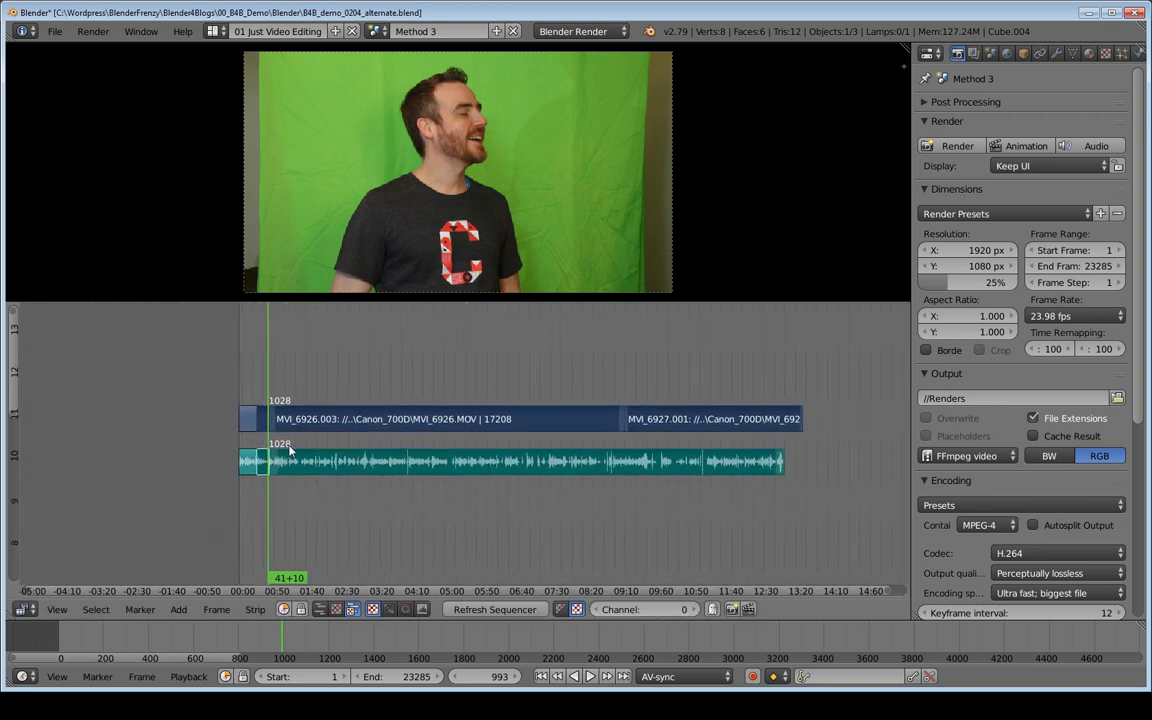
key(g)
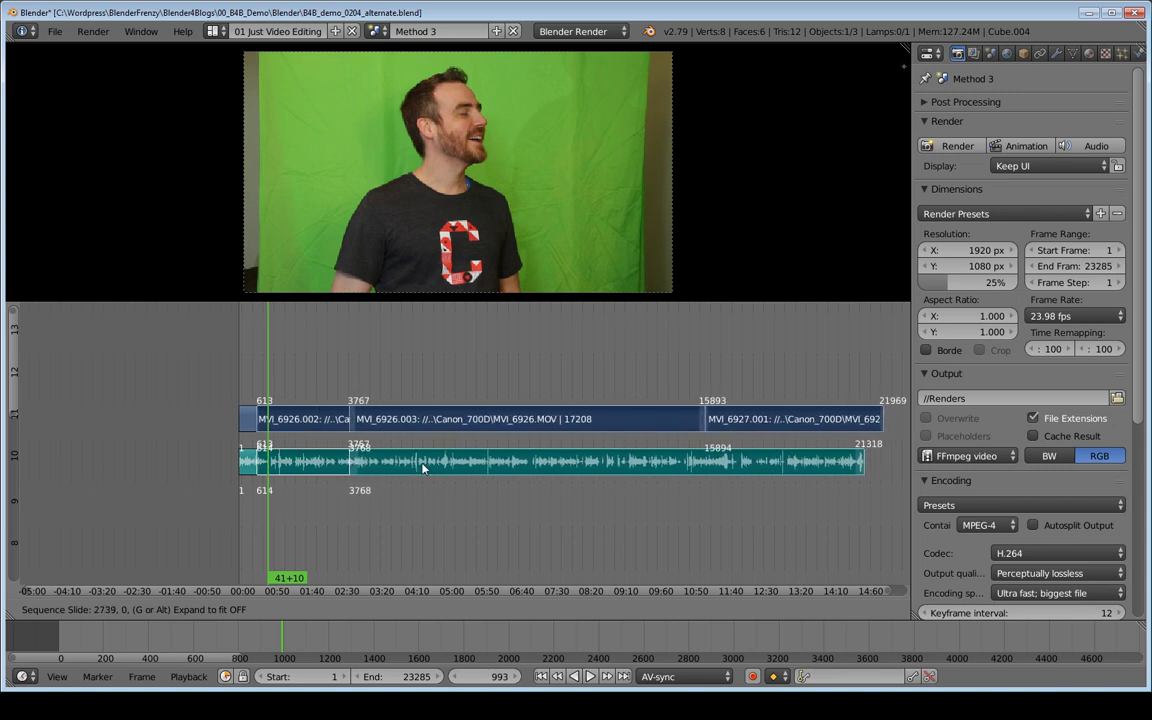
key(Escape)
middle_drag(350, 440, 549, 437)
middle_drag(645, 427, 479, 436)
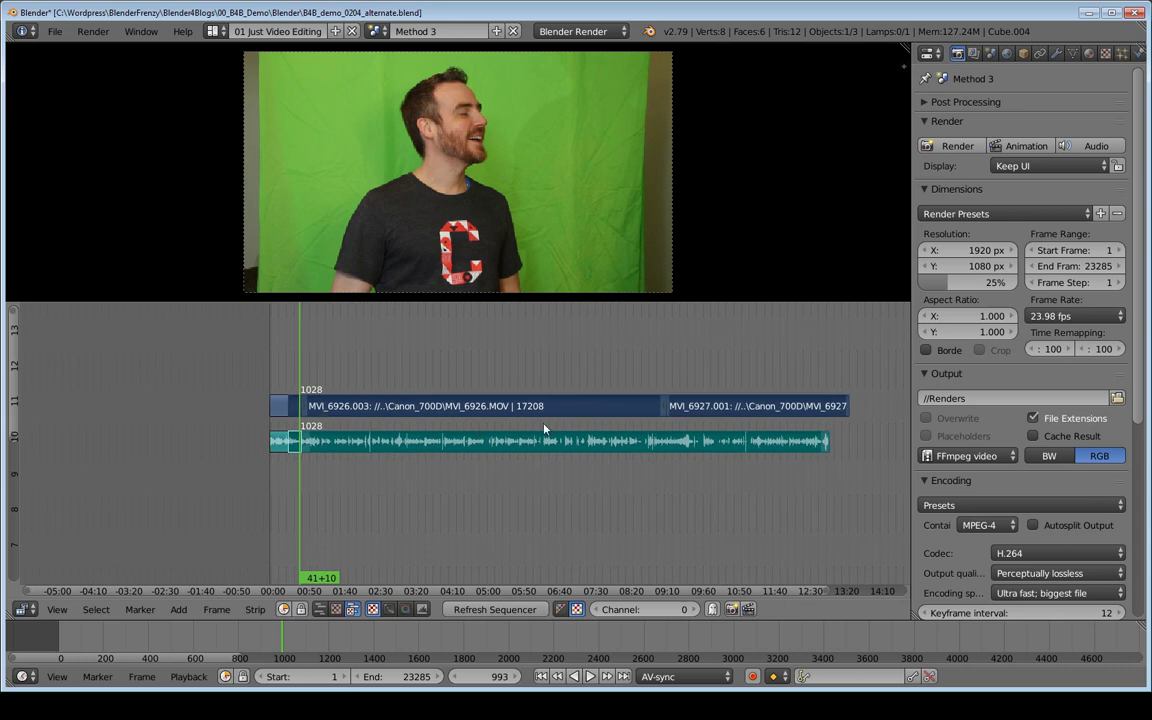
middle_drag(308, 443, 387, 434)
middle_drag(532, 419, 521, 419)
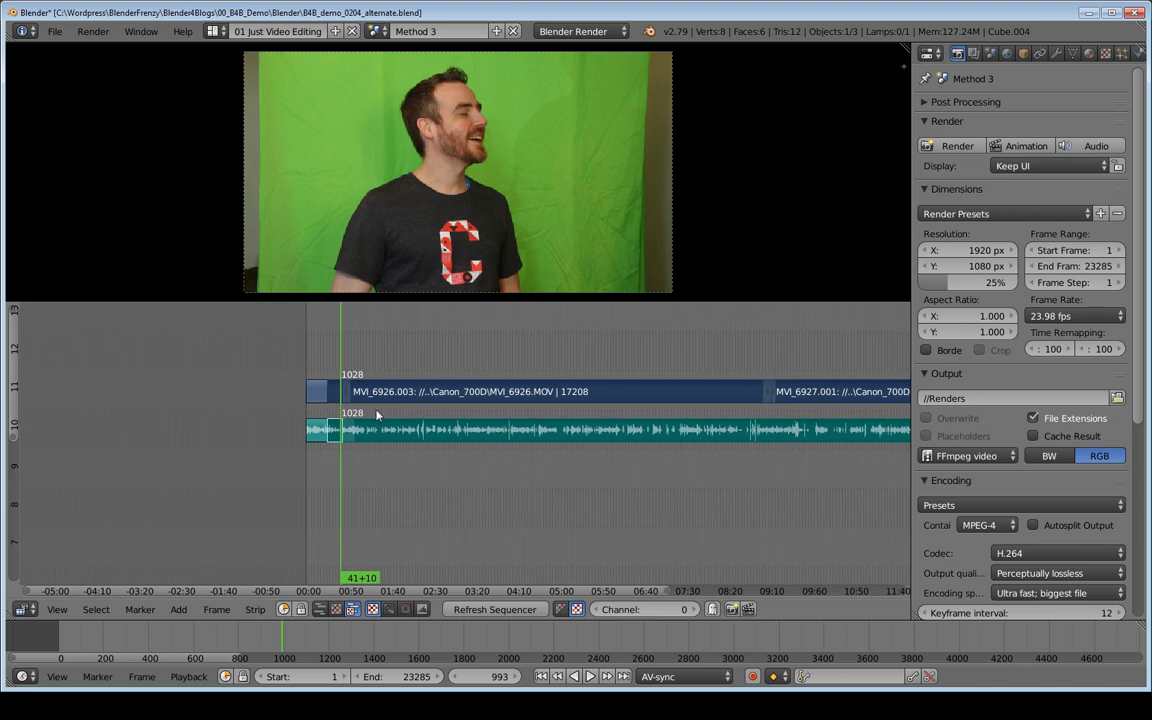
key(g)
right_click(414, 402)
middle_drag(382, 437, 487, 447)
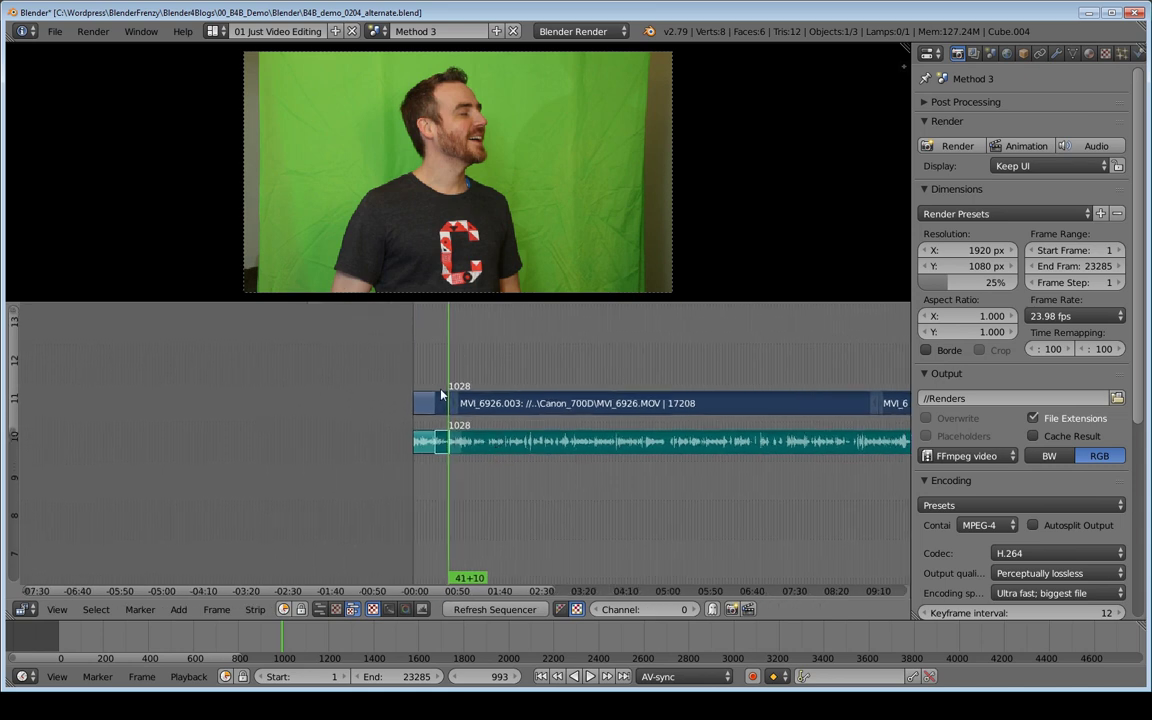
Zoom in on the join between the second and third pieces and reselect the second pieces' video and audio end handles
key(shift+b)
drag(425, 358, 488, 481)
middle_drag(466, 427, 545, 413)
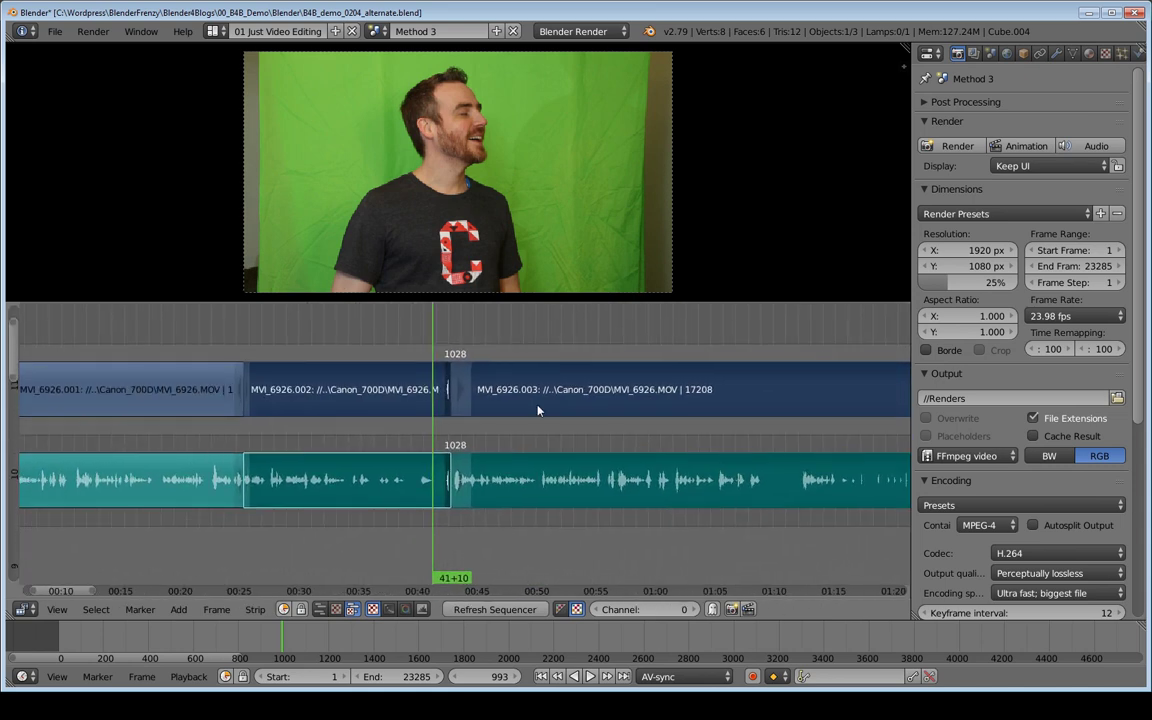
key(ctrl+z)
shift+right_click(444, 395)
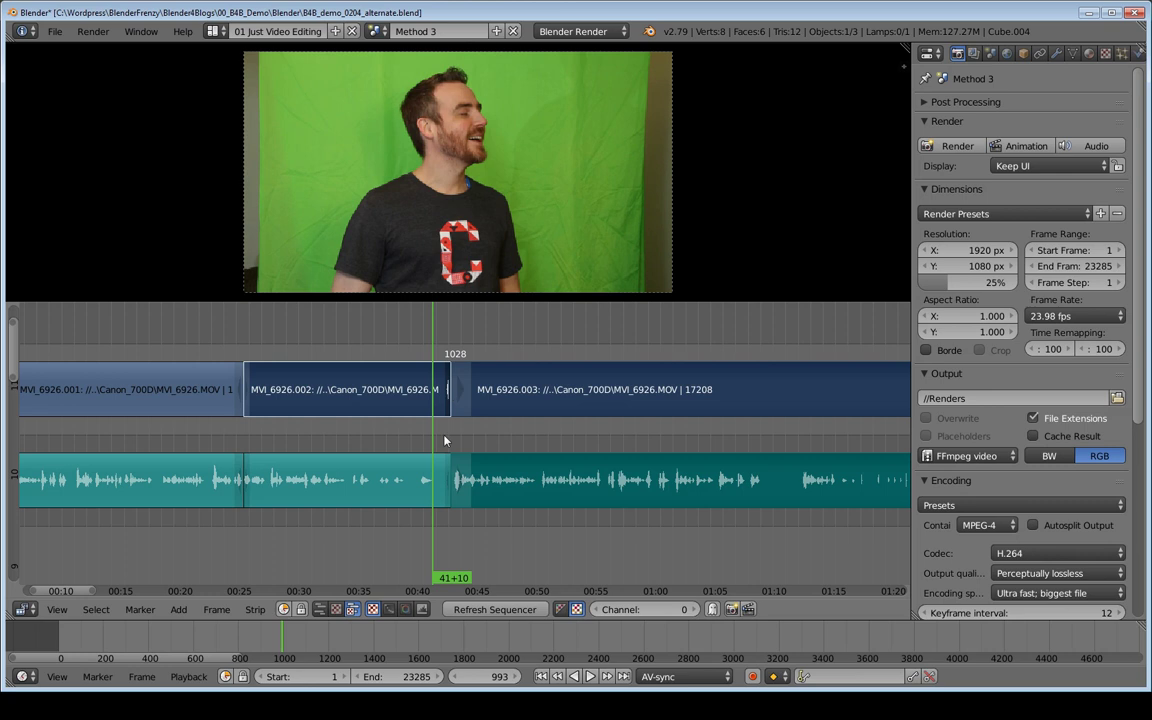
right_click(445, 473)
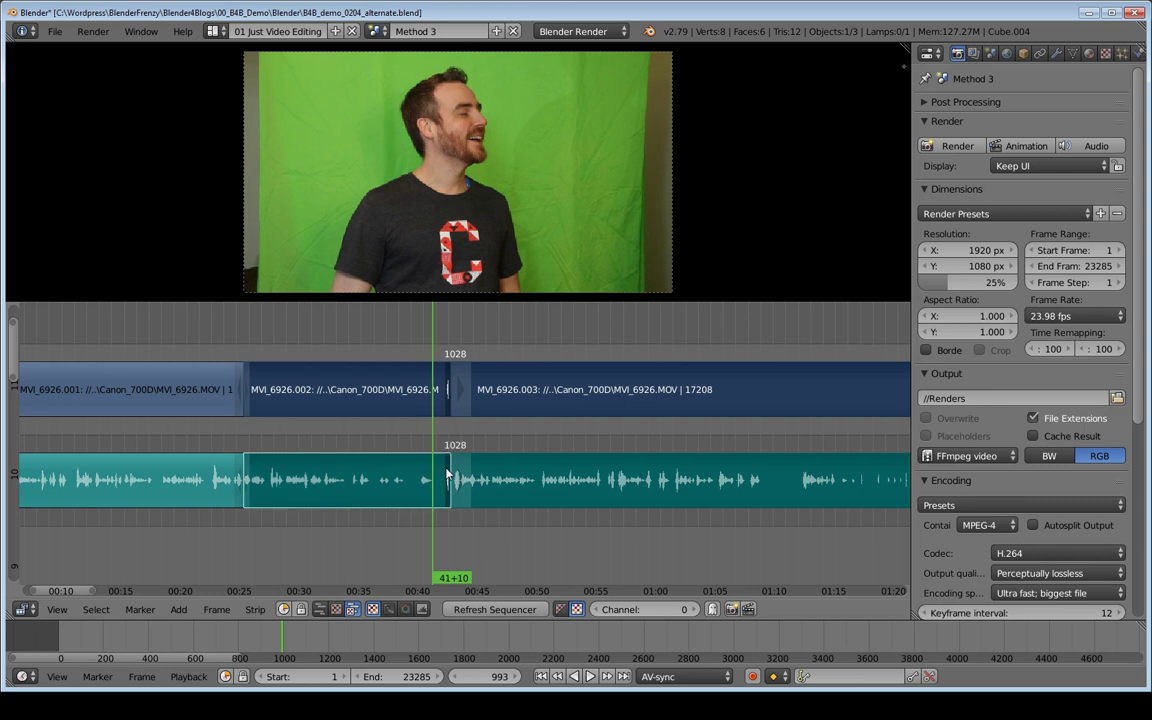
Place the playhead at frame 825 inside the second piece, select all strips, and try extending them from the playhead
scroll(368, 362, down, 1)
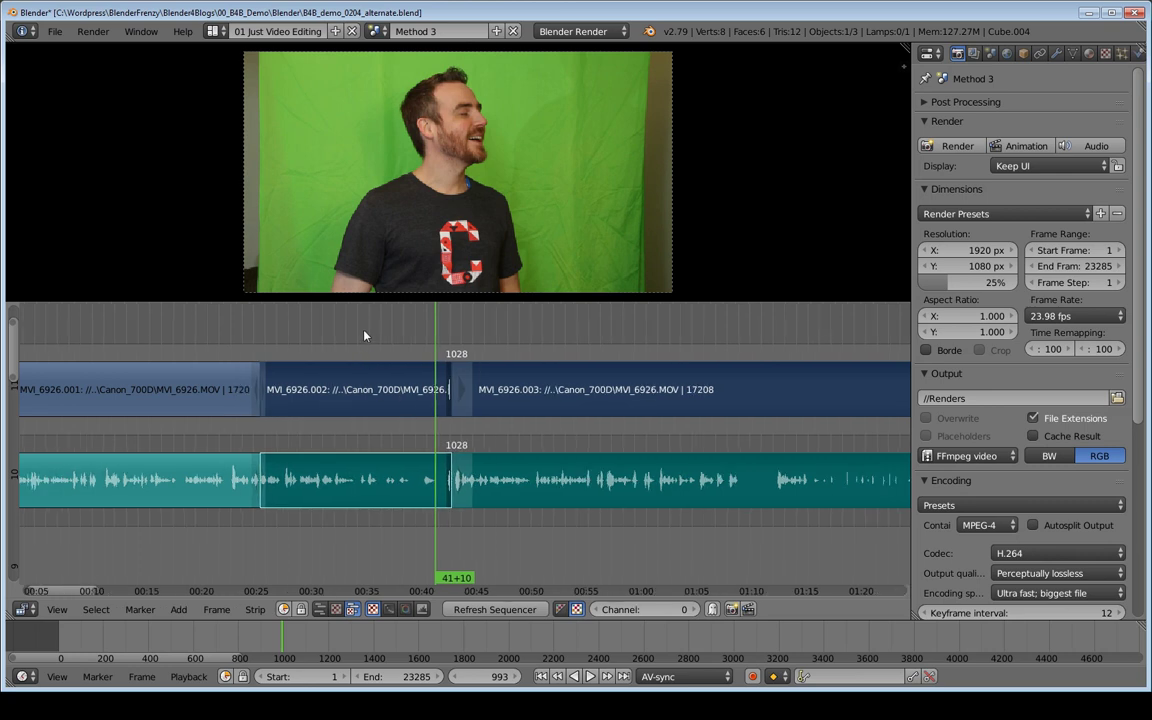
click(358, 334)
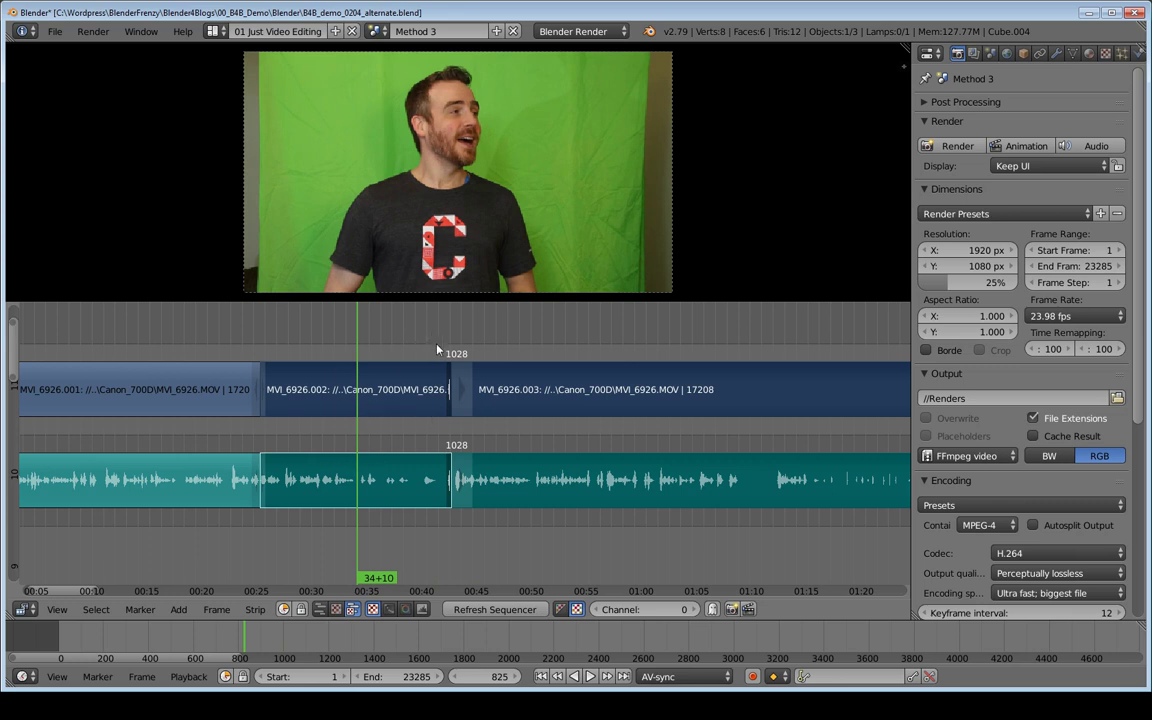
key(a)
key(a)
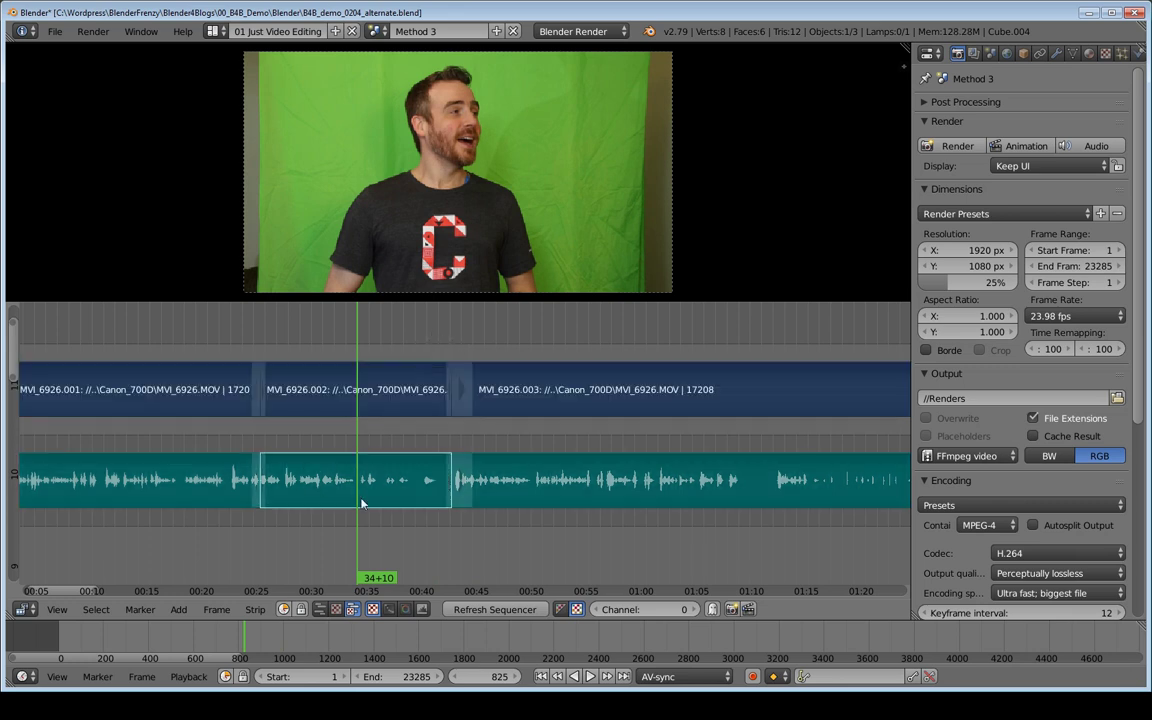
key(a)
key(a)
key(a)
key(e)
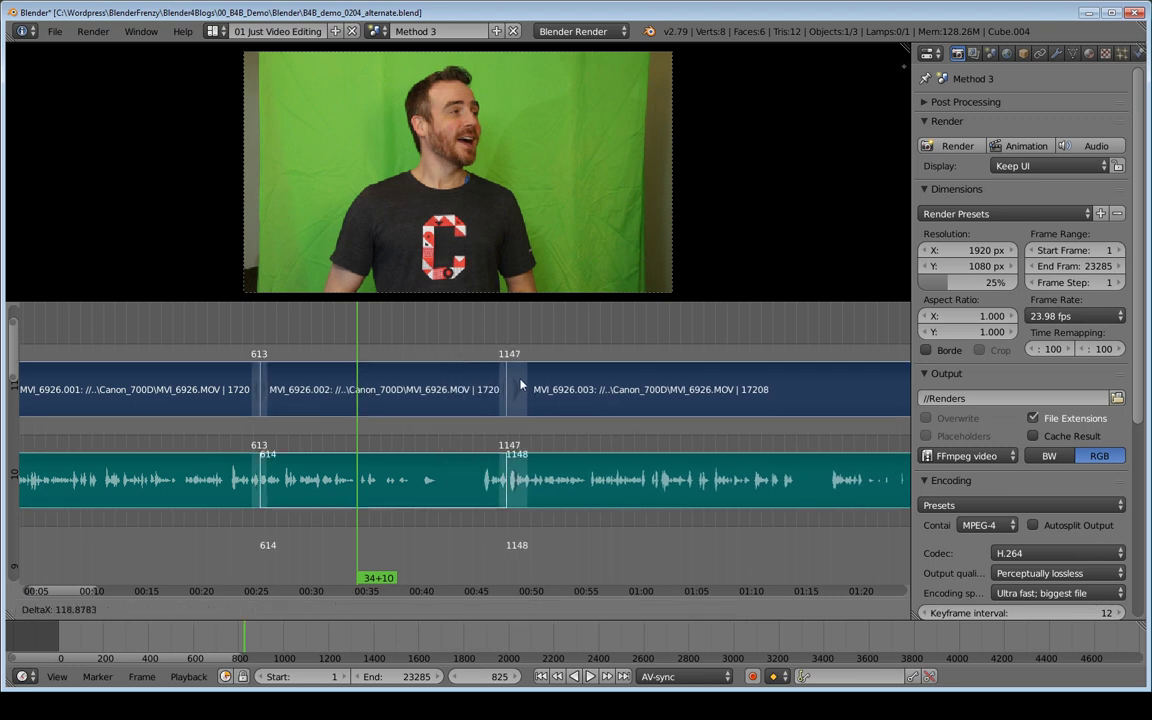
click(475, 390)
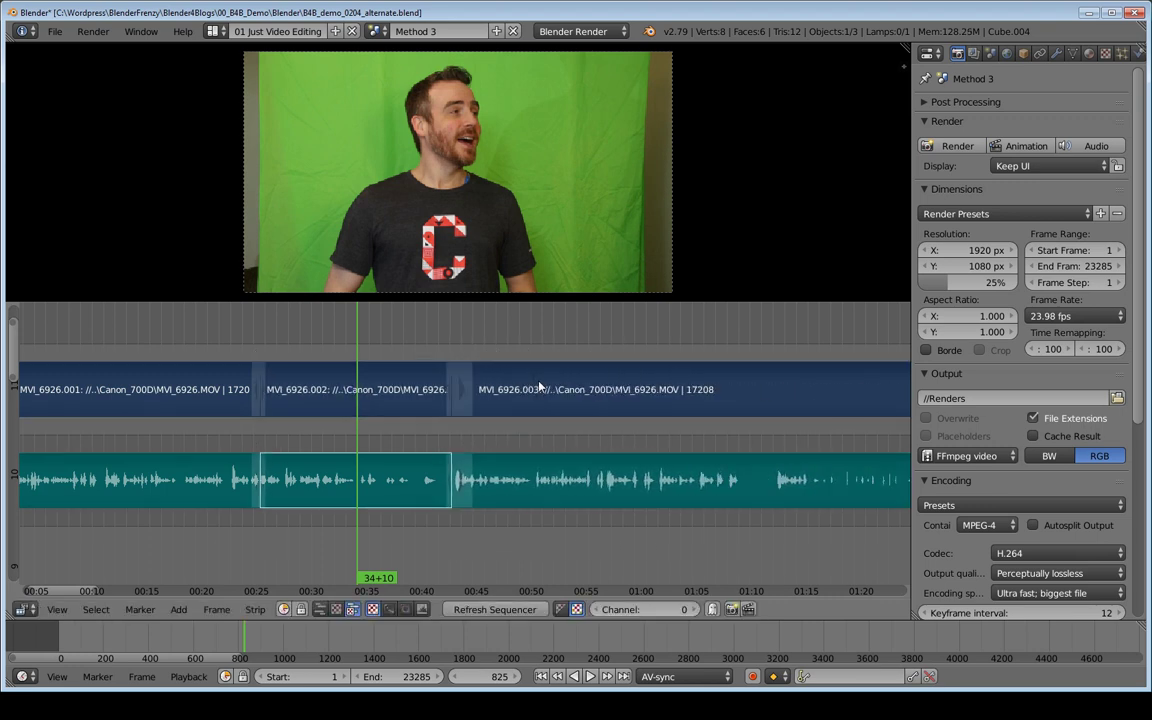
Show the whole sequence and try extending all selected strips from the playhead at frame 825, in both directions
scroll(772, 447, down, 6)
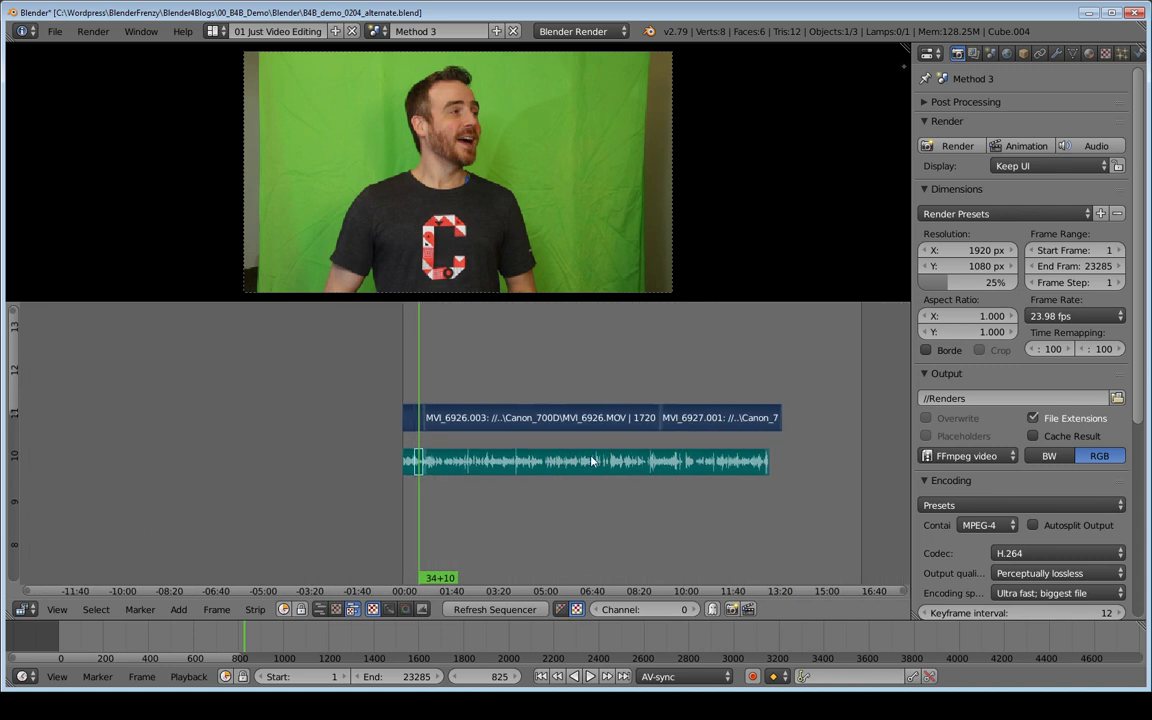
scroll(561, 375, down, 1)
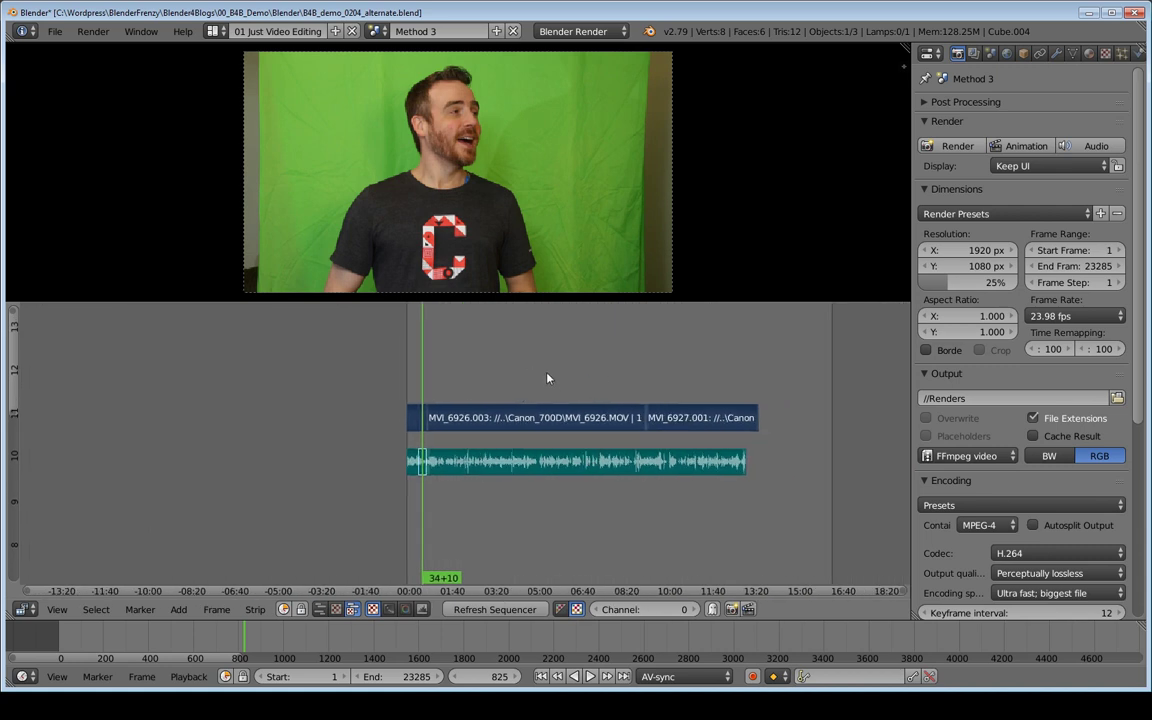
key(e)
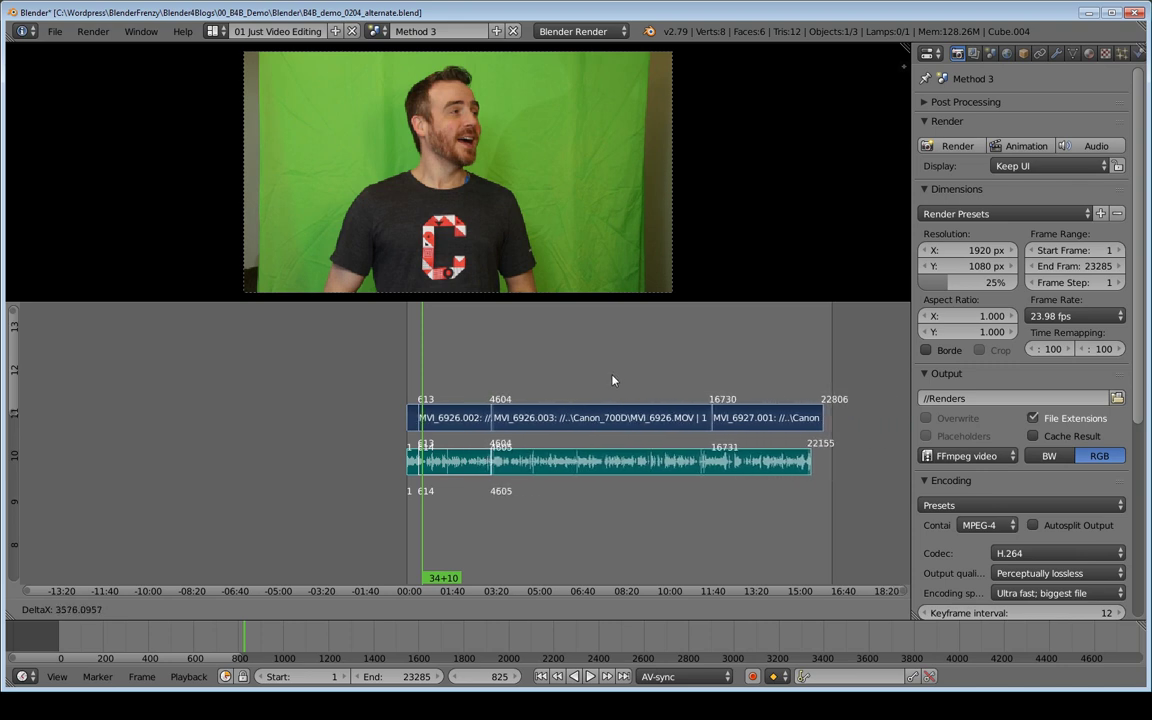
right_click(612, 376)
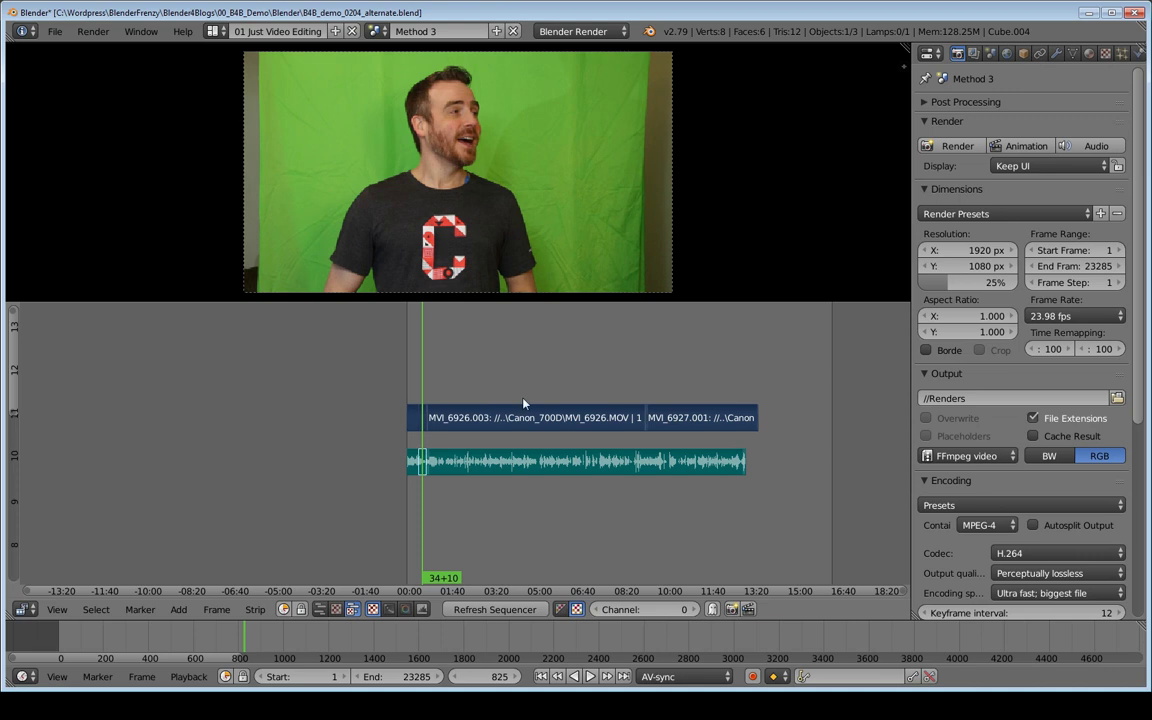
key(g)
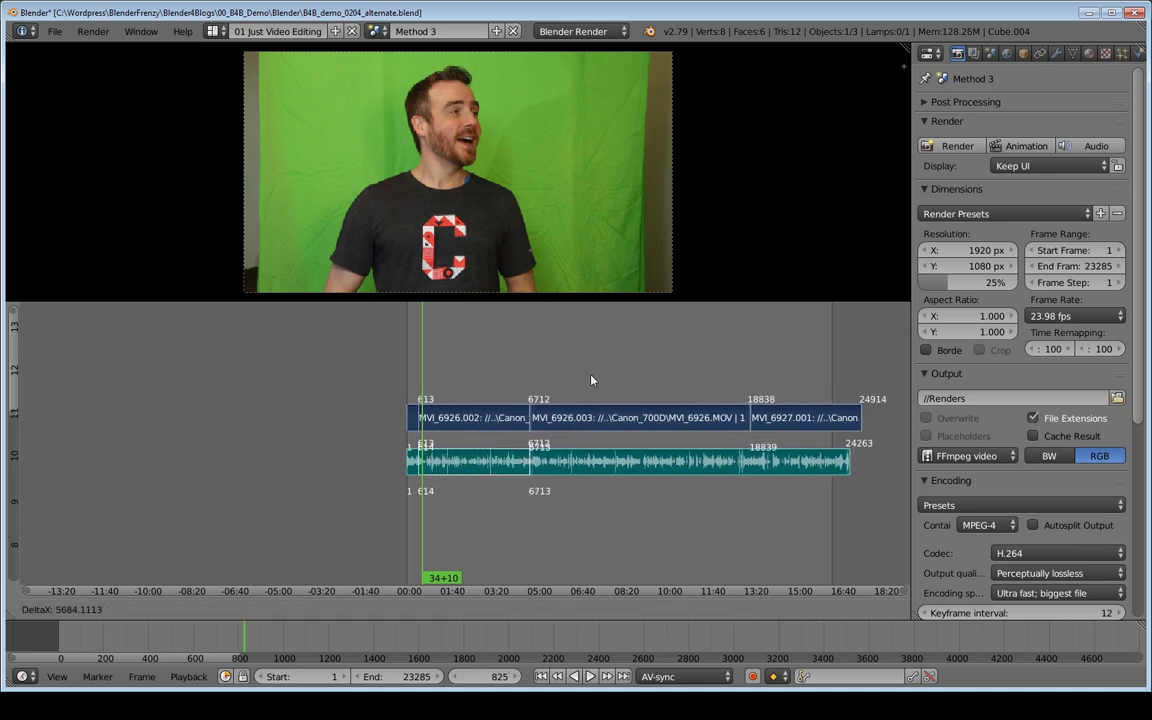
key(Escape)
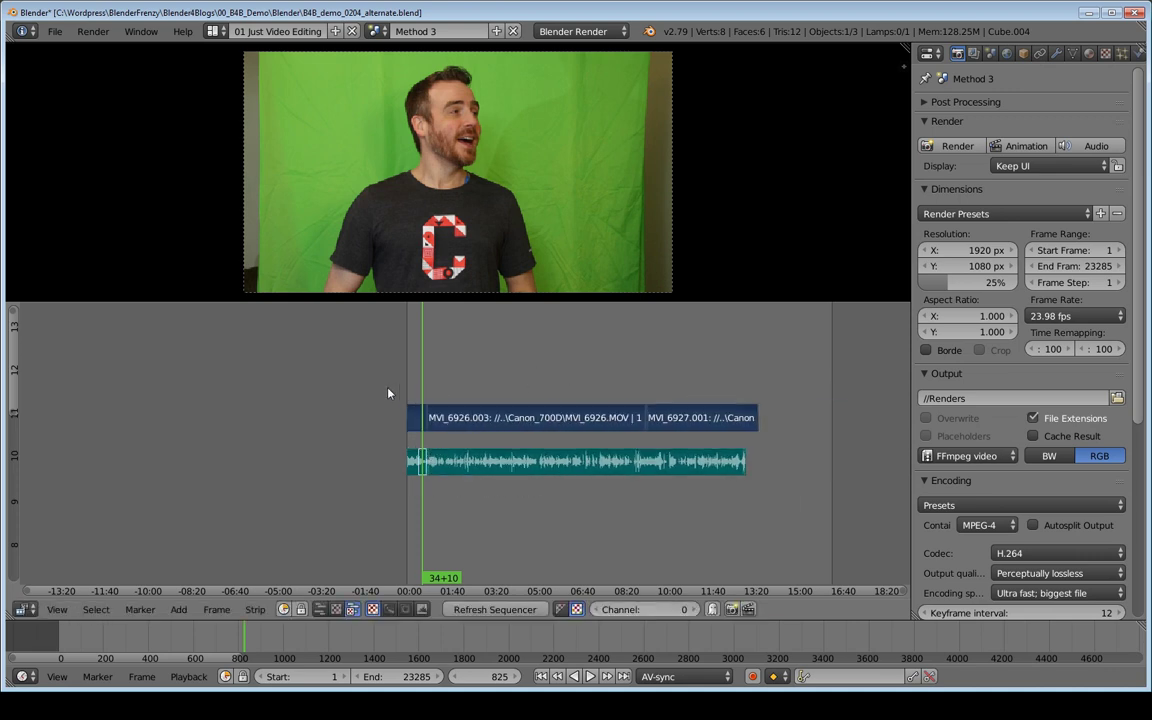
key(g)
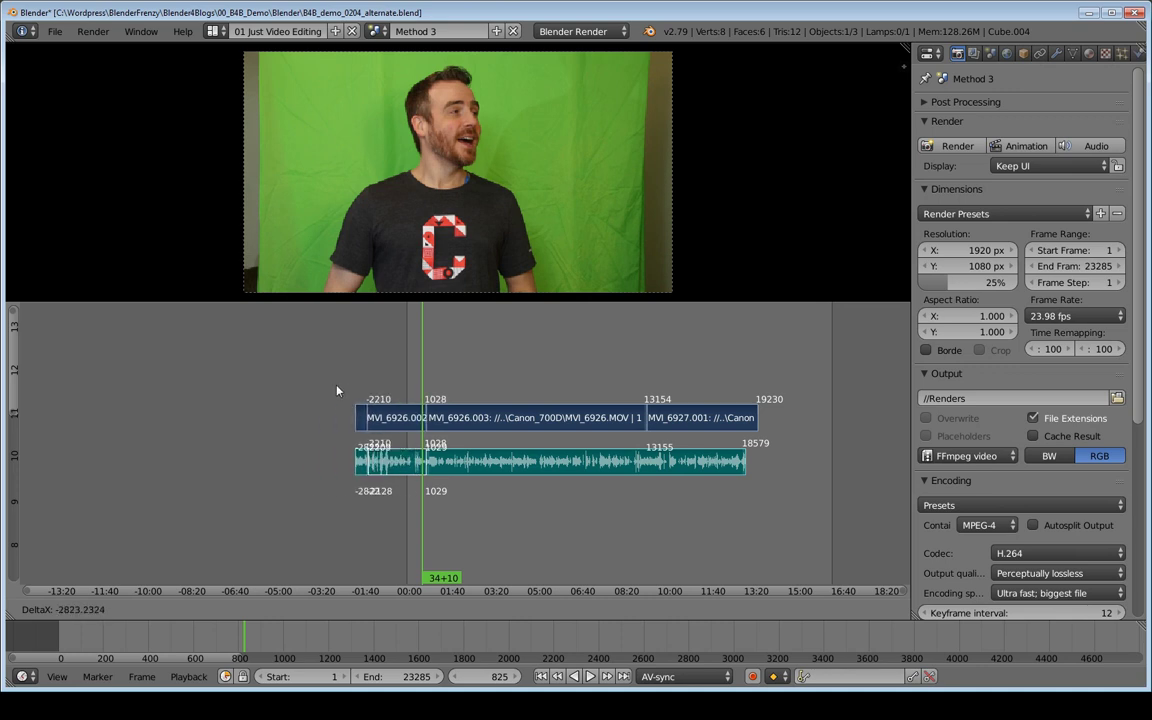
key(Escape)
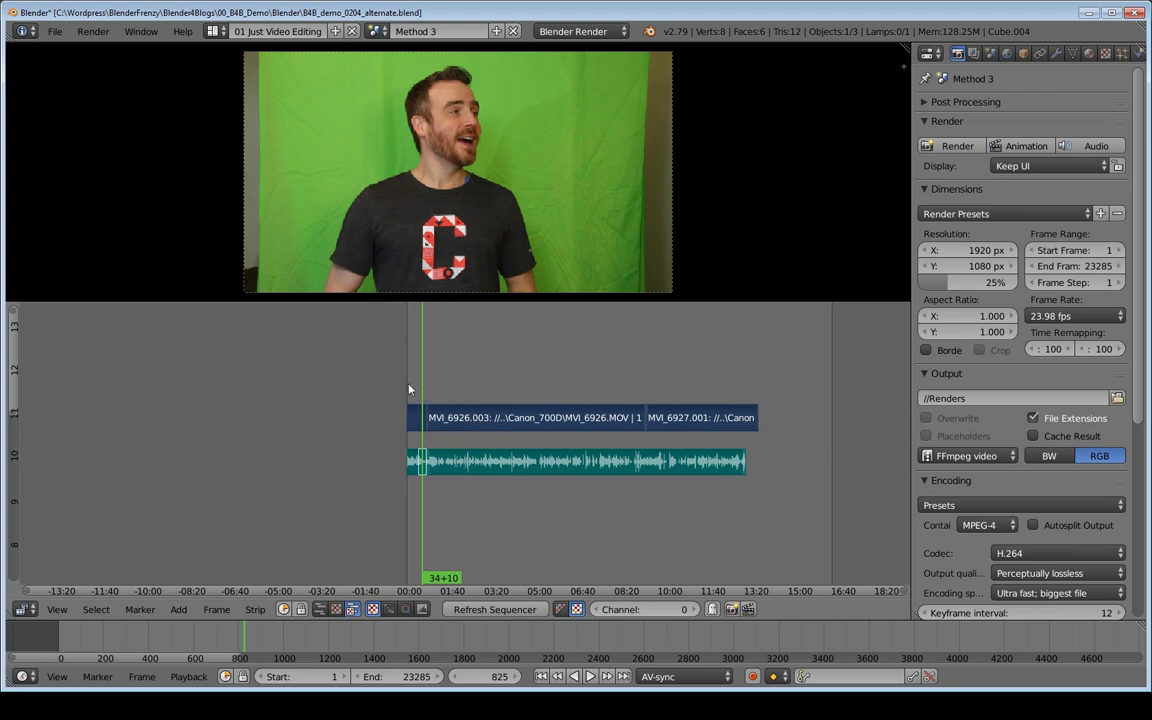
Place the playhead at frame 283 inside the first piece and try extending all strips from it in both directions
drag(409, 389, 415, 397)
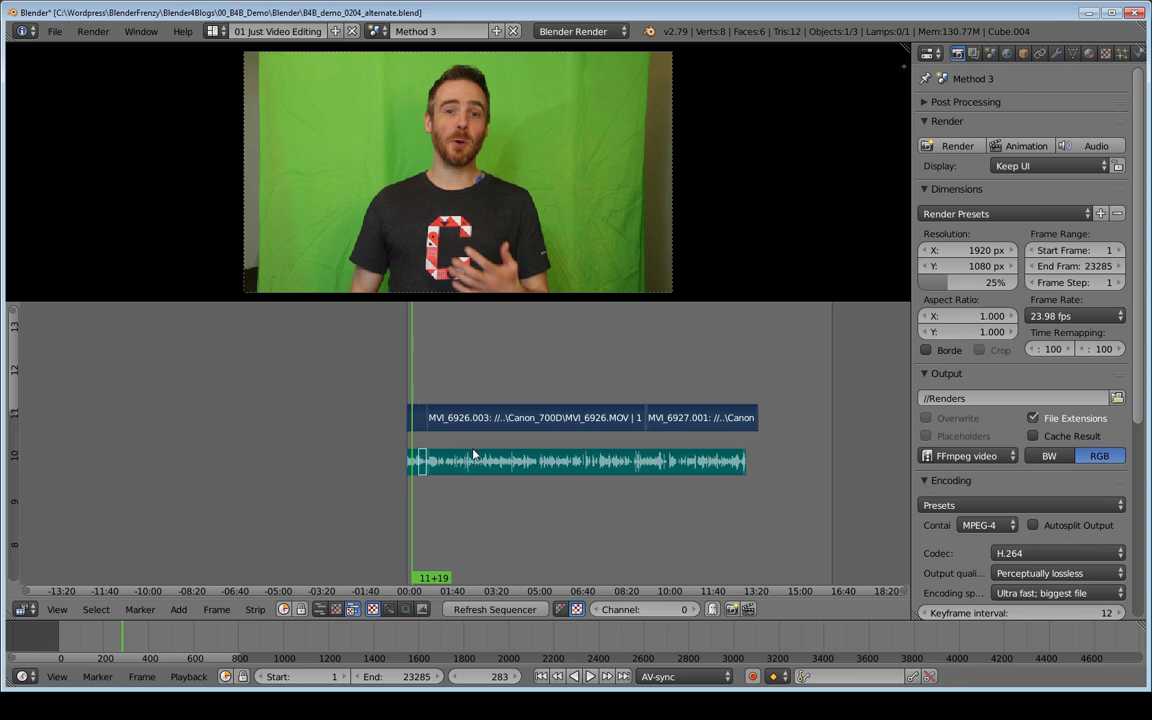
key(g)
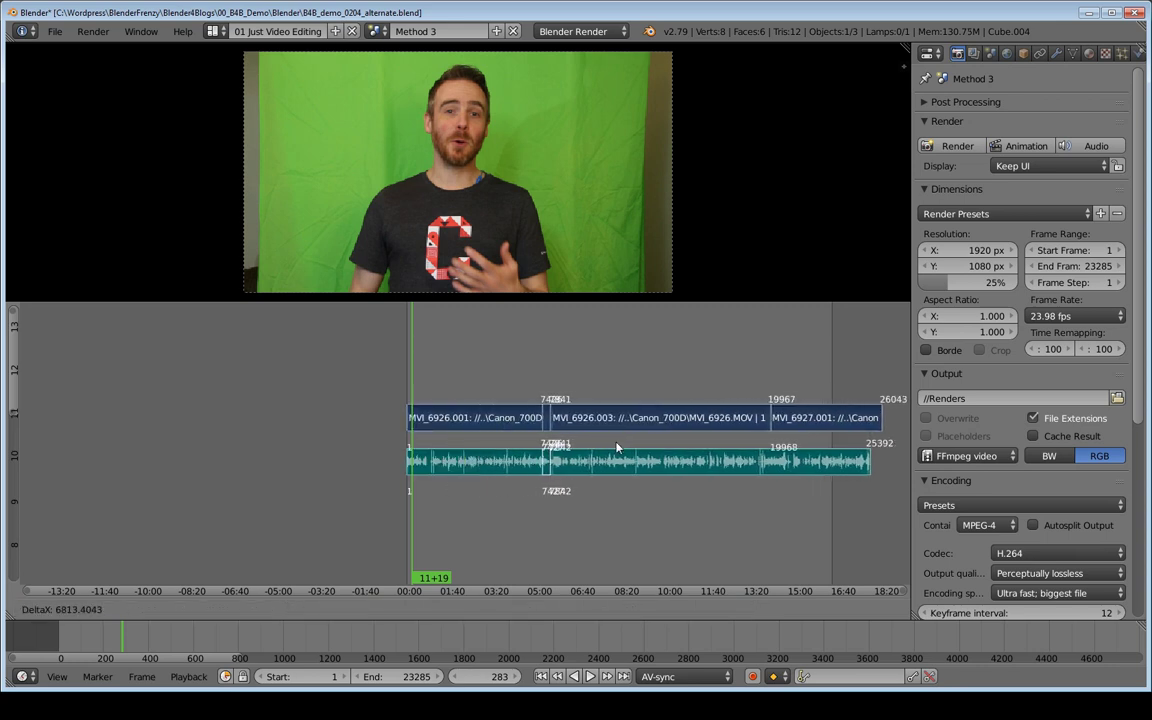
click(456, 442)
key(e)
right_click(285, 454)
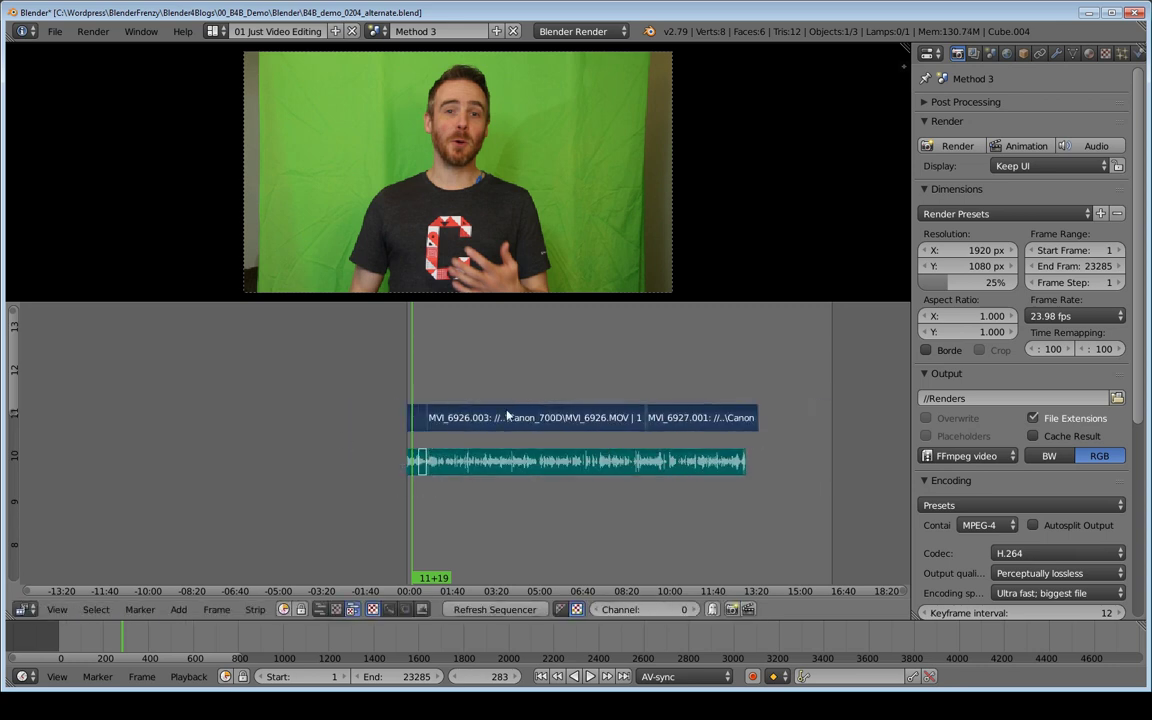
Move the playhead to frame 6795 inside the third piece and try extending all strips to both sides of it
click(535, 465)
key(alt+a)
key(Escape)
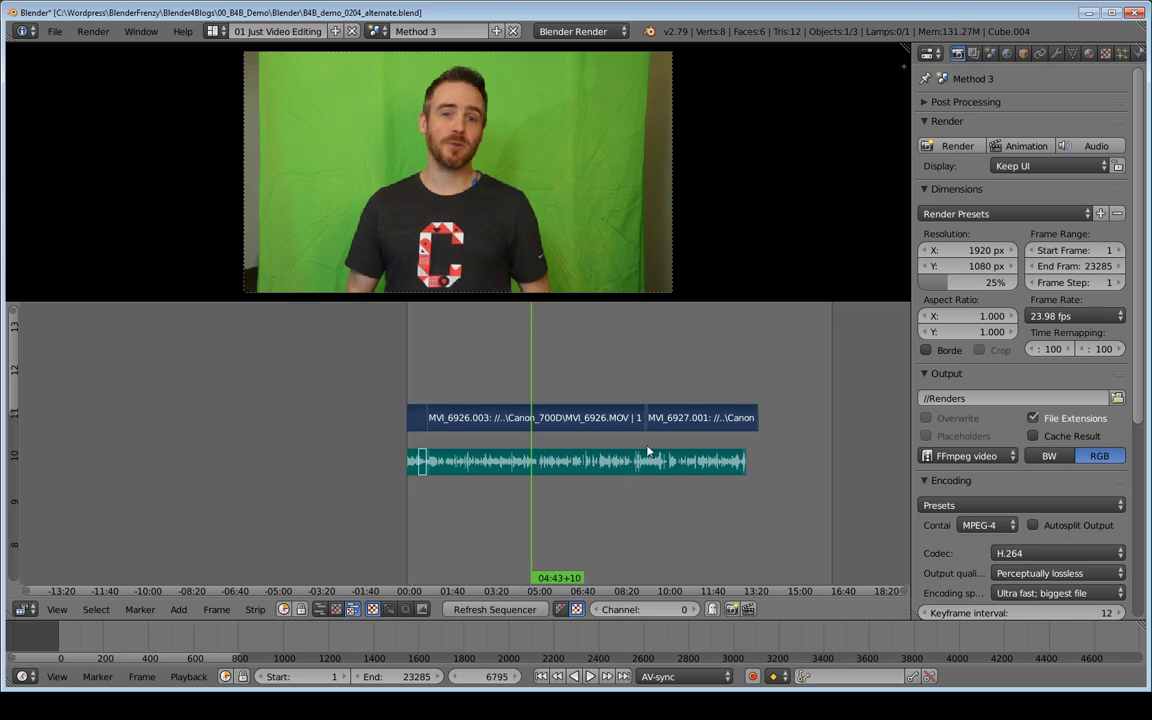
key(g)
key(Escape)
key(g)
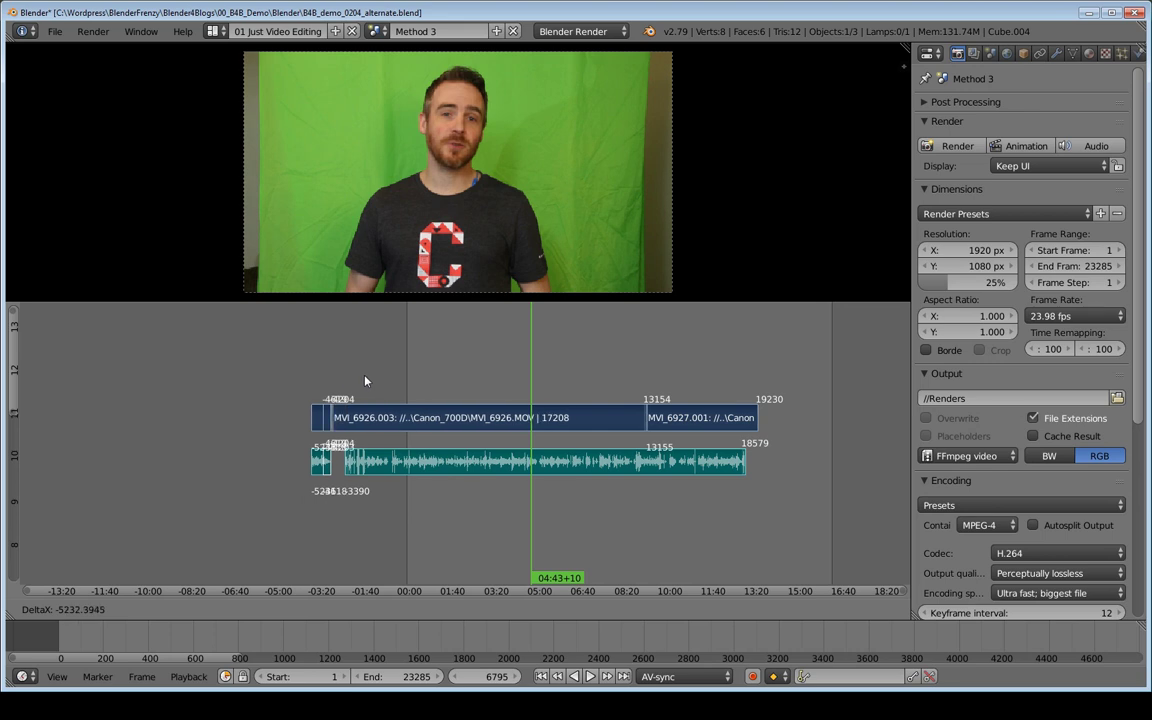
key(Escape)
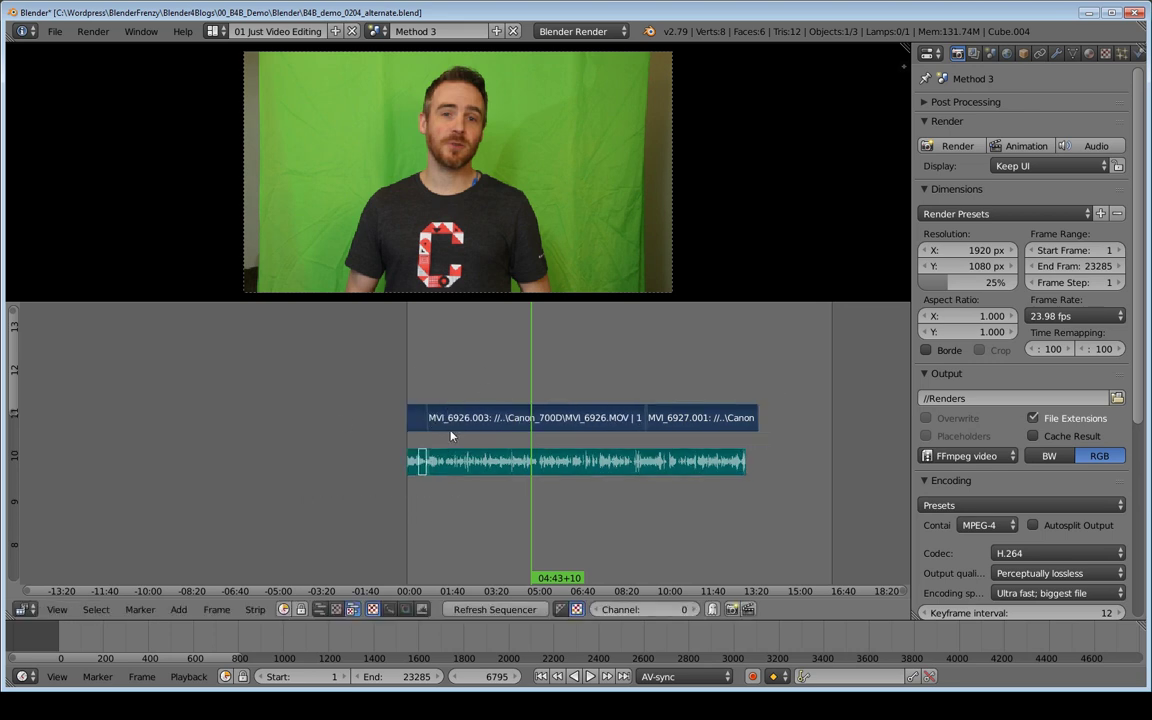
Place the playhead at frame 999 near the second piece's end, select all strips before it, and switch the selection to those after it
middle_drag(432, 437, 535, 438)
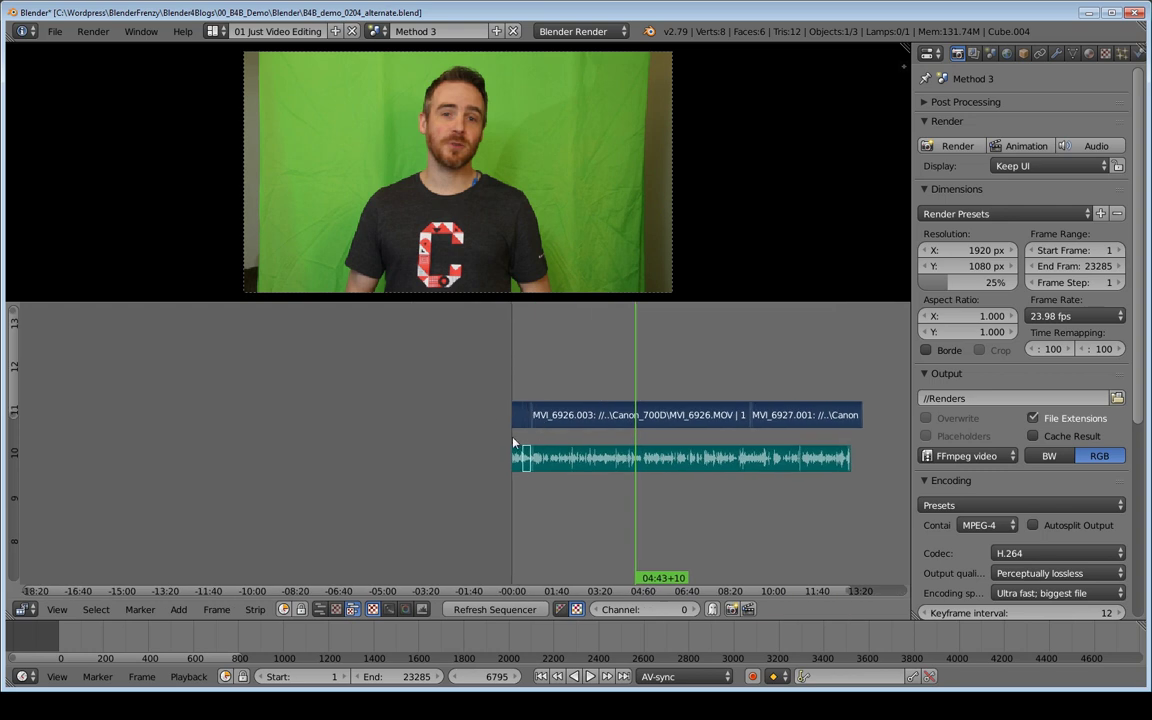
key(shift+b)
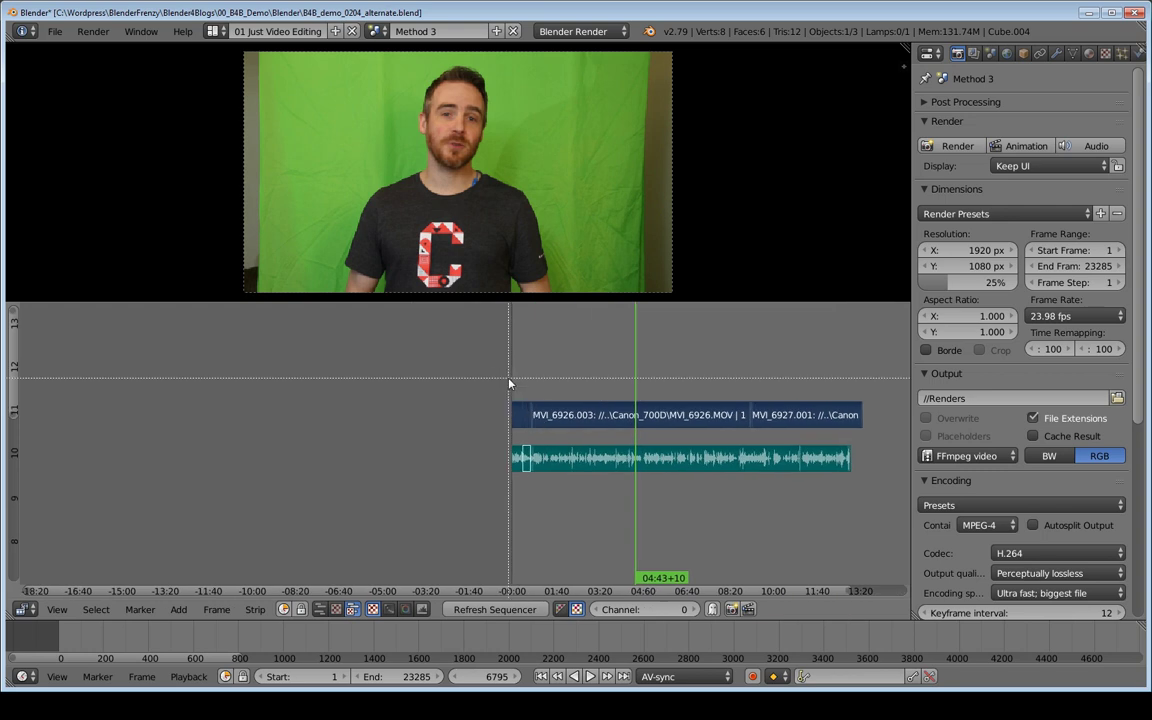
drag(510, 380, 572, 501)
middle_drag(530, 452, 686, 465)
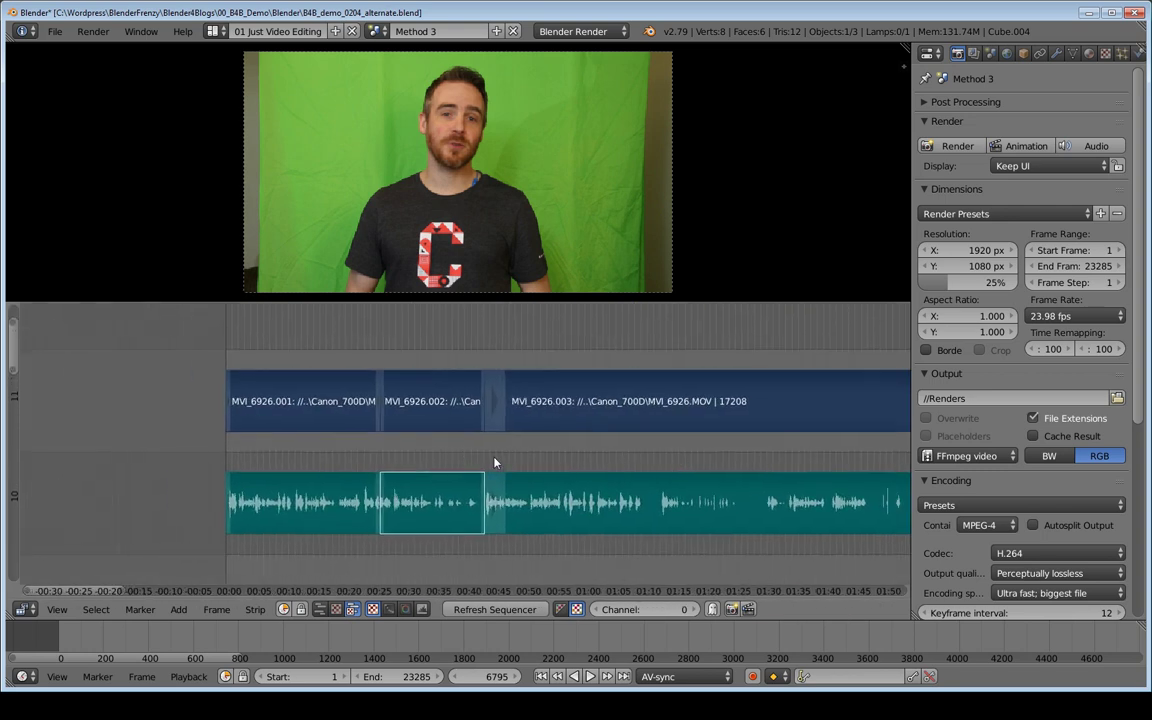
scroll(494, 462, up, 5)
middle_drag(546, 461, 491, 435)
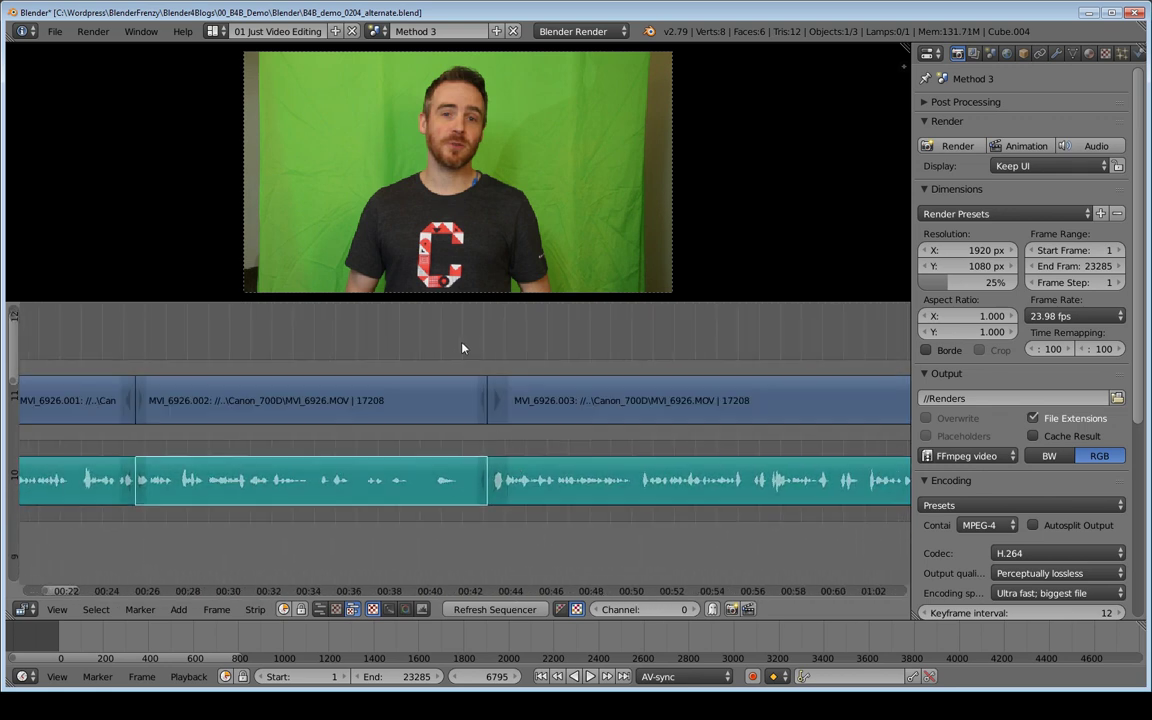
click(462, 347)
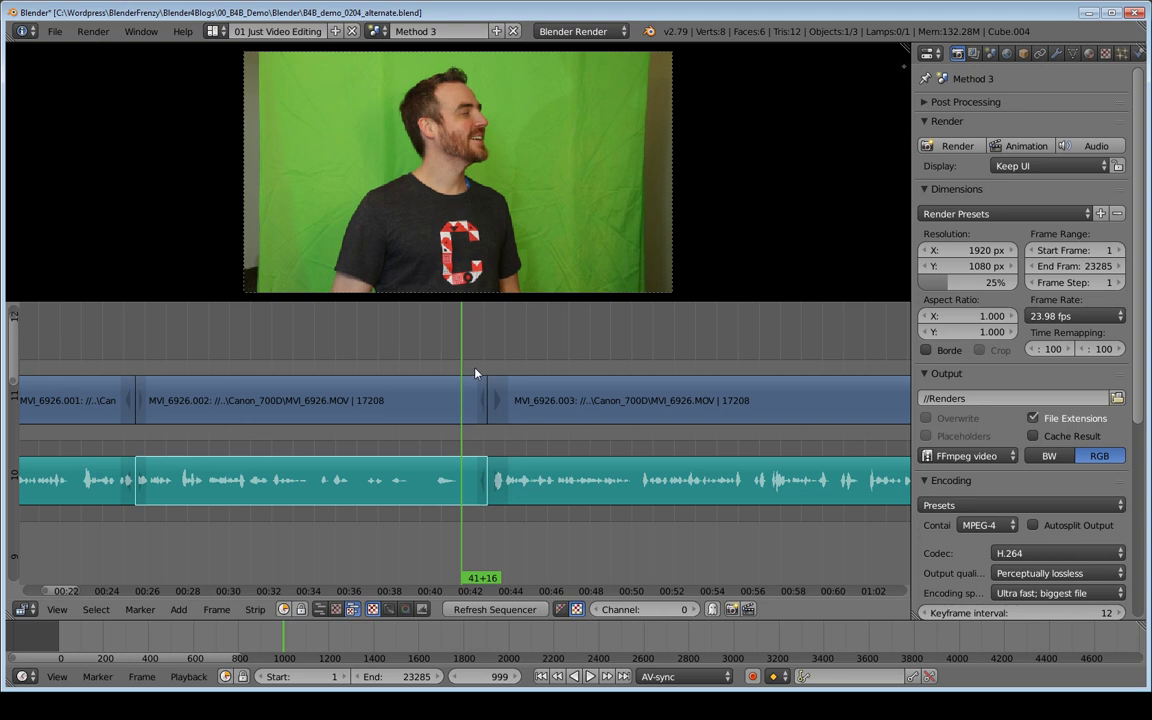
key(bracketleft)
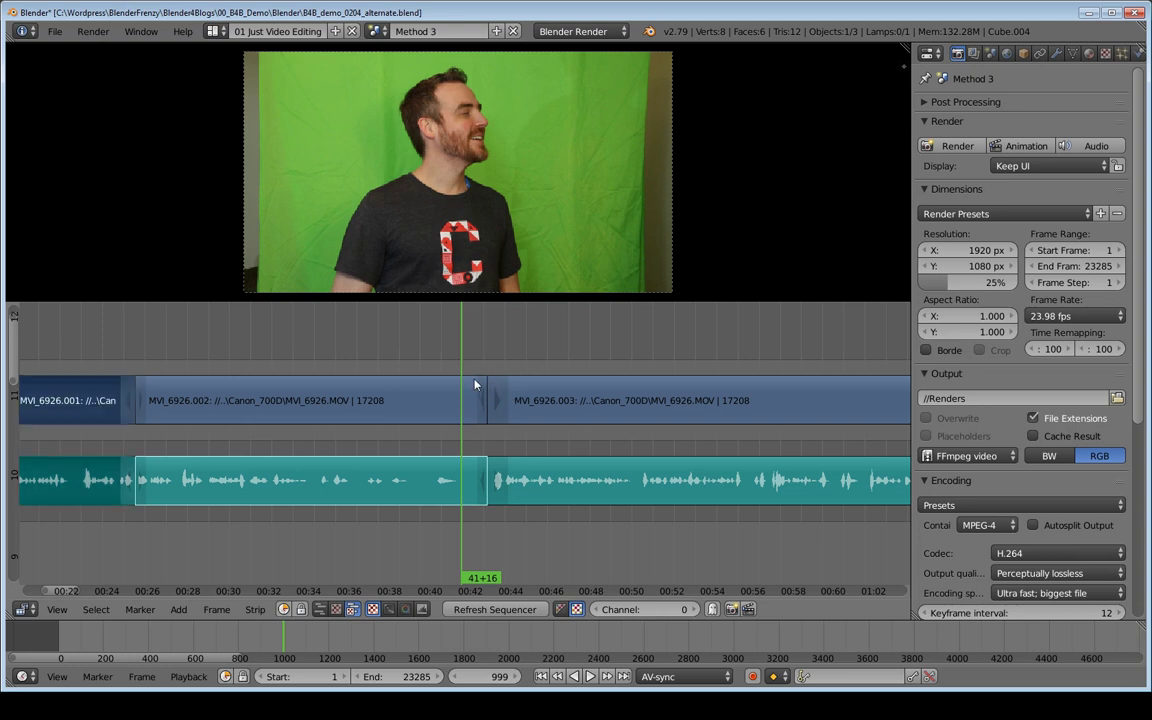
key(bracketright)
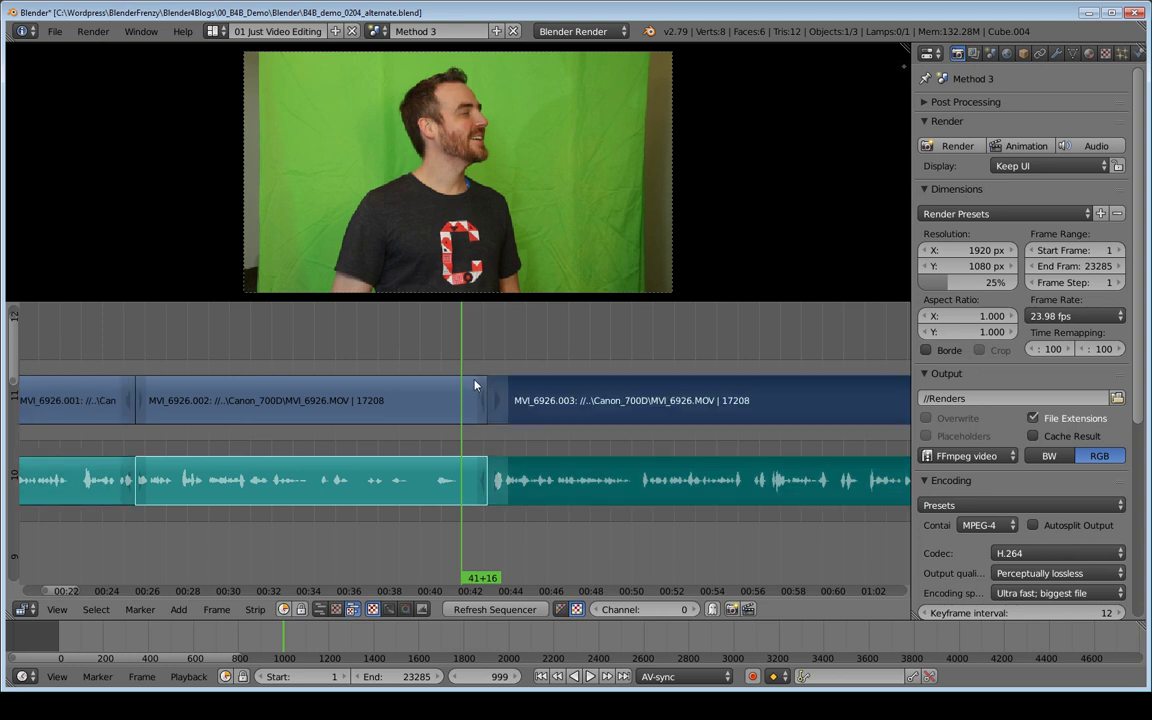
Add the second pieces' video and audio end handles to the selection and slide them with the following strips to end at frame 1026
shift+right_click(485, 399)
shift+right_click(490, 479)
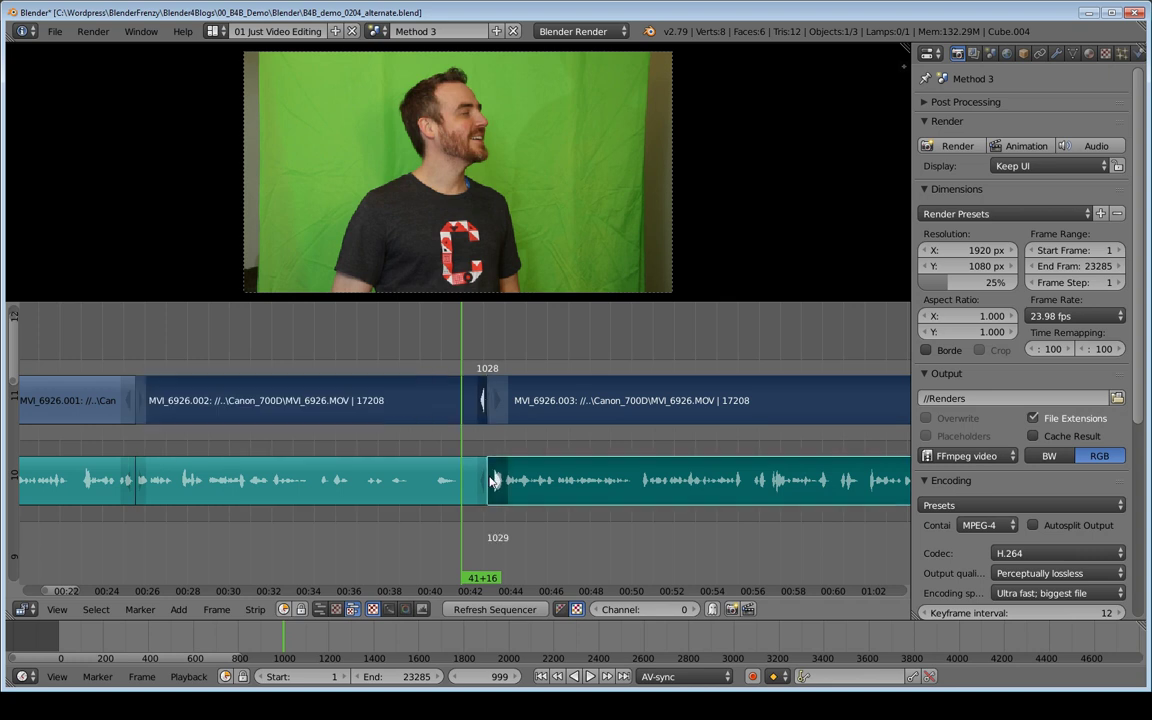
shift+right_click(492, 481)
shift+right_click(485, 481)
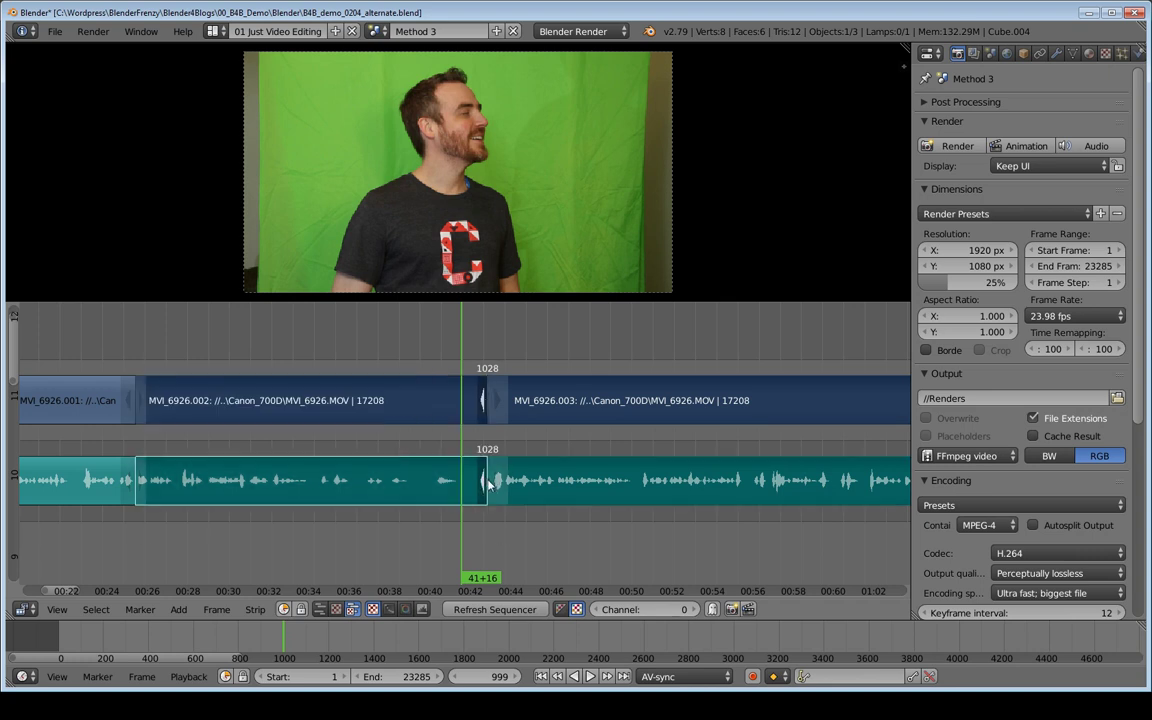
key(g)
click(487, 486)
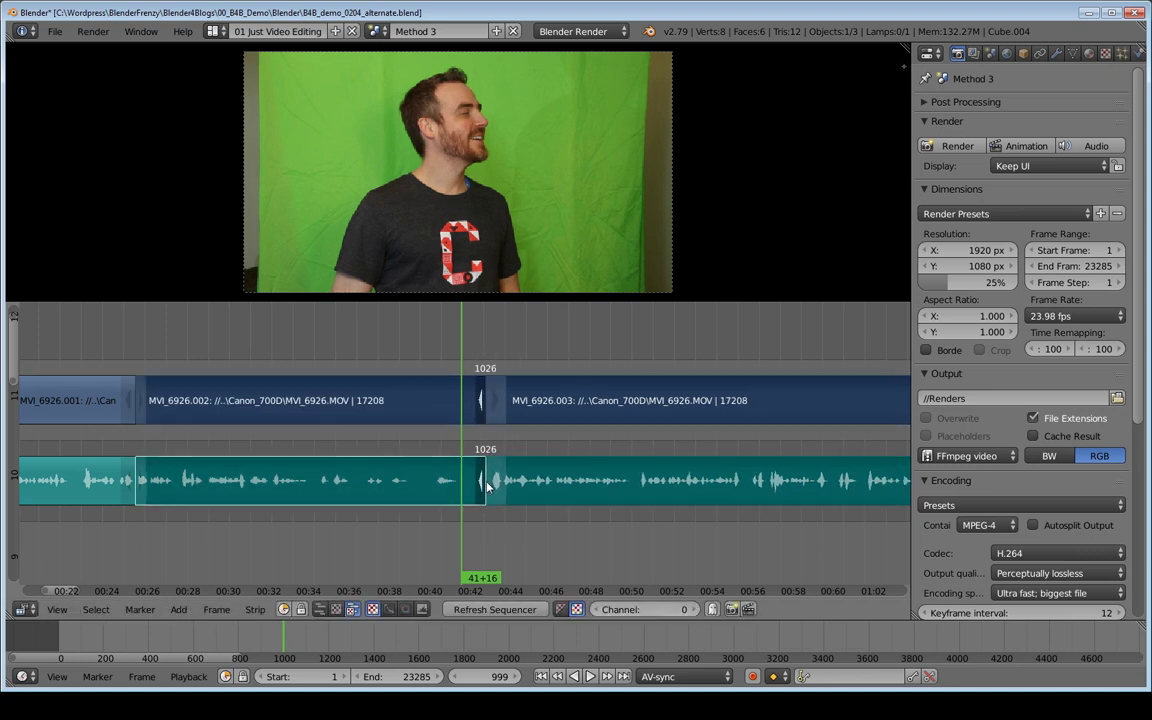
Select the third pieces' video and audio strips and slide them away from the second pieces to start at frame 1151
shift+right_click(488, 422)
right_click(496, 401)
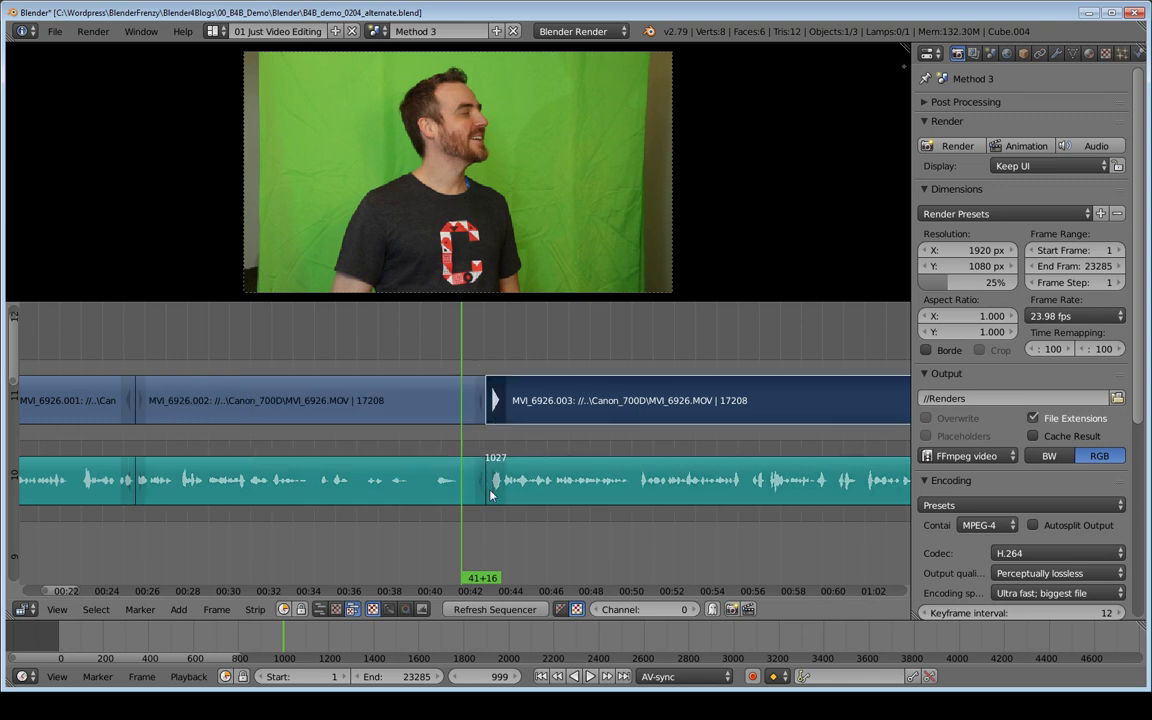
shift+right_click(491, 492)
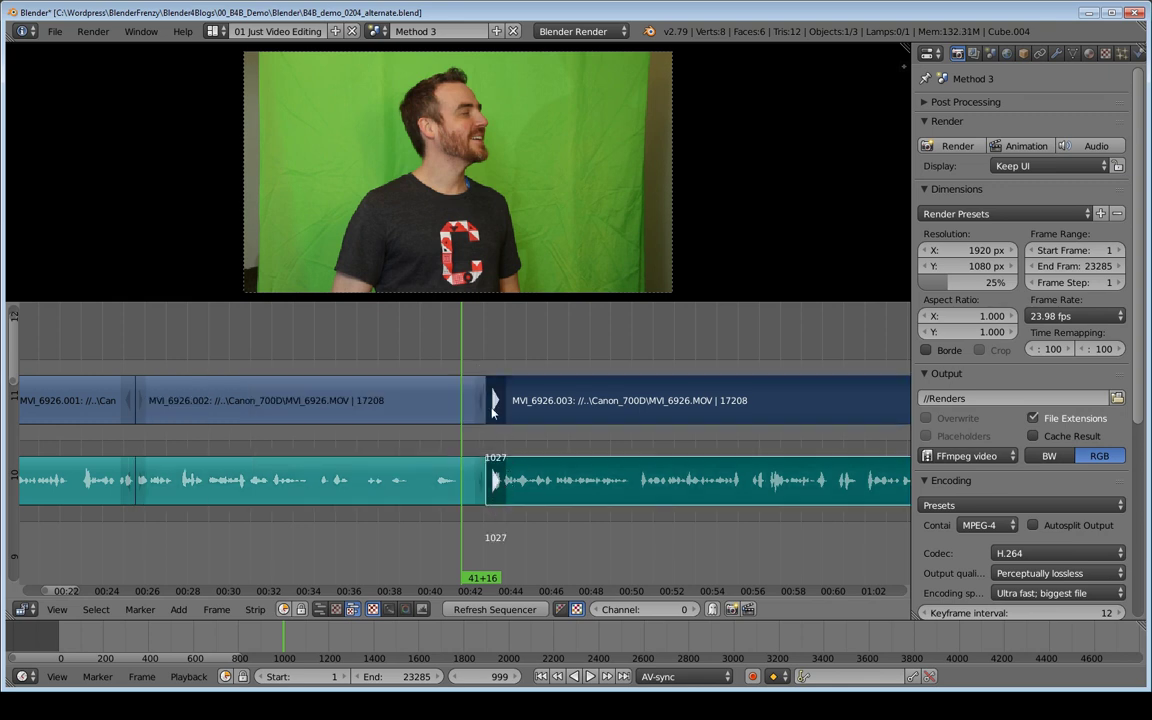
key(g)
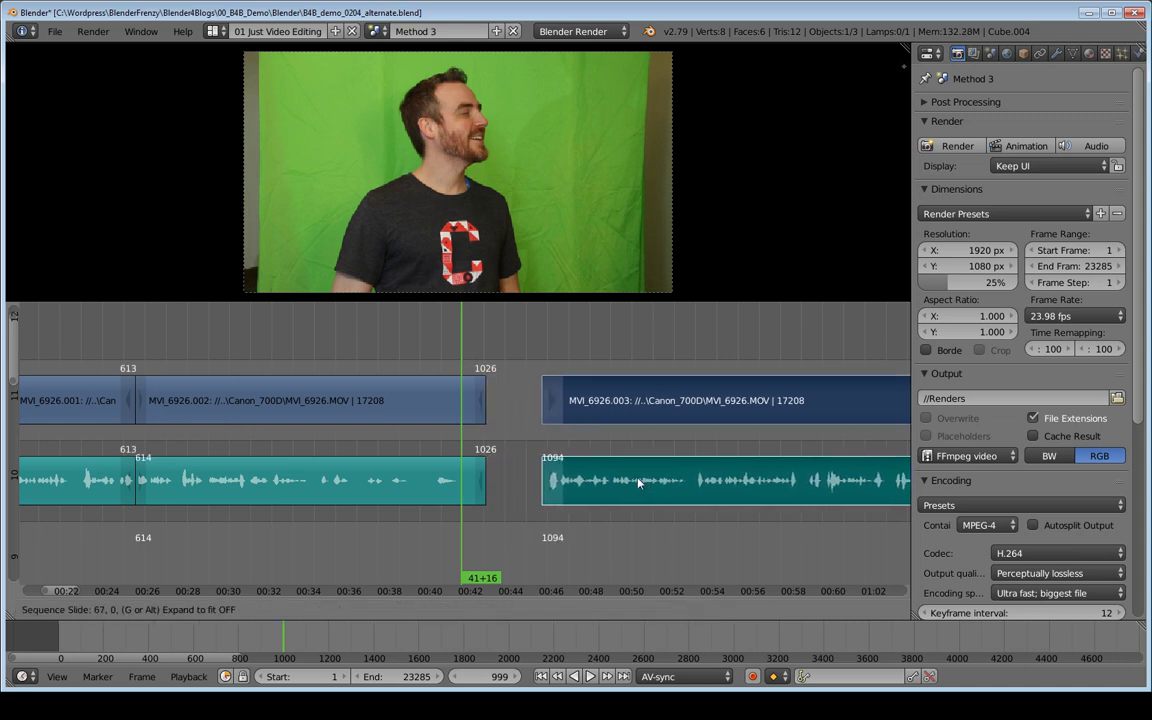
click(616, 398)
Select the third pieces' video and audio start handles and extend them back to frame 1098
right_click(600, 398)
shift+right_click(606, 479)
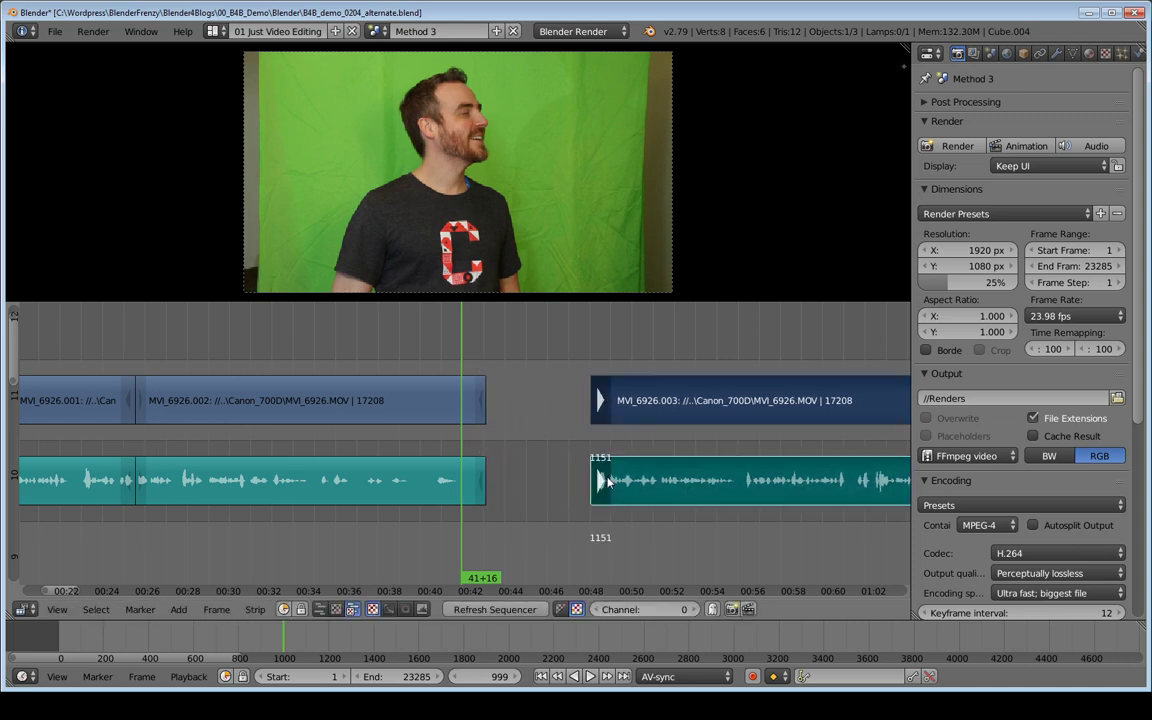
key(g)
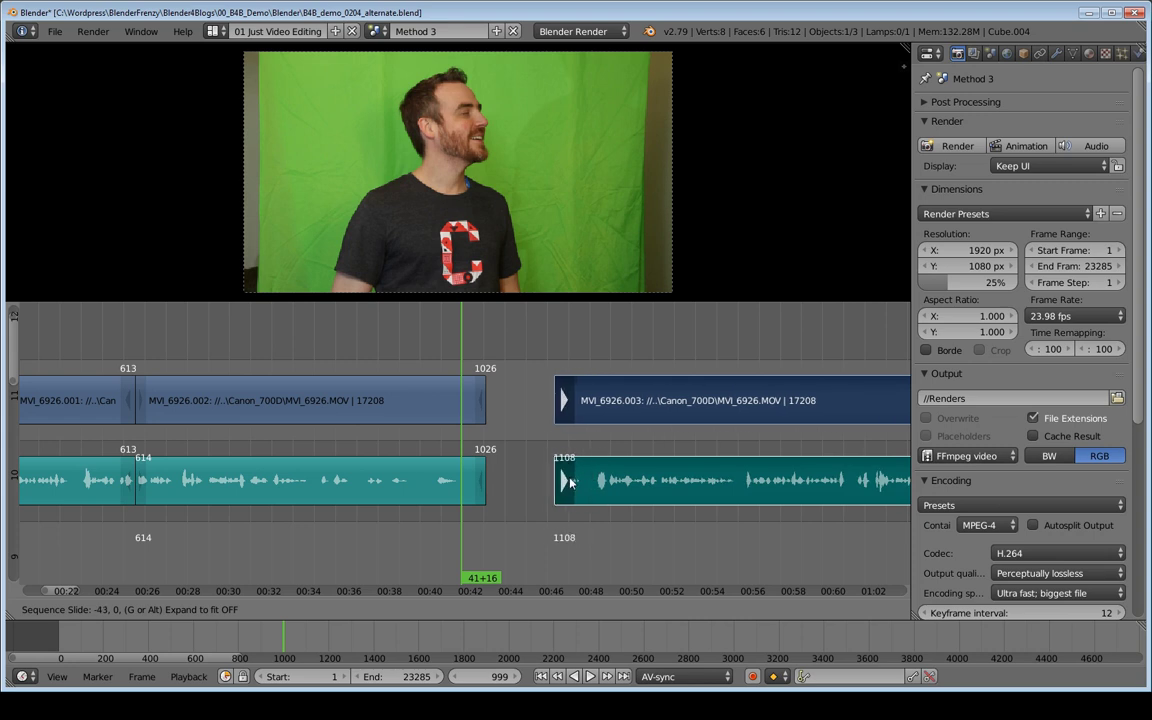
click(560, 481)
Extend the second pieces' video and audio end handles to frame 1037 and remove the gap before the third pieces
click(483, 403)
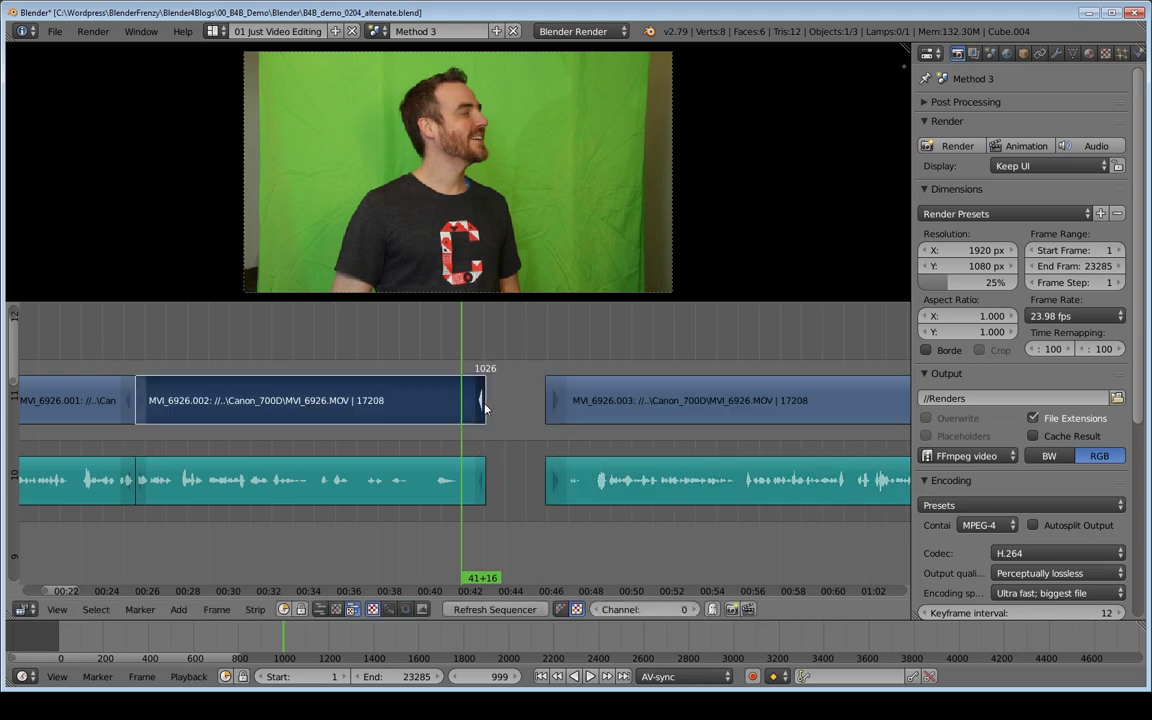
shift+click(483, 485)
key(g)
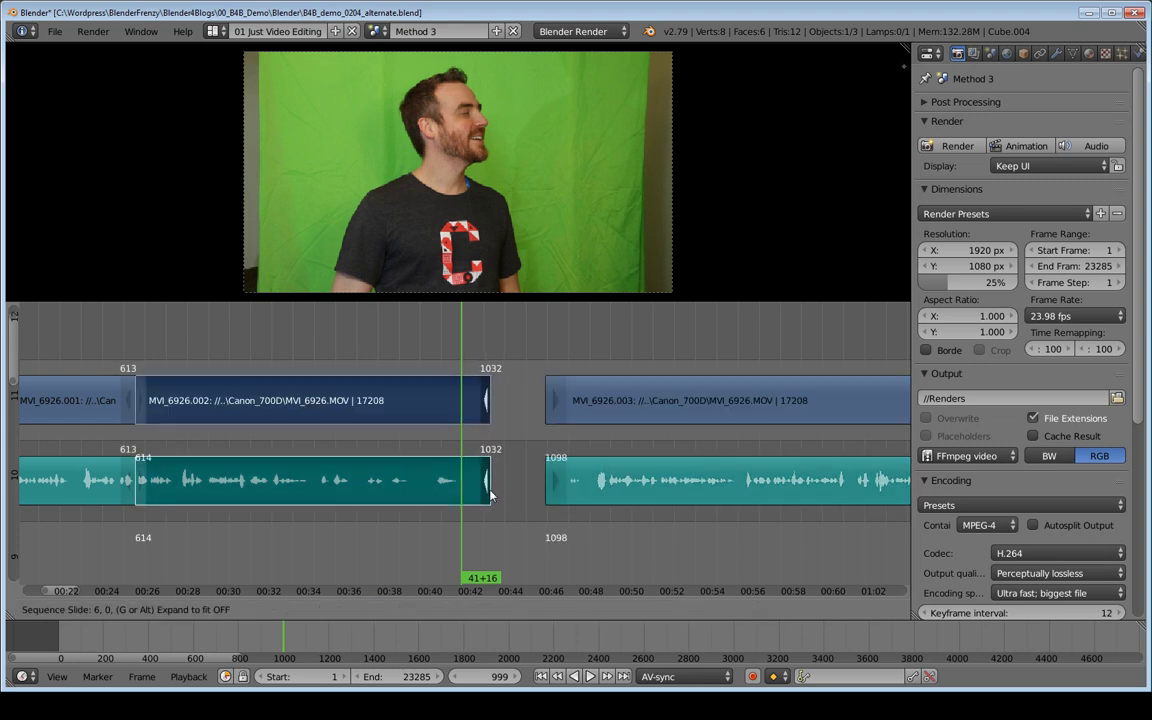
click(487, 411)
key(BackSpace)
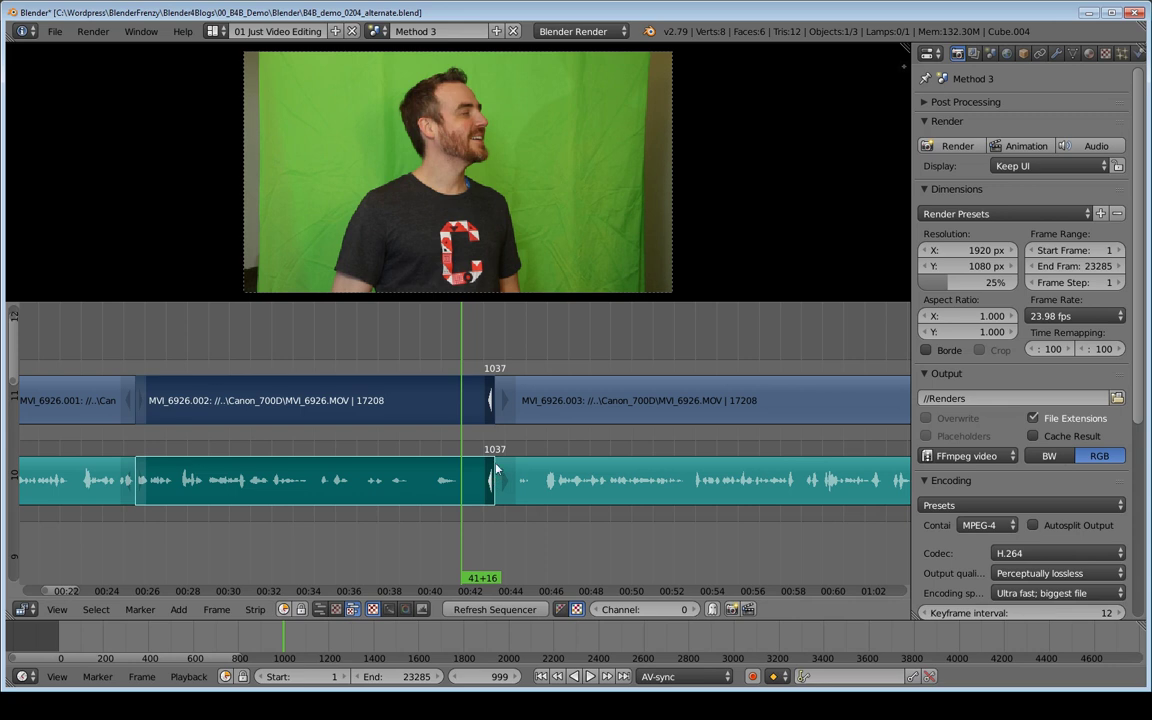
Select all strips and extend from frame 857 so the second pieces end at frame 1018, with the following strips moving along
key(a)
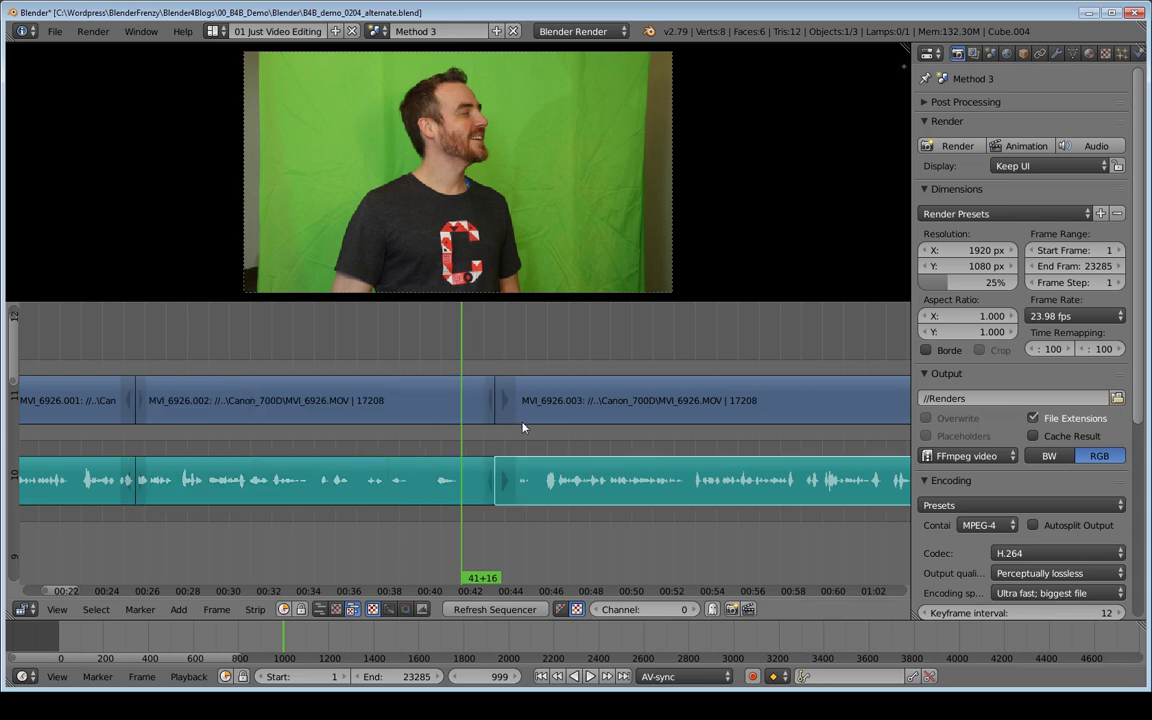
key(a)
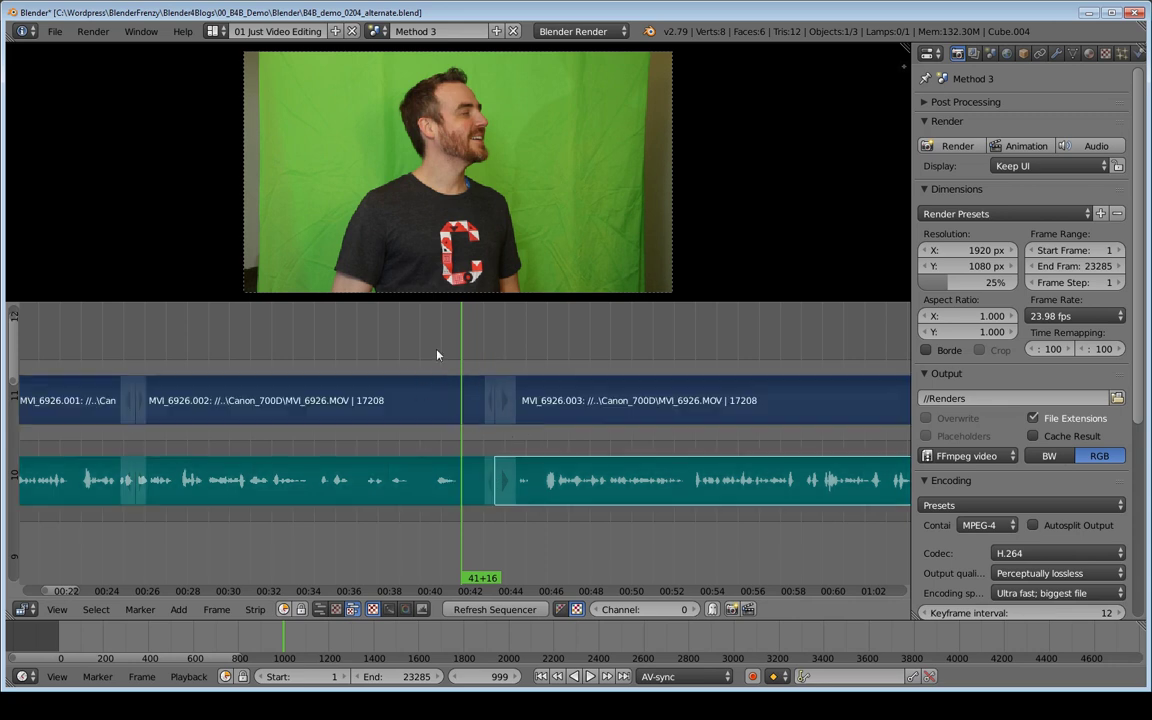
drag(402, 355, 410, 362)
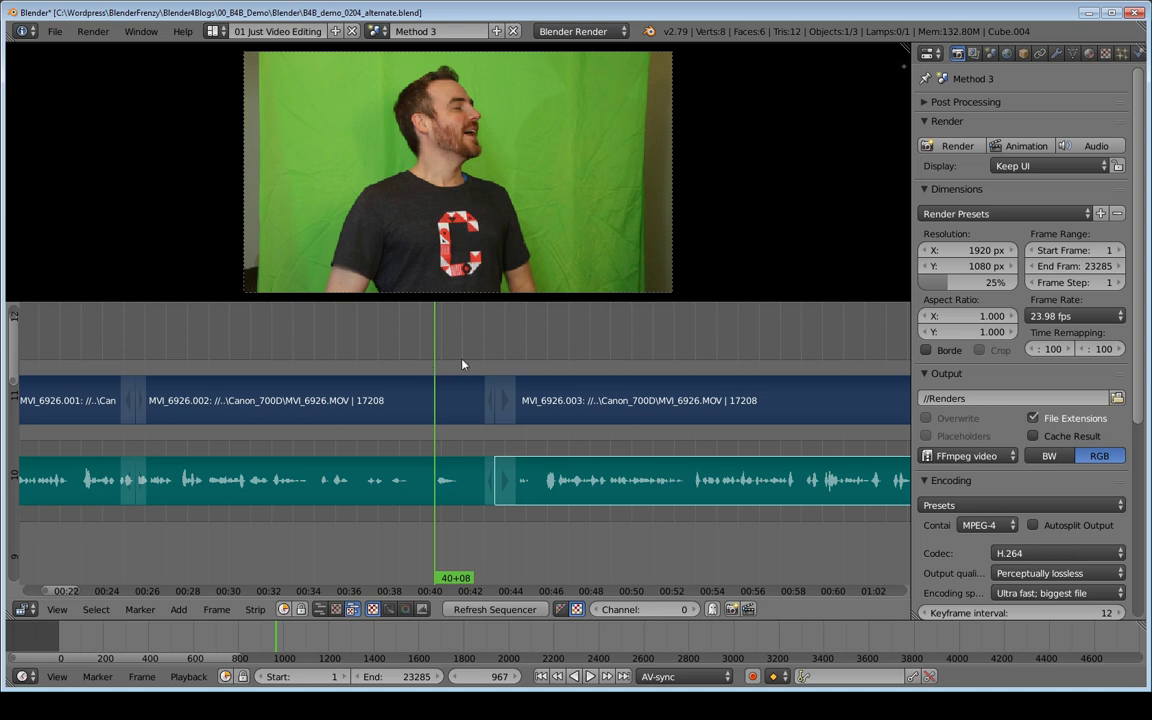
click(342, 330)
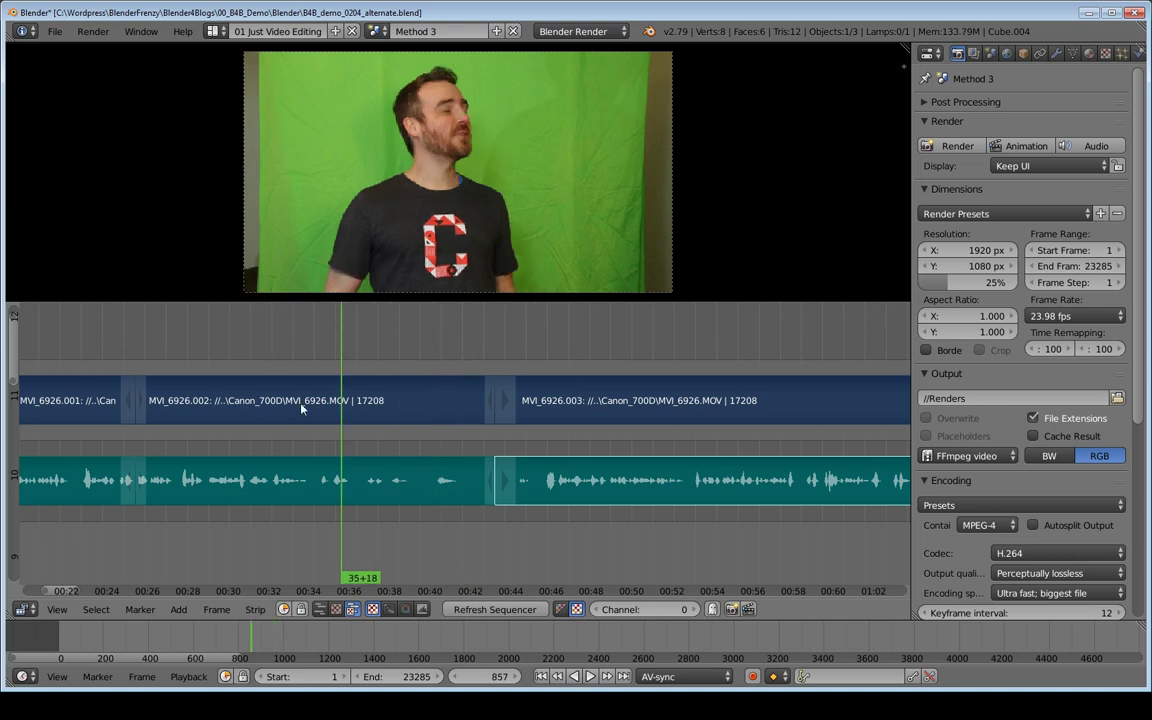
key(a)
key(a)
key(e)
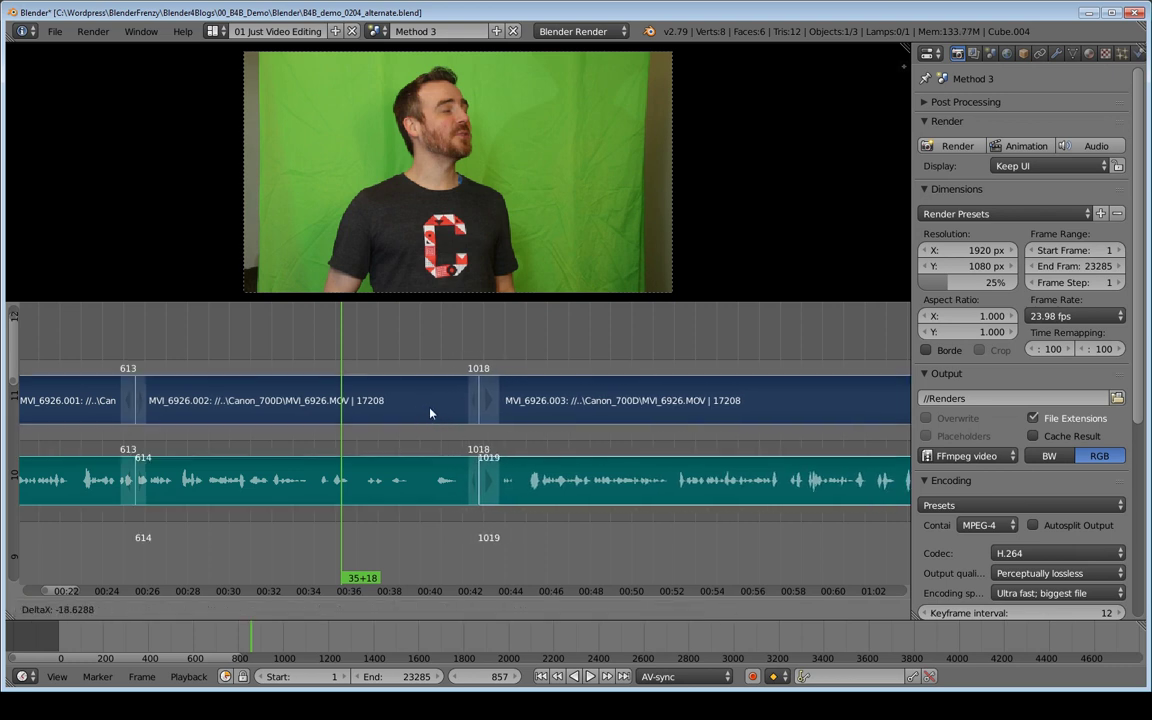
click(431, 412)
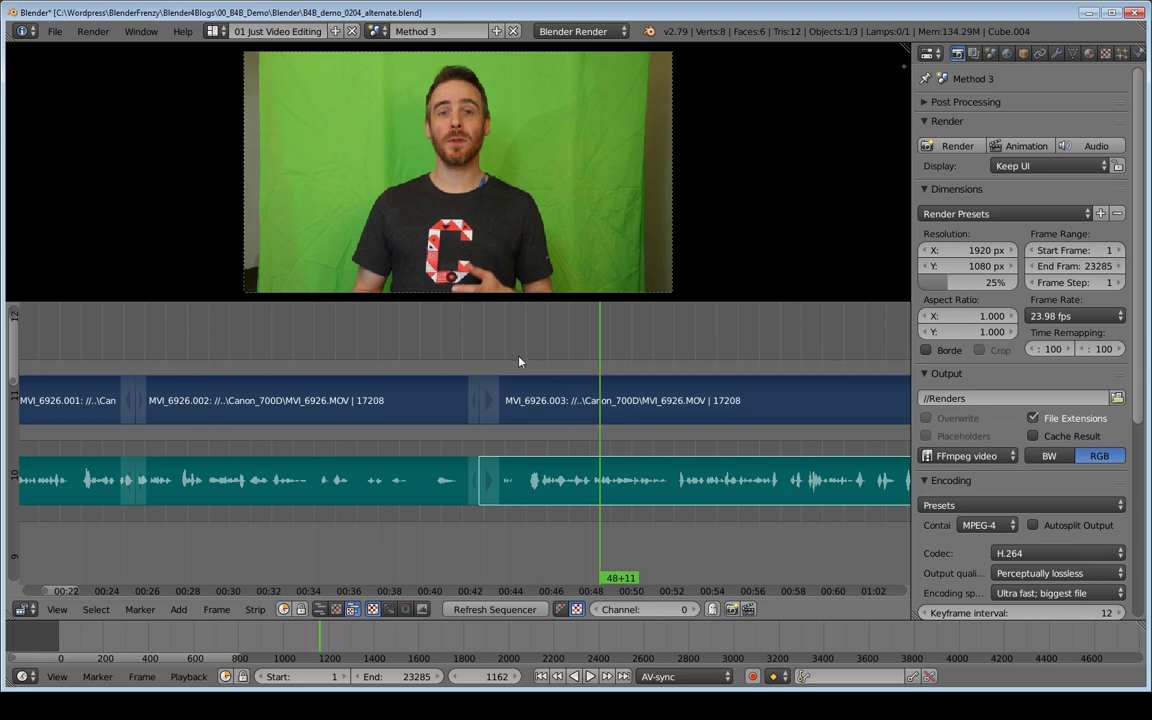
Shift the strips before frame 1162 so the second pieces start at frame 666, and extend from frame 1036 to end them at frame 1062
key(g)
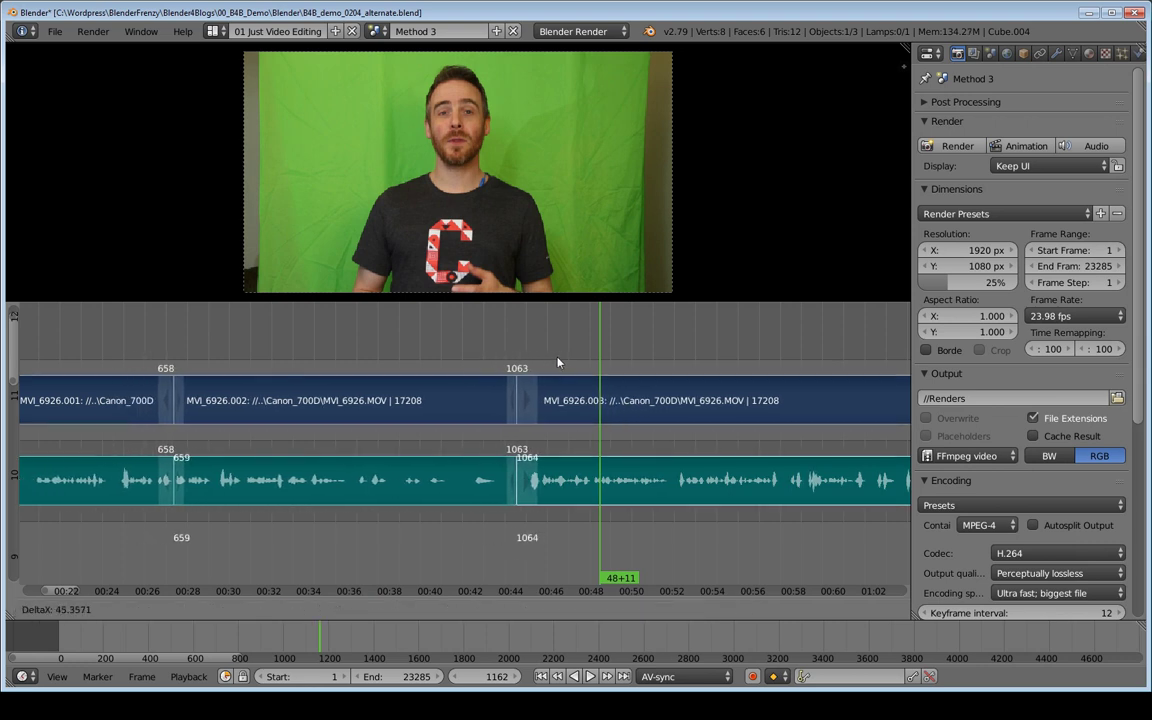
click(563, 362)
click(500, 350)
key(g)
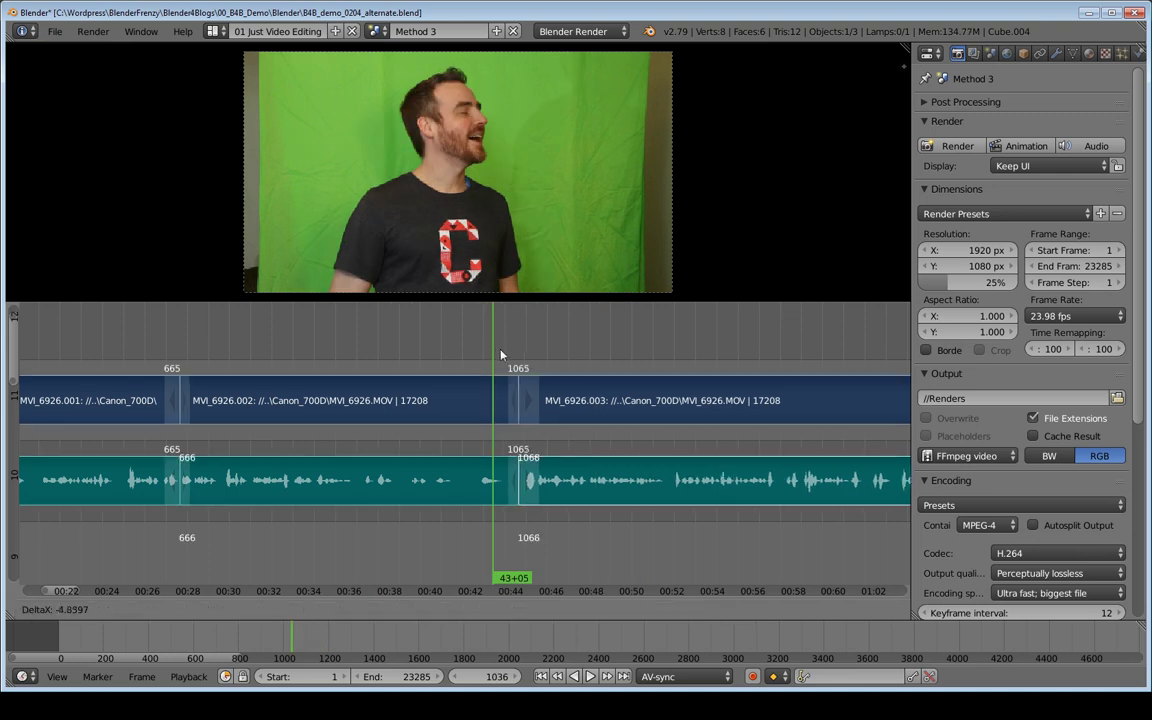
click(498, 356)
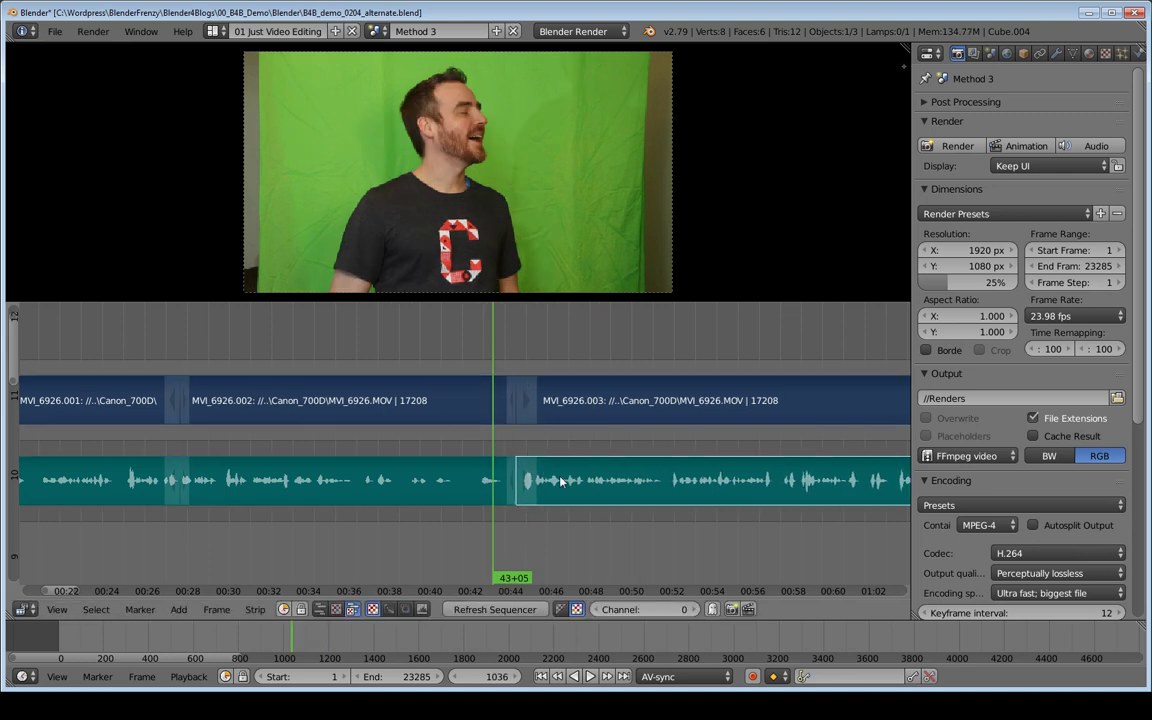
Duplicate the MVI_6927.001 video strip three times, placing the staggered copies on channels 12, 13 and 14
ctrl+middle_drag(536, 463, 705, 442)
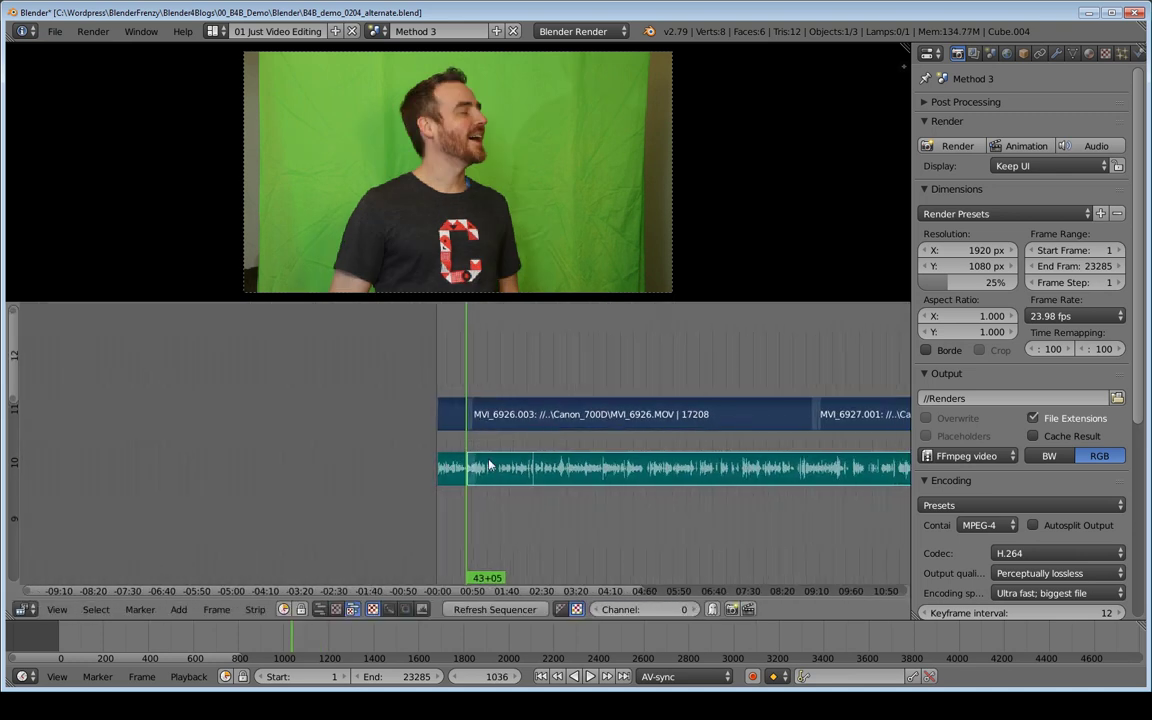
ctrl+middle_drag(538, 492, 573, 434)
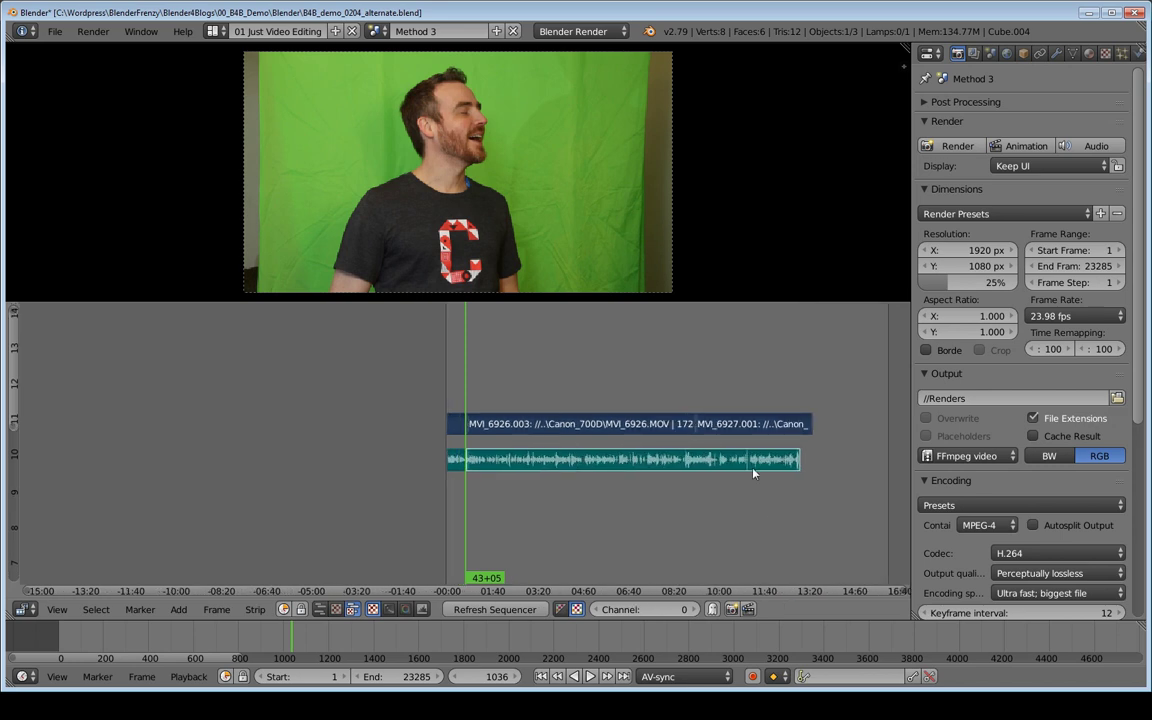
right_click(731, 424)
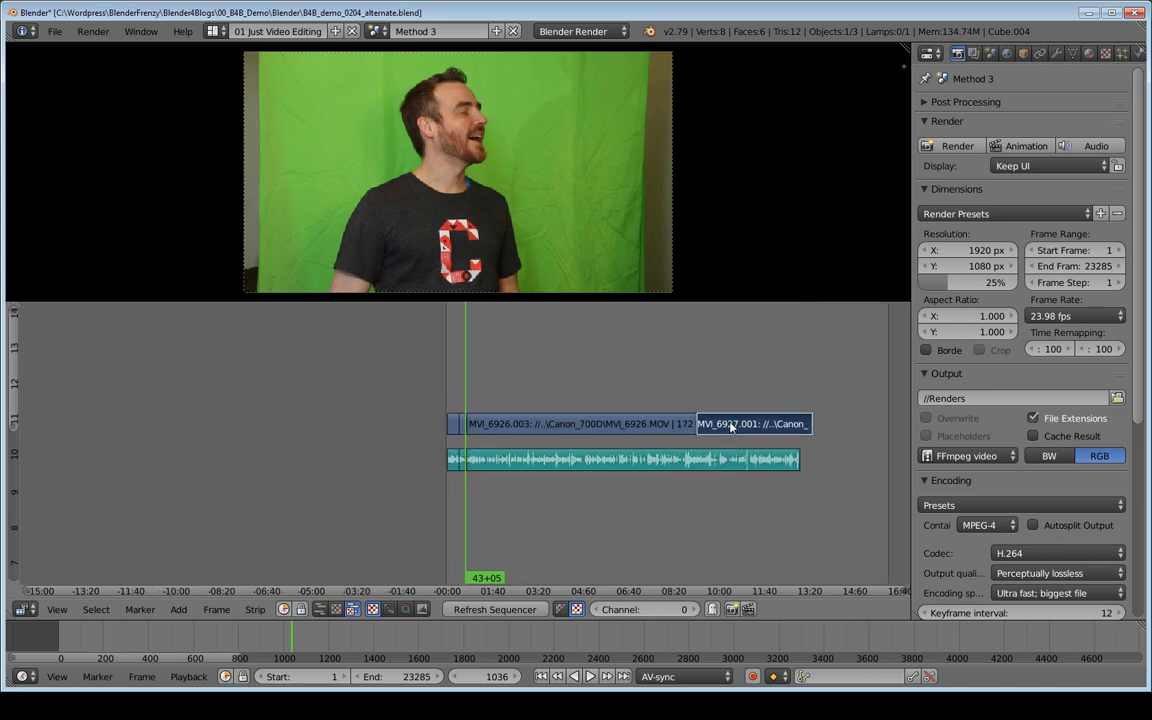
key(shift+d)
click(716, 390)
key(shift+d)
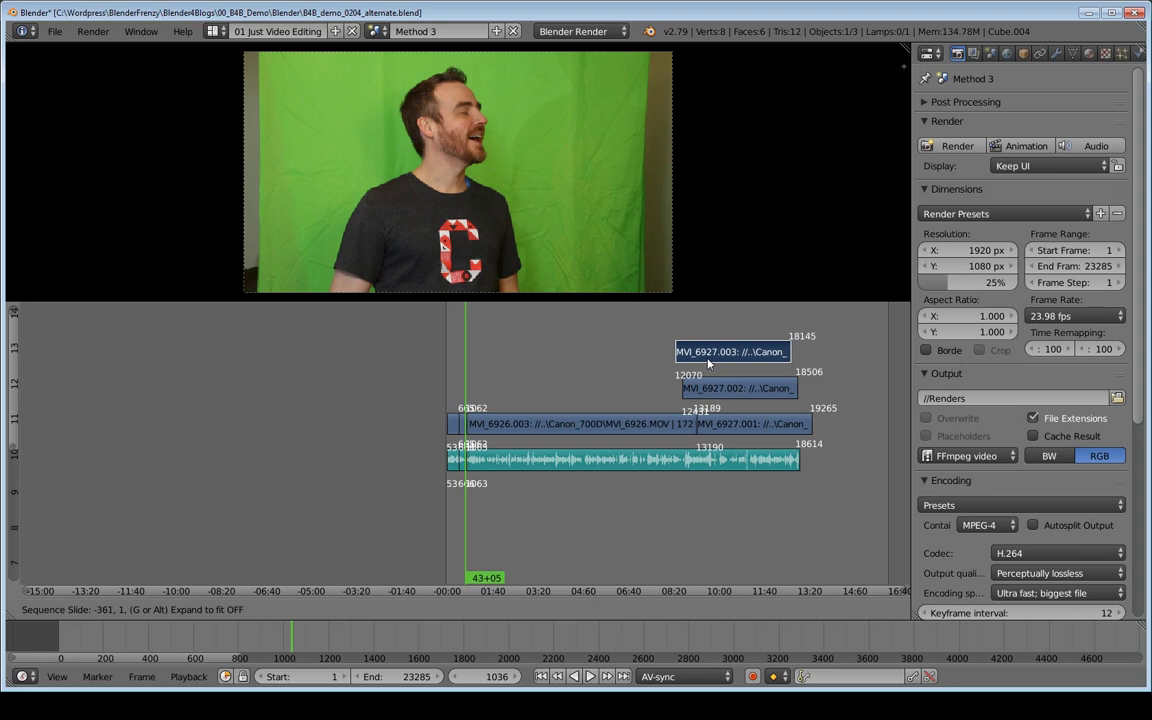
click(695, 353)
key(shift+d)
click(793, 330)
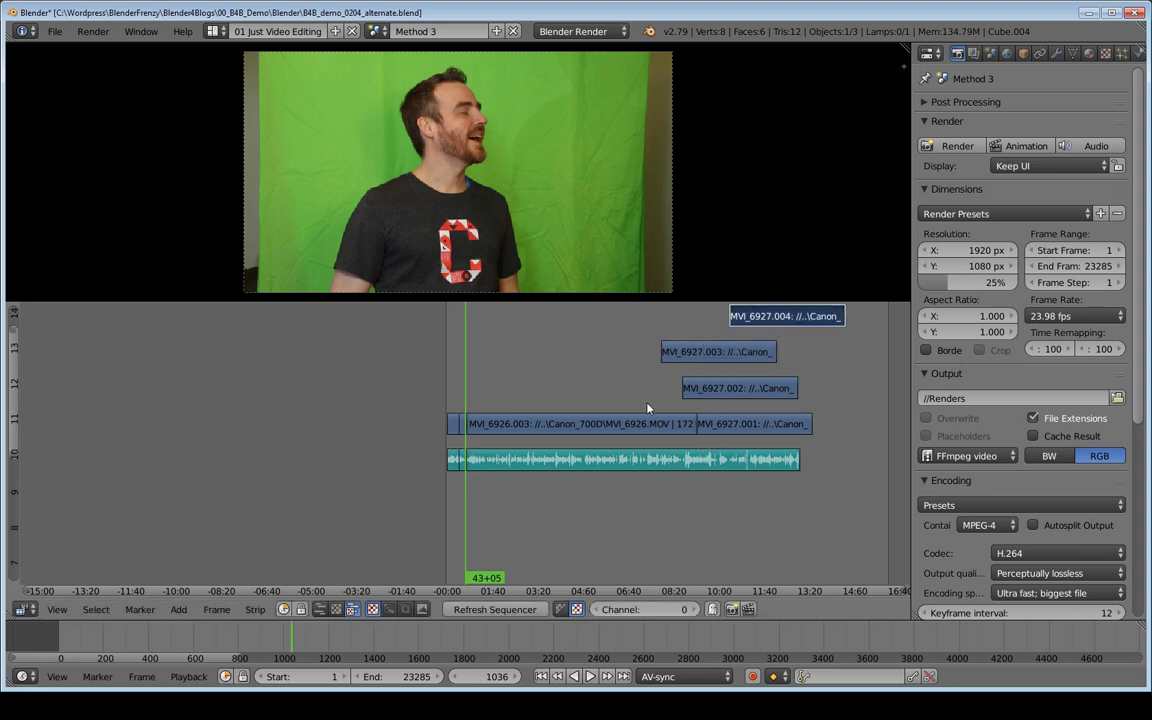
Select all strips and place the playhead at frame 844, inside the second pieces
middle_drag(581, 362, 586, 395)
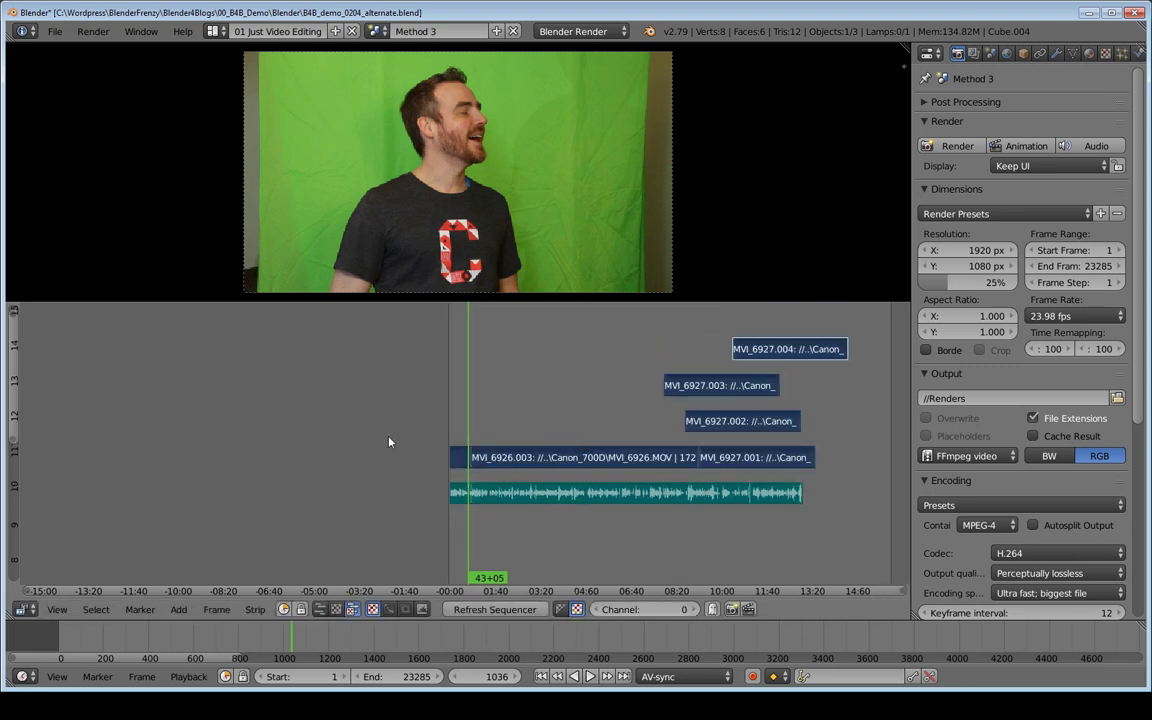
right_click(789, 466)
middle_drag(494, 455, 615, 424)
middle_drag(742, 467, 492, 438)
click(590, 358)
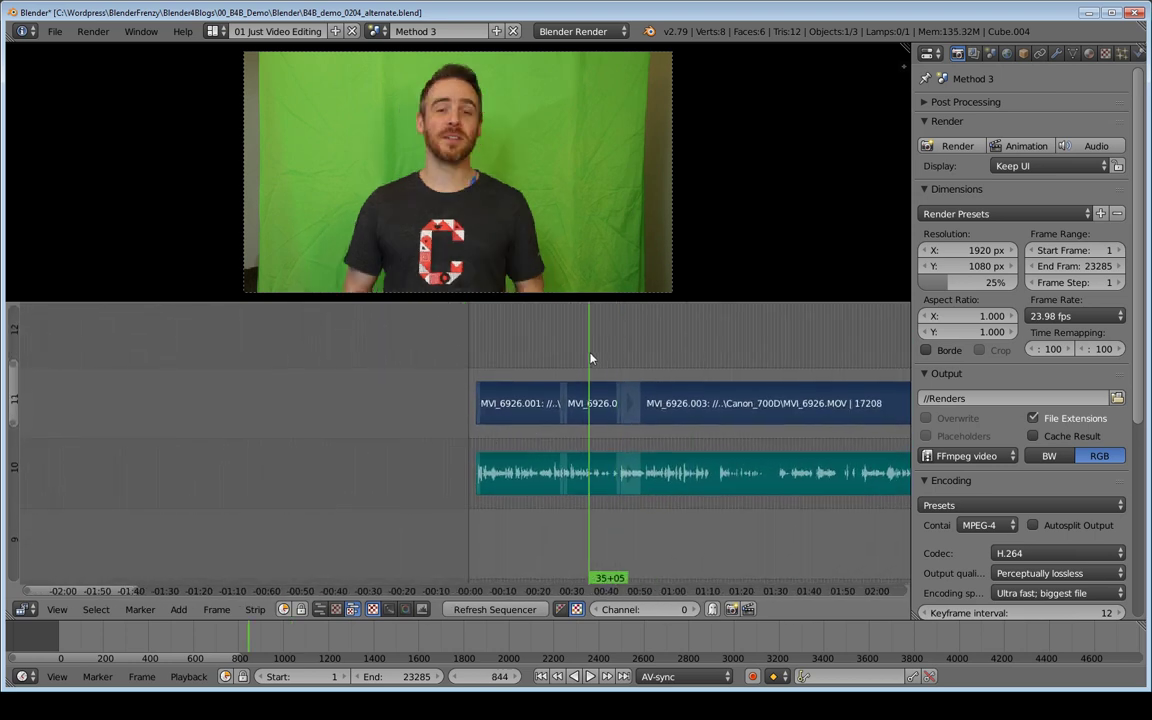
Try to extend all selected strips from frame 844, pushing every following strip on all channels along
middle_drag(763, 449, 397, 439)
ctrl+middle_drag(662, 432, 561, 467)
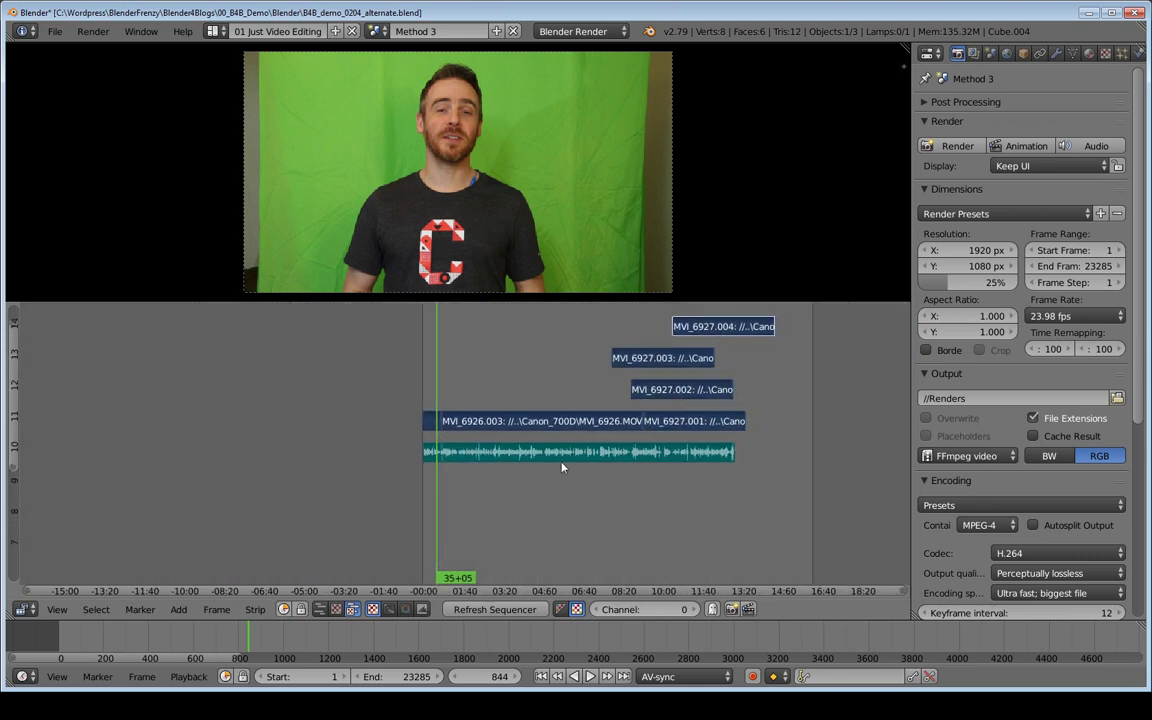
key(g)
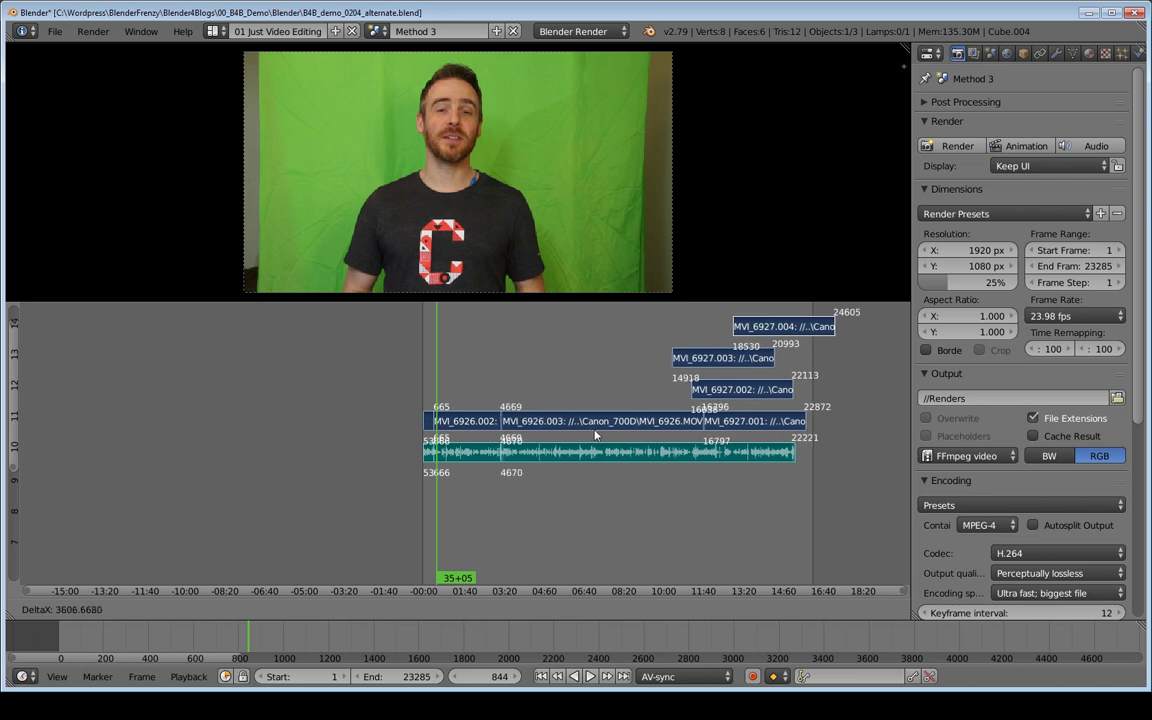
click(537, 433)
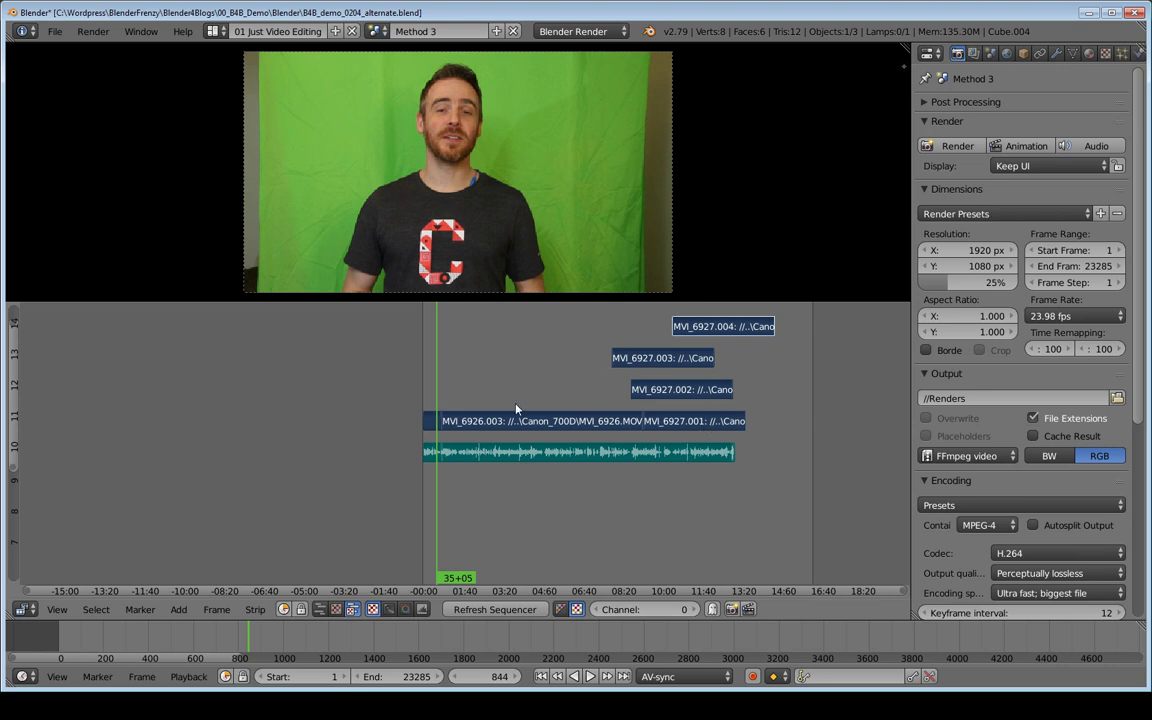
Select the MVI_6926.003 and MVI_6927.001 video strips with their audio and slide them away from the second pieces to start at about 02:45
right_click(537, 424)
shift+right_click(666, 423)
shift+right_click(658, 448)
key(g)
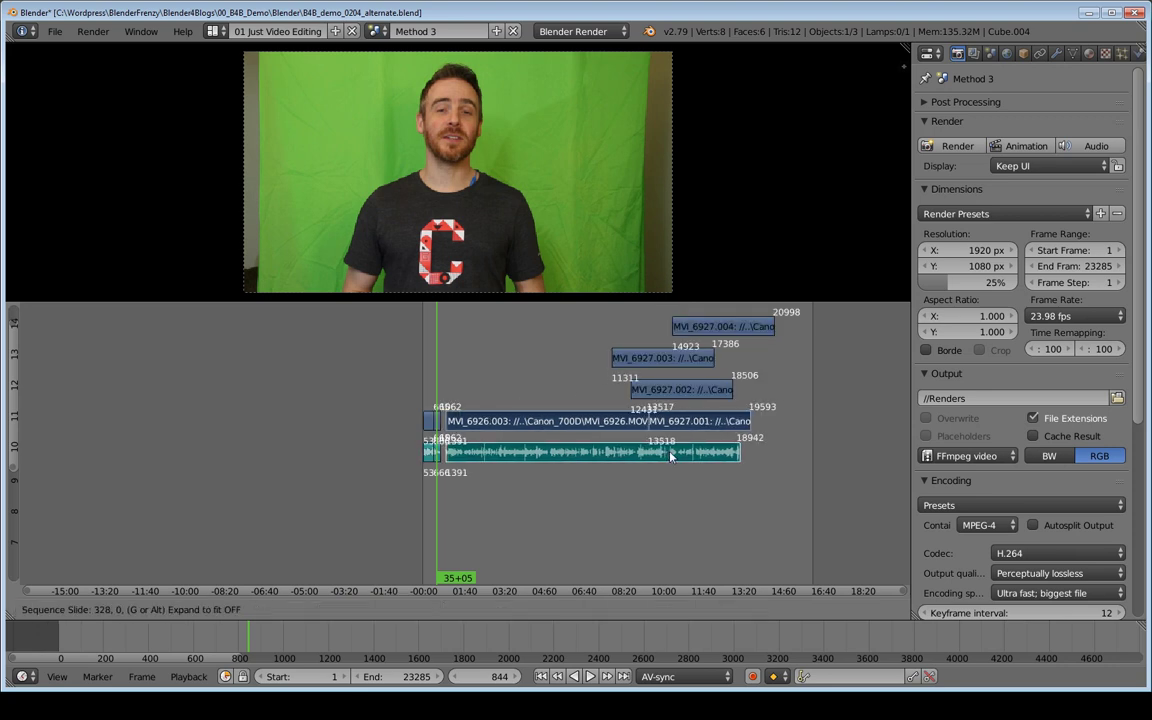
click(712, 453)
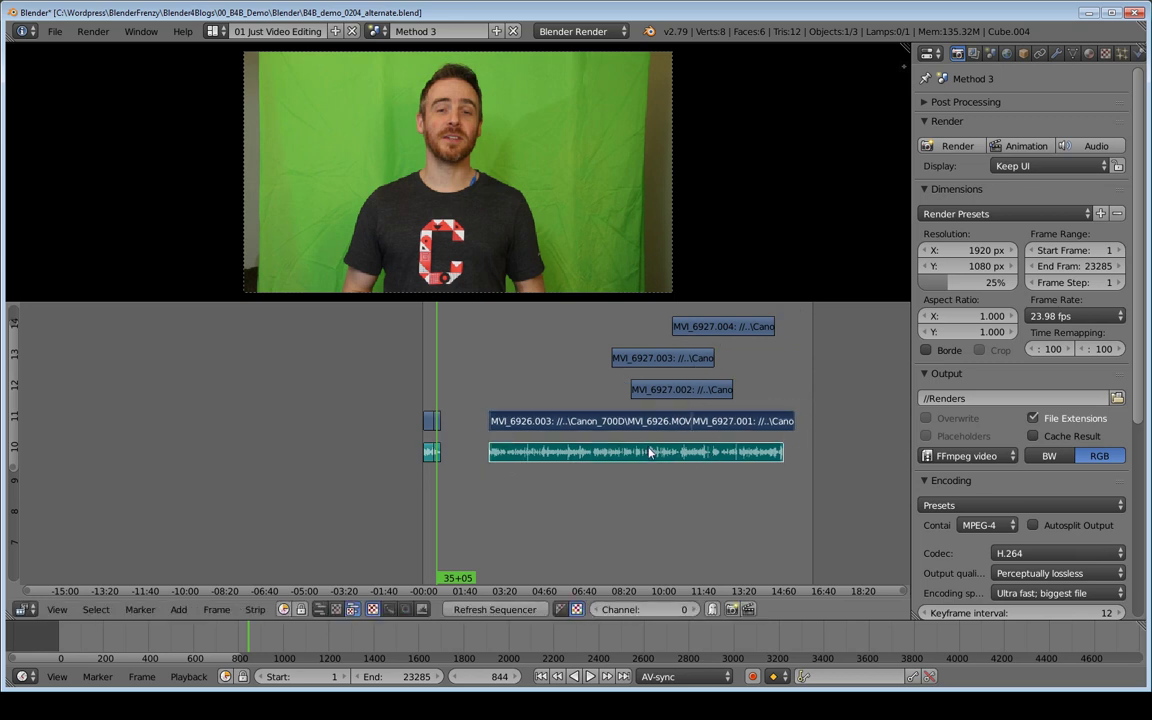
Examine the gap between the second and third pieces and the strips around it
scroll(508, 445, up, 2)
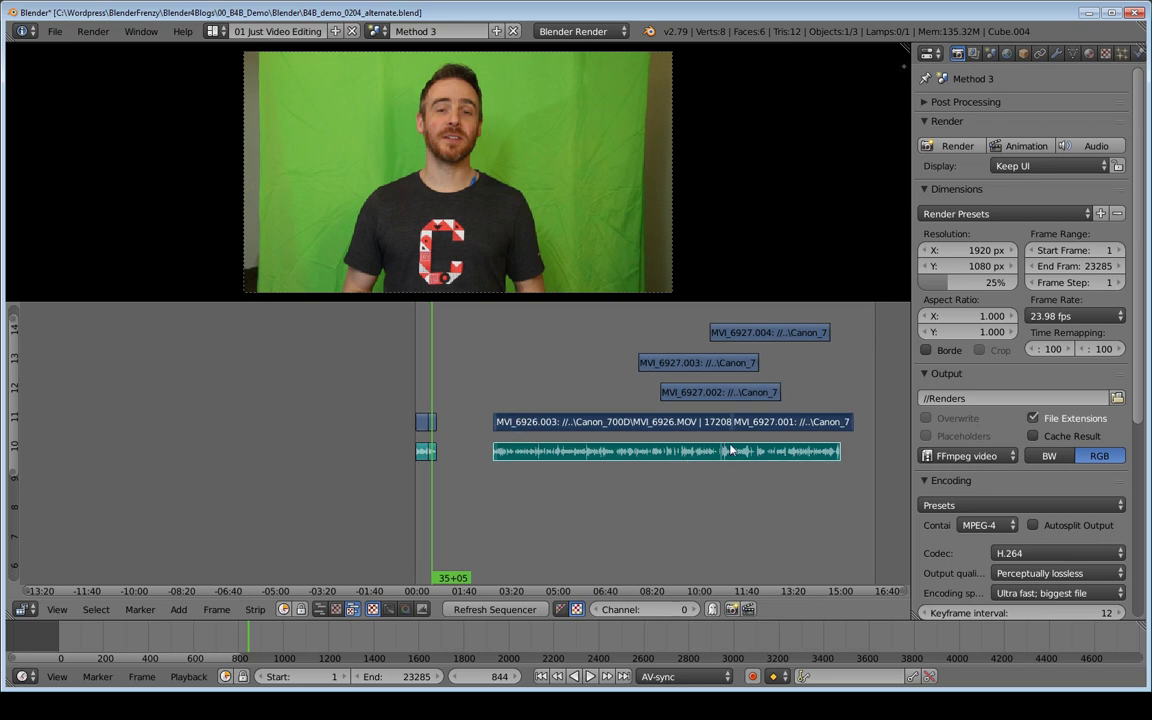
scroll(455, 424, up, 5)
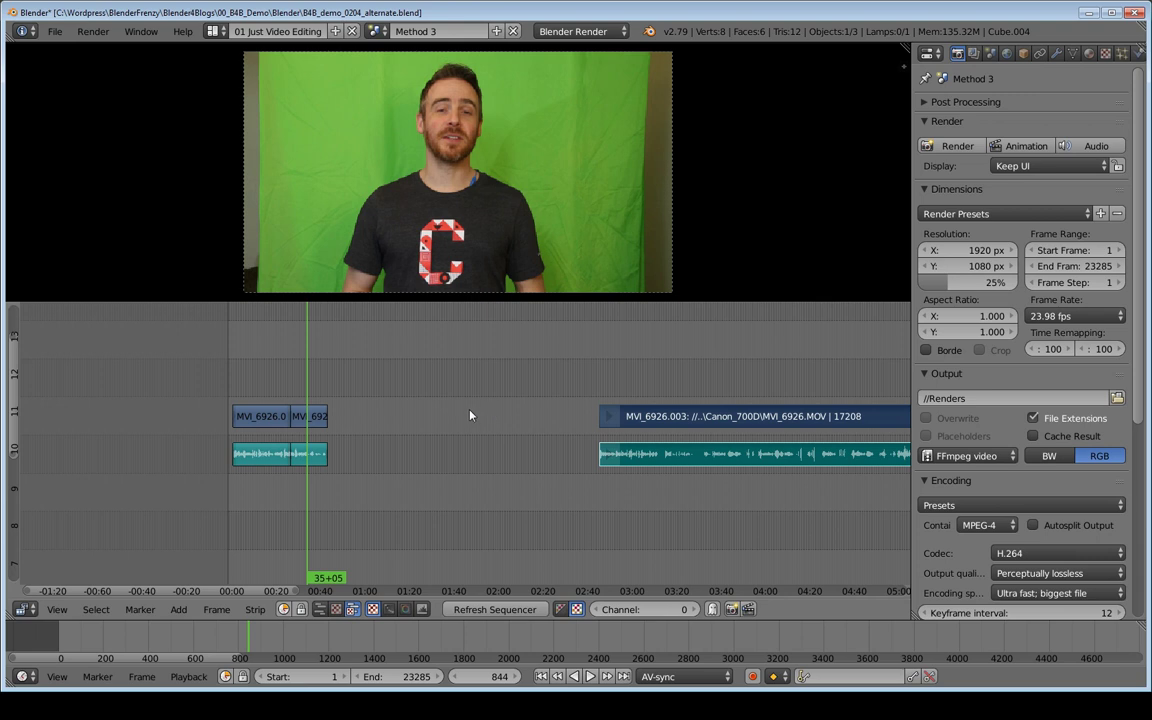
scroll(674, 436, down, 6)
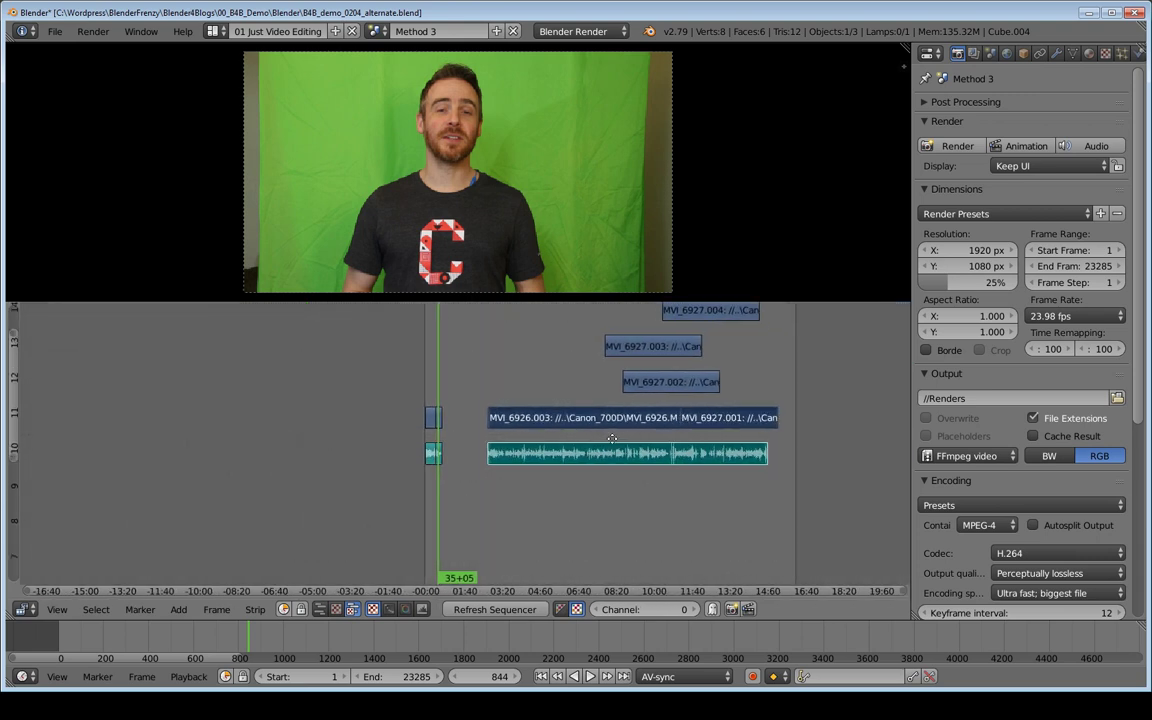
scroll(630, 470, up, 2)
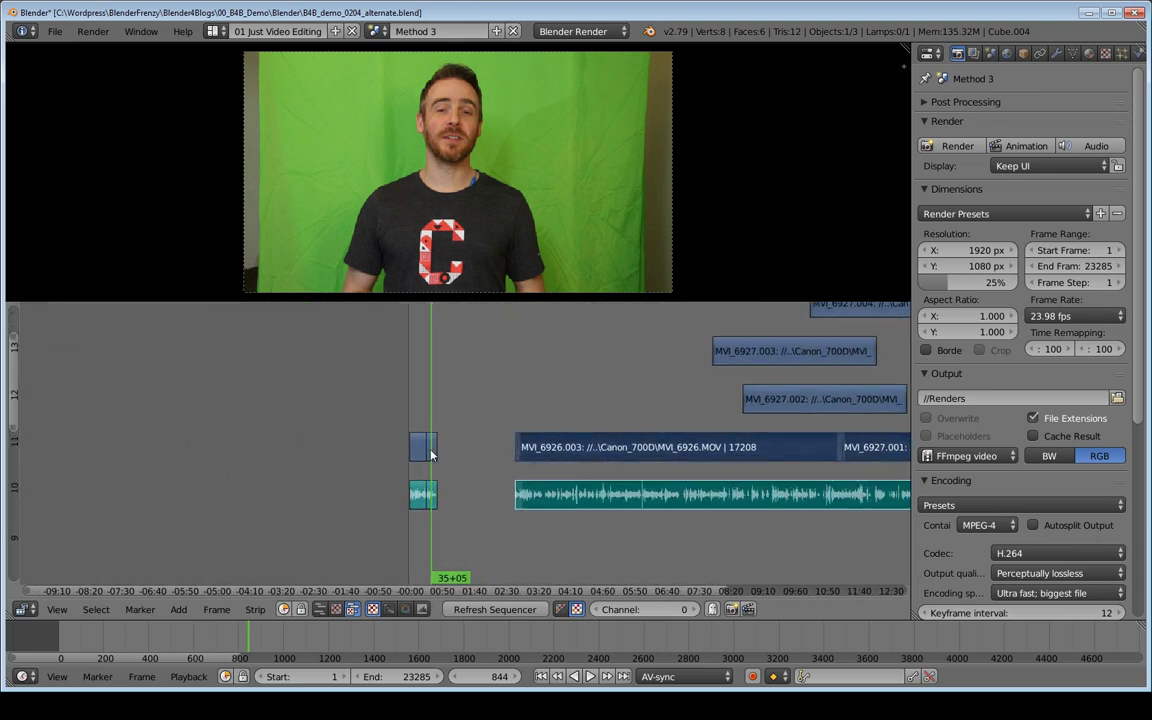
scroll(432, 455, up, 5)
scroll(465, 455, up, 2)
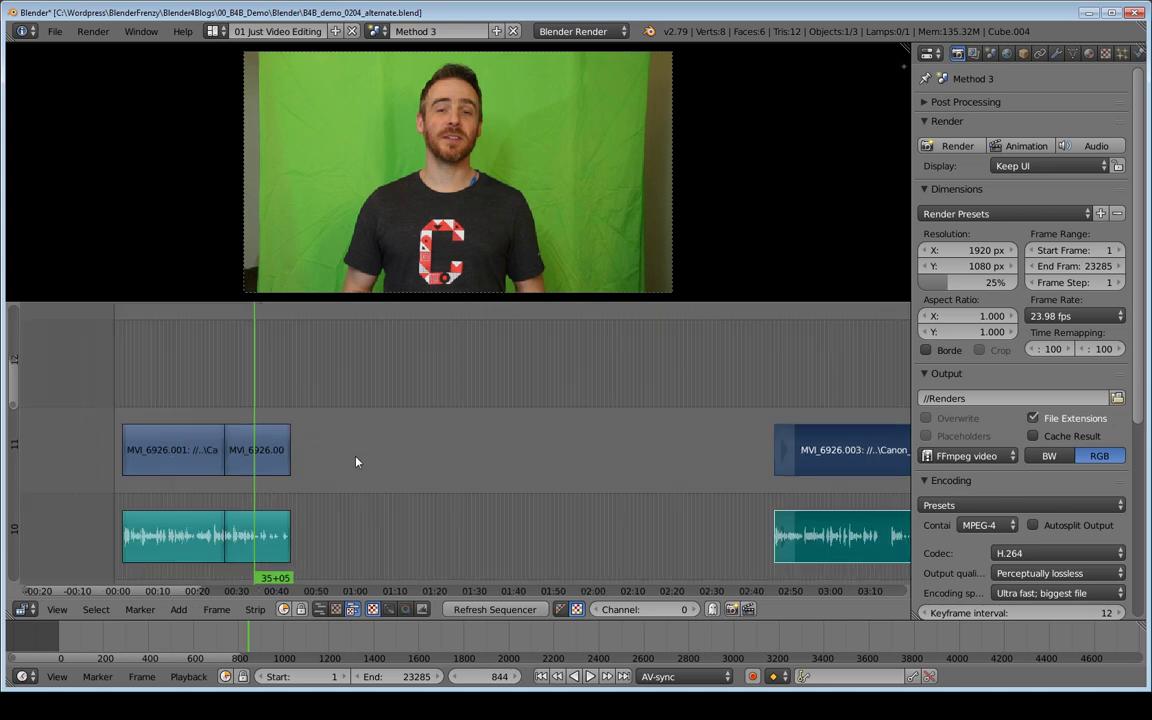
scroll(468, 478, down, 4)
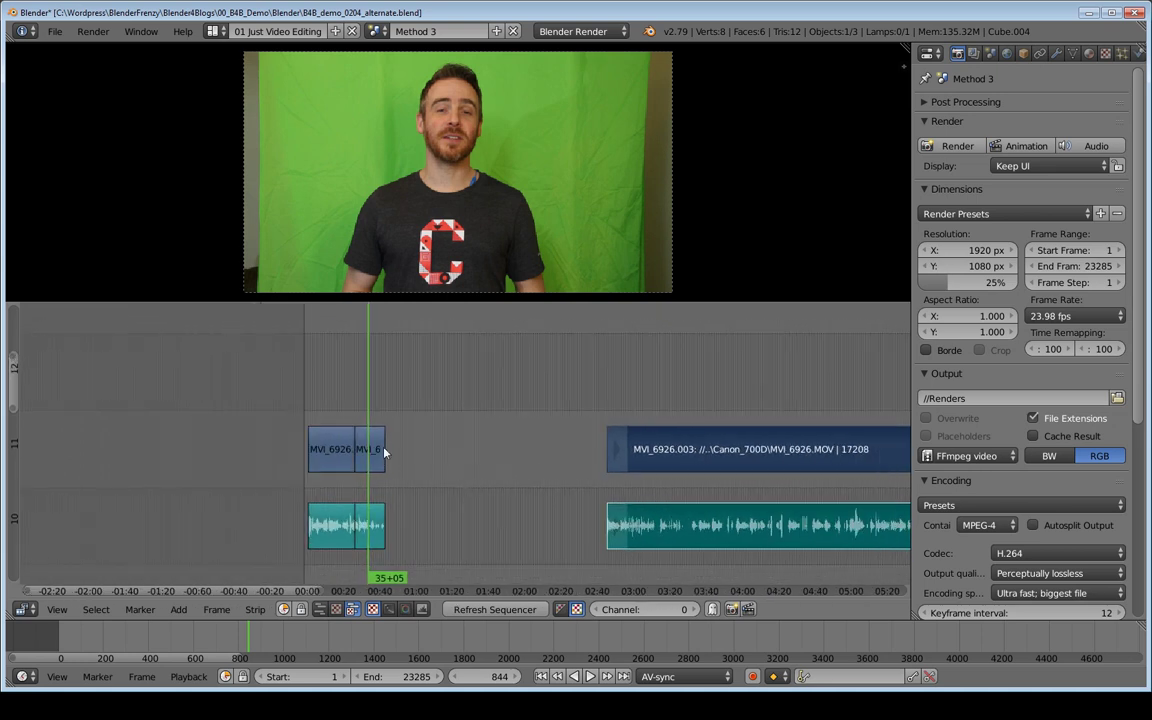
Select all strips and extend from frame 844 so the second pieces end at about 01:58, shifting the following strips with their gap
right_click(383, 453)
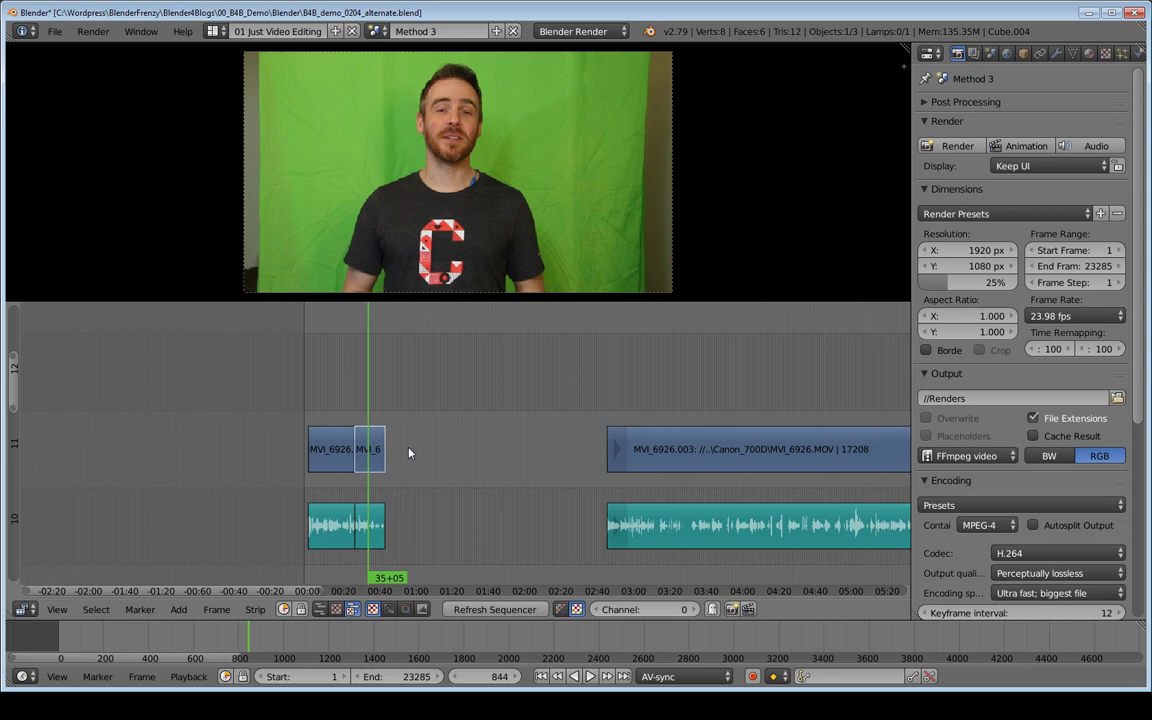
key(g)
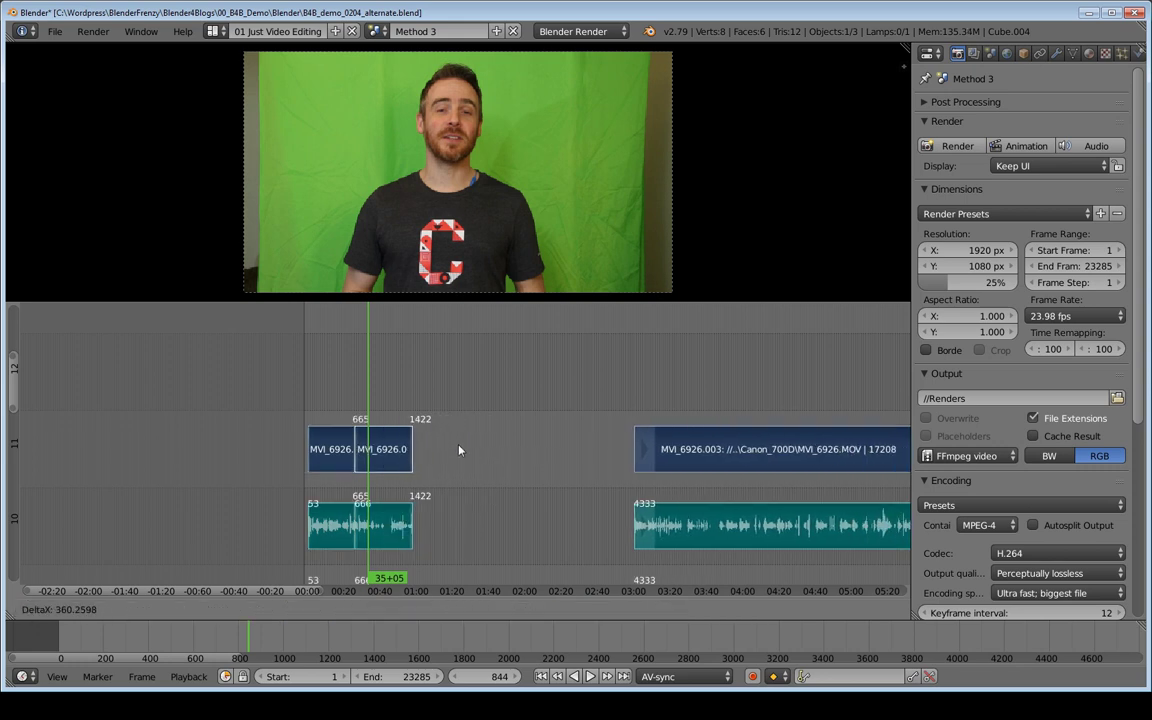
right_click(563, 450)
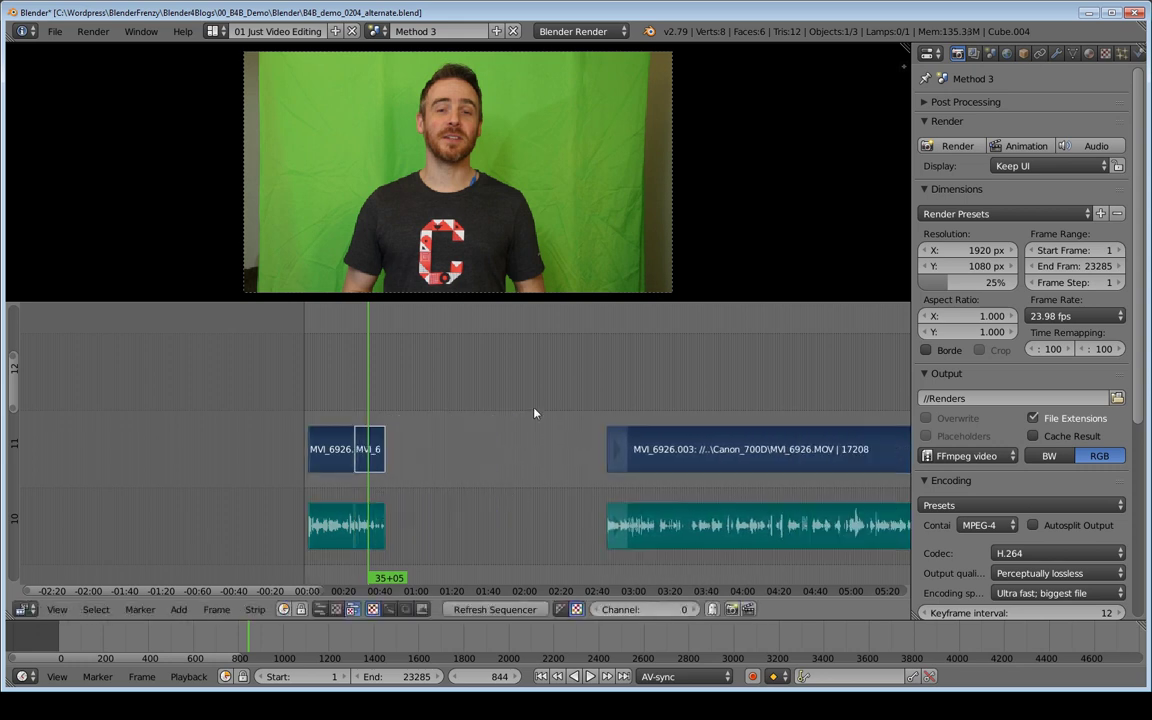
key(g)
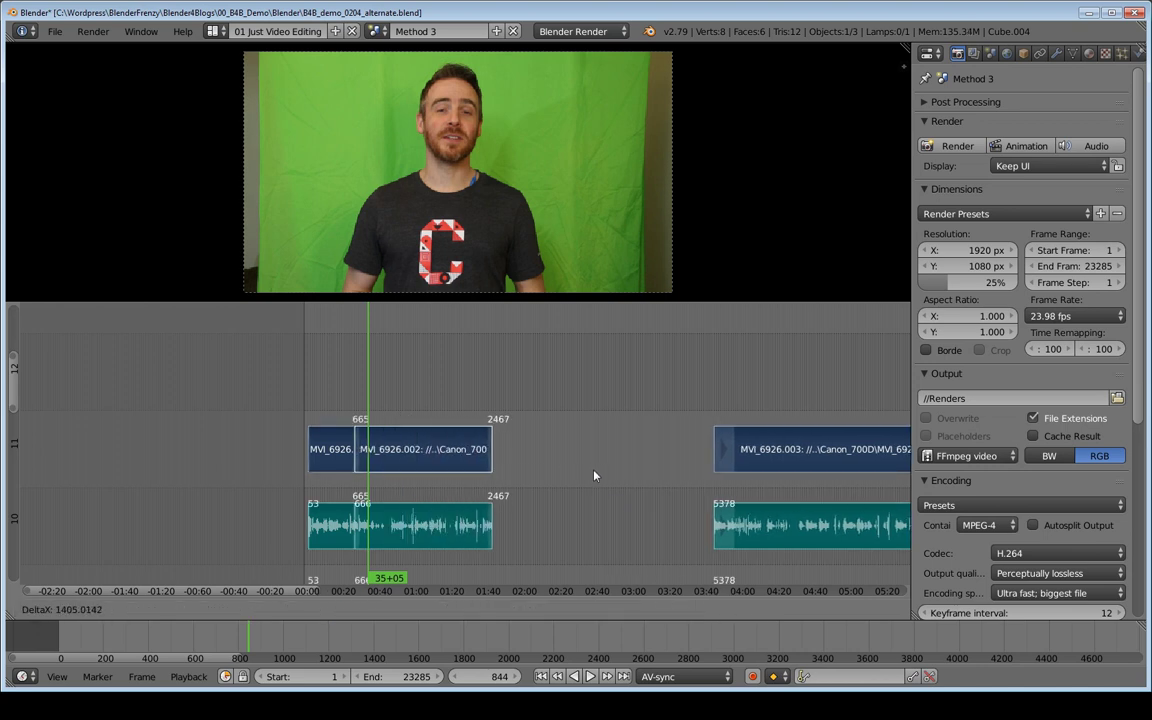
click(619, 468)
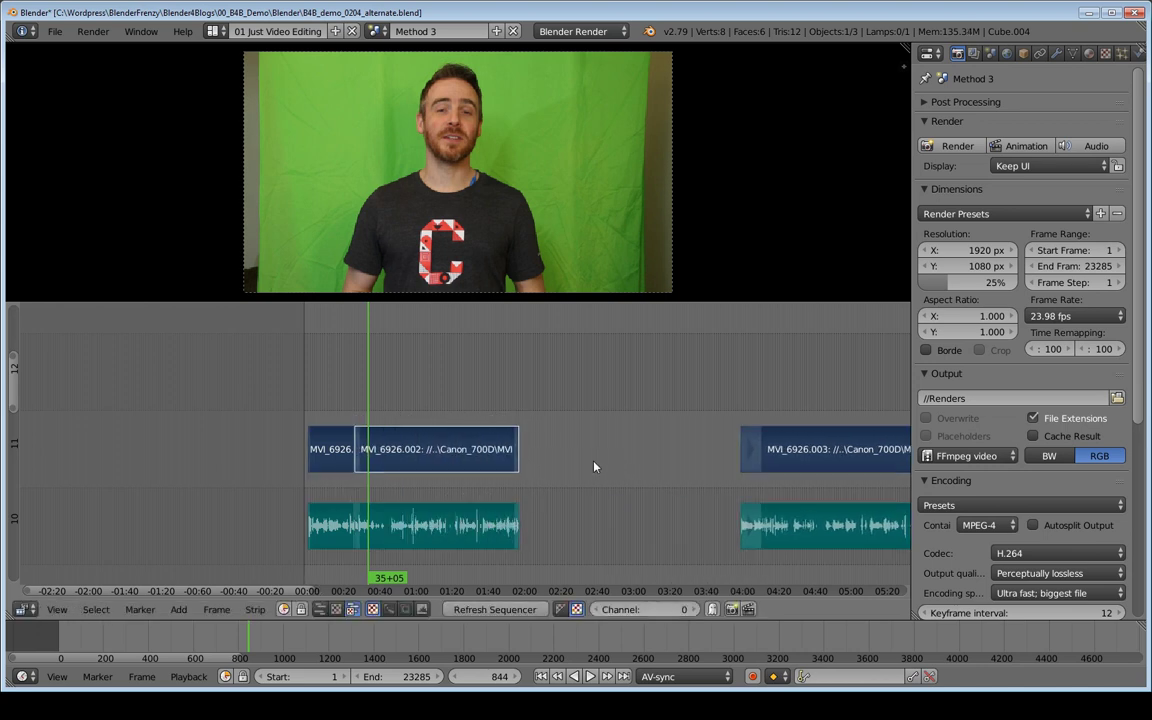
scroll(629, 461, down, 3)
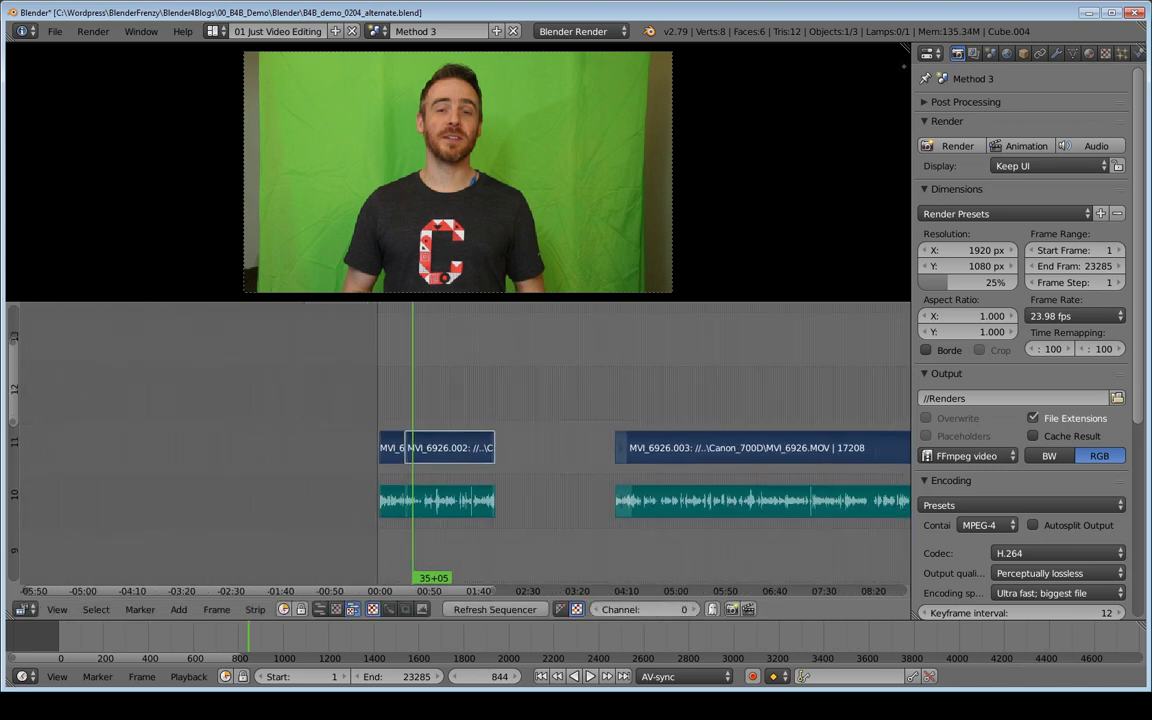